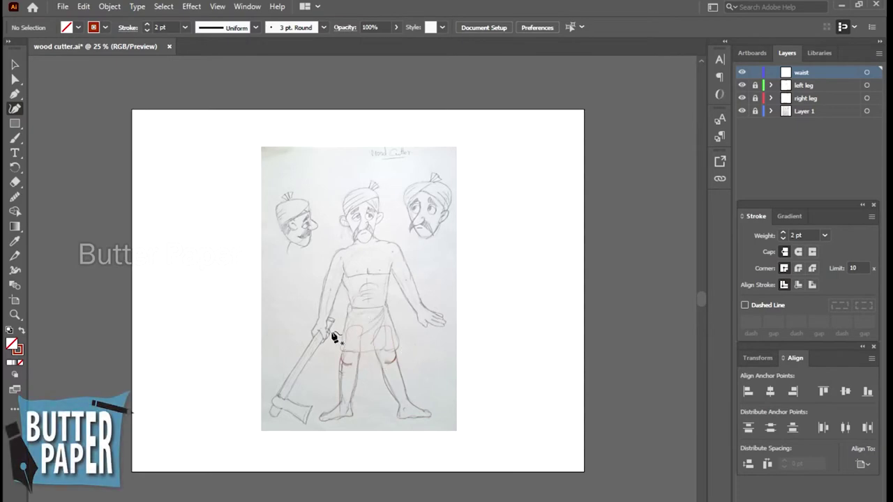
# Step: Zoom in on the sketch's legs and bring the waist into view
pyautogui.press('z')
pyautogui.click(356, 313)
pyautogui.click(400, 313)
pyautogui.click(354, 293)
pyautogui.click(354, 293)
pyautogui.click(324, 272)
pyautogui.moveTo(325, 233); pyautogui.dragTo(464, 244)
# Step: Start the waist outline with the Curvature tool, up the left side and across the waistband
pyautogui.click(14, 108)
pyautogui.click(289, 428)
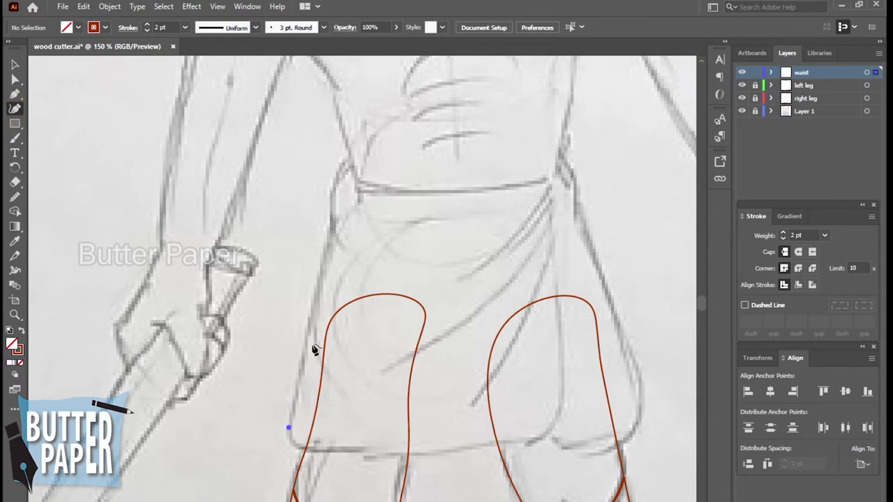
pyautogui.click(307, 333)
pyautogui.click(334, 223)
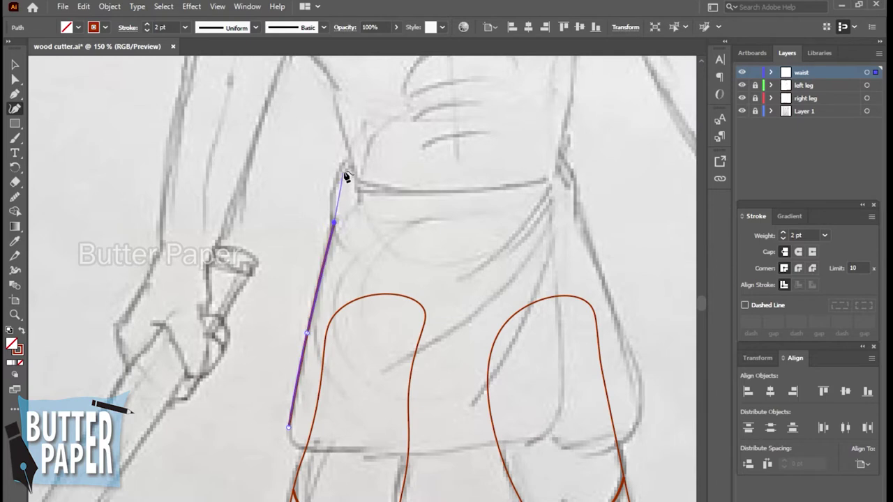
pyautogui.click(354, 185)
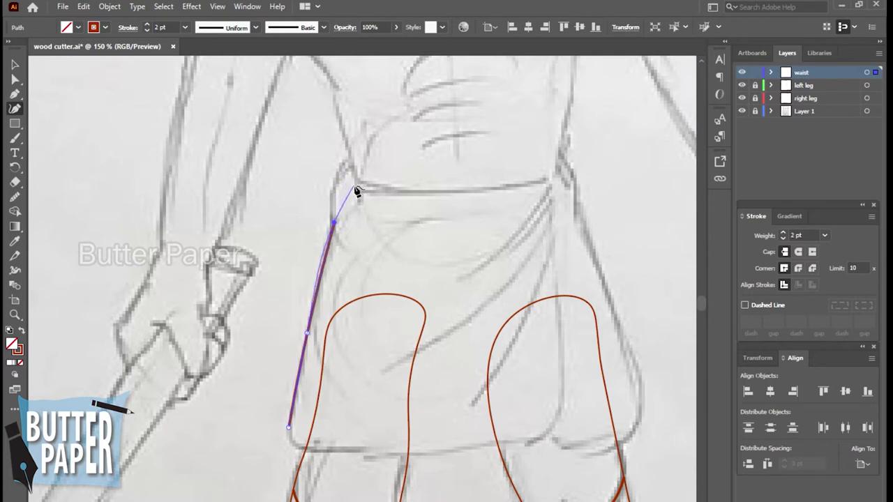
pyautogui.click(568, 170)
# Step: Continue the outline down the right hip and along the bottom, closing it at the start
pyautogui.click(611, 291)
pyautogui.click(642, 384)
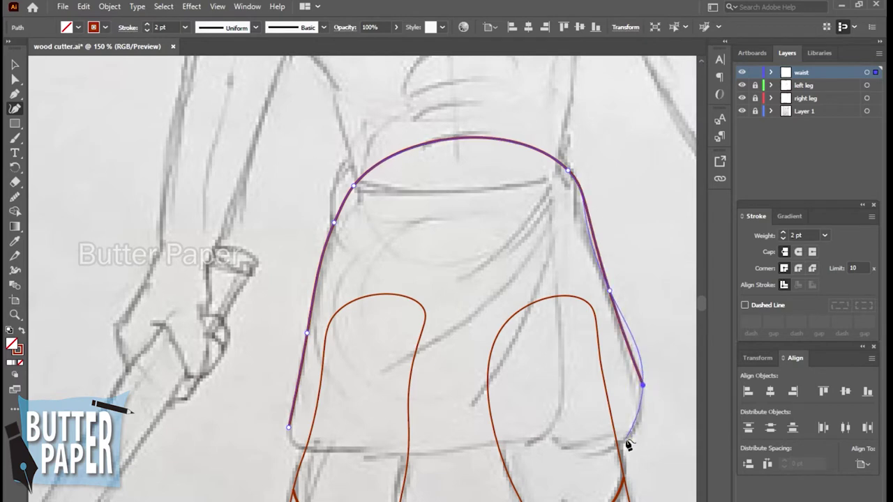
pyautogui.click(626, 440)
pyautogui.click(548, 436)
pyautogui.click(429, 450)
pyautogui.click(315, 447)
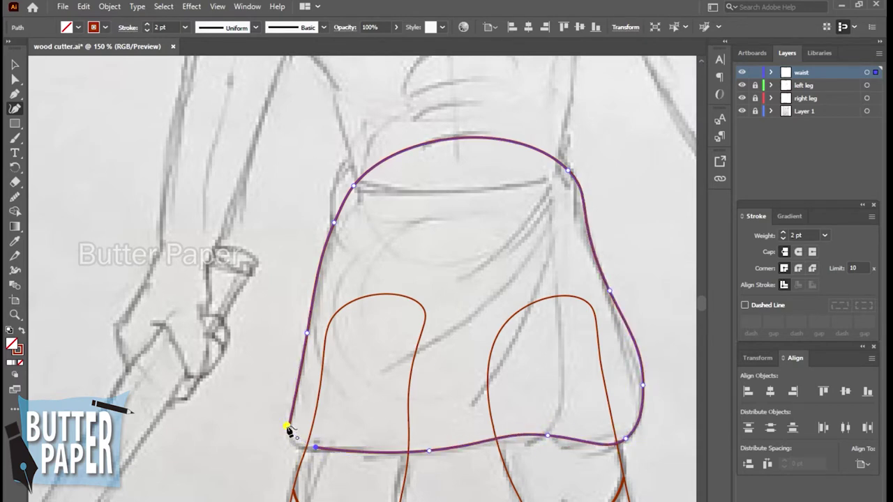
pyautogui.click(288, 429)
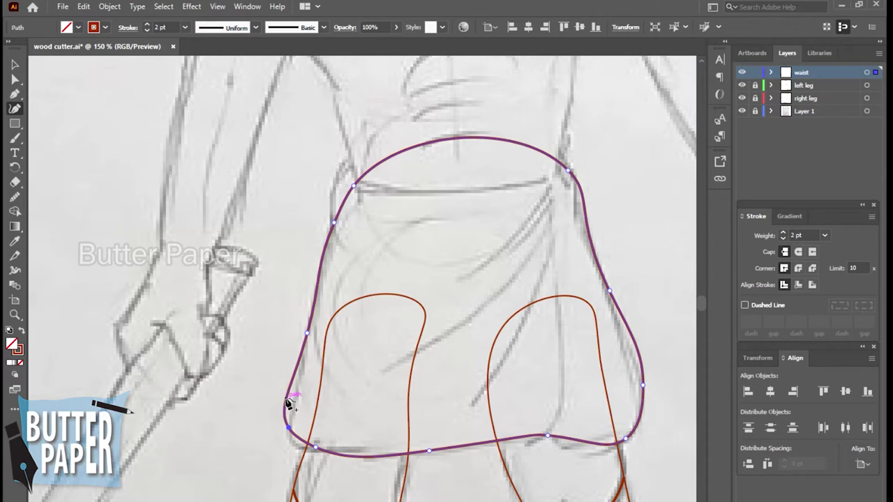
pyautogui.click(293, 387)
# Step: Reshape the waist's lower-left edge, lower its bottom-left corner and pull the right bulge inward
pyautogui.moveTo(293, 386); pyautogui.dragTo(297, 382)
pyautogui.moveTo(301, 384); pyautogui.dragTo(297, 383)
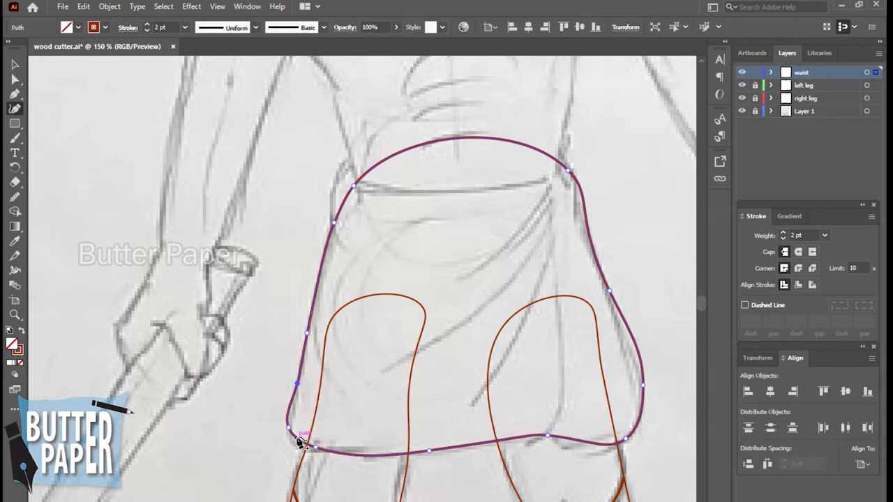
pyautogui.moveTo(288, 427); pyautogui.dragTo(289, 439)
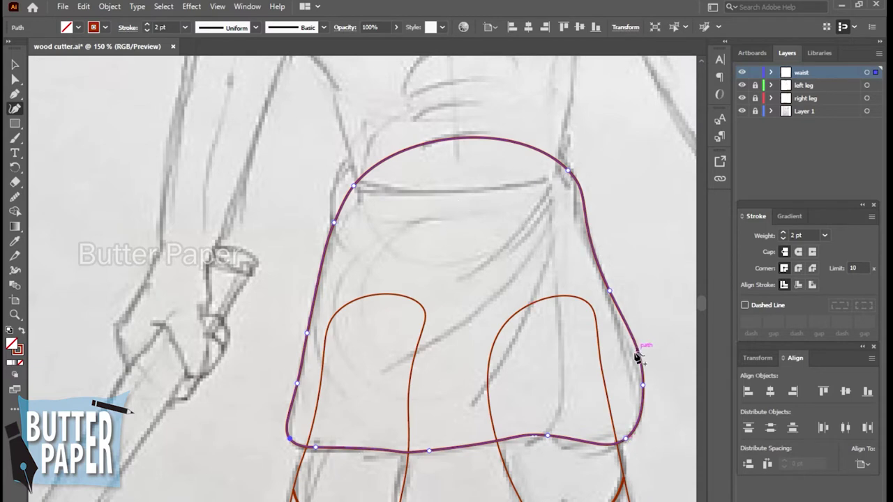
pyautogui.click(641, 385)
pyautogui.moveTo(641, 385); pyautogui.dragTo(635, 389)
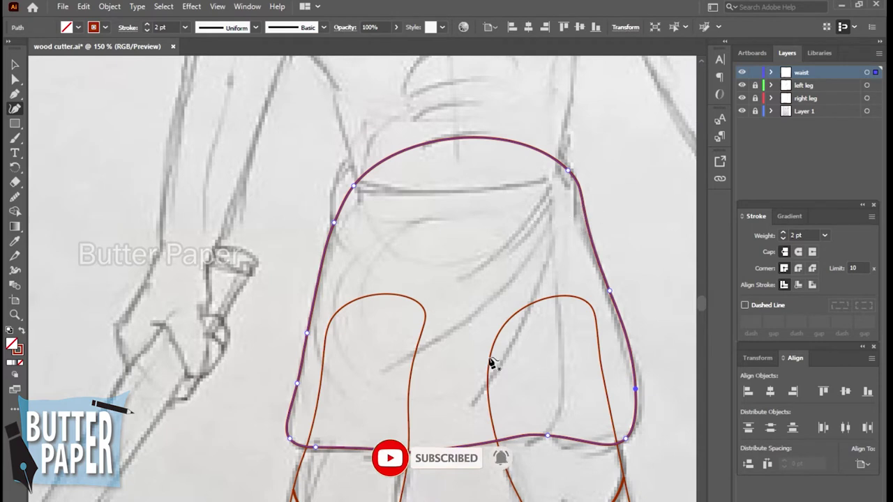
pyautogui.click(15, 93)
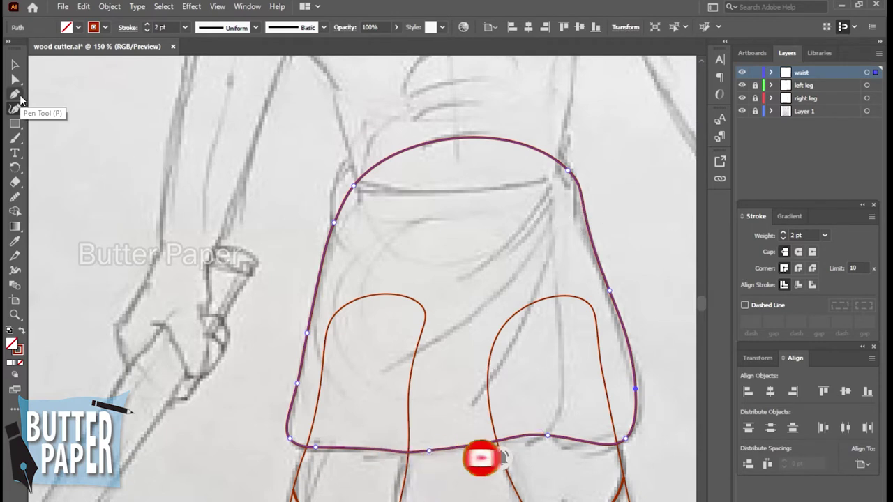
# Step: Draw a vertical fold line down from the waistband, hooking left at its end
pyautogui.click(549, 188)
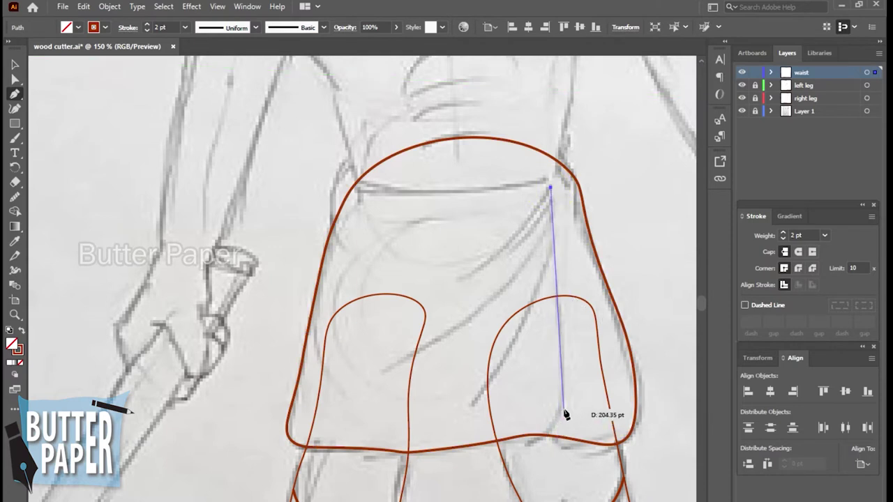
pyautogui.click(562, 370)
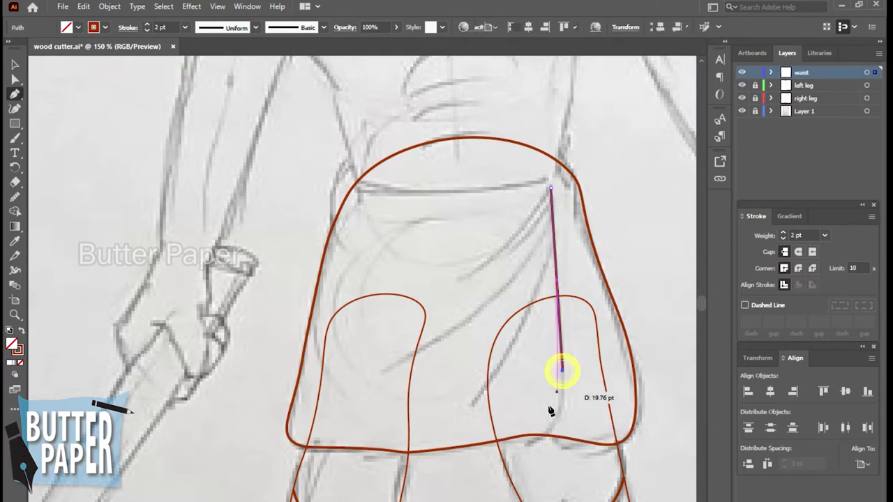
pyautogui.moveTo(524, 419)
pyautogui.mouseDown()
pyautogui.moveTo(442, 425)
pyautogui.moveTo(483, 433)
pyautogui.mouseUp()
pyautogui.click(15, 64)
pyautogui.click(648, 201)
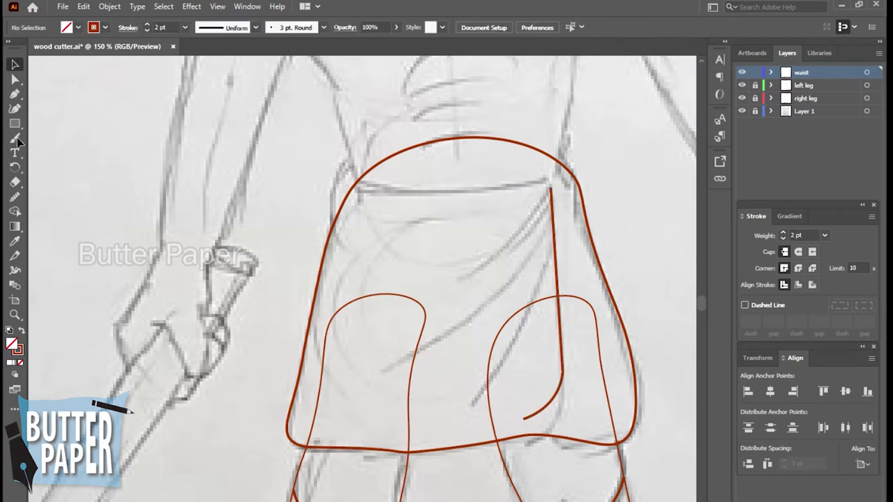
pyautogui.click(15, 93)
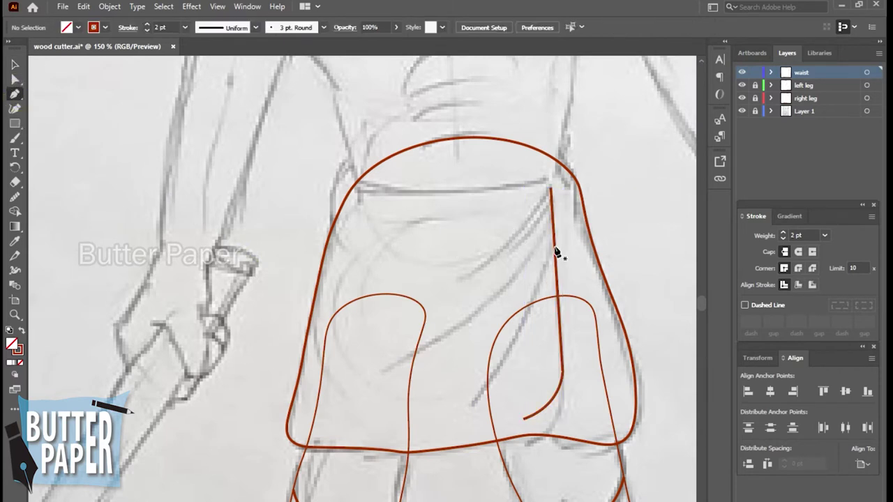
# Step: Draw a second fold line curving down-left from the vertical line
pyautogui.click(554, 243)
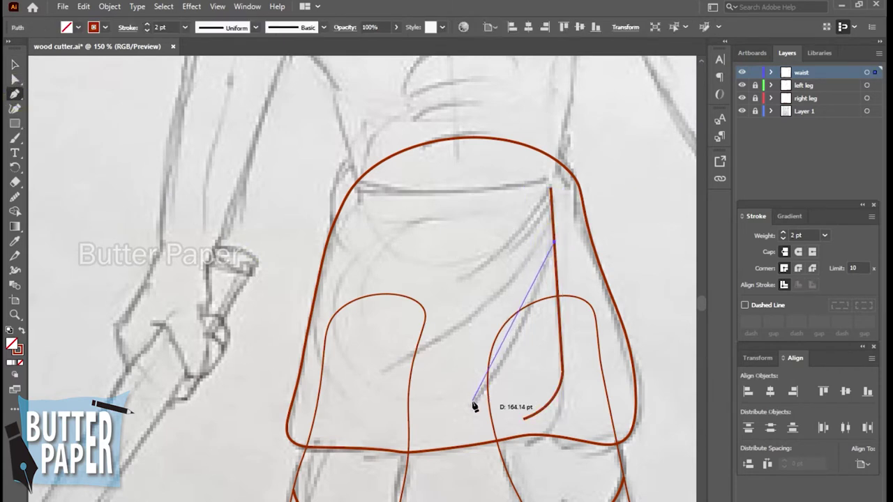
pyautogui.moveTo(472, 399); pyautogui.dragTo(444, 407)
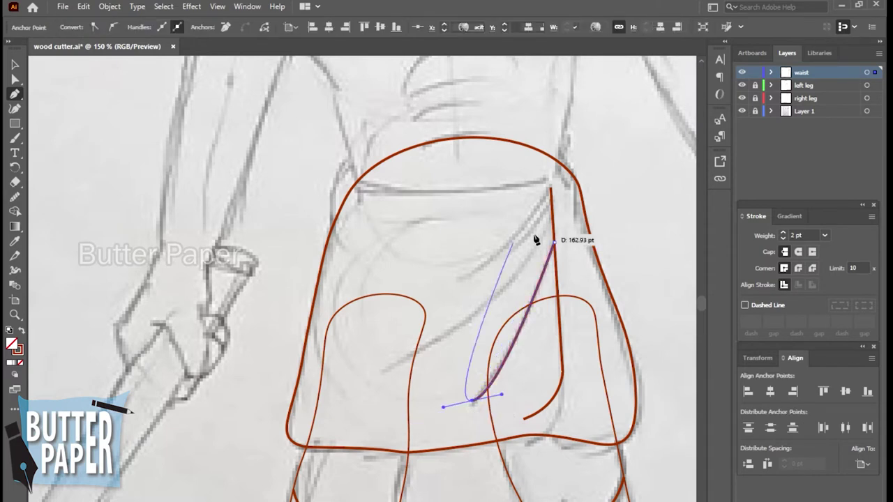
pyautogui.press('v')
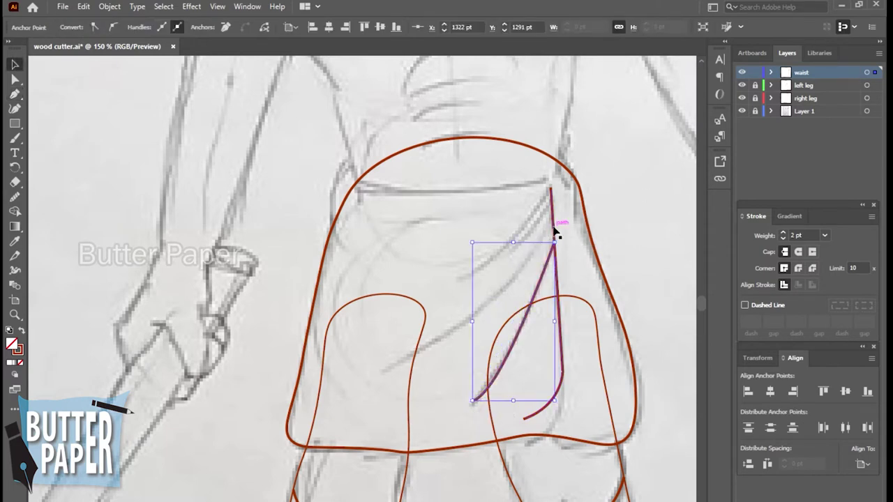
pyautogui.click(554, 224)
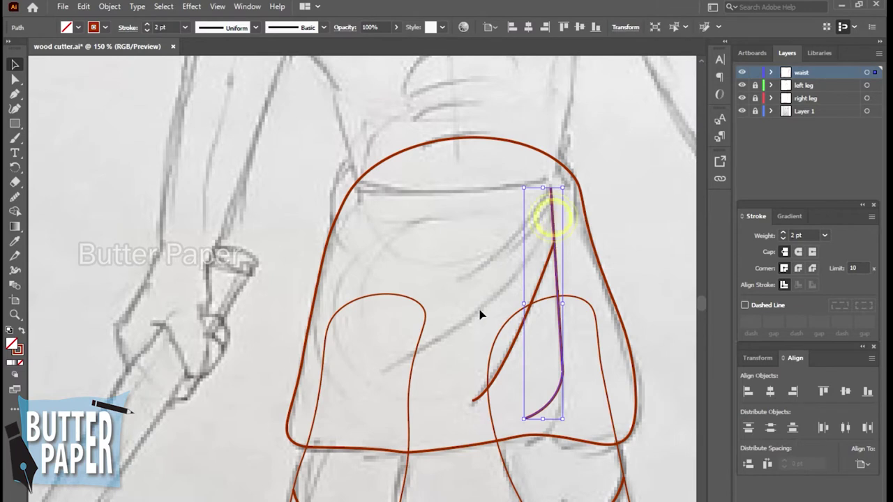
pyautogui.click(380, 373)
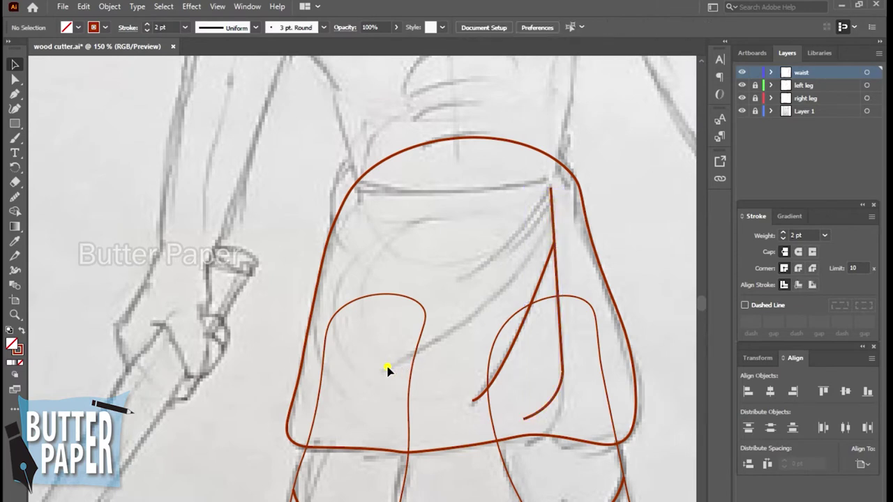
pyautogui.press('p')
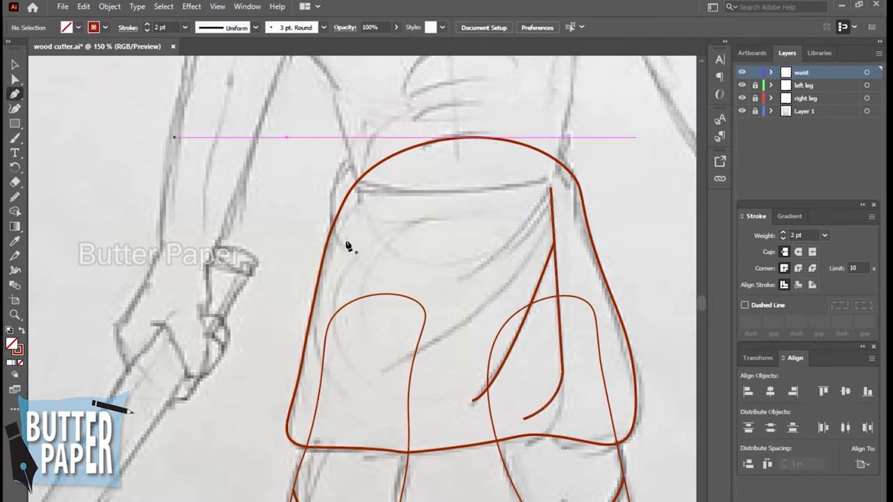
# Step: Draw a third fold curve from the cloth's upper right sweeping down to the left
pyautogui.click(550, 214)
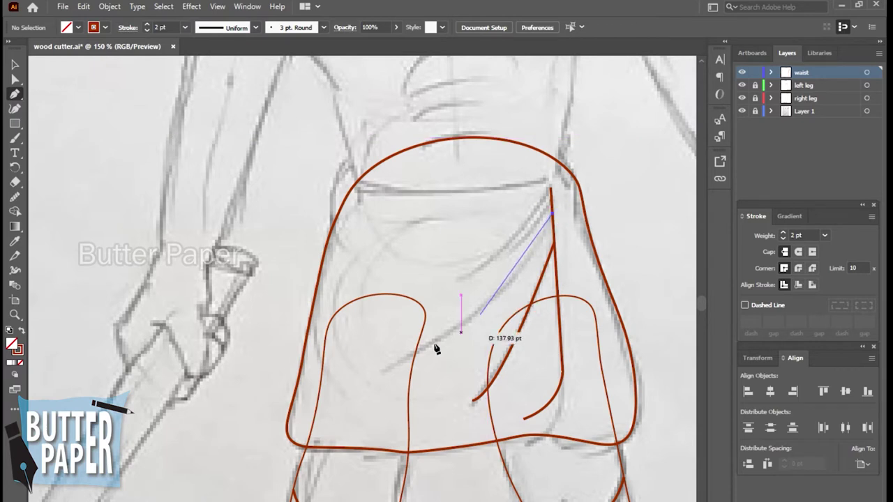
pyautogui.moveTo(383, 370)
pyautogui.mouseDown()
pyautogui.moveTo(331, 371)
pyautogui.moveTo(311, 393)
pyautogui.mouseUp()
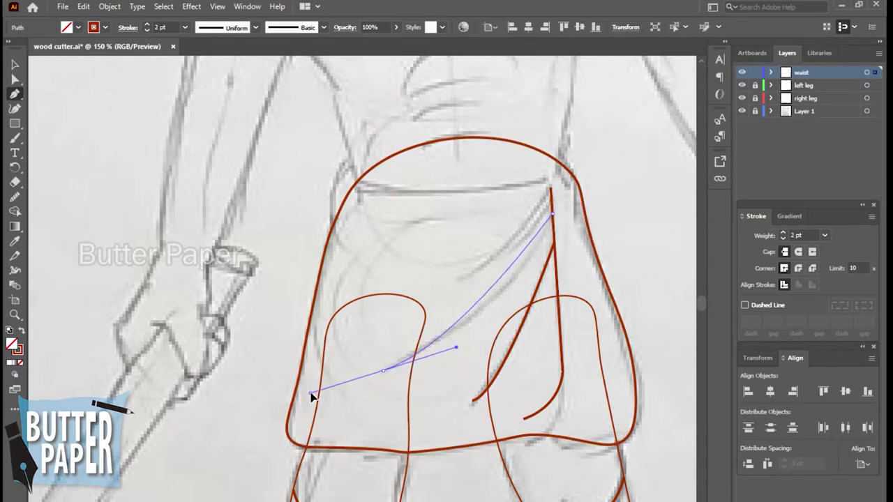
pyautogui.click(456, 347)
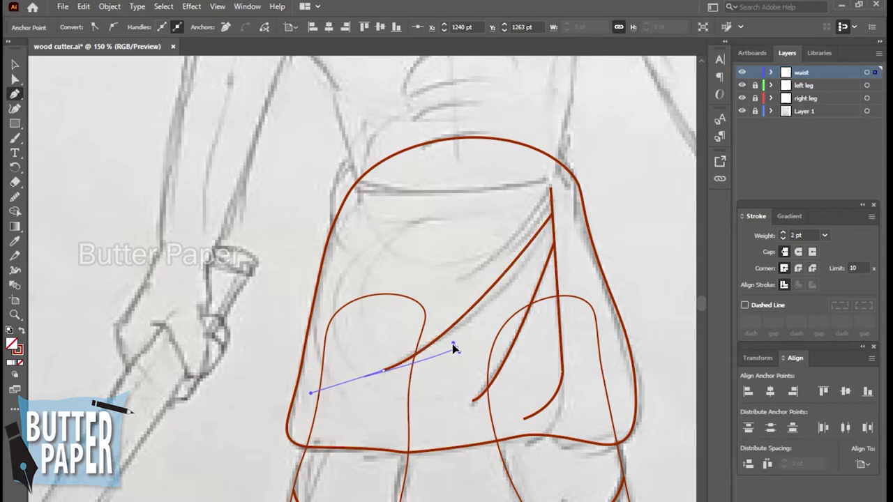
pyautogui.moveTo(551, 212)
pyautogui.mouseDown()
pyautogui.moveTo(577, 291)
pyautogui.moveTo(58, 113)
pyautogui.moveTo(76, 110)
pyautogui.mouseUp()
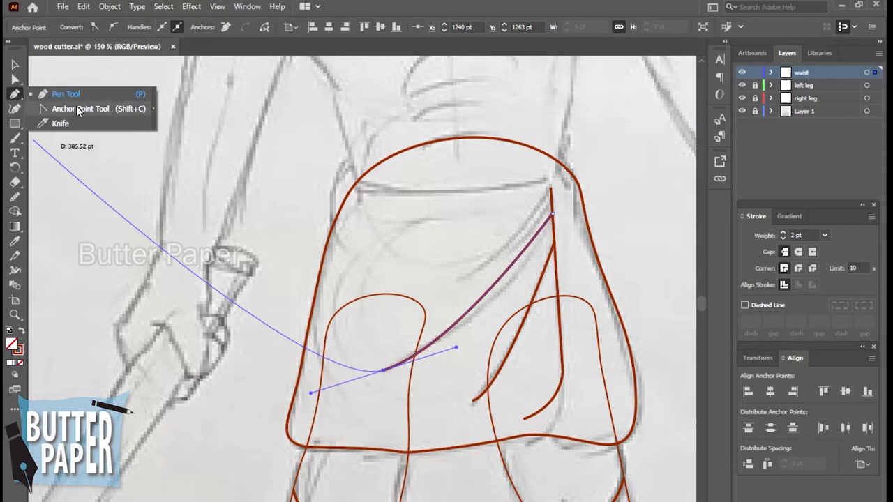
# Step: Reshape the third fold curve's handles with the Direct Selection tool to follow the sketch
pyautogui.moveTo(76, 108); pyautogui.dragTo(25, 83)
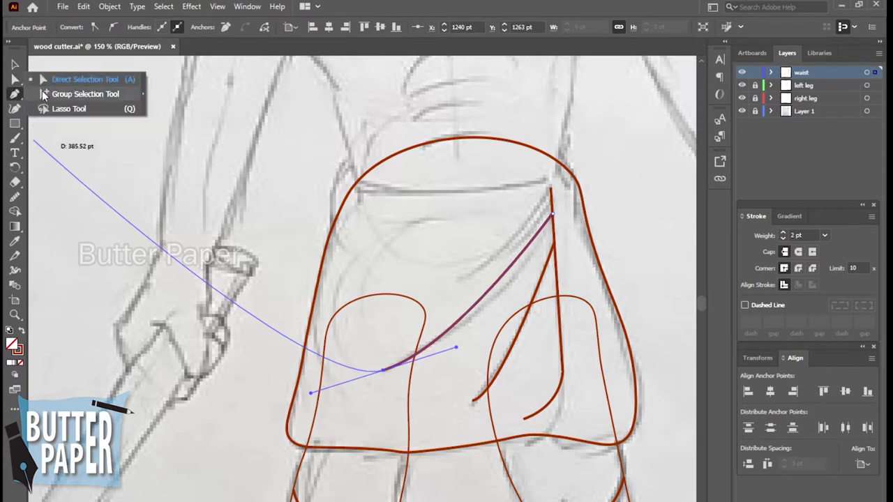
pyautogui.click(82, 81)
pyautogui.click(380, 367)
pyautogui.moveTo(457, 350); pyautogui.dragTo(477, 361)
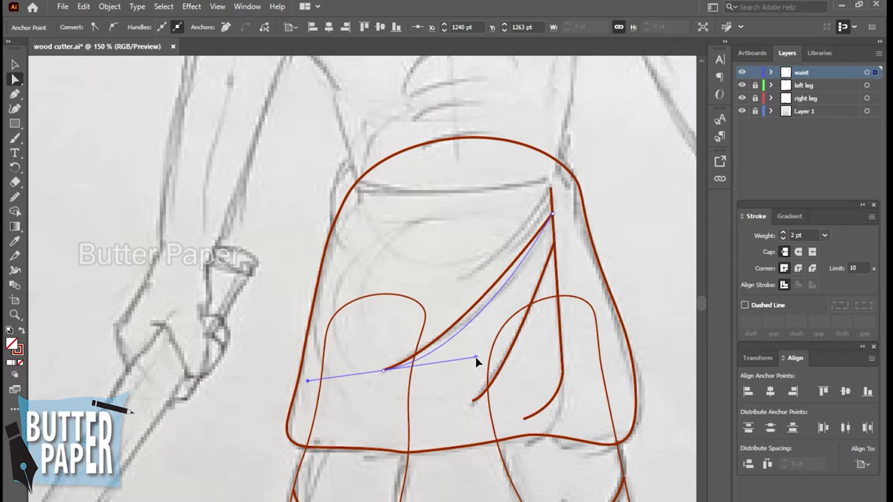
pyautogui.moveTo(476, 362); pyautogui.dragTo(474, 363)
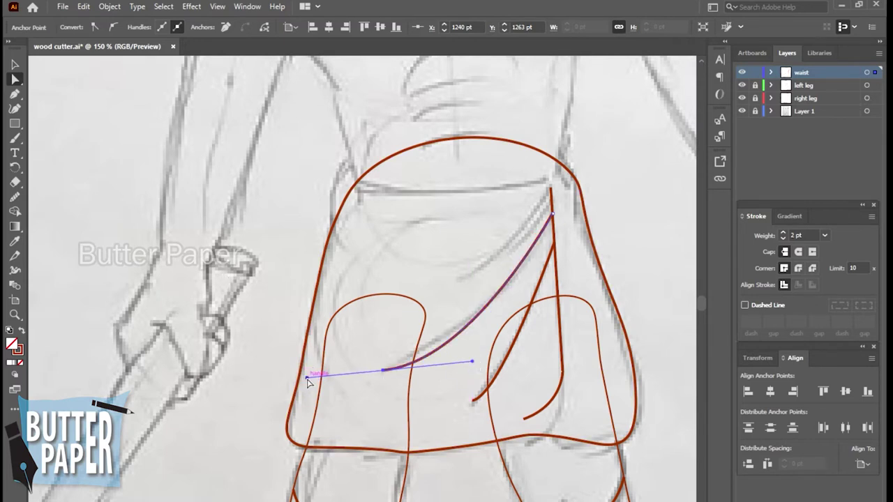
pyautogui.moveTo(307, 378)
pyautogui.mouseDown()
pyautogui.moveTo(257, 392)
pyautogui.moveTo(256, 404)
pyautogui.mouseUp()
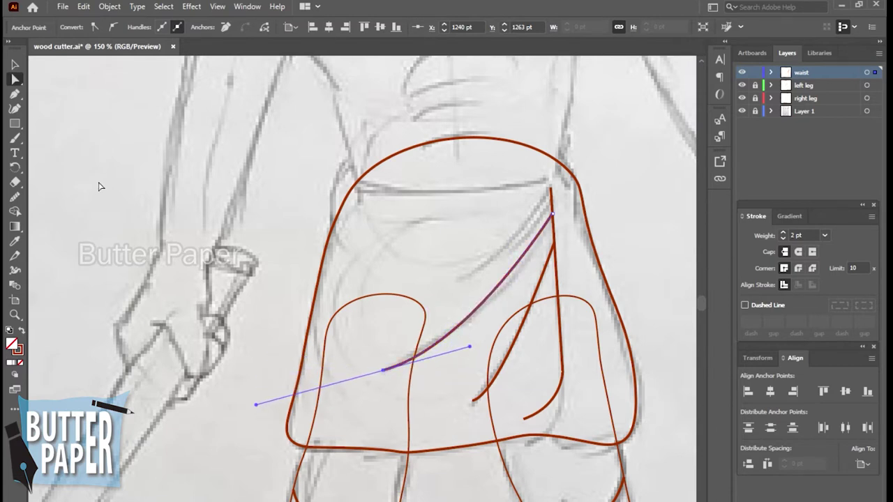
pyautogui.click(14, 64)
pyautogui.click(226, 140)
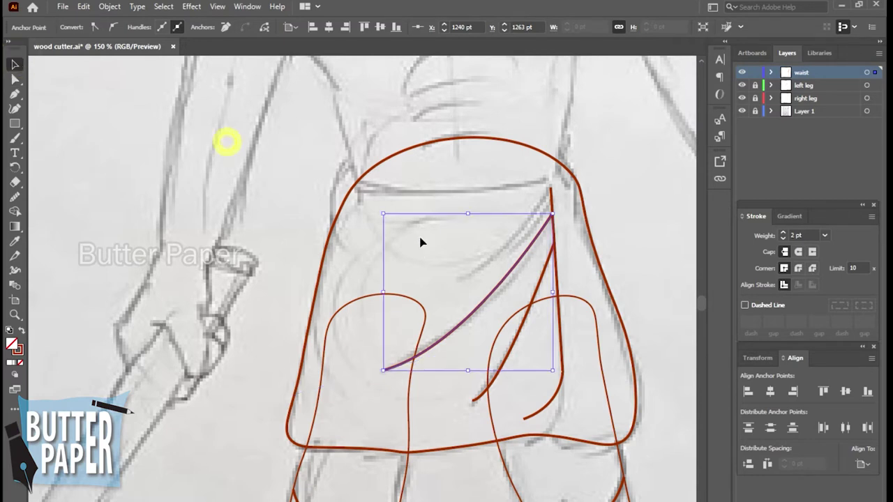
# Step: Group the waist outline and its three fold lines, then deselect
pyautogui.scroll(-1, 616, 307)
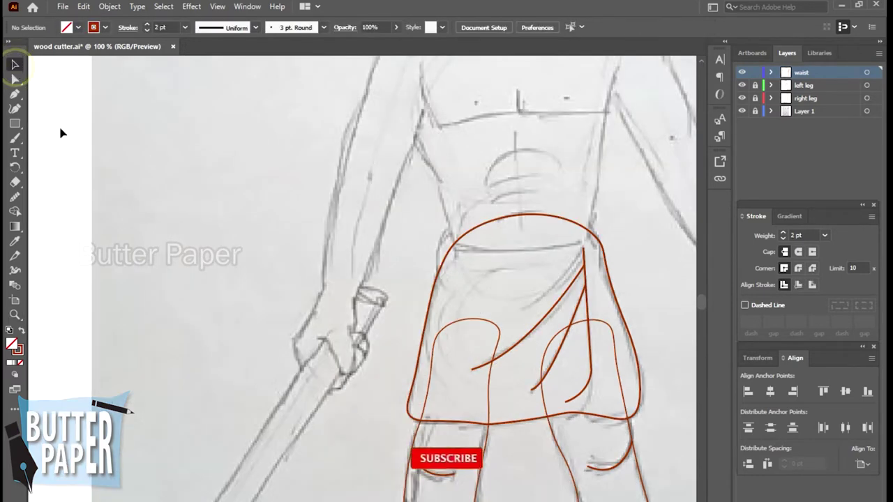
pyautogui.click(545, 218)
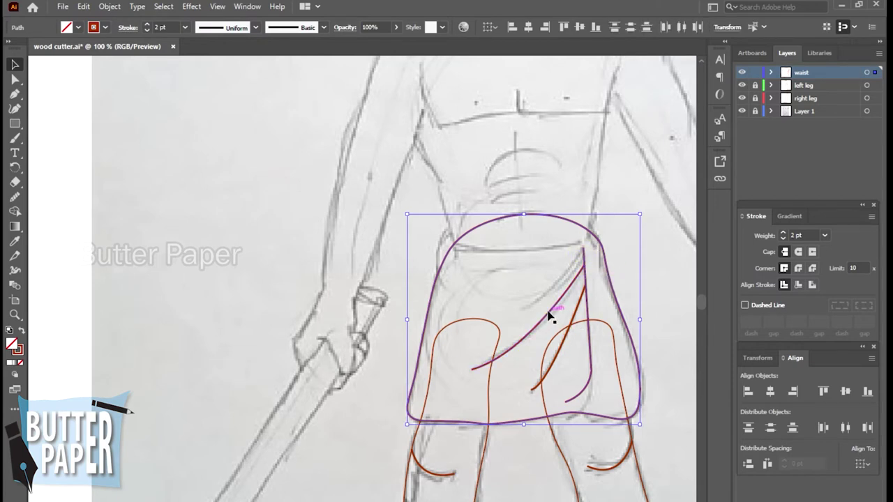
pyautogui.click(558, 354)
pyautogui.rightClick(584, 258)
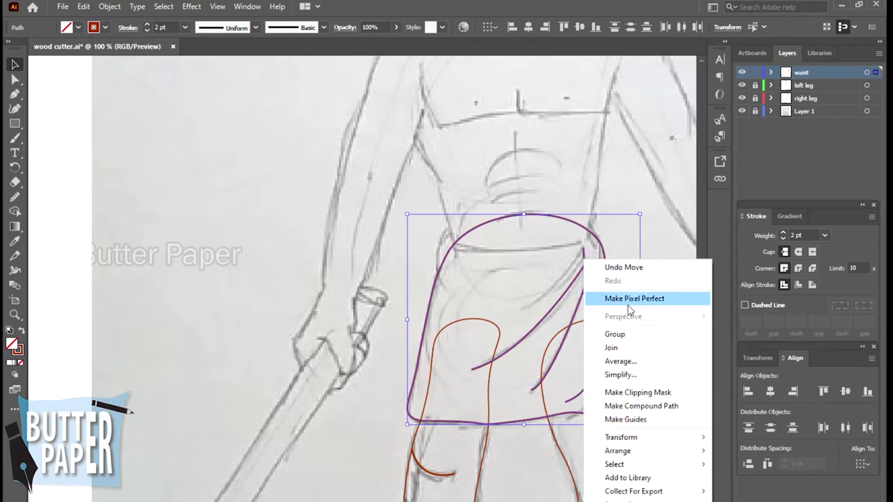
pyautogui.click(631, 334)
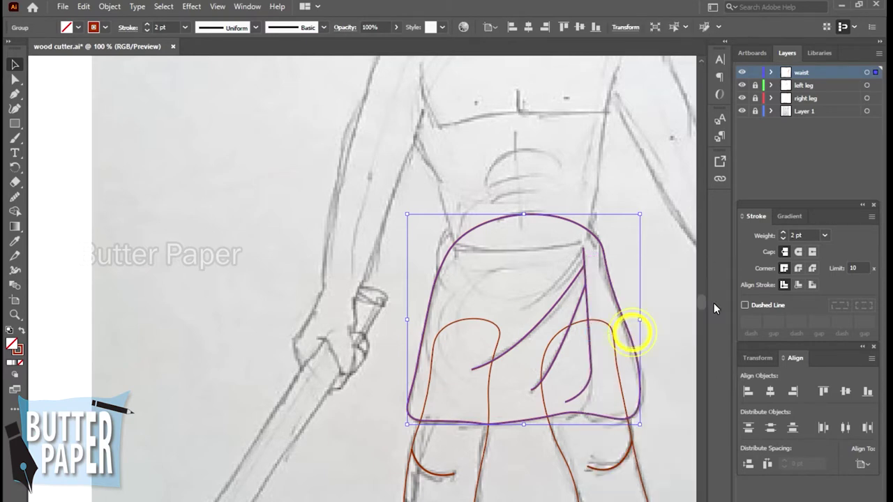
pyautogui.click(662, 249)
pyautogui.click(581, 294)
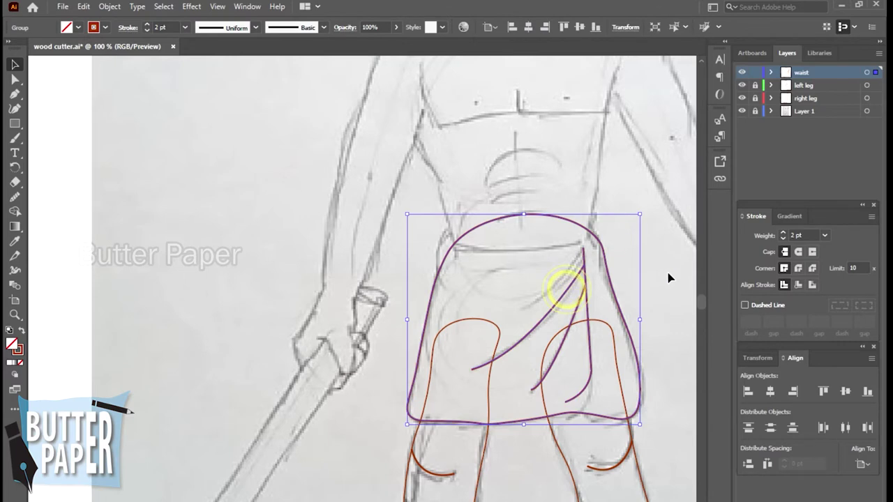
pyautogui.click(658, 299)
pyautogui.click(616, 300)
pyautogui.click(661, 312)
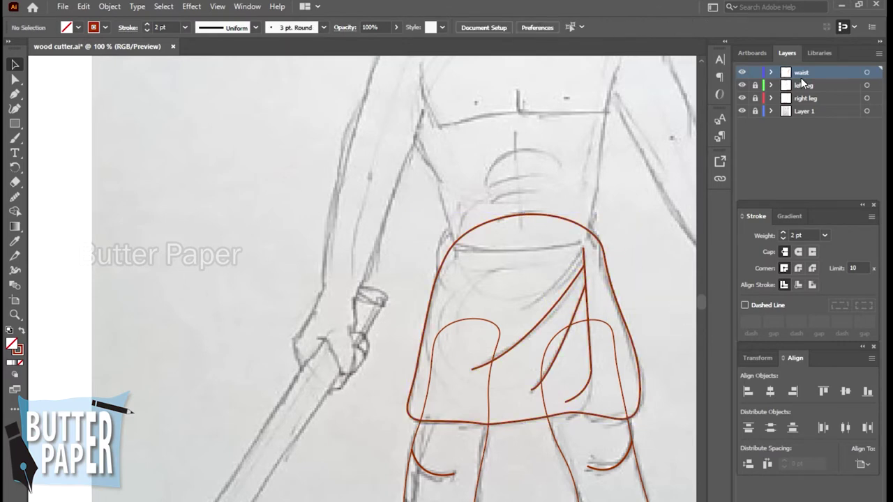
# Step: Lock the waist layer and rearrange the Stroke, Align and Layers panels
pyautogui.click(753, 72)
pyautogui.moveTo(825, 207); pyautogui.dragTo(824, 155)
pyautogui.moveTo(829, 309); pyautogui.dragTo(829, 288)
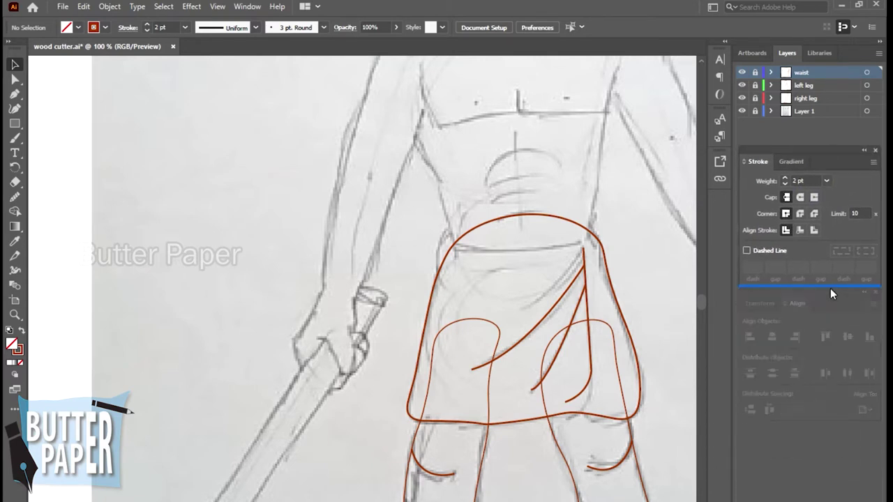
pyautogui.click(849, 42)
pyautogui.moveTo(830, 43)
pyautogui.mouseDown()
pyautogui.moveTo(837, 2)
pyautogui.moveTo(839, 87)
pyautogui.moveTo(847, 35)
pyautogui.mouseUp()
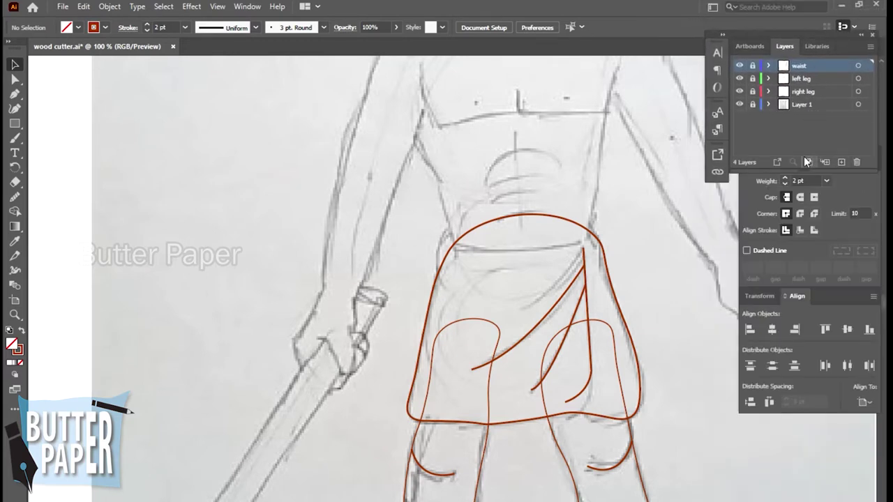
pyautogui.moveTo(833, 295); pyautogui.dragTo(833, 266)
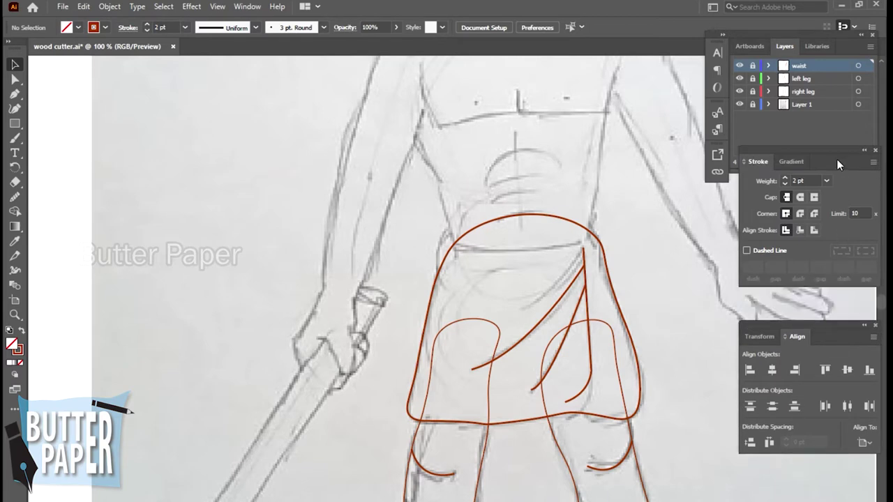
pyautogui.moveTo(836, 159); pyautogui.dragTo(831, 192)
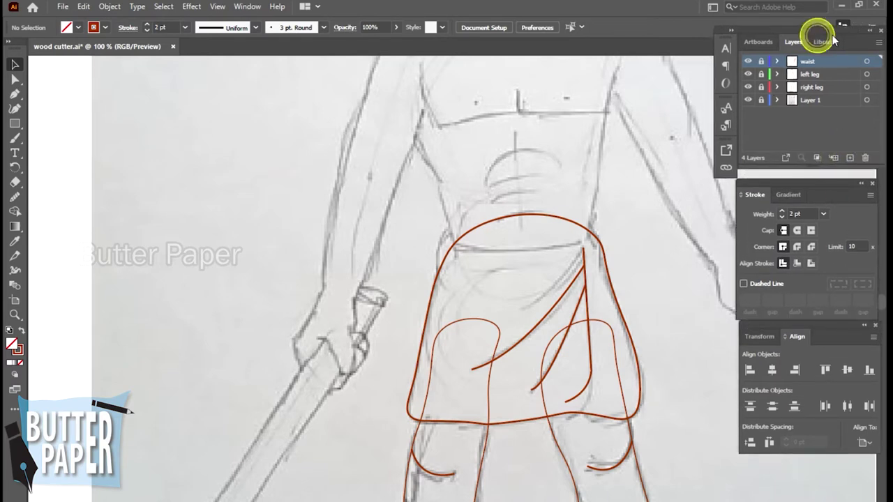
pyautogui.moveTo(820, 43); pyautogui.dragTo(828, 48)
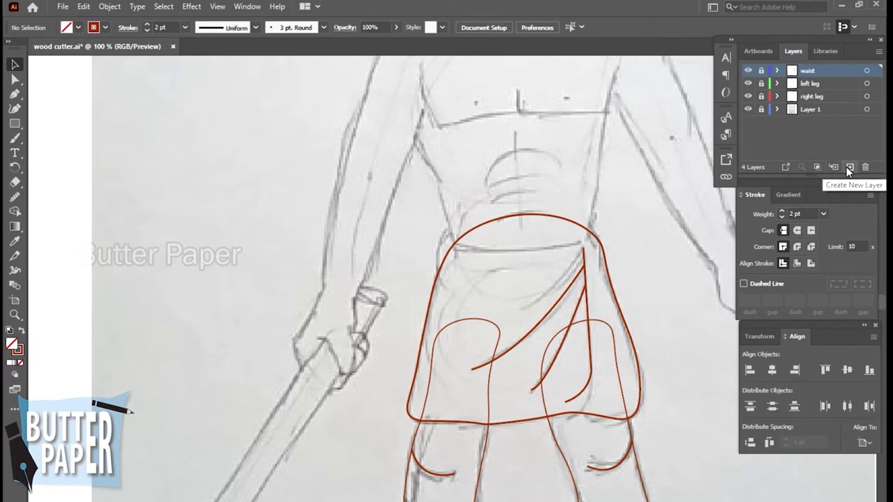
# Step: Create a new top layer named 'left hand' and make it active
pyautogui.click(848, 170)
pyautogui.doubleClick(811, 69)
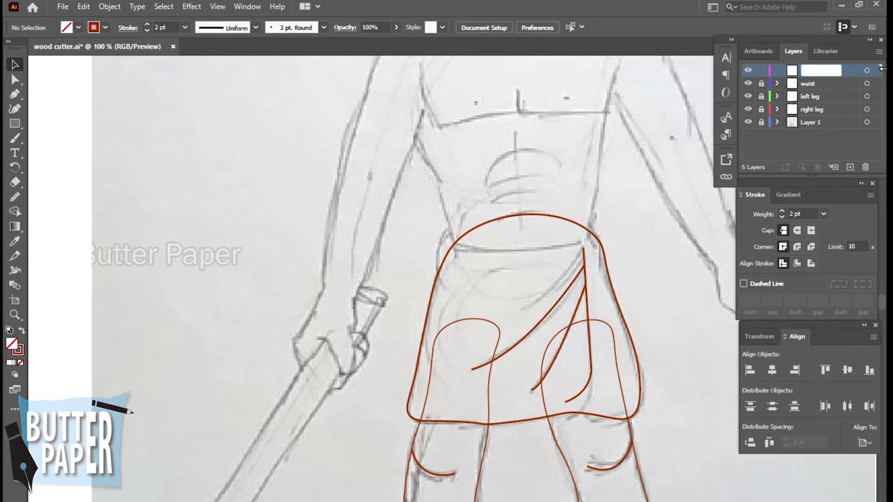
pyautogui.moveTo(671, 188); pyautogui.dragTo(517, 310)
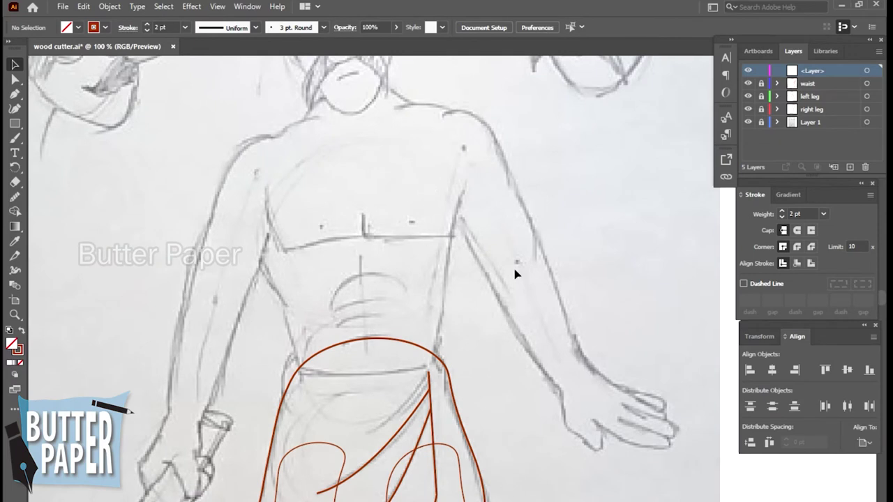
pyautogui.doubleClick(811, 71)
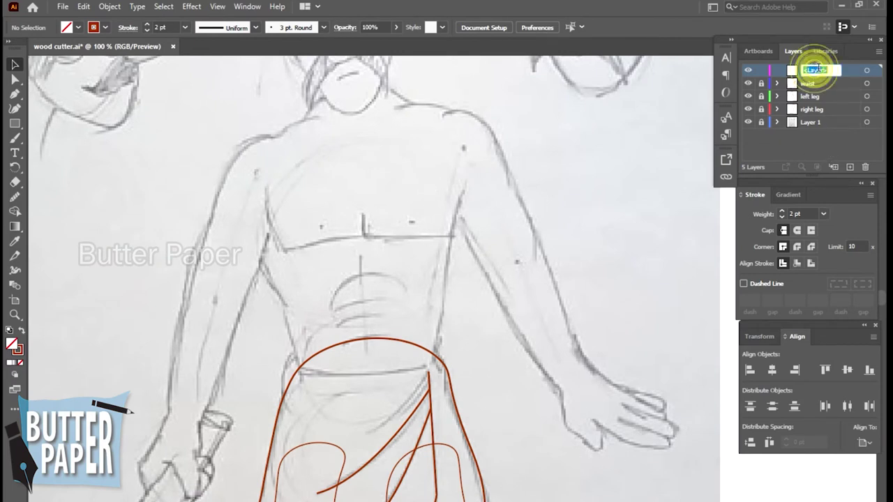
pyautogui.press('BackSpace')
pyautogui.write('left hand')
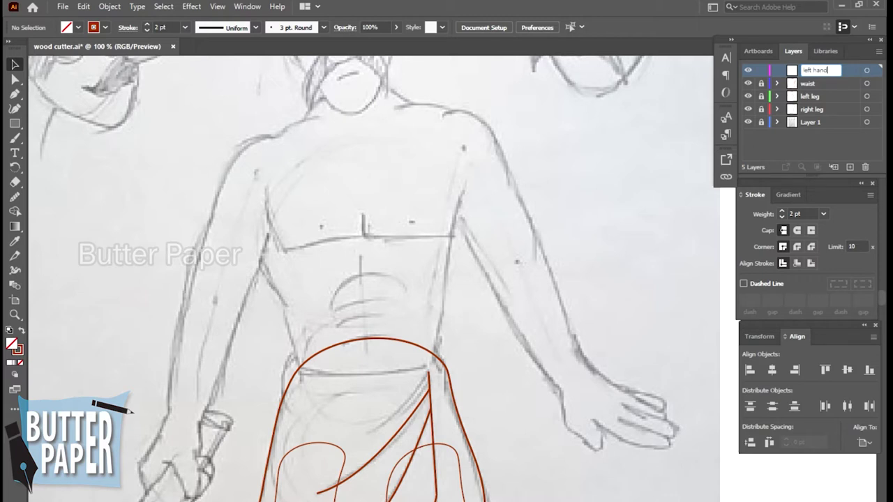
pyautogui.click(617, 151)
pyautogui.click(817, 77)
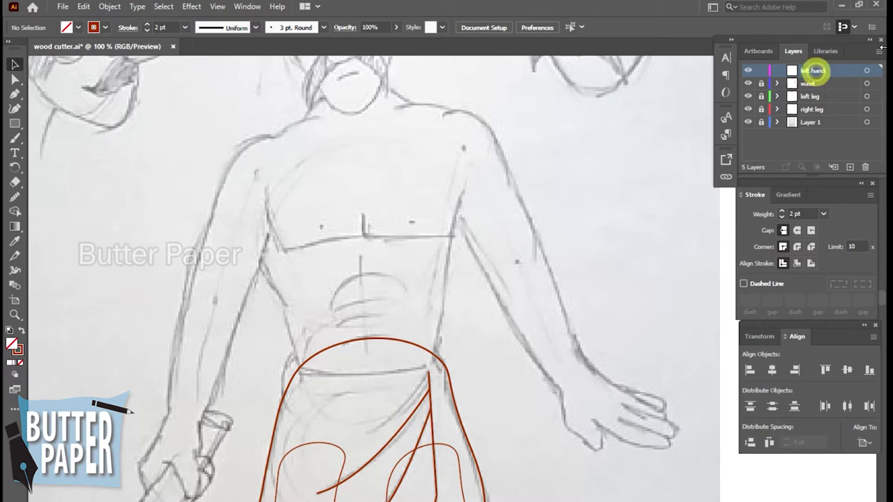
pyautogui.click(16, 110)
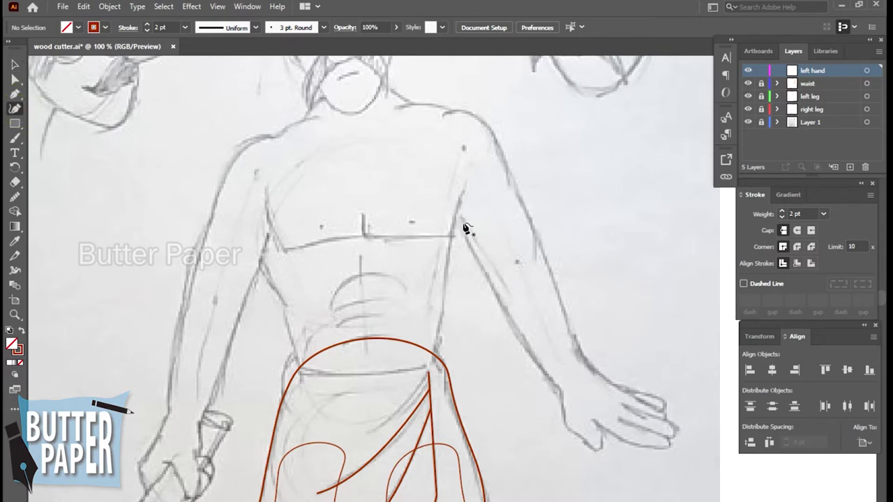
# Step: Trace the arm's edge from the armpit down past the wrist and around the thumb tip
pyautogui.click(435, 185)
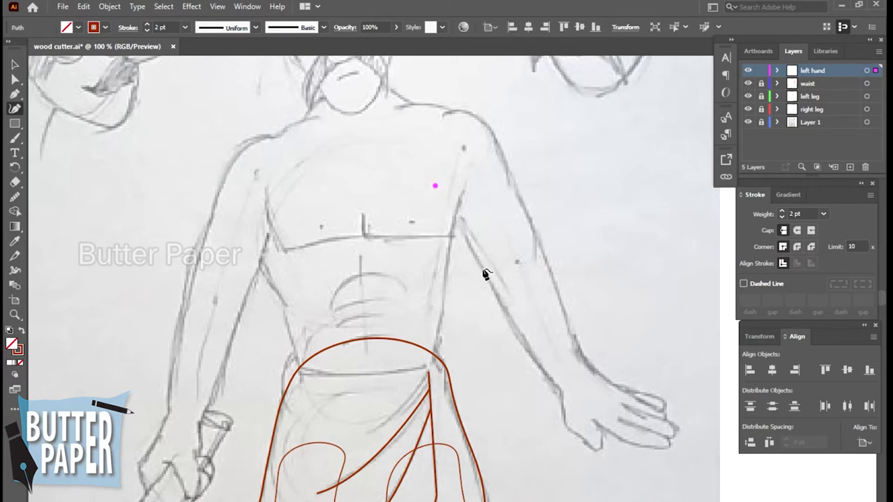
pyautogui.click(482, 267)
pyautogui.click(519, 339)
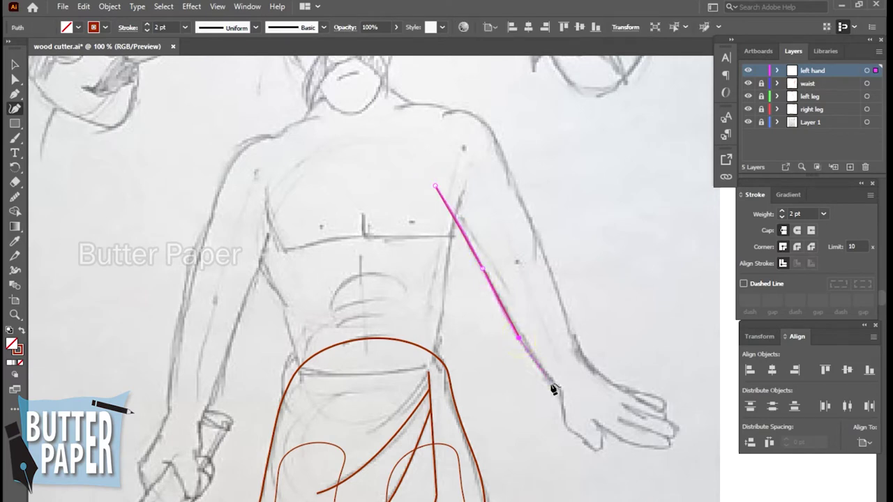
pyautogui.moveTo(555, 385); pyautogui.dragTo(565, 412)
pyautogui.click(564, 411)
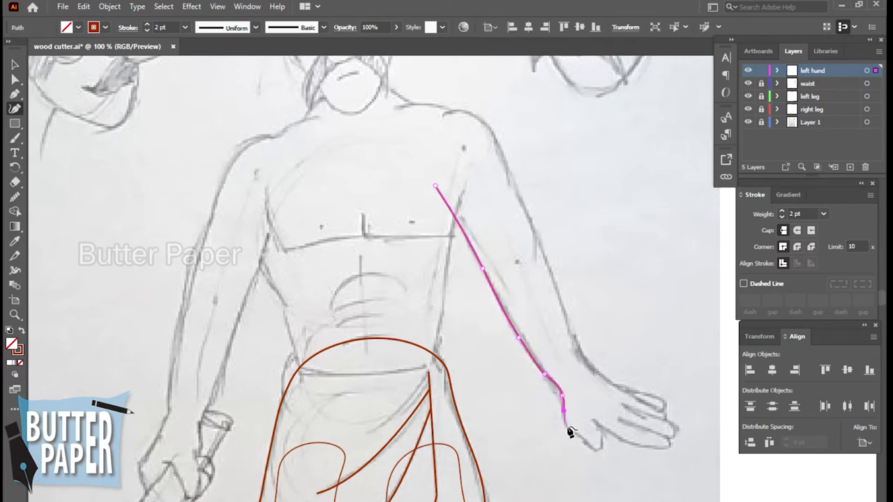
pyautogui.click(565, 426)
pyautogui.click(591, 447)
pyautogui.click(579, 436)
pyautogui.click(597, 447)
# Step: Trace along the underside of the fingers to the fingertip, zooming in to continue the path
pyautogui.click(599, 424)
pyautogui.click(645, 447)
pyautogui.click(622, 439)
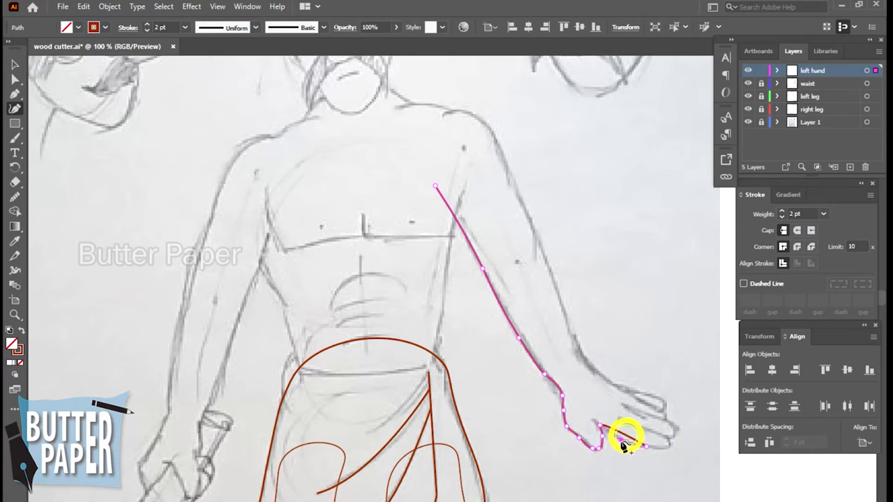
pyautogui.click(665, 442)
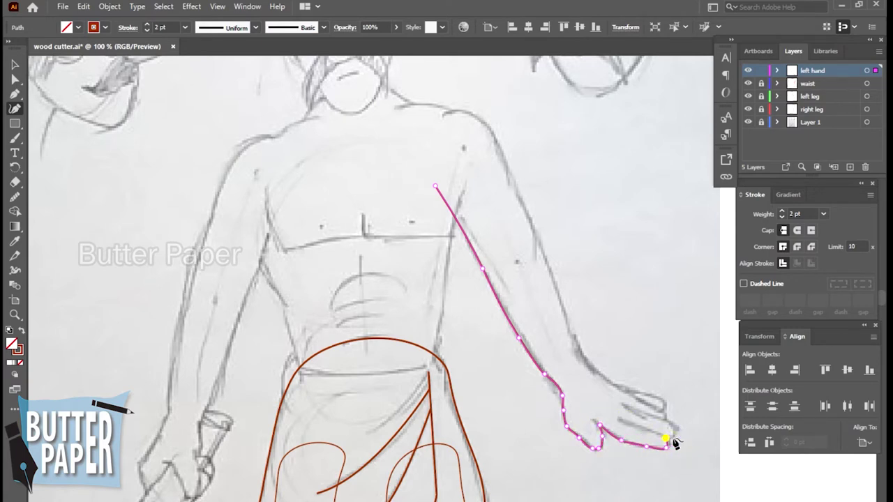
pyautogui.click(671, 426)
pyautogui.press('z')
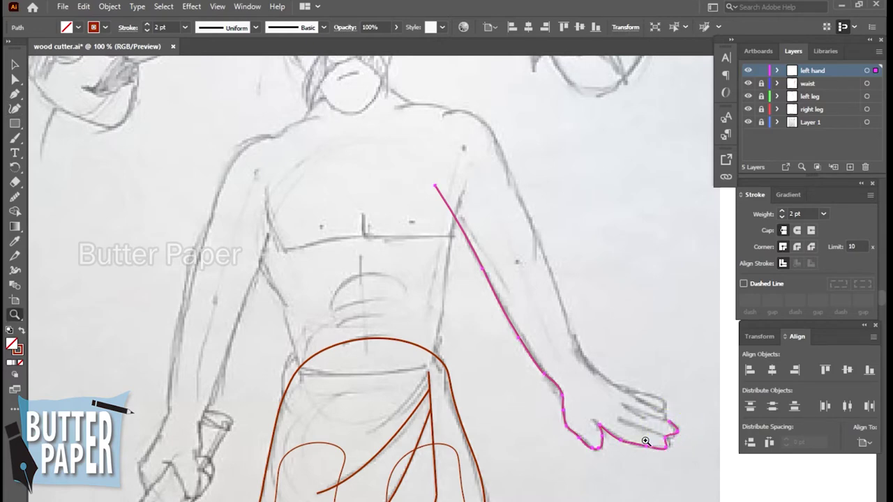
pyautogui.click(669, 452)
pyautogui.click(453, 307)
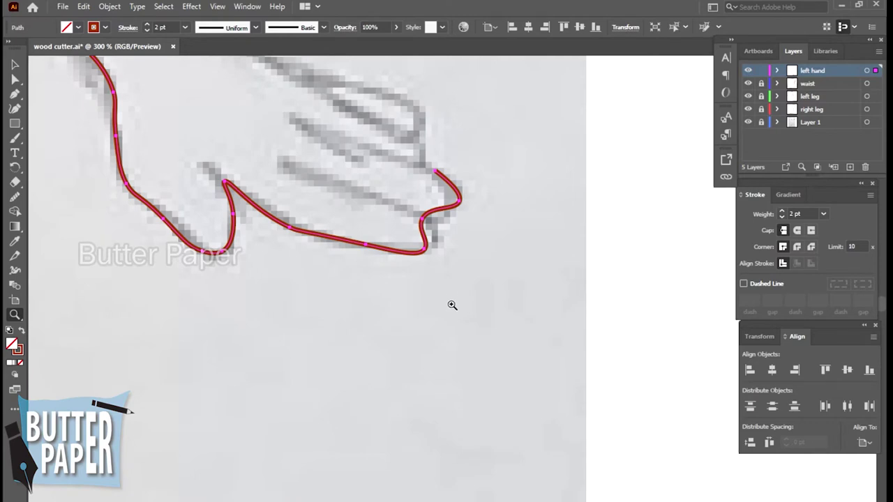
pyautogui.moveTo(461, 284); pyautogui.dragTo(470, 416)
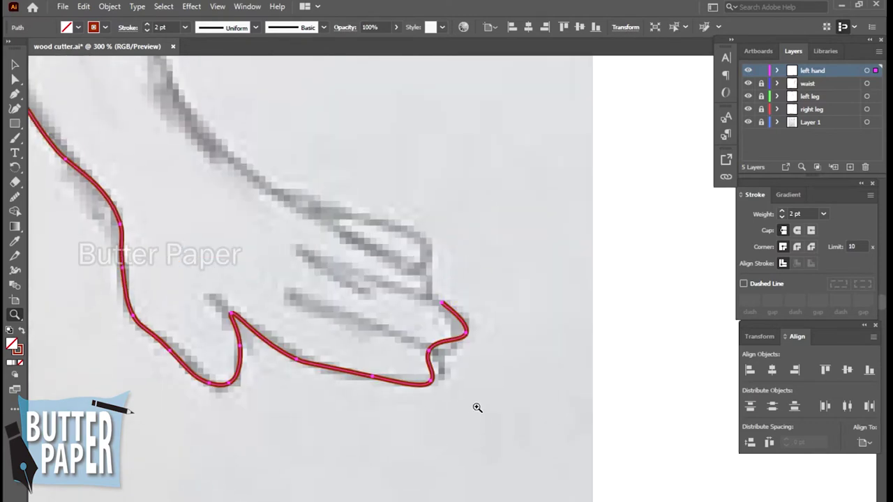
pyautogui.scroll(2, 483, 375)
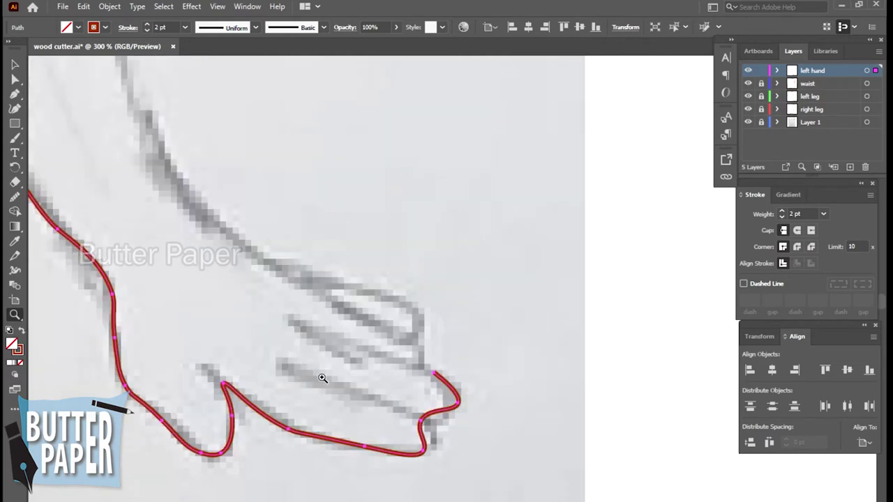
pyautogui.click(15, 109)
pyautogui.click(422, 432)
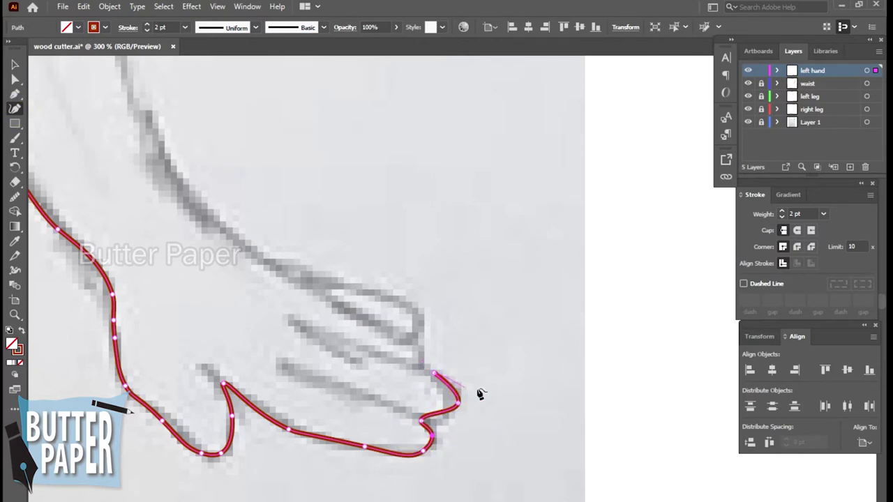
# Step: Zoom out and extend the outline up the back of the hand and outer arm
pyautogui.press('z')
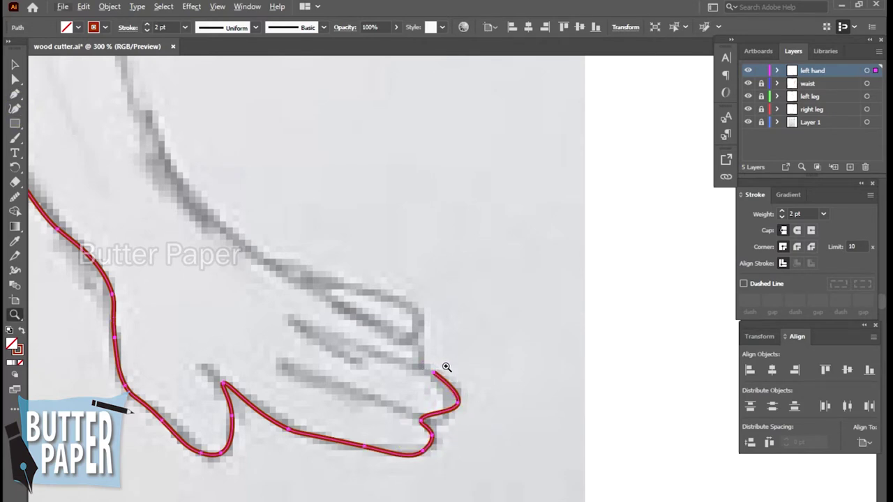
pyautogui.keyDown('alt'); pyautogui.click(457, 367); pyautogui.keyUp('alt')
pyautogui.keyDown('alt'); pyautogui.click(457, 365); pyautogui.keyUp('alt')
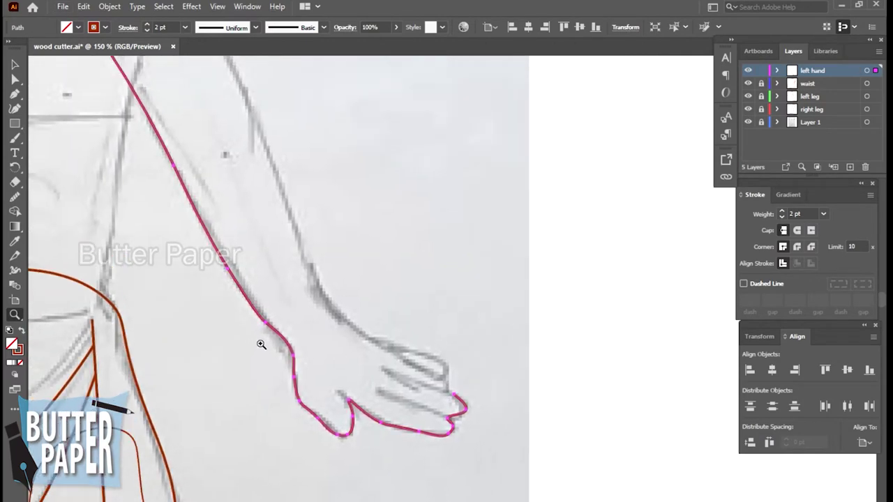
pyautogui.hotkey('shift', '`')
pyautogui.click(446, 363)
pyautogui.click(393, 346)
pyautogui.click(344, 320)
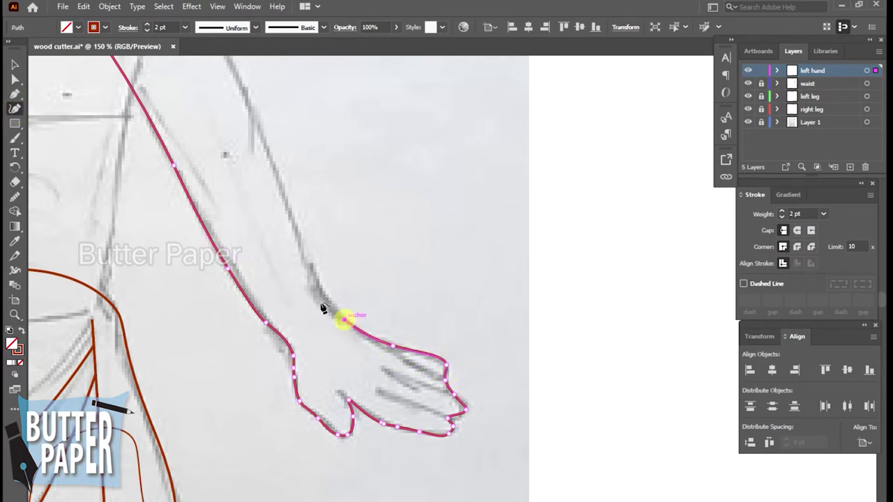
# Step: Continue the outline up the outer arm and over the shoulder, closing it at the start
pyautogui.click(312, 268)
pyautogui.click(272, 156)
pyautogui.moveTo(321, 124); pyautogui.dragTo(565, 367)
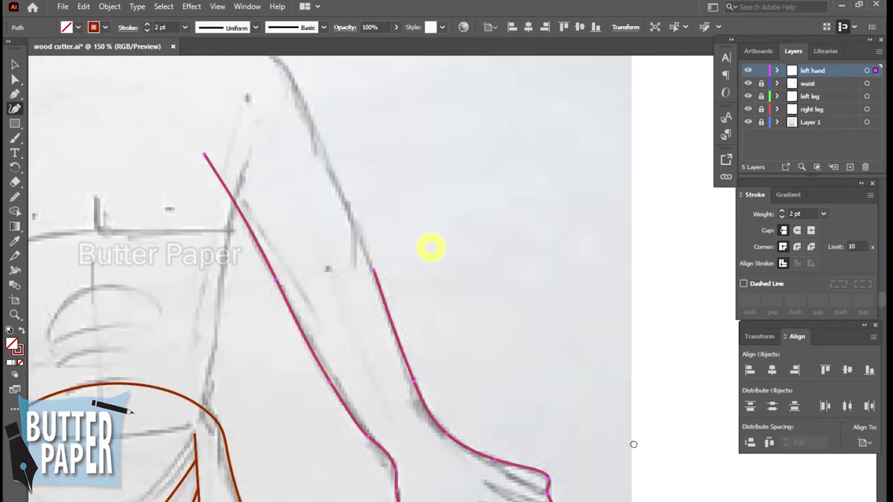
pyautogui.click(438, 214)
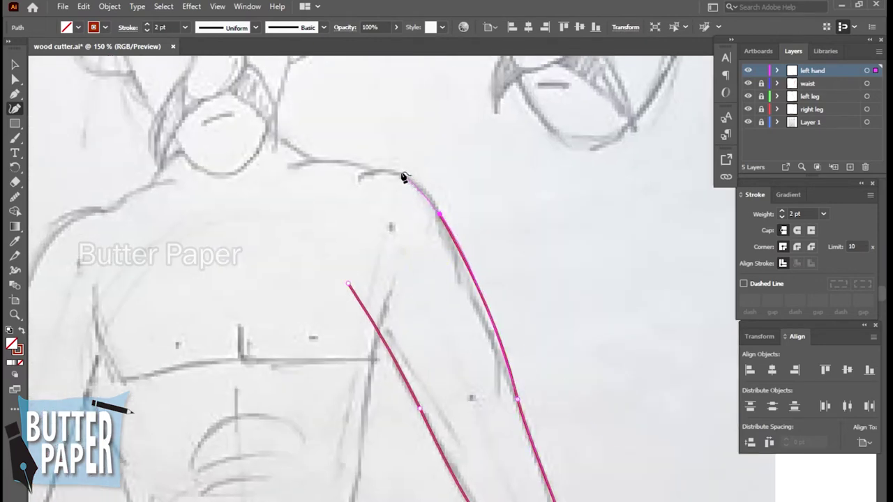
pyautogui.click(374, 171)
pyautogui.click(417, 183)
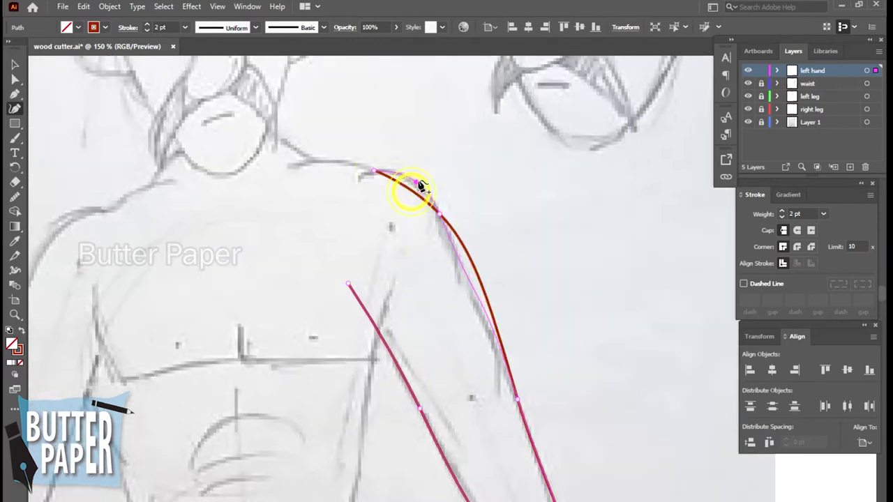
pyautogui.click(487, 323)
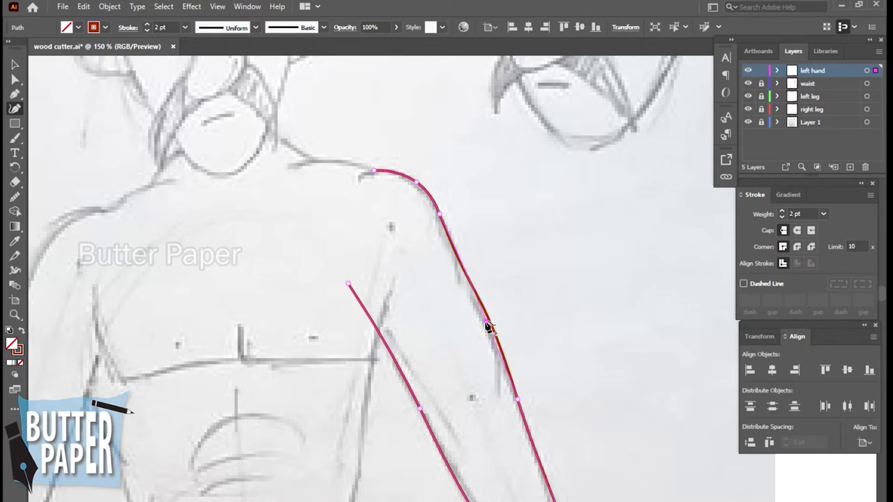
pyautogui.click(327, 175)
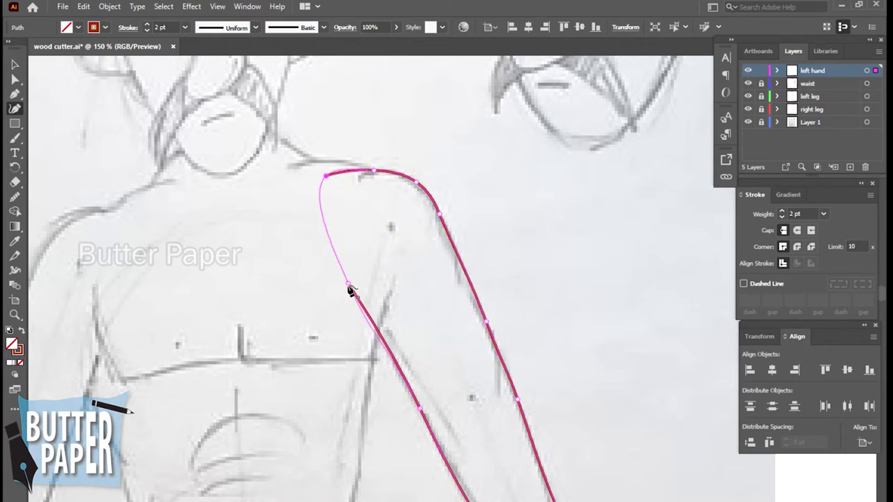
pyautogui.click(348, 284)
# Step: Pan to the hand and add anchor points along its outline
pyautogui.moveTo(628, 398)
pyautogui.mouseDown()
pyautogui.moveTo(482, 253)
pyautogui.moveTo(480, 194)
pyautogui.mouseUp()
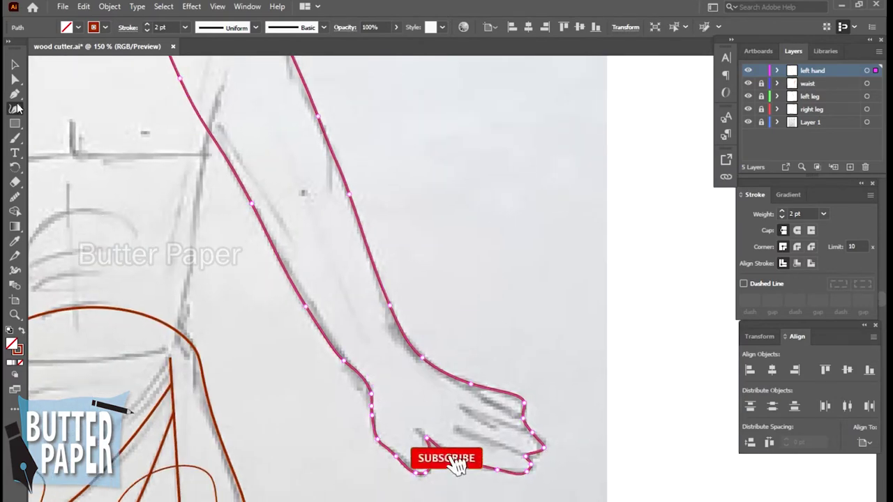
pyautogui.click(366, 390)
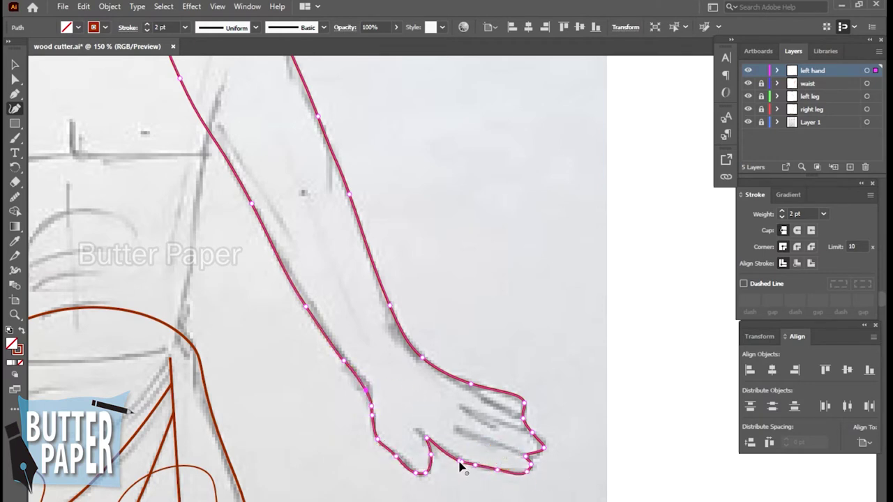
pyautogui.click(458, 461)
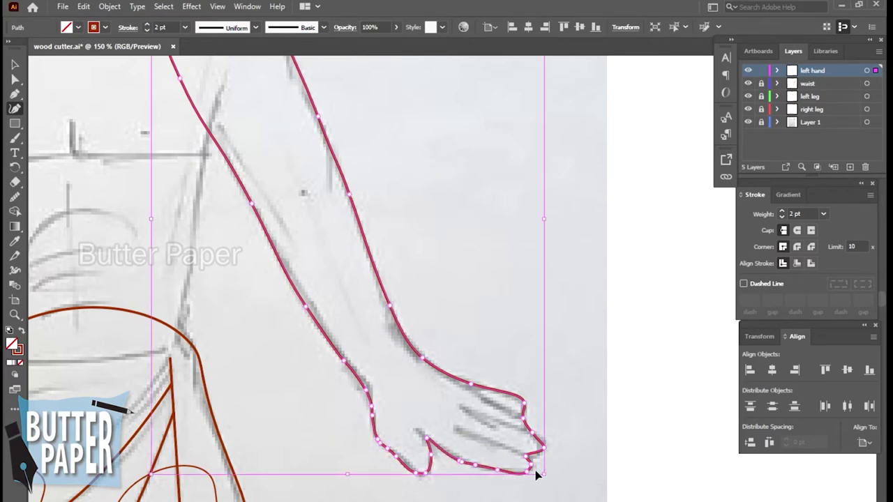
# Step: Zoom in on the hand, smooth the curve under the fingers and add a bottom-edge anchor
pyautogui.press('z')
pyautogui.moveTo(489, 445); pyautogui.dragTo(565, 397)
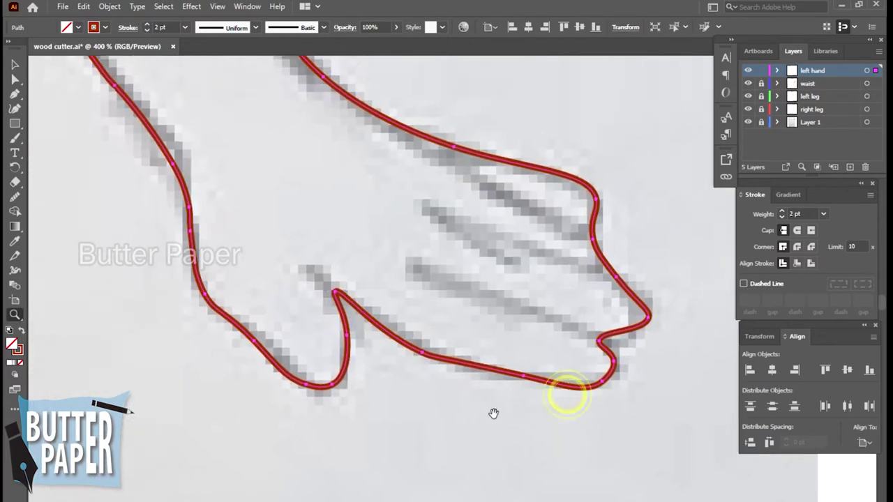
pyautogui.click(14, 108)
pyautogui.click(424, 354)
pyautogui.click(422, 352)
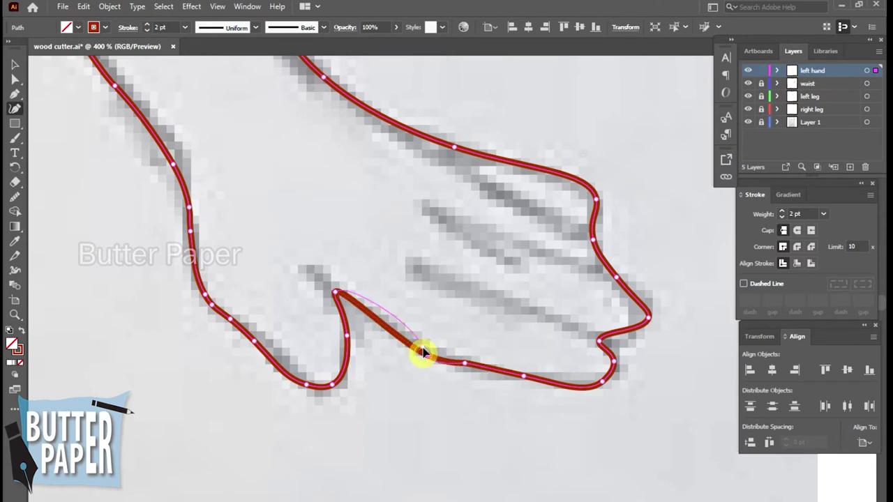
pyautogui.click(427, 354)
pyautogui.click(464, 363)
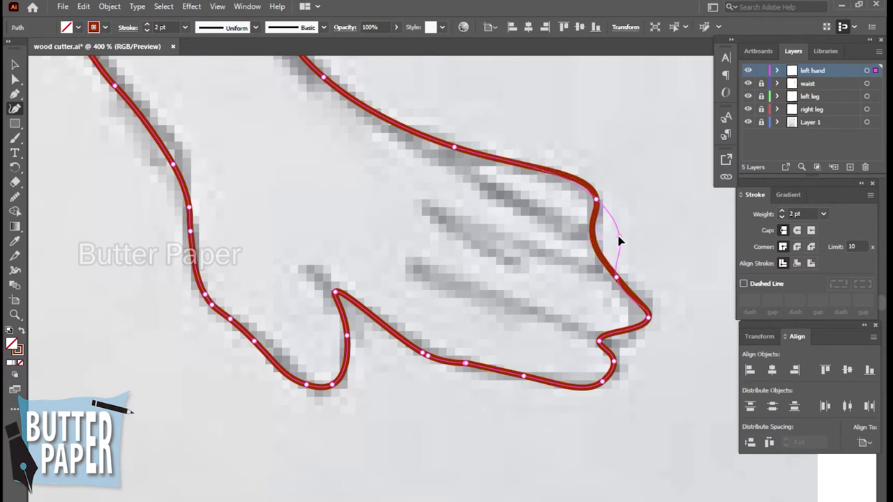
# Step: Add and drag fingertip anchors to form a knuckle dip and pulled-in fingertip, then zoom out
pyautogui.moveTo(595, 242)
pyautogui.mouseDown()
pyautogui.moveTo(611, 243)
pyautogui.moveTo(597, 242)
pyautogui.mouseUp()
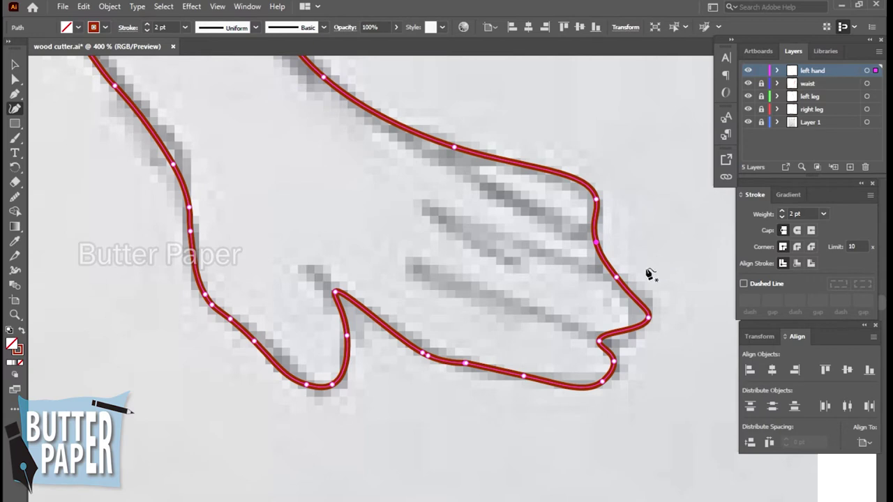
pyautogui.moveTo(617, 276)
pyautogui.mouseDown()
pyautogui.moveTo(624, 266)
pyautogui.moveTo(617, 284)
pyautogui.mouseUp()
pyautogui.moveTo(598, 242); pyautogui.dragTo(598, 245)
pyautogui.click(600, 256)
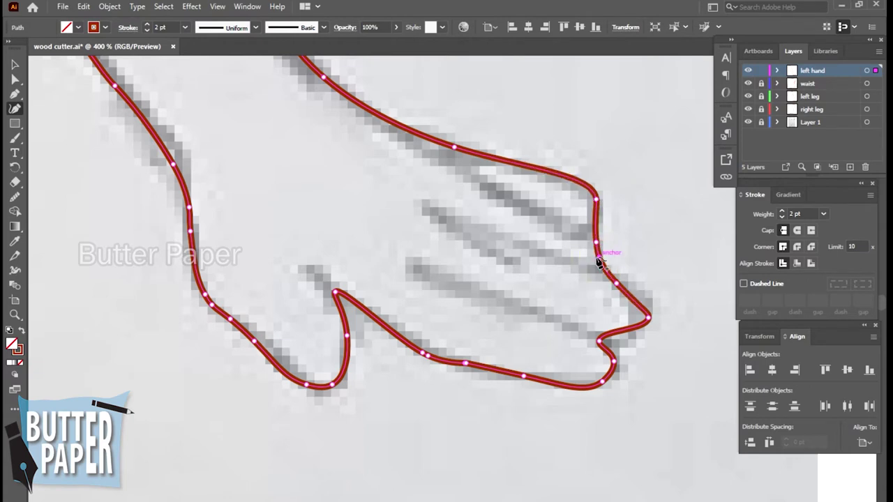
pyautogui.click(597, 231)
pyautogui.moveTo(604, 248)
pyautogui.mouseDown()
pyautogui.moveTo(614, 251)
pyautogui.moveTo(607, 246)
pyautogui.mouseUp()
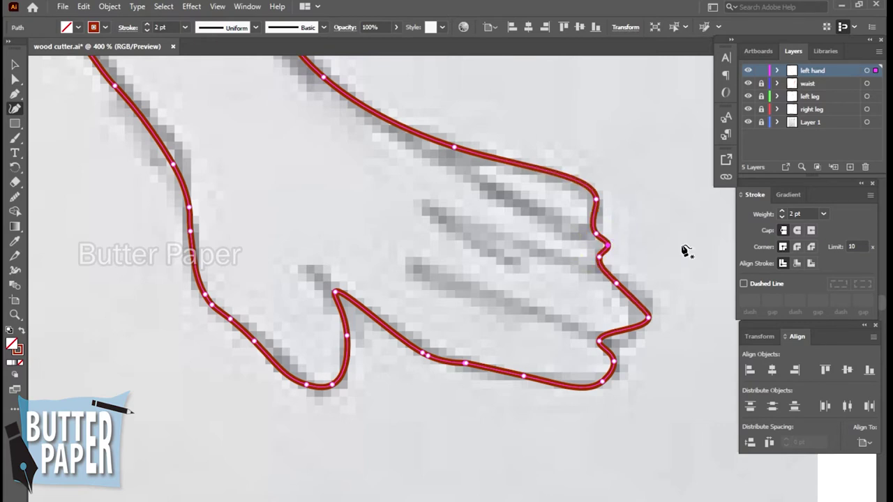
pyautogui.click(647, 317)
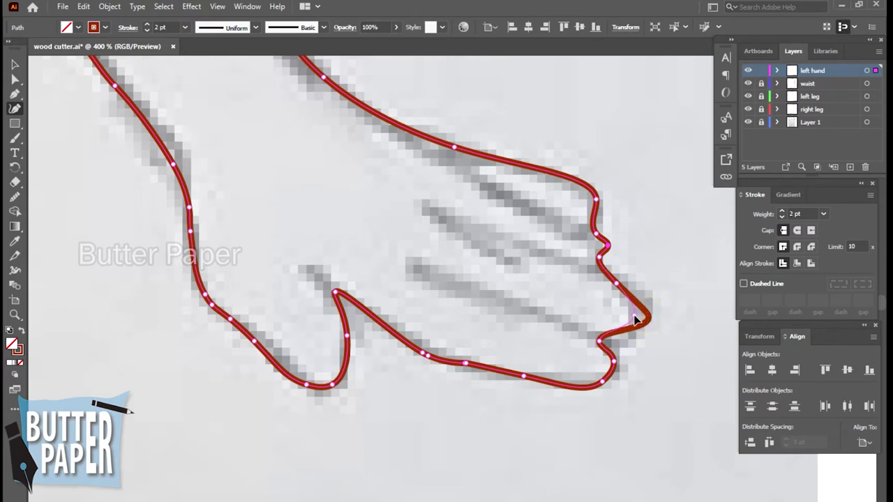
pyautogui.moveTo(635, 320); pyautogui.dragTo(633, 316)
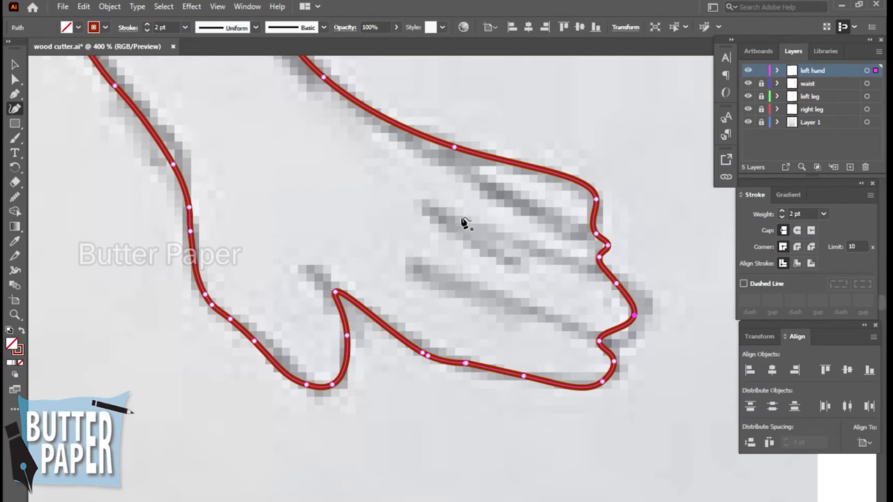
pyautogui.scroll(3, 331, 174)
pyautogui.keyDown('ctrl'); pyautogui.keyDown('alt'); pyautogui.click(401, 202); pyautogui.keyUp('alt'); pyautogui.keyUp('ctrl')
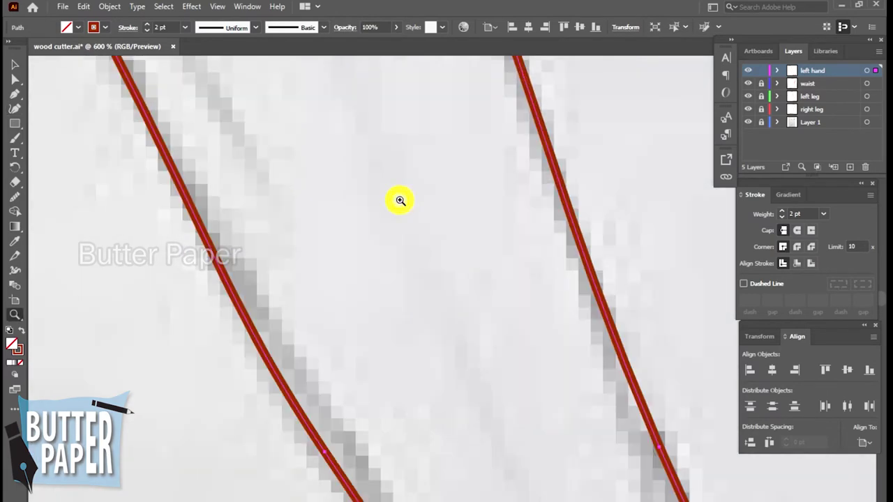
# Step: Zoom out to view the whole arm, then zoom back in on the left hand
pyautogui.keyDown('ctrl'); pyautogui.keyDown('alt'); pyautogui.click(401, 204); pyautogui.keyUp('alt'); pyautogui.keyUp('ctrl')
pyautogui.keyDown('ctrl'); pyautogui.keyDown('alt'); pyautogui.click(401, 209); pyautogui.keyUp('alt'); pyautogui.keyUp('ctrl')
pyautogui.keyDown('ctrl'); pyautogui.keyDown('alt'); pyautogui.click(584, 347); pyautogui.keyUp('alt'); pyautogui.keyUp('ctrl')
pyautogui.moveTo(432, 258); pyautogui.dragTo(350, 195)
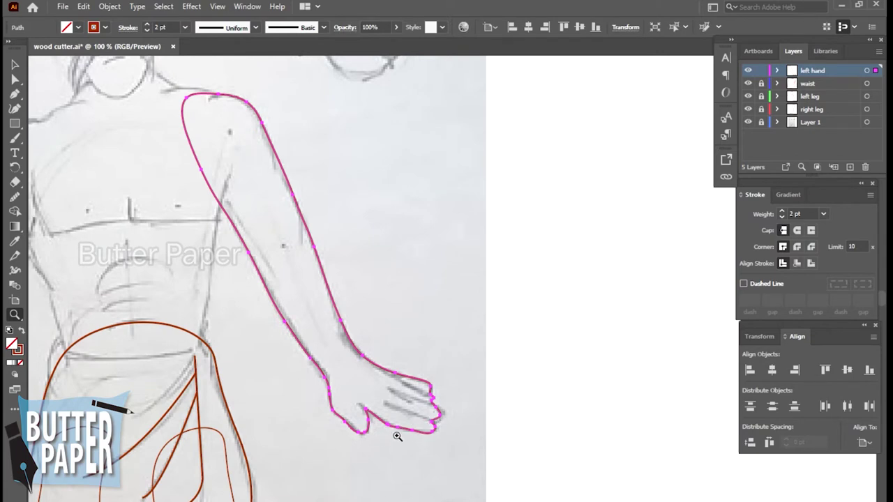
pyautogui.click(15, 94)
pyautogui.click(398, 411)
pyautogui.click(424, 300)
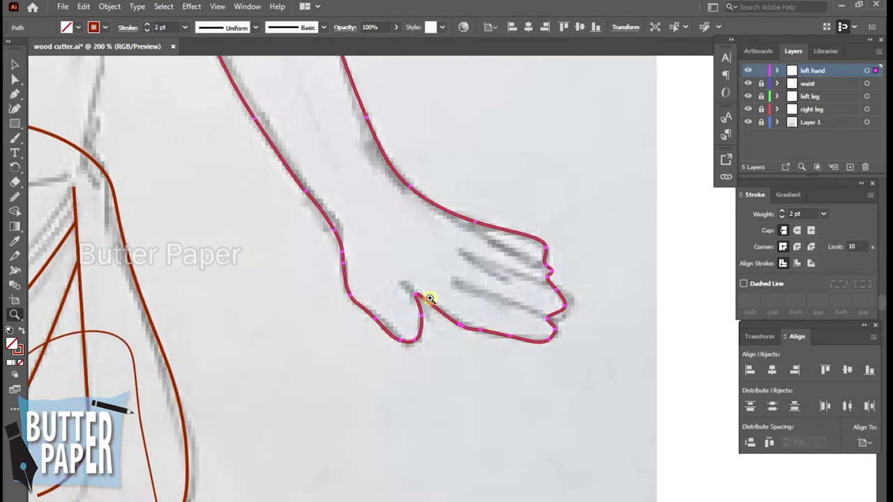
pyautogui.click(495, 307)
pyautogui.click(537, 311)
pyautogui.click(408, 285)
# Step: Draw the thumb crease line from inside the palm curving into the thumb outline
pyautogui.click(14, 94)
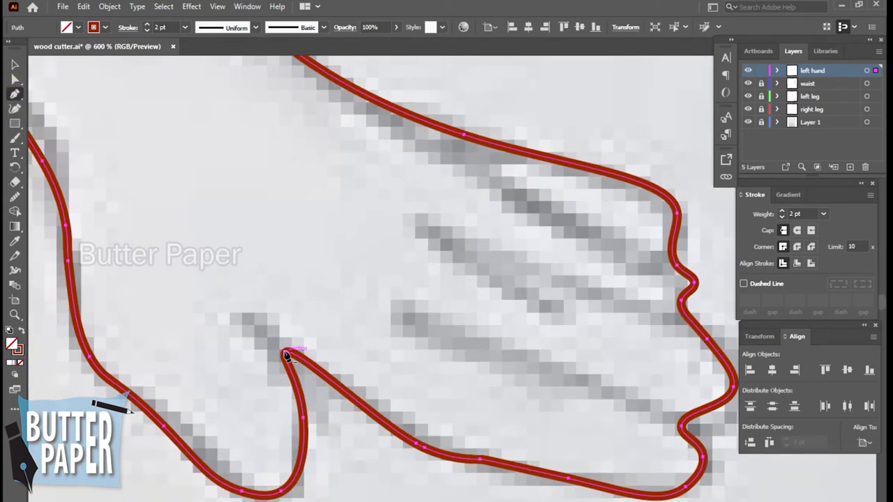
pyautogui.click(285, 352)
pyautogui.click(237, 313)
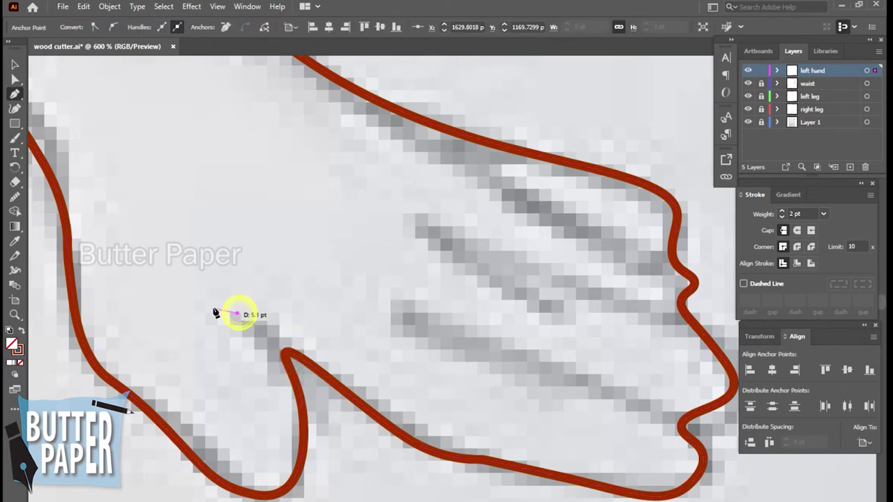
pyautogui.click(285, 359)
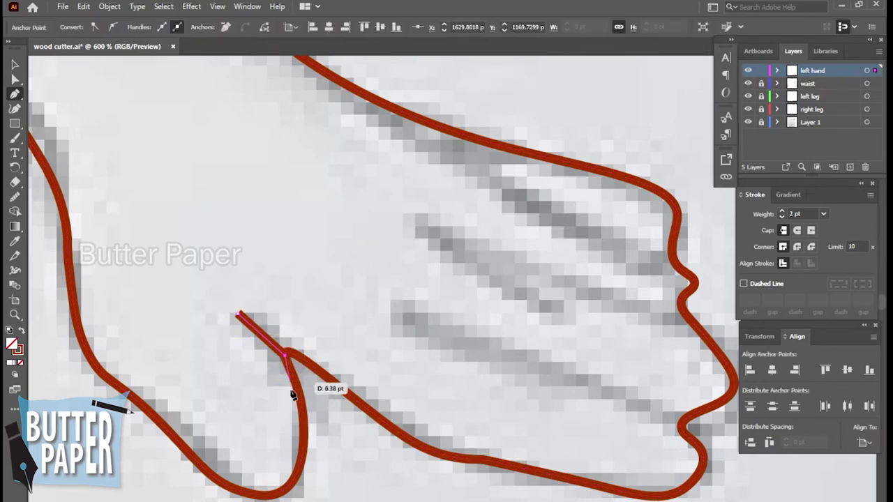
pyautogui.moveTo(284, 354); pyautogui.dragTo(291, 388)
pyautogui.press('v')
pyautogui.click(404, 225)
# Step: Draw the first finger line curving from inside the hand down to the outline
pyautogui.click(14, 93)
pyautogui.click(398, 314)
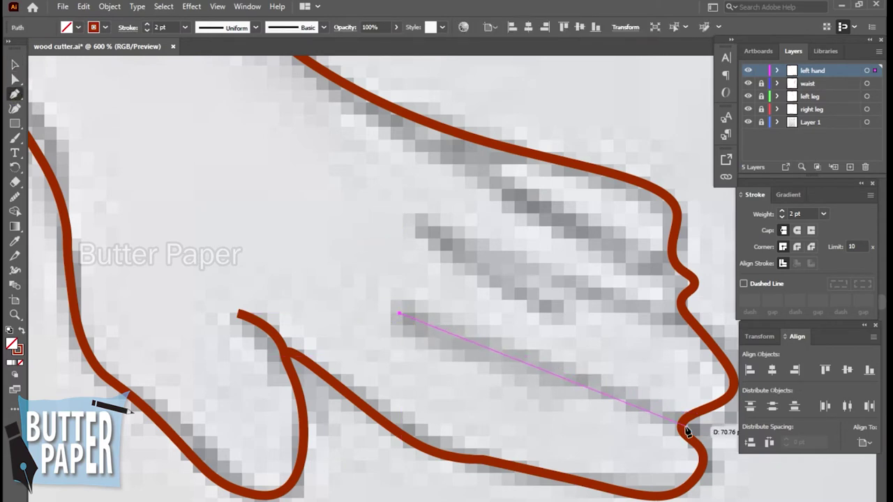
pyautogui.moveTo(680, 426); pyautogui.dragTo(711, 471)
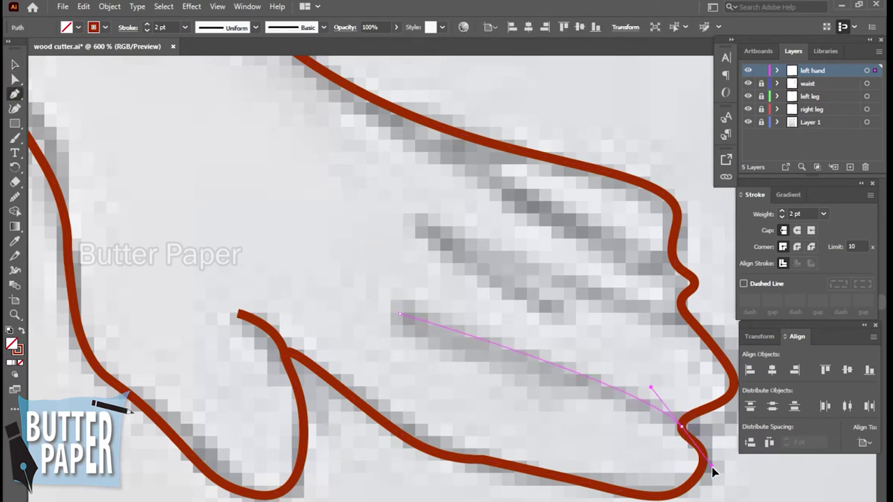
pyautogui.scroll(2, 354, 364)
pyautogui.hscroll(4, 354, 364)
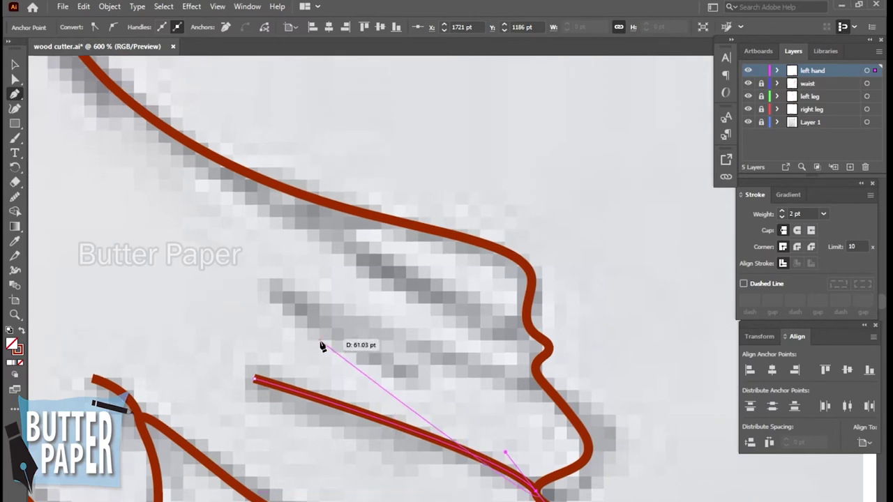
pyautogui.press('v')
pyautogui.click(161, 300)
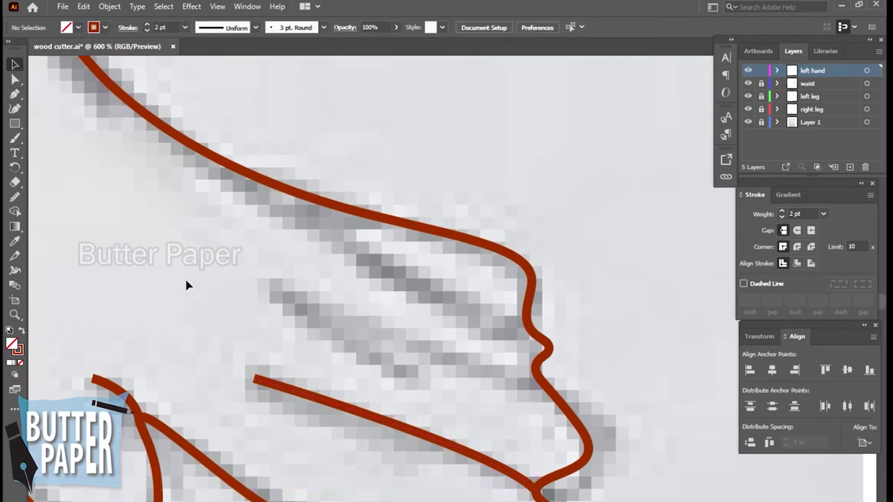
# Step: Draw a second curved finger line ending on the hand outline
pyautogui.click(15, 93)
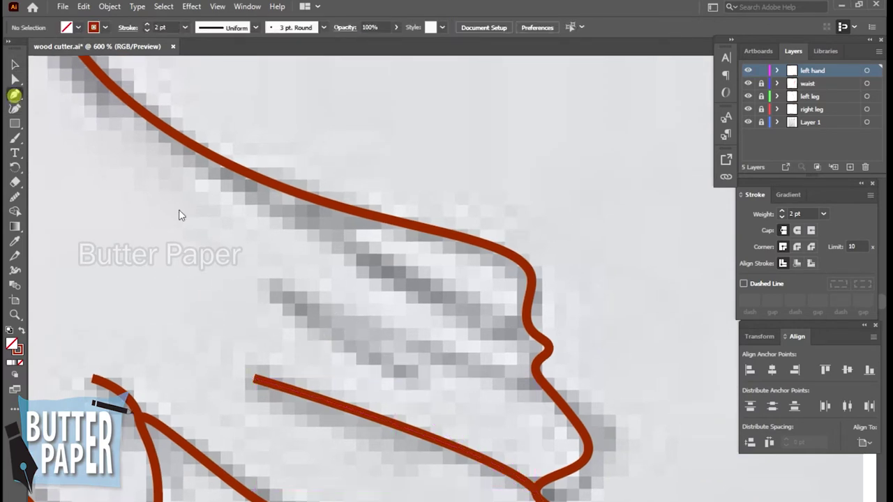
pyautogui.click(274, 287)
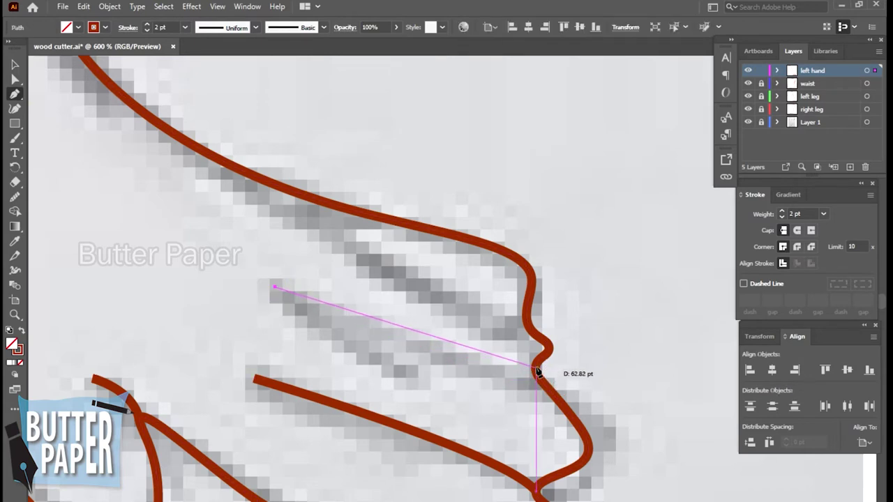
pyautogui.moveTo(536, 364); pyautogui.dragTo(561, 395)
pyautogui.press('v')
pyautogui.click(625, 357)
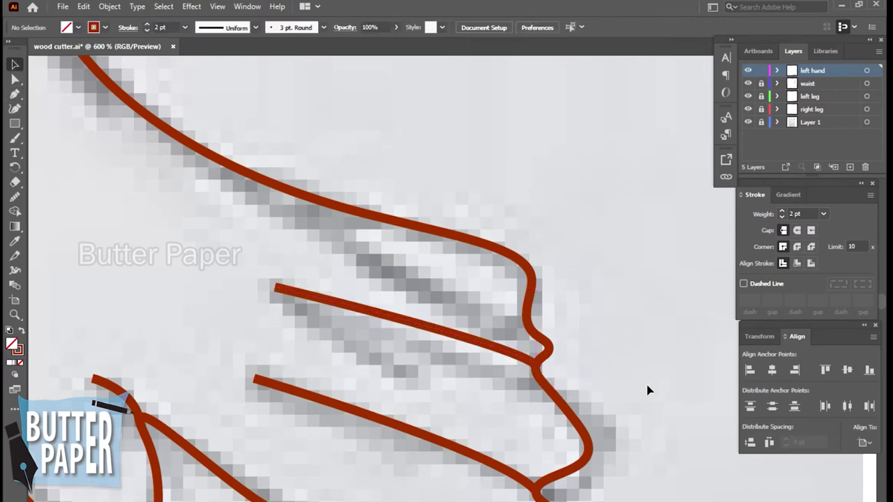
pyautogui.moveTo(617, 363)
pyautogui.mouseDown()
pyautogui.moveTo(582, 175)
pyautogui.moveTo(610, 343)
pyautogui.moveTo(604, 396)
pyautogui.moveTo(619, 268)
pyautogui.mouseUp()
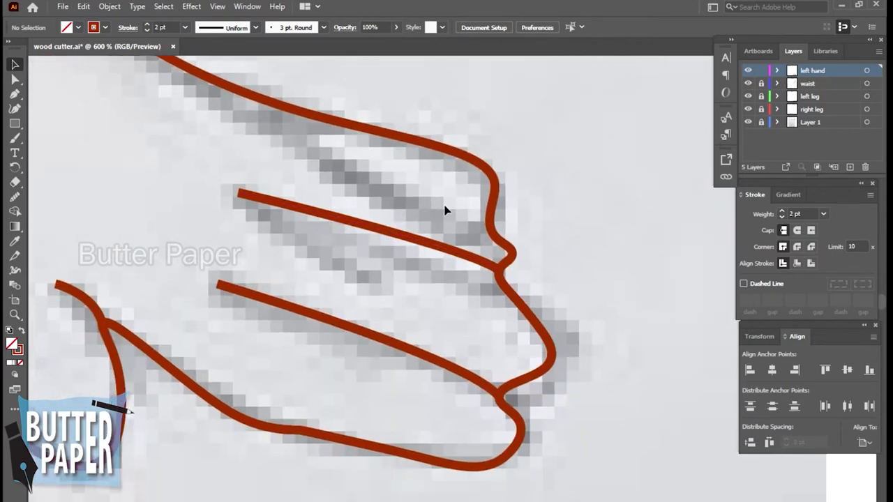
# Step: Draw the top finger line, redoing its straight end as a curve into the outline
pyautogui.click(14, 96)
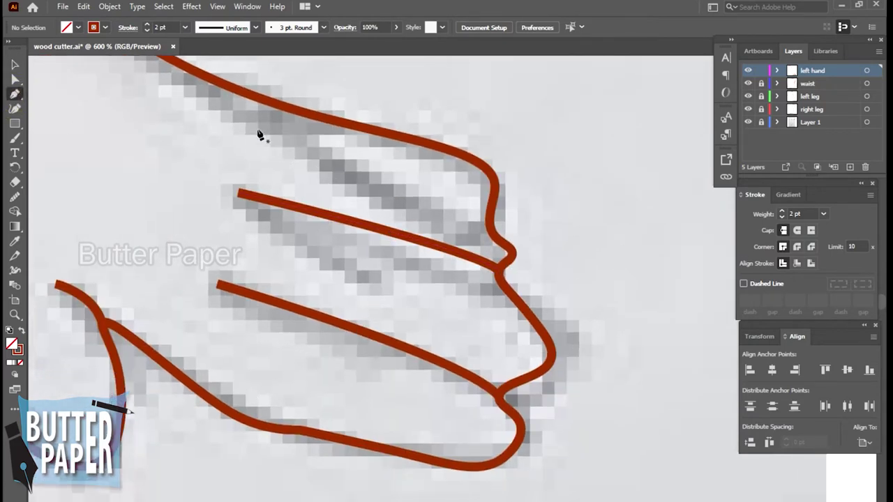
pyautogui.click(246, 140)
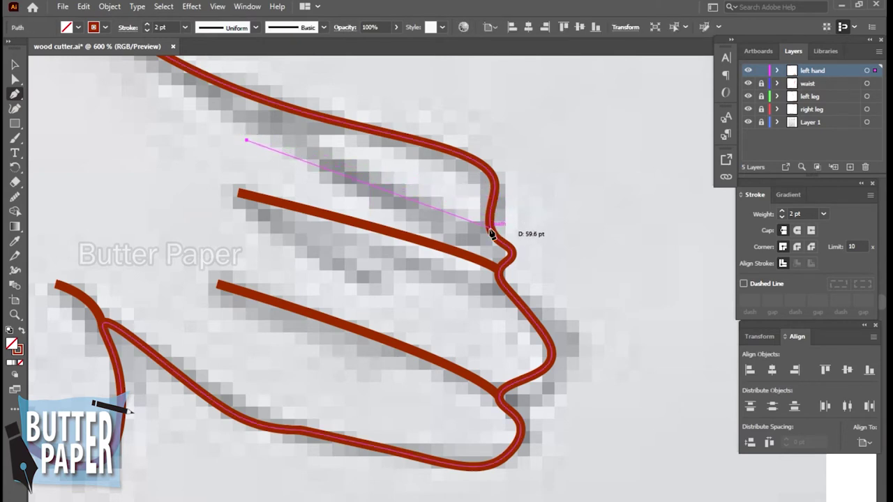
pyautogui.click(490, 213)
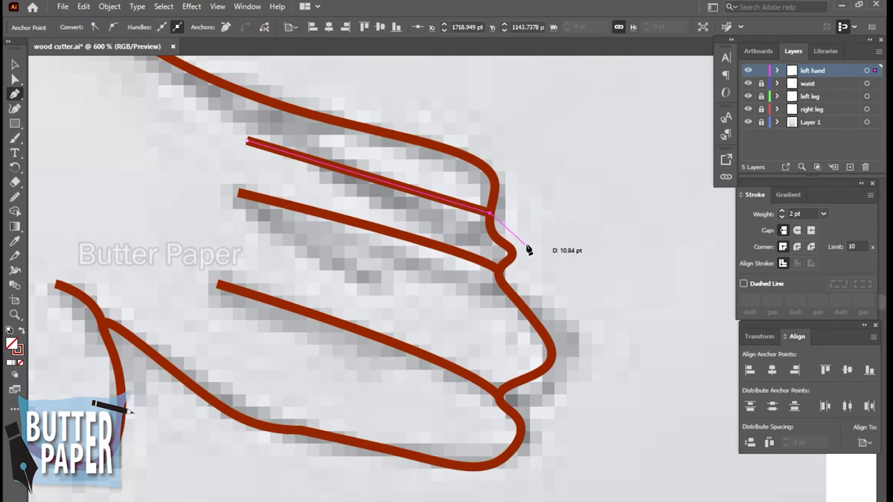
pyautogui.hotkey('ctrl', 'z')
pyautogui.moveTo(491, 212); pyautogui.dragTo(543, 252)
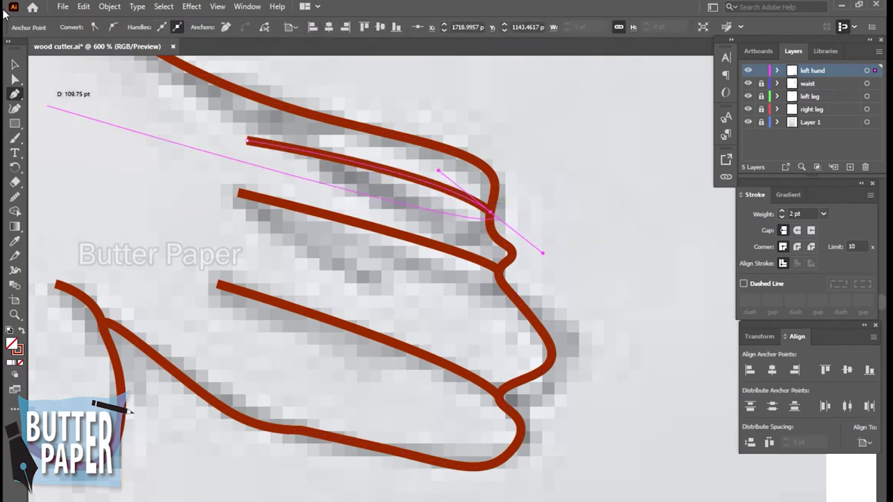
pyautogui.click(13, 64)
pyautogui.click(516, 153)
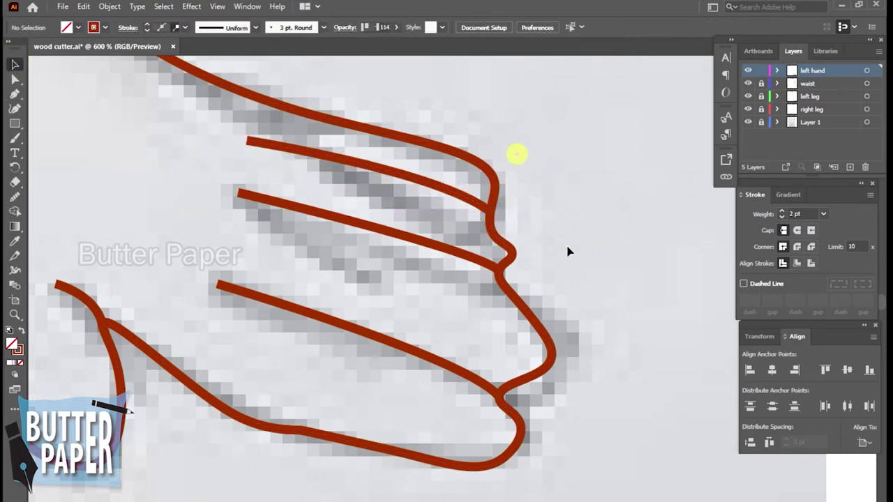
# Step: Smooth the kink at the fingertip of the hand outline with the Curvature tool
pyautogui.click(493, 233)
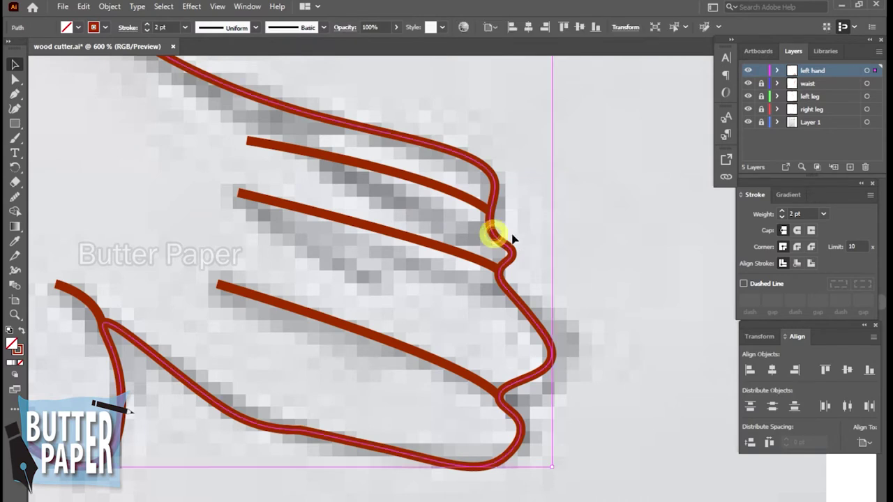
pyautogui.click(14, 93)
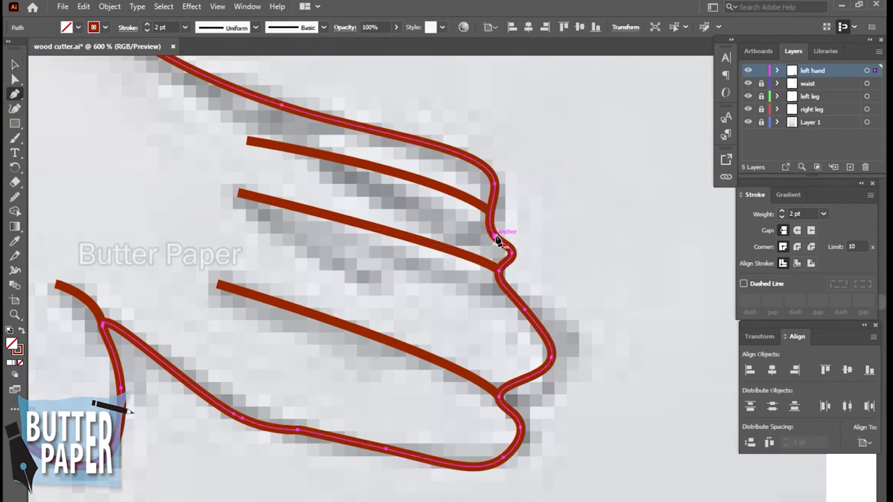
pyautogui.moveTo(494, 230); pyautogui.dragTo(500, 239)
pyautogui.click(13, 108)
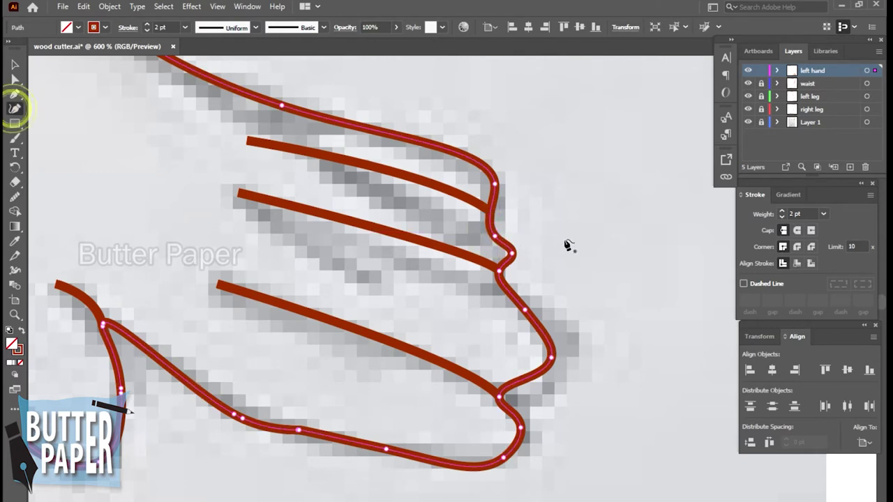
pyautogui.click(492, 234)
pyautogui.click(495, 216)
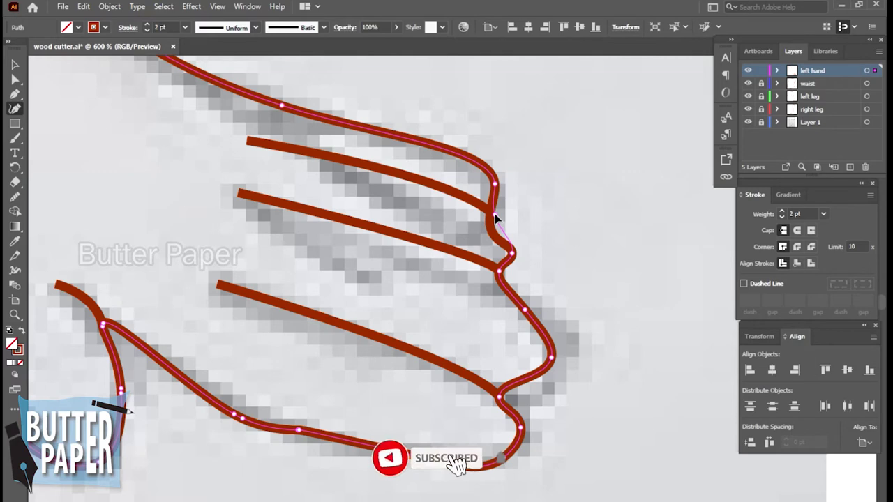
# Step: Nudge the second finger stroke slightly right and zoom out to the whole hand
pyautogui.click(440, 191)
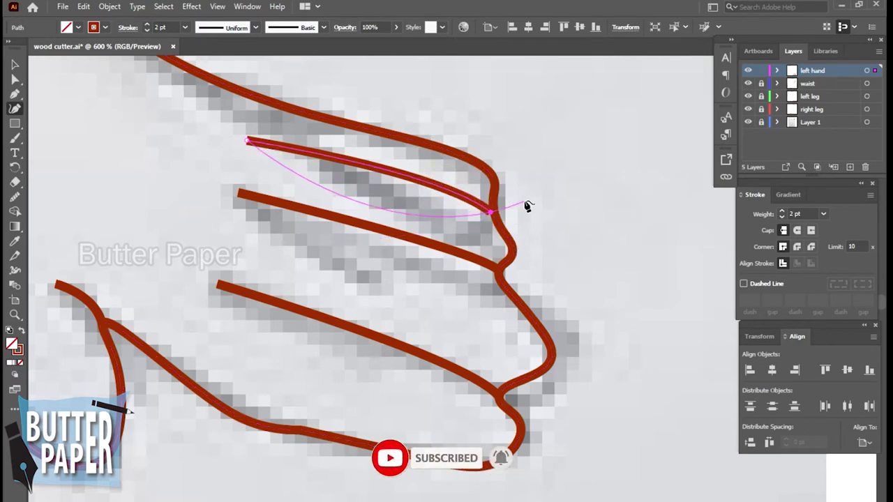
pyautogui.click(16, 91)
pyautogui.click(14, 64)
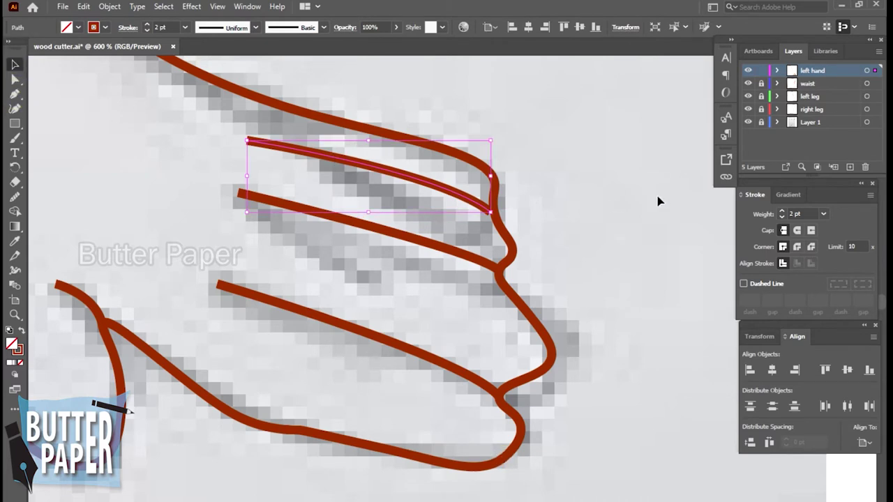
pyautogui.press('Right')
pyautogui.click(624, 200)
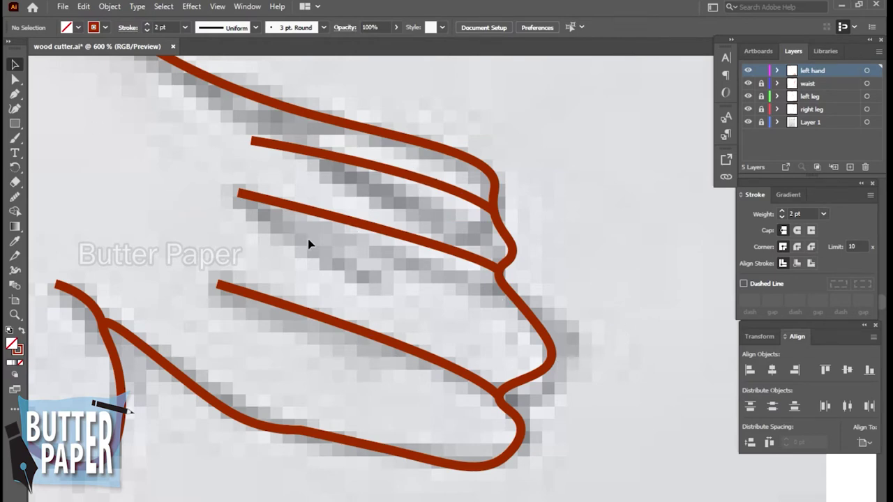
pyautogui.press('z')
pyautogui.click(274, 207)
pyautogui.keyDown('alt'); pyautogui.click(409, 262); pyautogui.keyUp('alt')
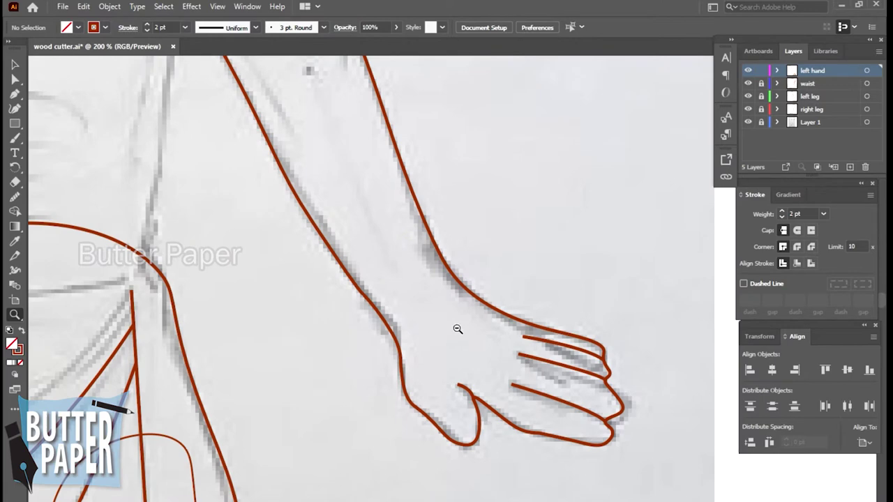
# Step: Trace the outer arm from the shoulder down past the wrist to the fist's edge
pyautogui.keyDown('alt'); pyautogui.click(456, 327); pyautogui.keyUp('alt')
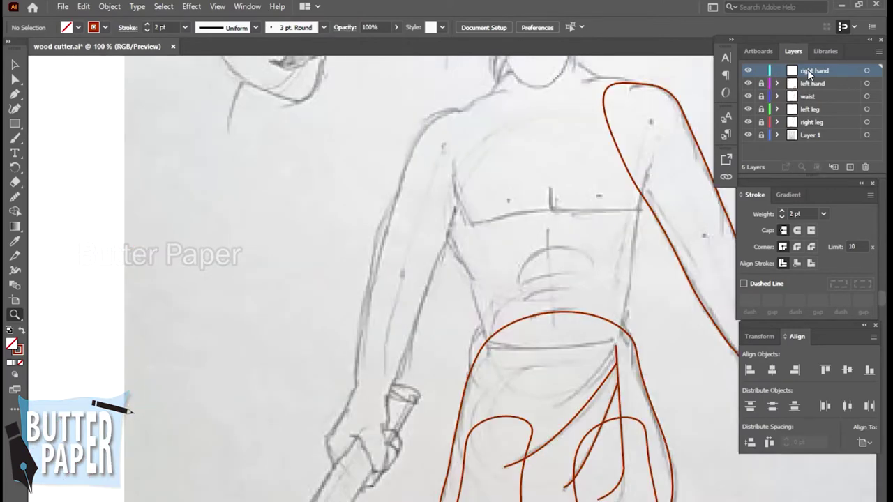
pyautogui.click(15, 108)
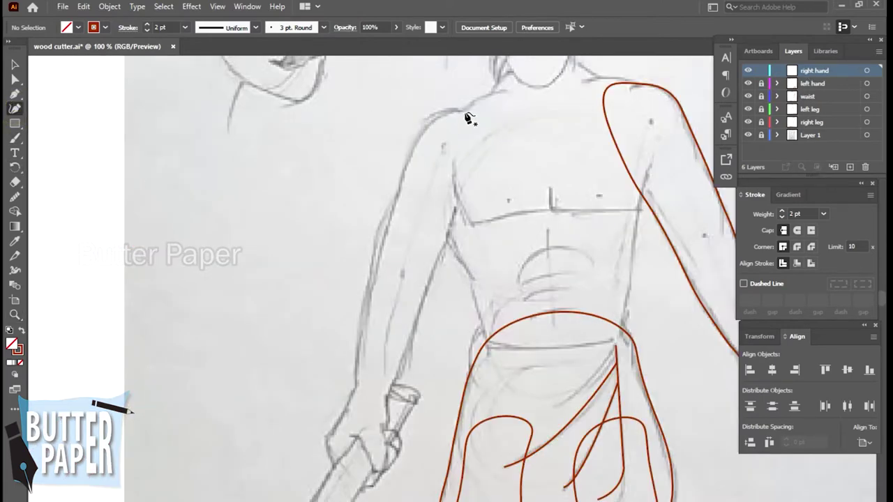
pyautogui.click(465, 110)
pyautogui.click(399, 180)
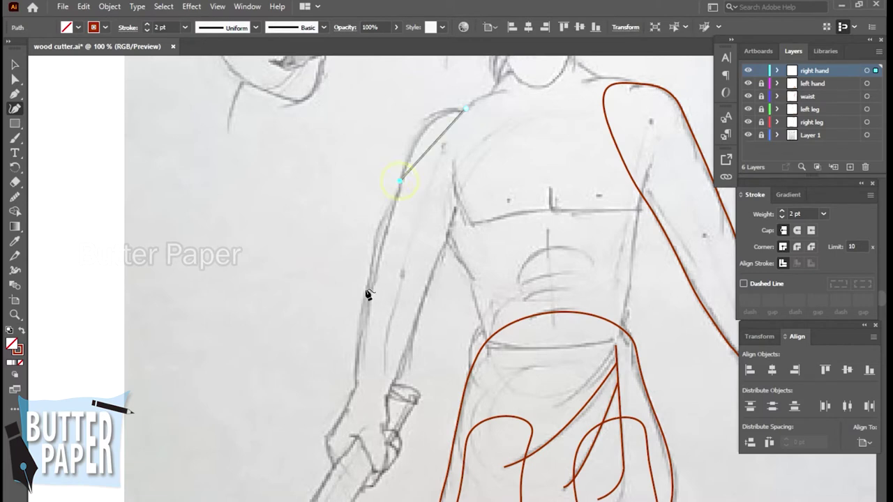
pyautogui.click(354, 385)
pyautogui.moveTo(433, 144); pyautogui.dragTo(430, 127)
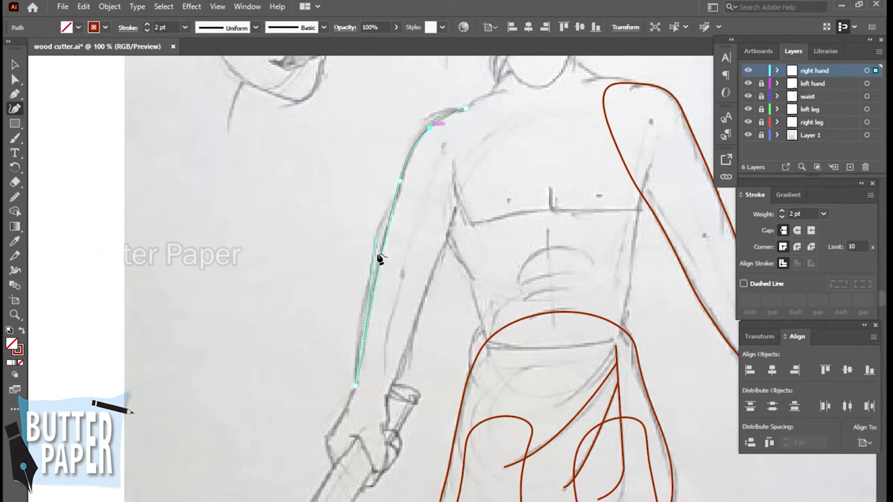
pyautogui.moveTo(376, 285); pyautogui.dragTo(368, 279)
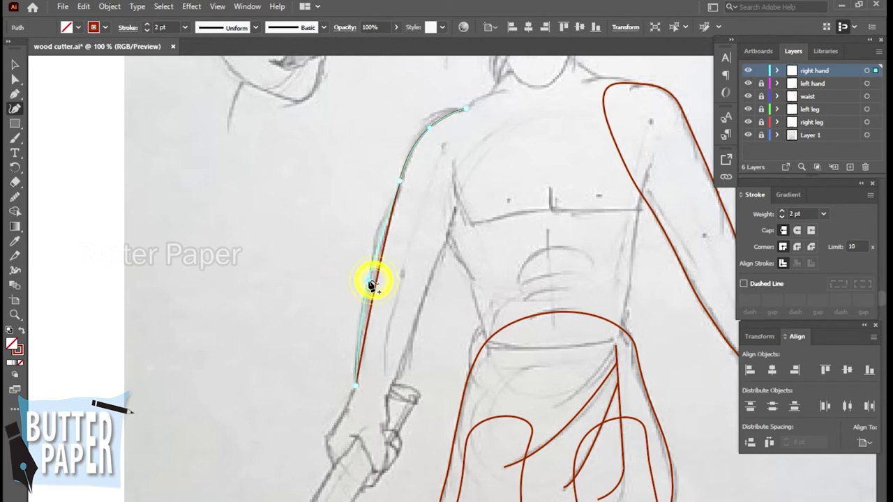
pyautogui.click(337, 419)
pyautogui.click(323, 440)
pyautogui.click(333, 464)
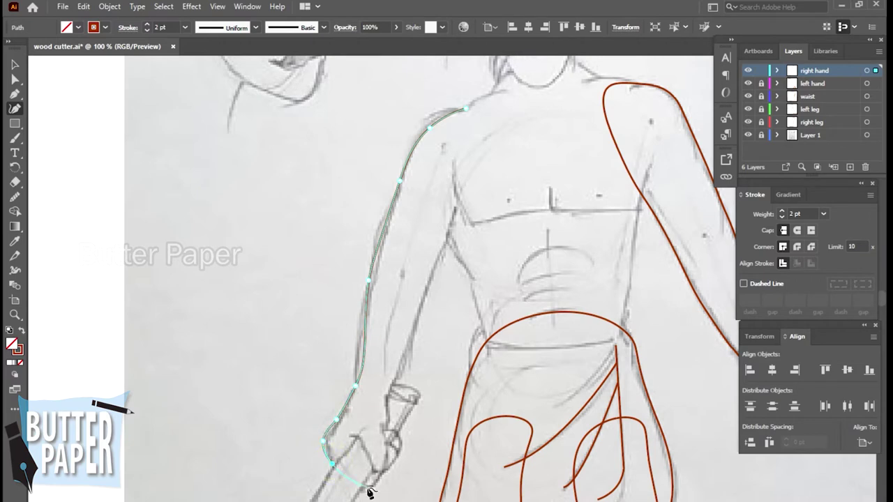
# Step: Trace around the bottom and underside of the fist and up the inner wrist
pyautogui.click(364, 484)
pyautogui.click(378, 477)
pyautogui.click(392, 460)
pyautogui.click(398, 444)
pyautogui.click(389, 426)
pyautogui.click(384, 411)
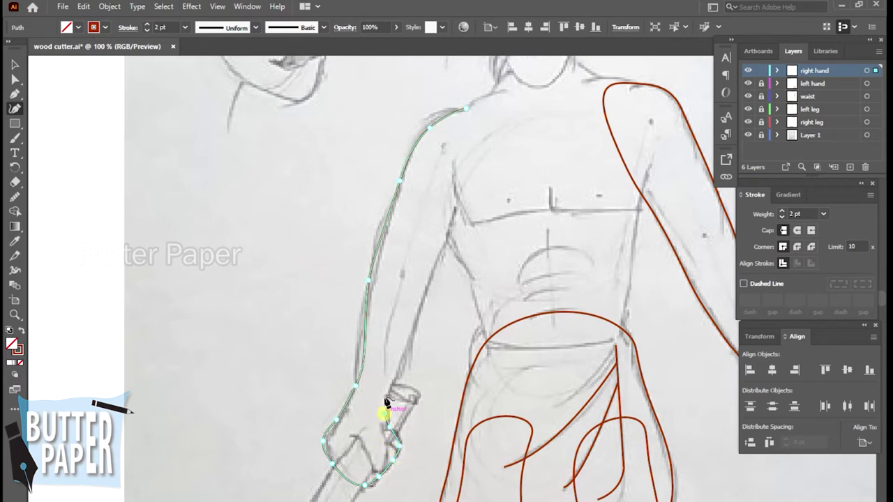
# Step: Trace the inner arm back up to the shoulder, closing the outline
pyautogui.click(403, 364)
pyautogui.click(419, 308)
pyautogui.click(443, 249)
pyautogui.click(459, 197)
pyautogui.click(486, 149)
pyautogui.click(466, 108)
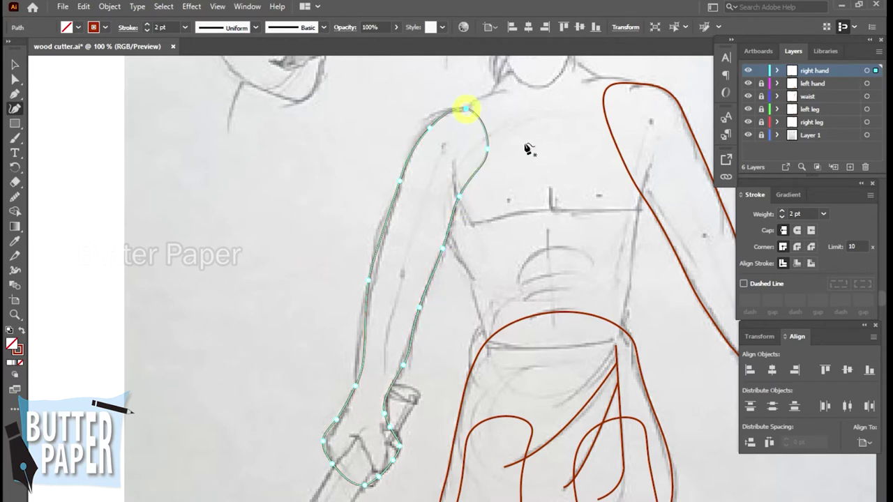
pyautogui.click(15, 64)
pyautogui.click(289, 185)
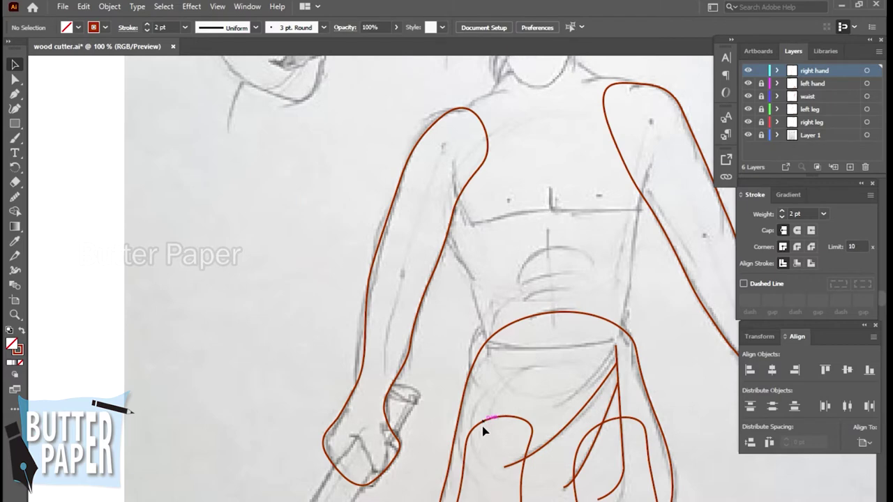
pyautogui.scroll(-5, 452, 436)
pyautogui.press('z')
pyautogui.click(551, 279)
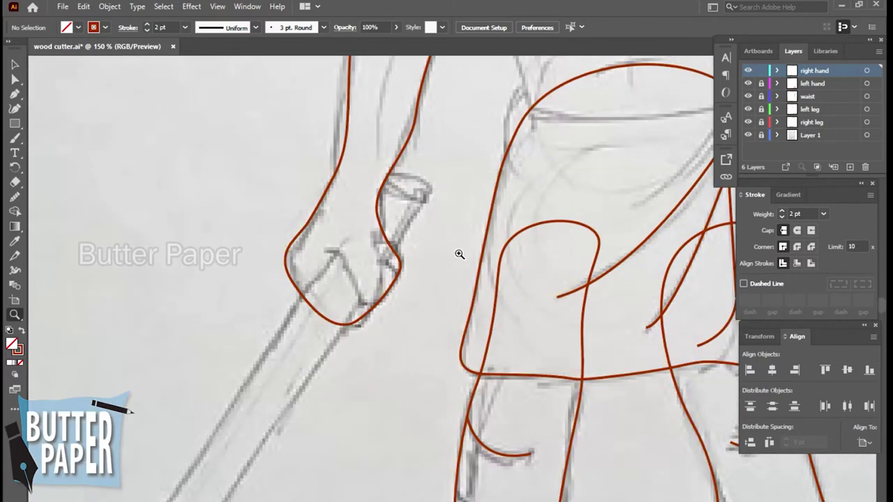
pyautogui.keyDown('alt'); pyautogui.click(440, 234); pyautogui.keyUp('alt')
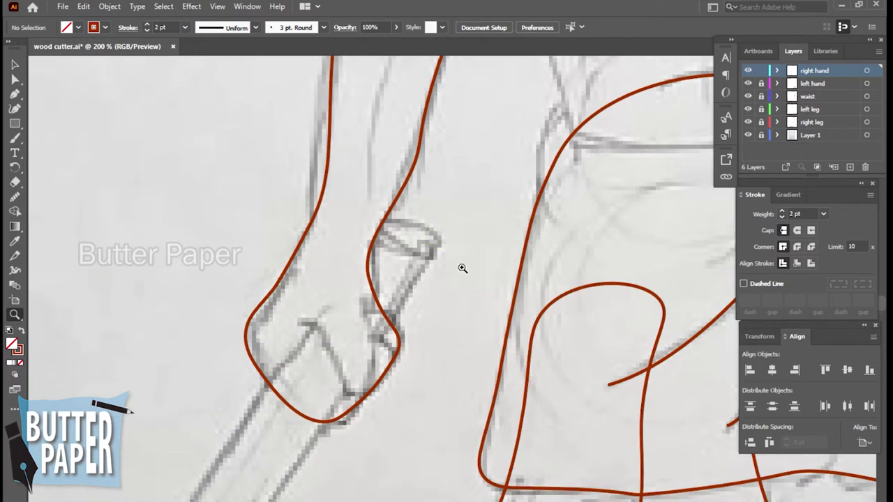
pyautogui.keyDown('alt'); pyautogui.click(461, 269); pyautogui.keyUp('alt')
pyautogui.moveTo(485, 326); pyautogui.dragTo(412, 301)
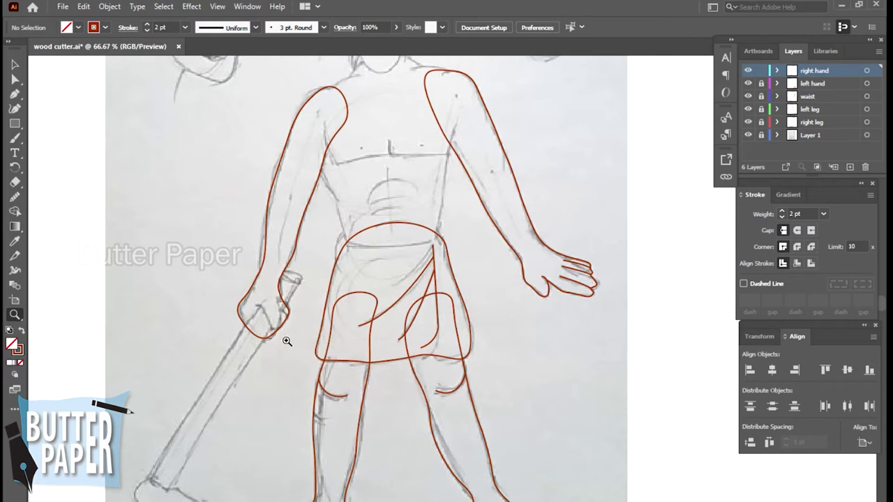
pyautogui.click(313, 320)
pyautogui.click(405, 301)
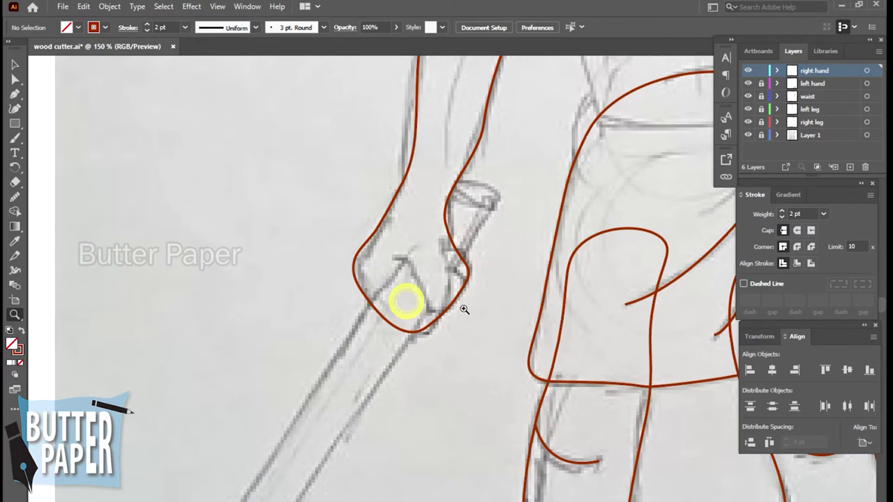
pyautogui.click(464, 310)
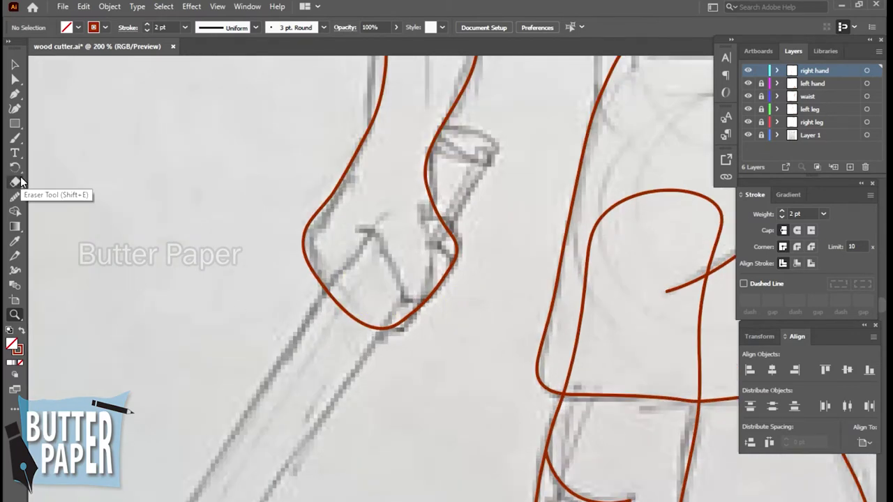
pyautogui.click(15, 95)
# Step: Draw the curved knuckle line inside the fist, hooking up to join the fist's right edge
pyautogui.click(354, 229)
pyautogui.click(405, 301)
pyautogui.moveTo(404, 301); pyautogui.dragTo(427, 387)
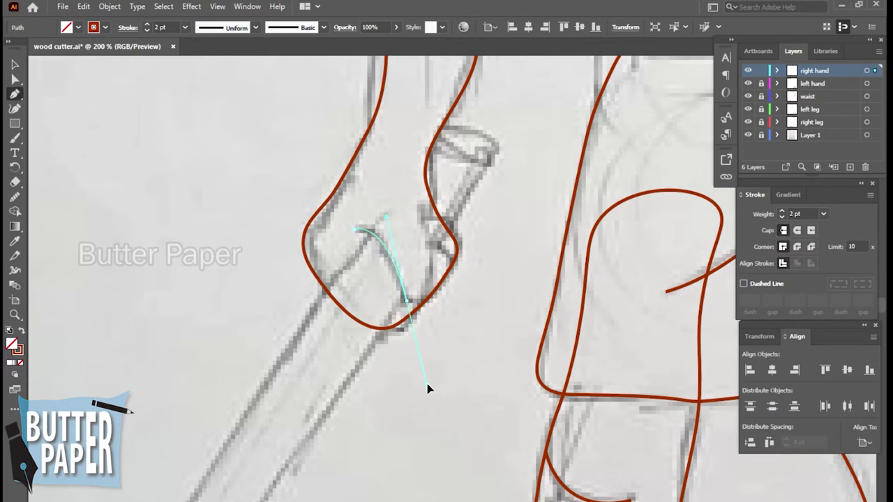
pyautogui.moveTo(405, 300)
pyautogui.mouseDown()
pyautogui.moveTo(441, 279)
pyautogui.moveTo(433, 237)
pyautogui.mouseUp()
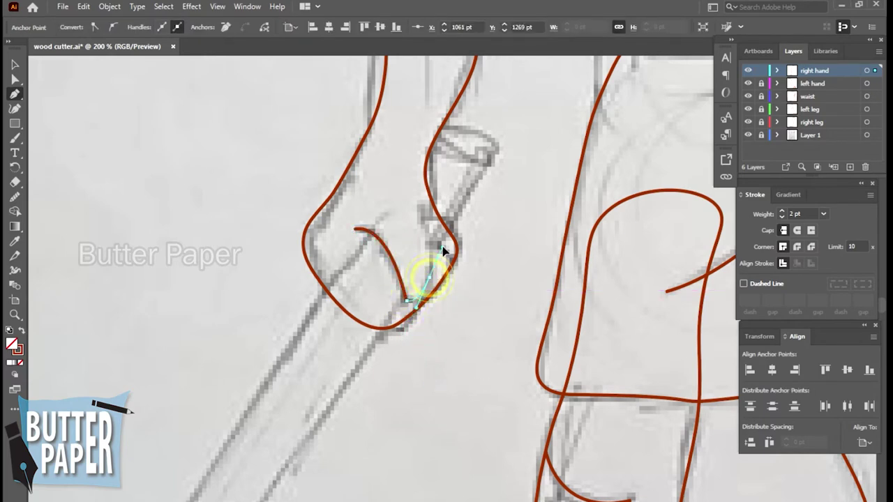
pyautogui.moveTo(433, 239); pyautogui.dragTo(434, 251)
pyautogui.moveTo(434, 253); pyautogui.dragTo(450, 262)
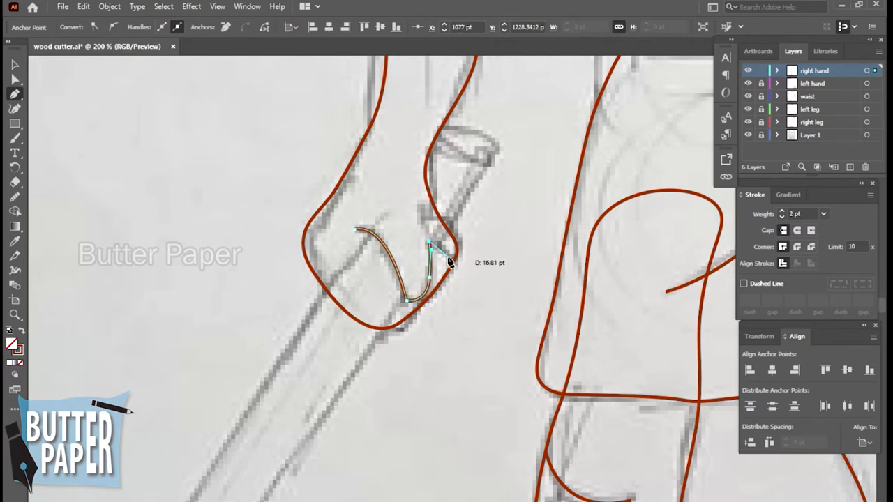
pyautogui.moveTo(449, 255); pyautogui.dragTo(456, 268)
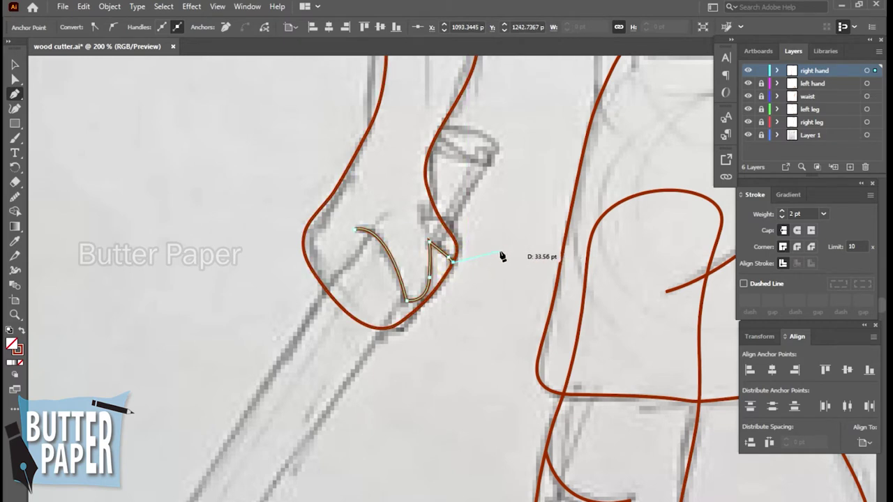
pyautogui.press('v')
pyautogui.click(521, 223)
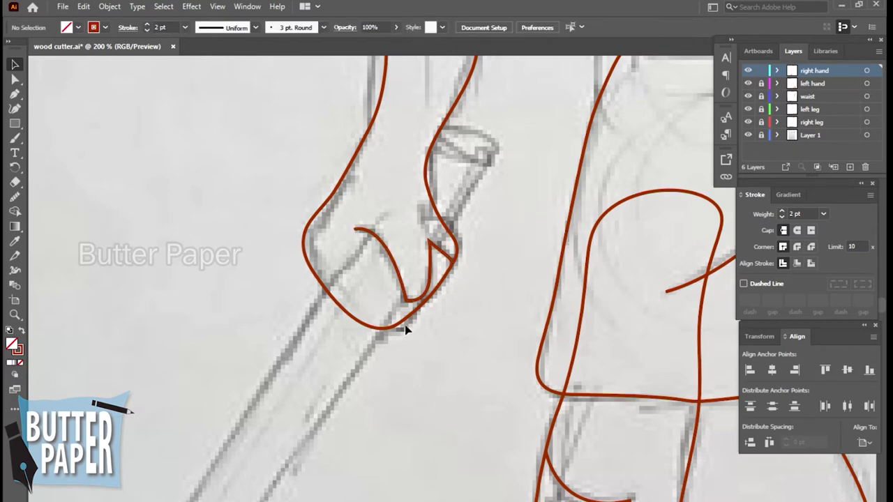
pyautogui.press('z')
pyautogui.click(404, 298)
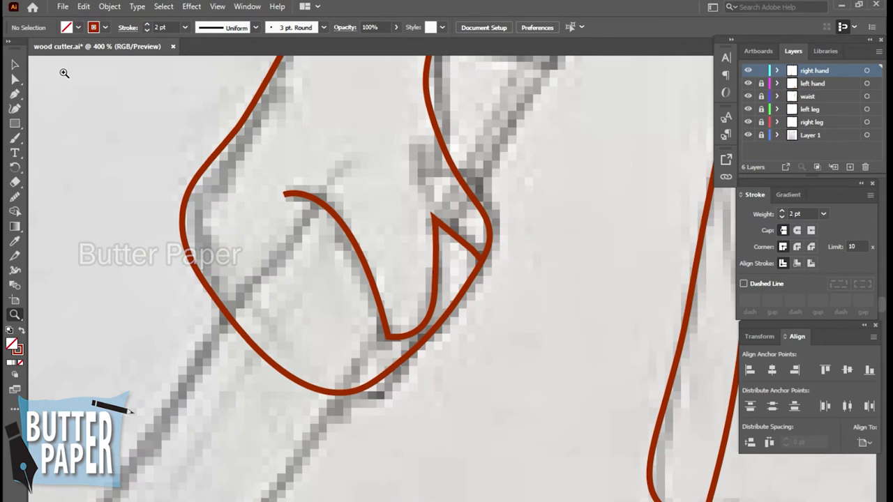
# Step: Lower the finger line's tip point slightly and round its sharp bottom corner
pyautogui.click(15, 79)
pyautogui.click(439, 228)
pyautogui.click(434, 219)
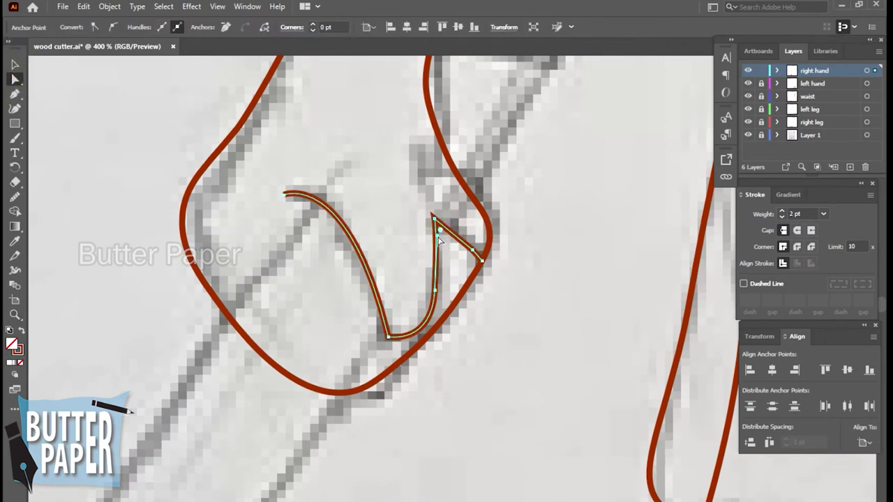
pyautogui.moveTo(439, 230); pyautogui.dragTo(441, 236)
pyautogui.click(544, 235)
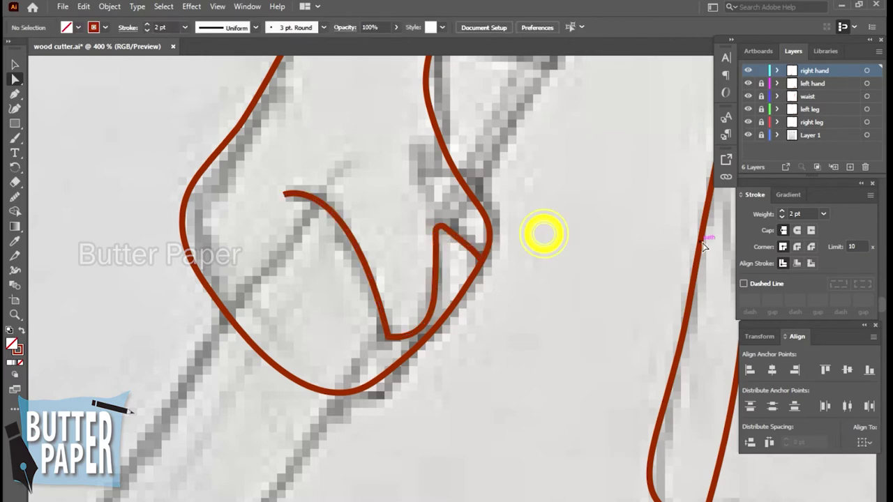
pyautogui.click(389, 336)
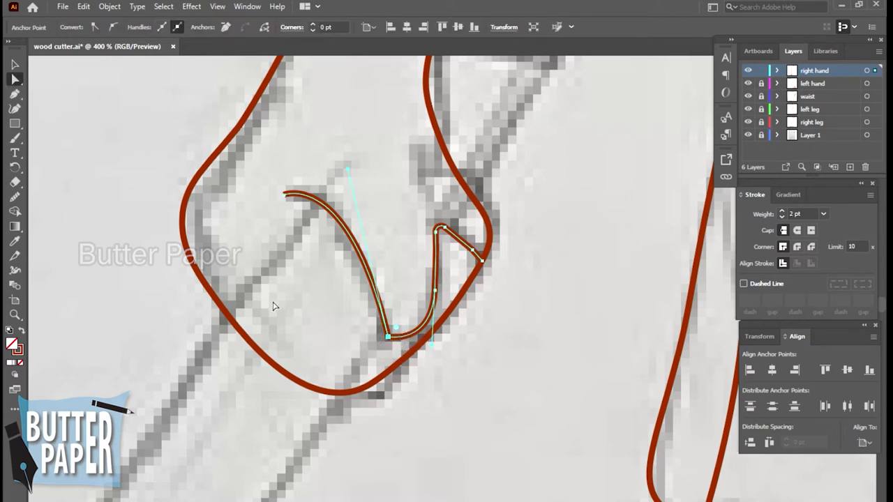
pyautogui.moveTo(395, 330); pyautogui.dragTo(403, 333)
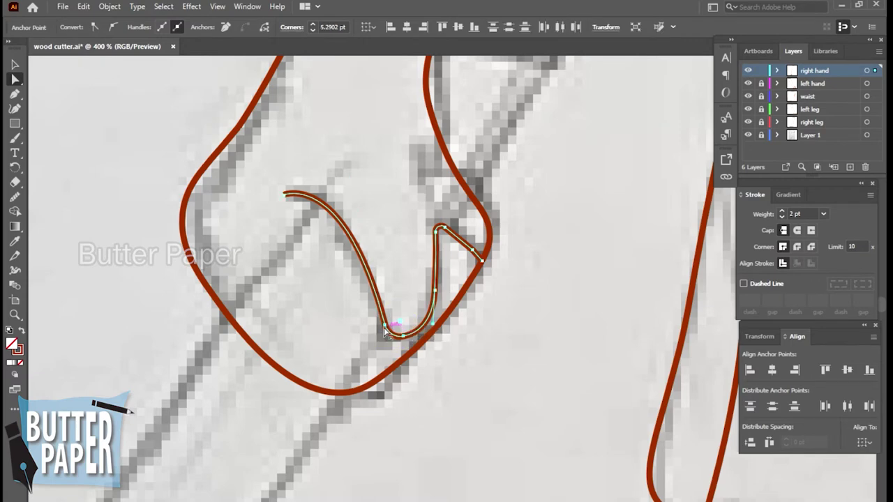
pyautogui.click(551, 209)
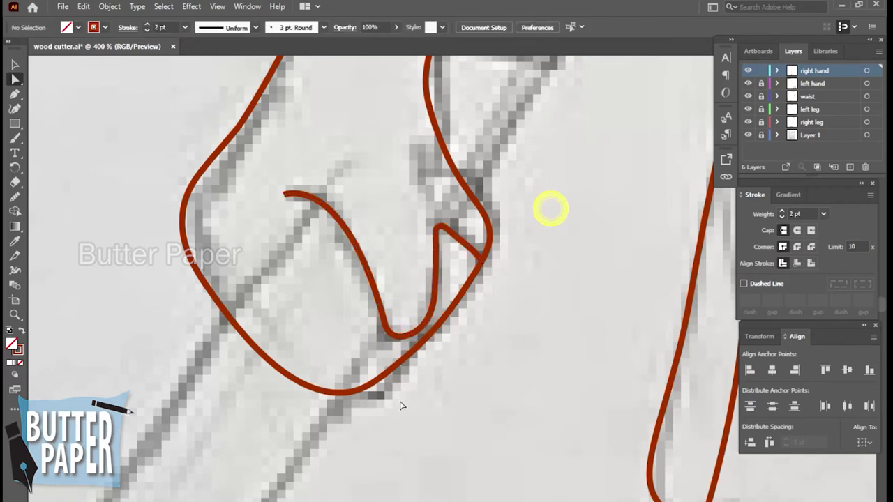
# Step: Zoom out and pan the view up to the untraced torso and head
pyautogui.press('z')
pyautogui.keyDown('alt'); pyautogui.click(580, 279); pyautogui.keyUp('alt')
pyautogui.keyDown('alt'); pyautogui.click(481, 329); pyautogui.keyUp('alt')
pyautogui.keyDown('alt'); pyautogui.click(481, 328); pyautogui.keyUp('alt')
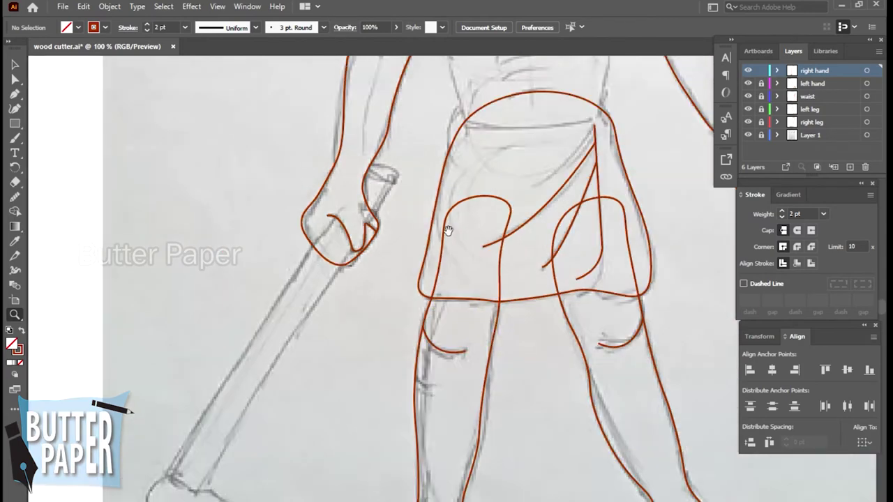
pyautogui.moveTo(441, 246); pyautogui.dragTo(274, 431)
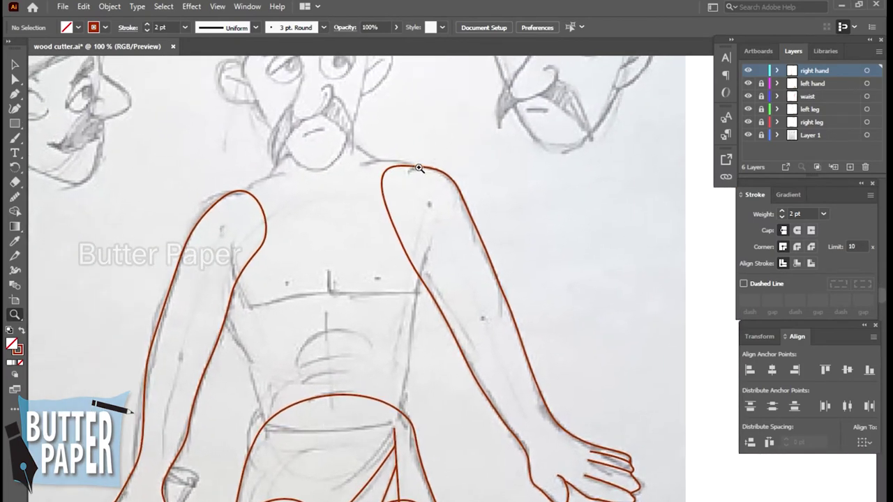
# Step: Create a new layer named 'body' and start the torso path at the left waist
pyautogui.click(849, 167)
pyautogui.doubleClick(821, 70)
pyautogui.write('body')
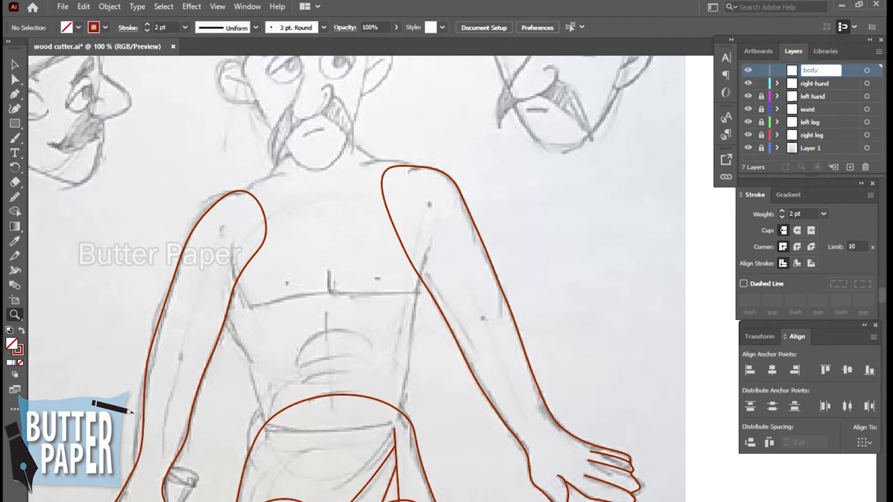
pyautogui.click(724, 242)
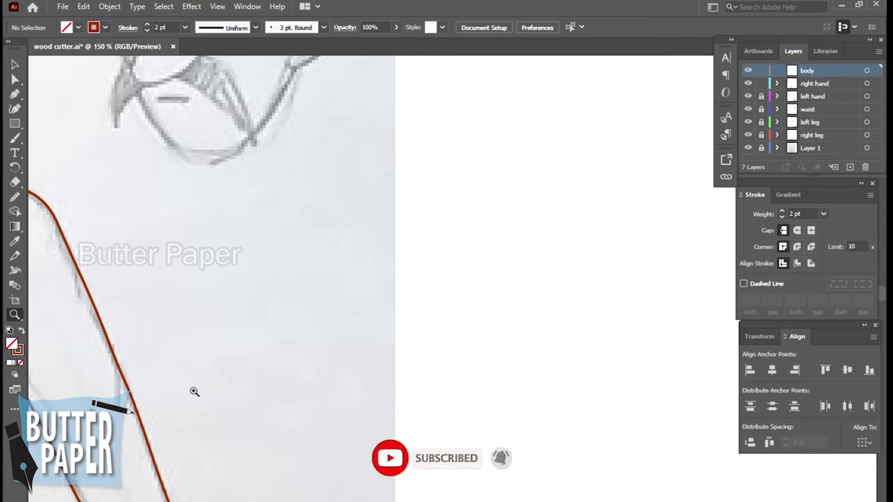
pyautogui.keyDown('alt'); pyautogui.click(208, 363); pyautogui.keyUp('alt')
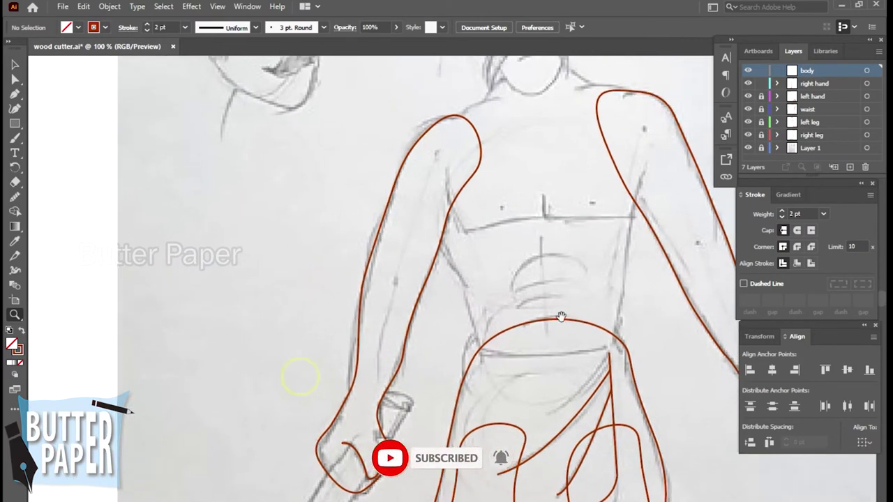
pyautogui.click(15, 108)
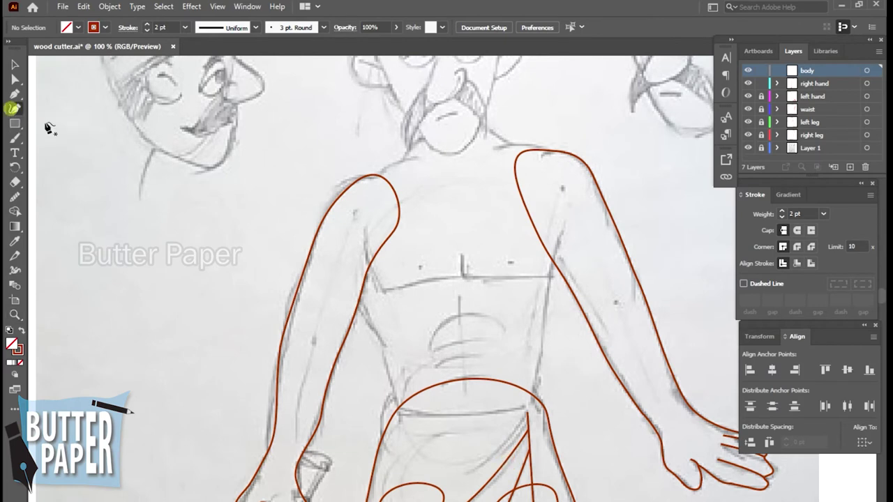
pyautogui.click(399, 413)
pyautogui.click(384, 345)
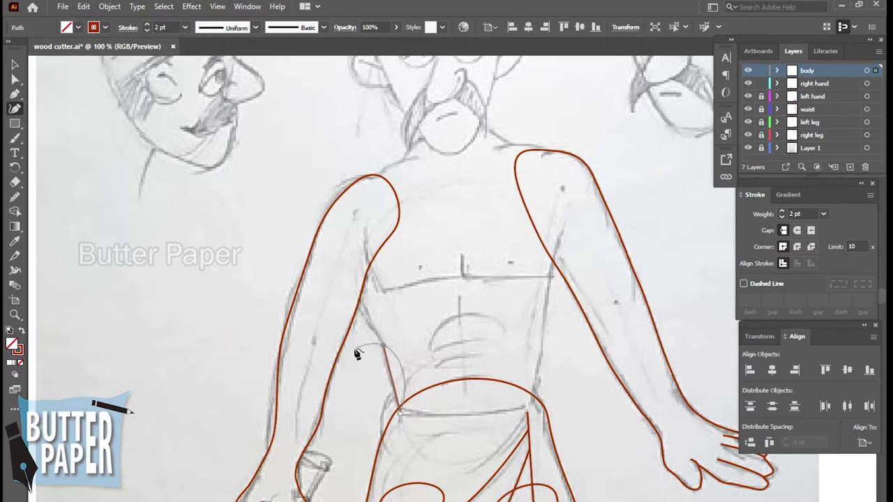
# Step: Set the body layer's colour to Orange in its layer options
pyautogui.doubleClick(836, 70)
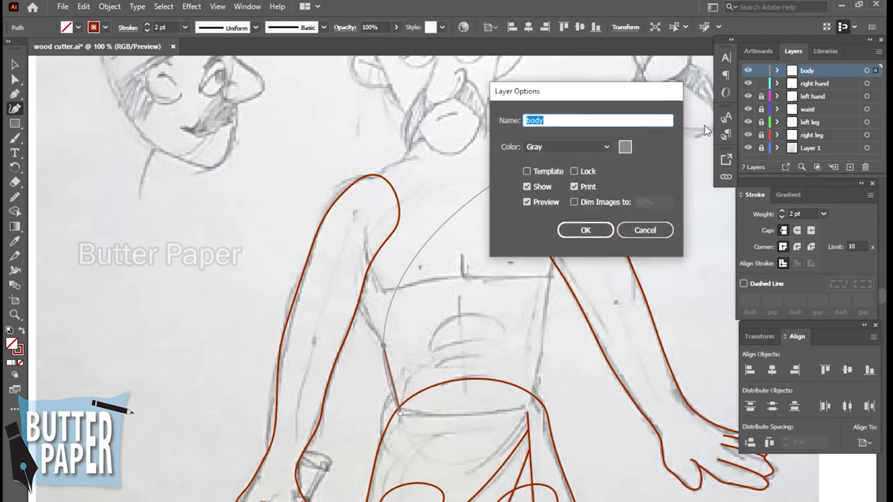
pyautogui.click(607, 146)
pyautogui.click(570, 283)
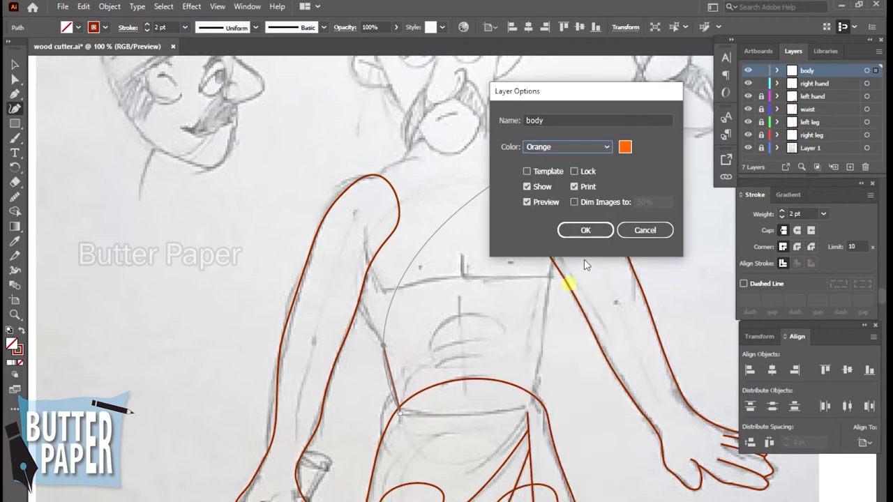
pyautogui.click(584, 230)
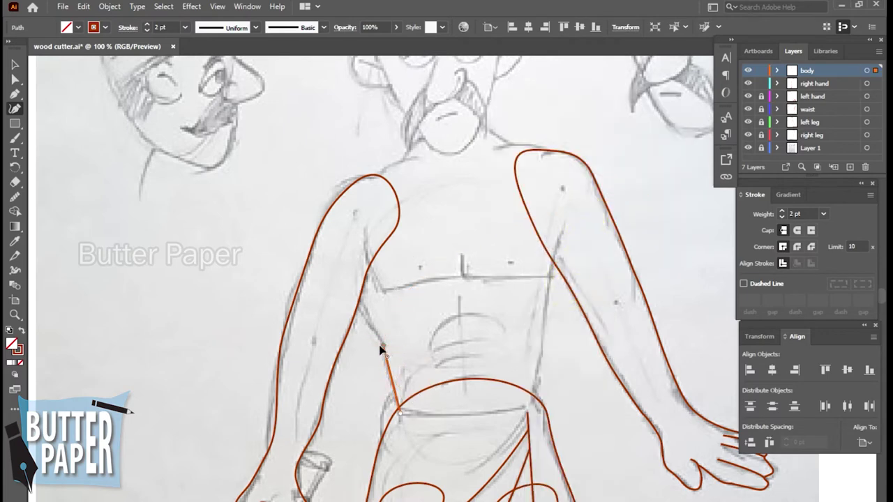
# Step: Continue the torso path up the left side of the chest to just under the chin
pyautogui.press('z')
pyautogui.click(419, 317)
pyautogui.click(442, 306)
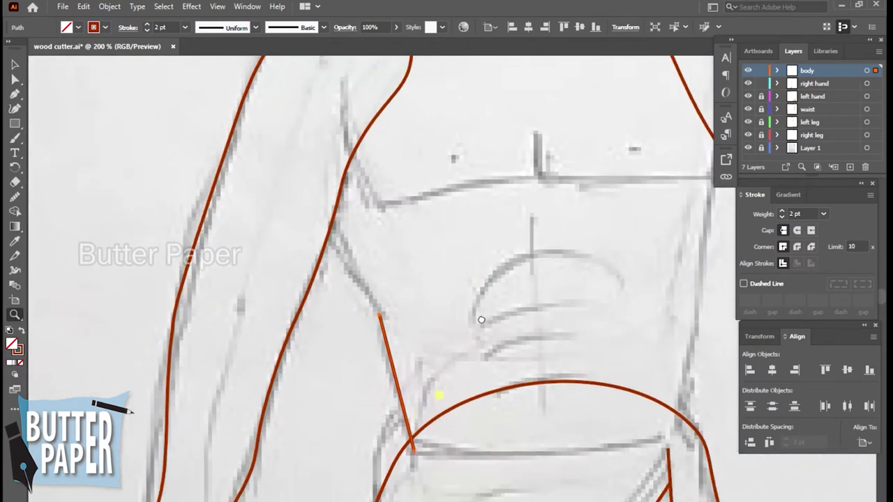
pyautogui.keyDown('alt'); pyautogui.click(488, 340); pyautogui.keyUp('alt')
pyautogui.click(376, 417)
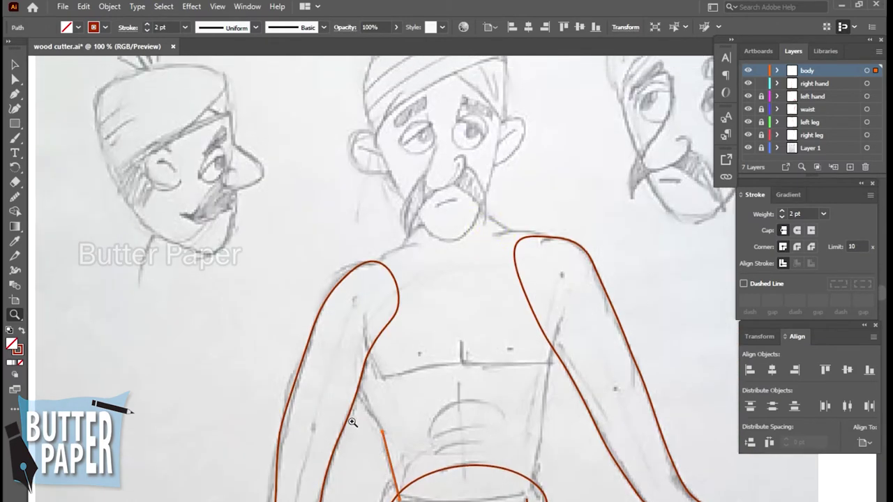
pyautogui.press('p')
pyautogui.click(383, 433)
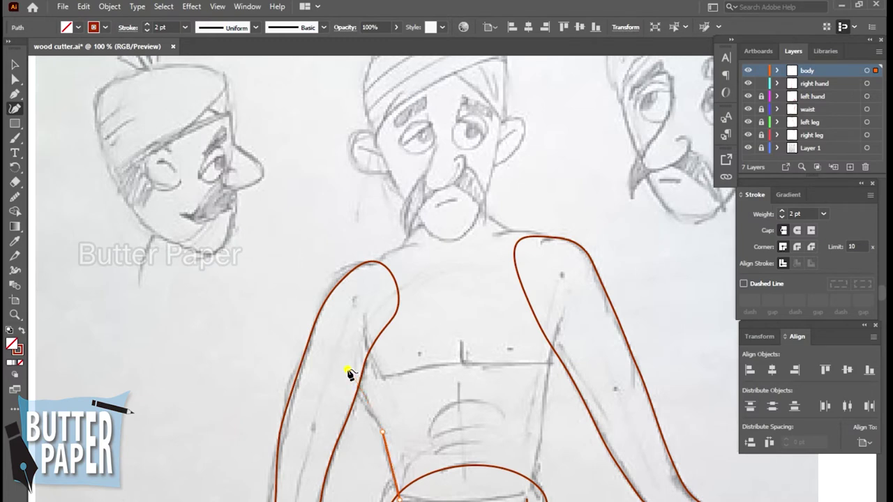
pyautogui.moveTo(331, 296); pyautogui.dragTo(318, 230)
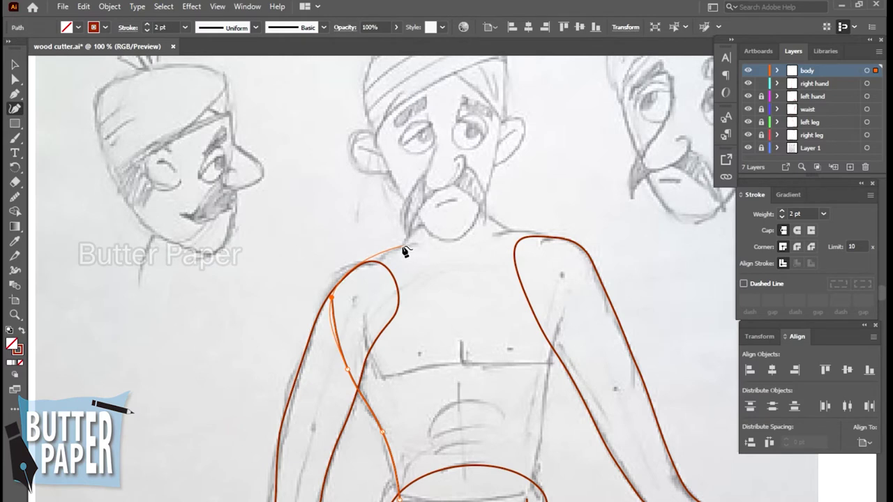
pyautogui.moveTo(403, 246); pyautogui.dragTo(420, 233)
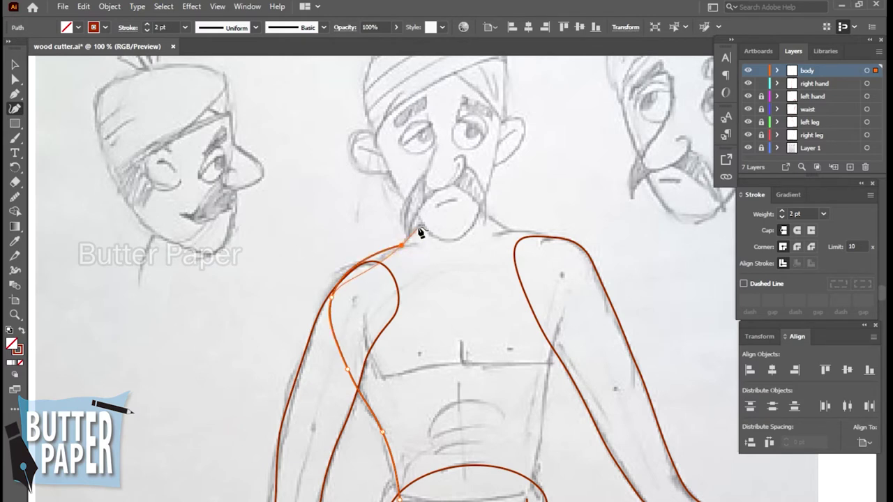
pyautogui.click(424, 225)
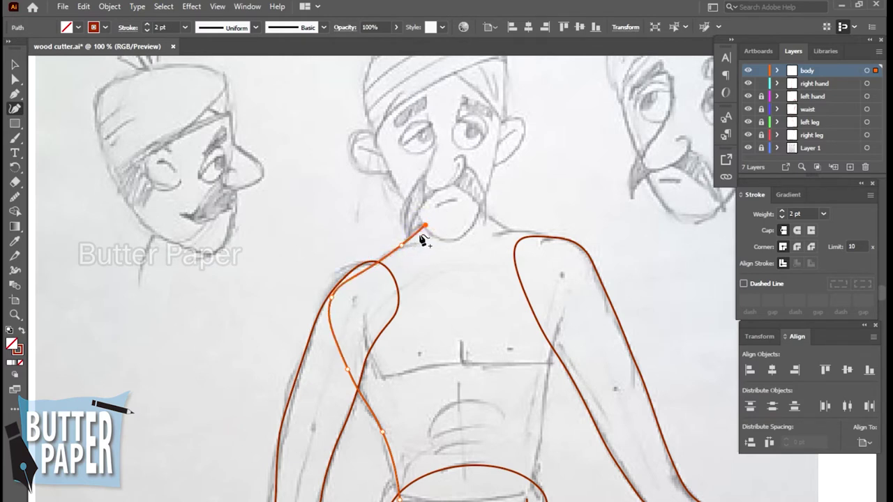
pyautogui.moveTo(417, 237); pyautogui.dragTo(414, 233)
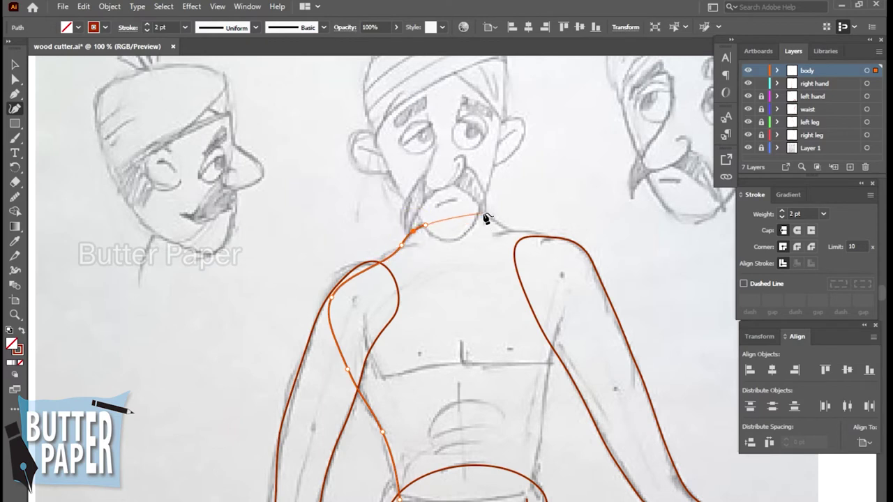
# Step: Extend the outline across the neck, over the right shoulder and down to the waistband
pyautogui.moveTo(479, 216); pyautogui.dragTo(509, 233)
pyautogui.click(508, 231)
pyautogui.moveTo(568, 243); pyautogui.dragTo(534, 240)
pyautogui.click(558, 325)
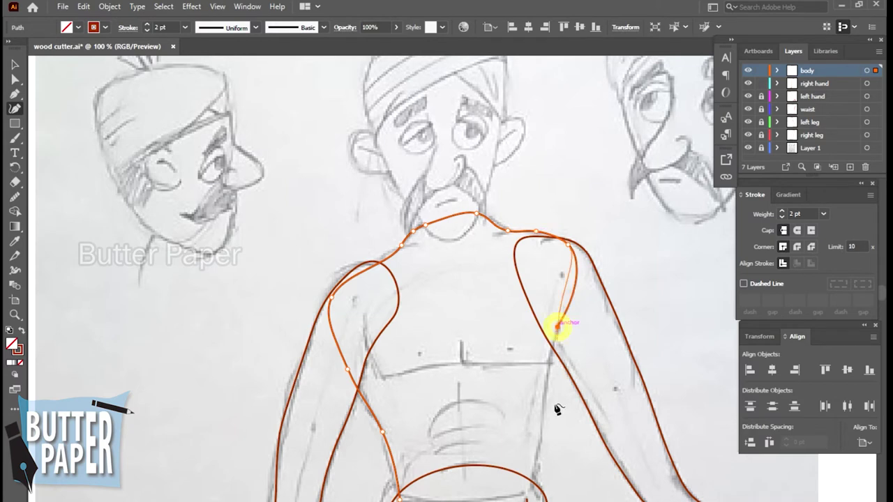
pyautogui.click(540, 450)
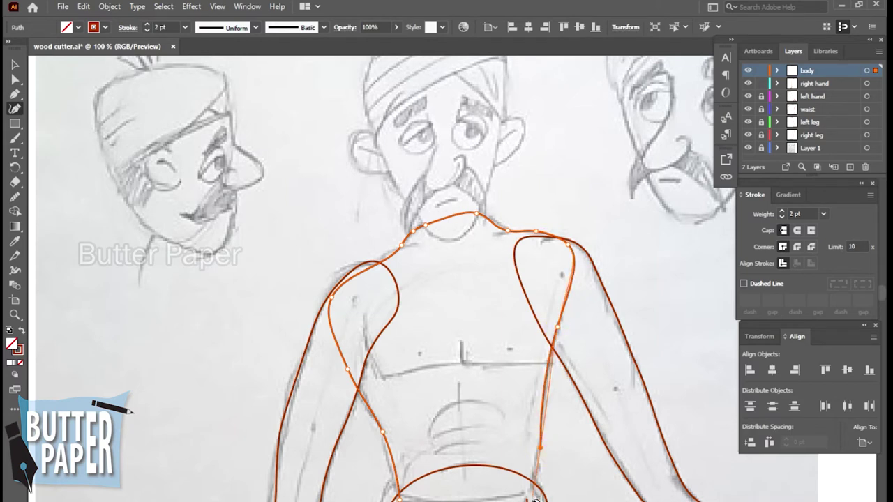
pyautogui.click(531, 497)
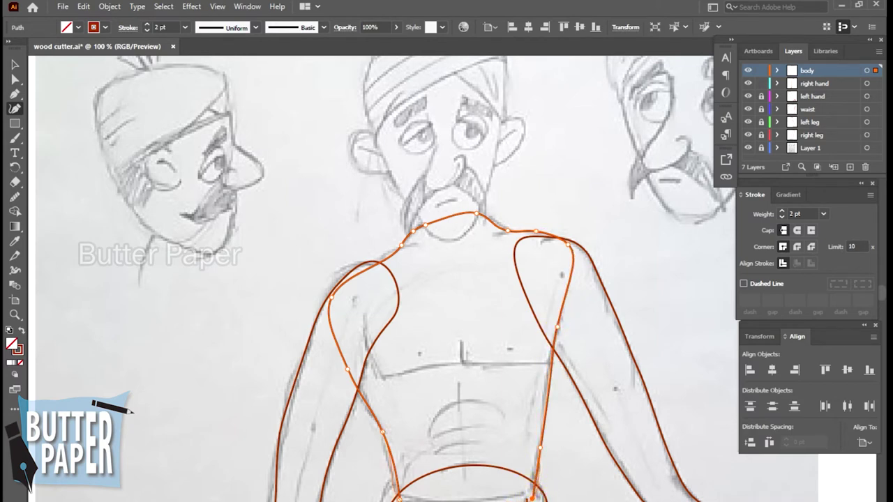
pyautogui.click(15, 65)
pyautogui.click(698, 388)
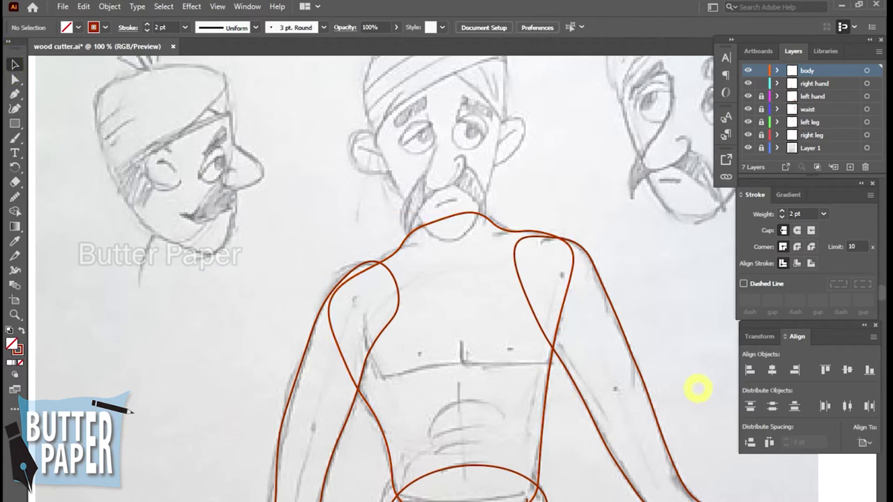
# Step: Drag the shoulder anchors, moving the left shoulder down-left and raising the right shoulder
pyautogui.scroll(-5, 589, 363)
pyautogui.scroll(4, 614, 473)
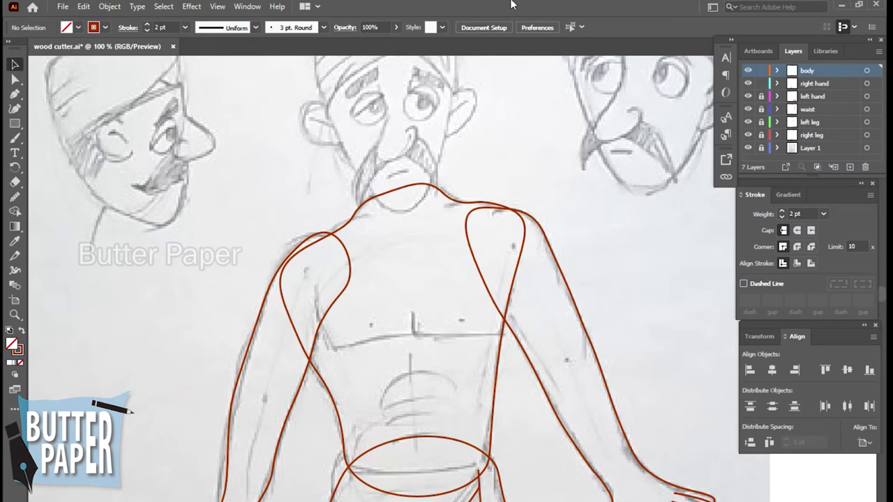
pyautogui.click(317, 248)
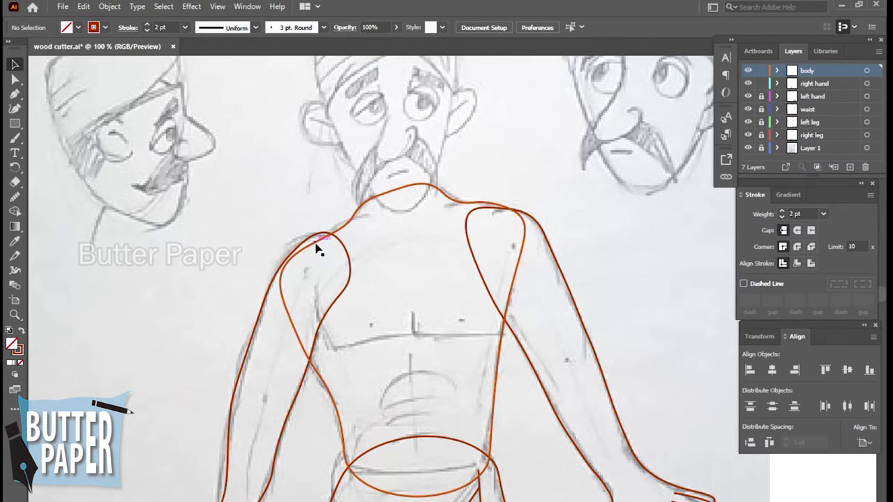
pyautogui.click(15, 108)
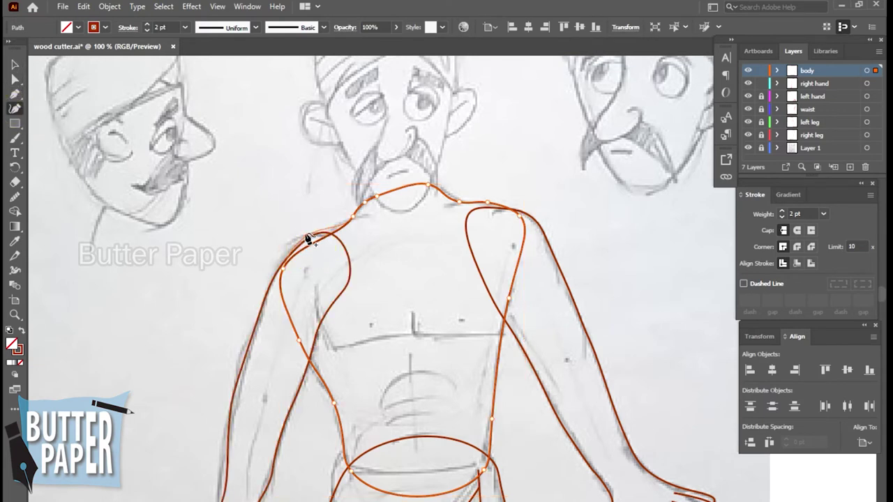
pyautogui.moveTo(314, 251); pyautogui.dragTo(303, 240)
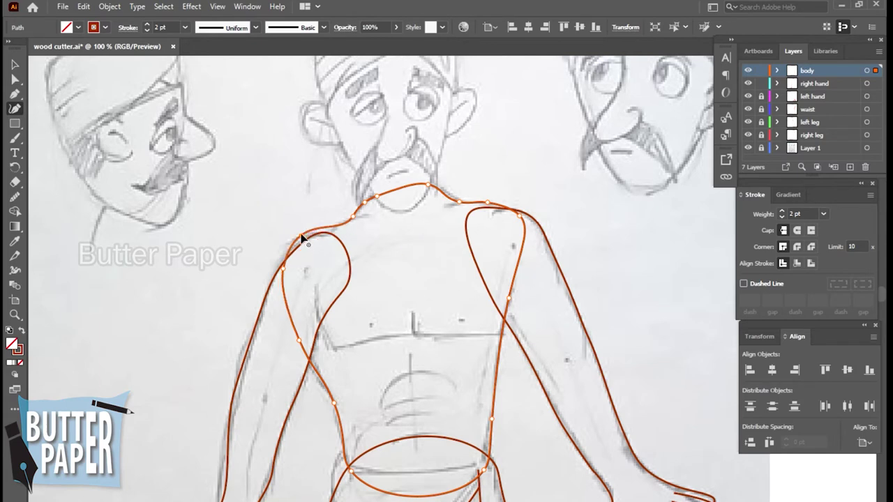
pyautogui.moveTo(298, 237); pyautogui.dragTo(295, 243)
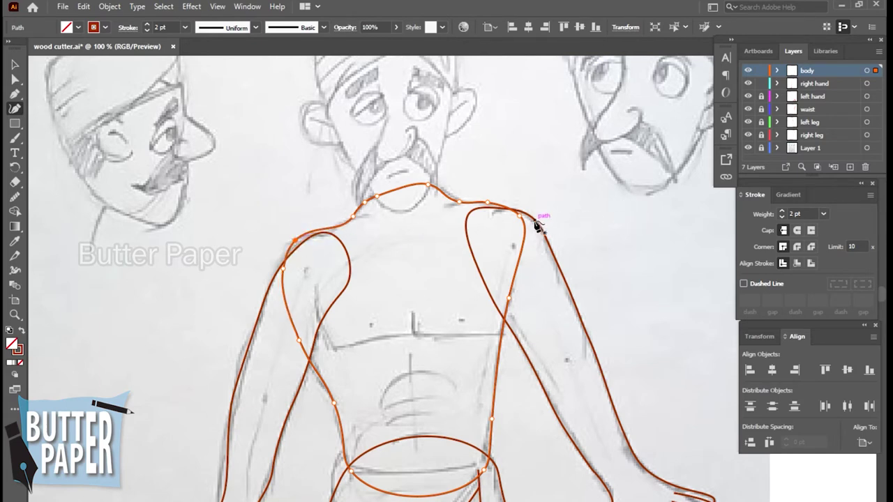
pyautogui.moveTo(520, 217); pyautogui.dragTo(519, 207)
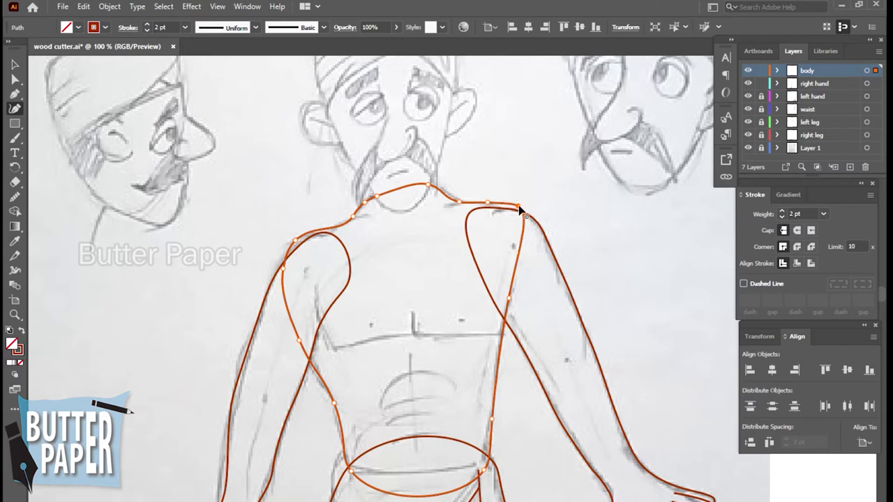
pyautogui.click(619, 252)
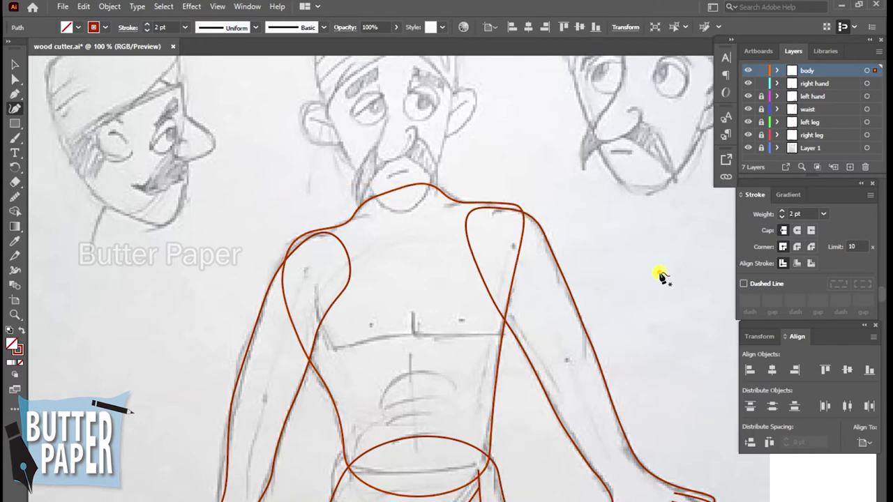
pyautogui.click(16, 64)
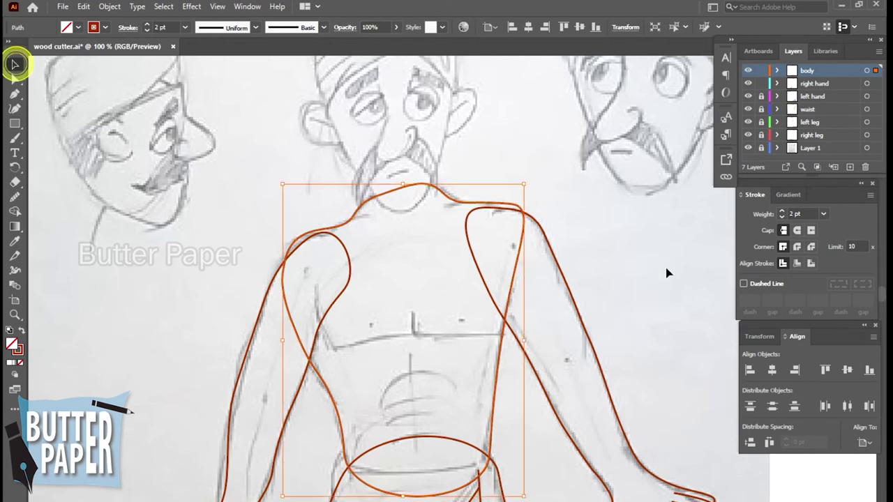
pyautogui.click(656, 252)
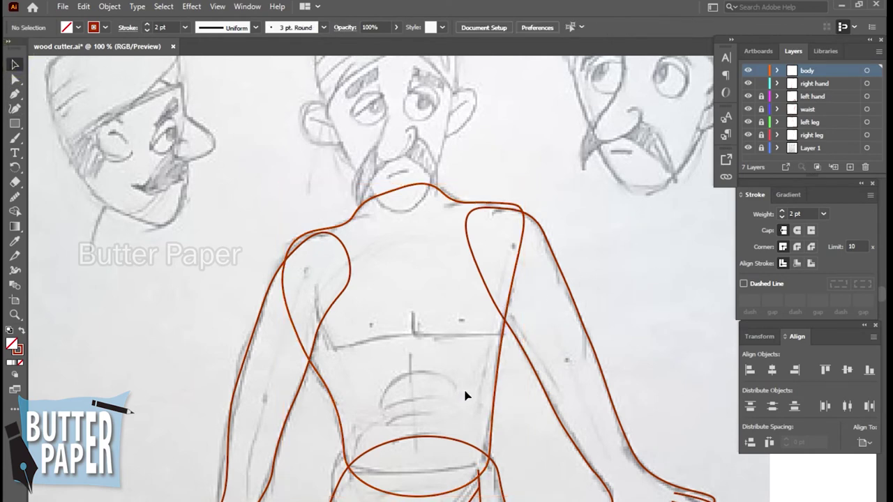
# Step: Trace the brown chest line from the left pectoral, across beneath it, rising to the right side
pyautogui.click(15, 93)
pyautogui.click(313, 286)
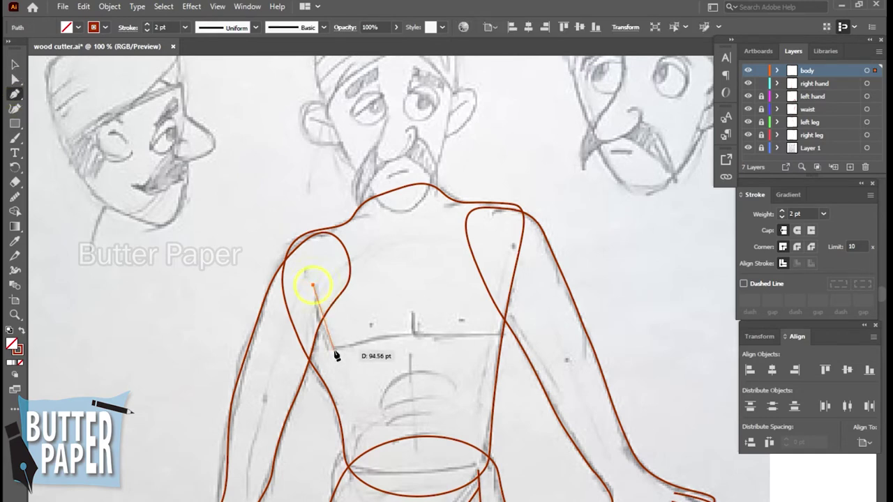
pyautogui.moveTo(328, 350)
pyautogui.mouseDown()
pyautogui.moveTo(363, 361)
pyautogui.moveTo(356, 370)
pyautogui.mouseUp()
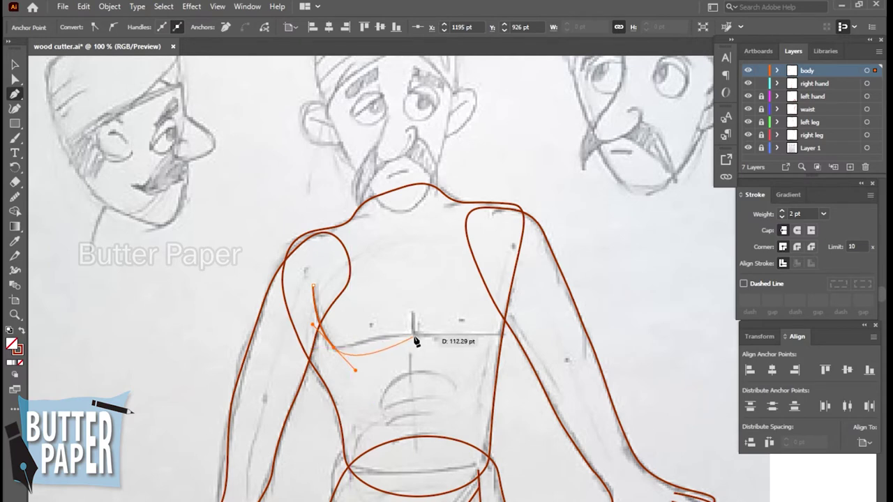
pyautogui.click(334, 347)
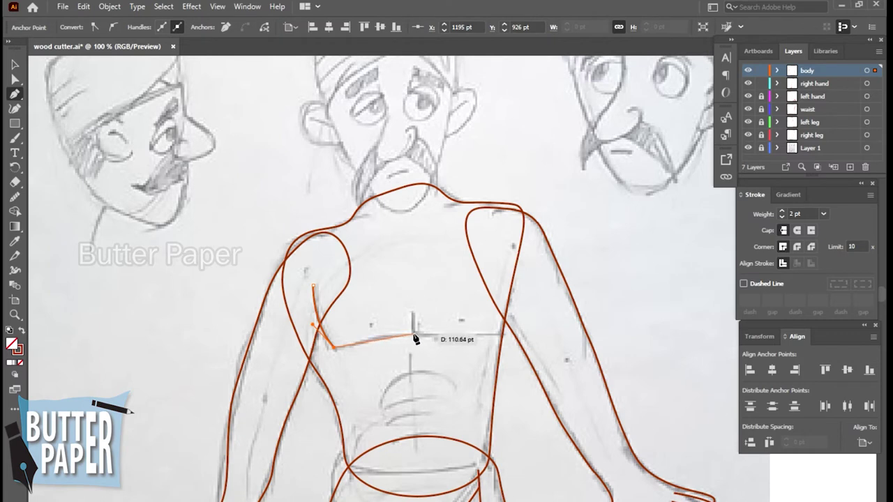
pyautogui.moveTo(412, 334); pyautogui.dragTo(424, 339)
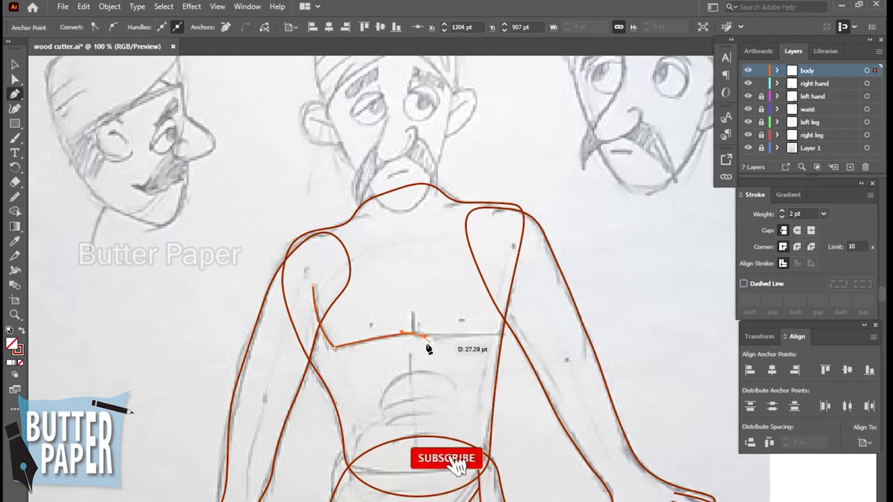
pyautogui.click(413, 334)
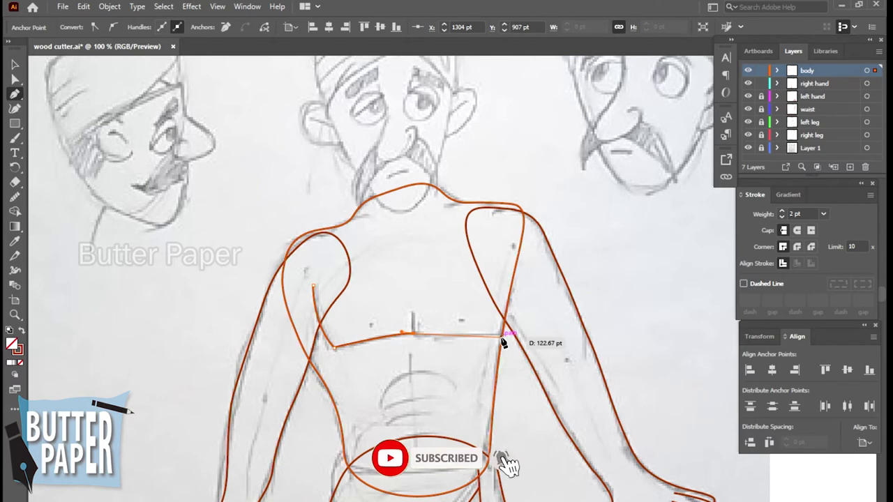
pyautogui.click(502, 336)
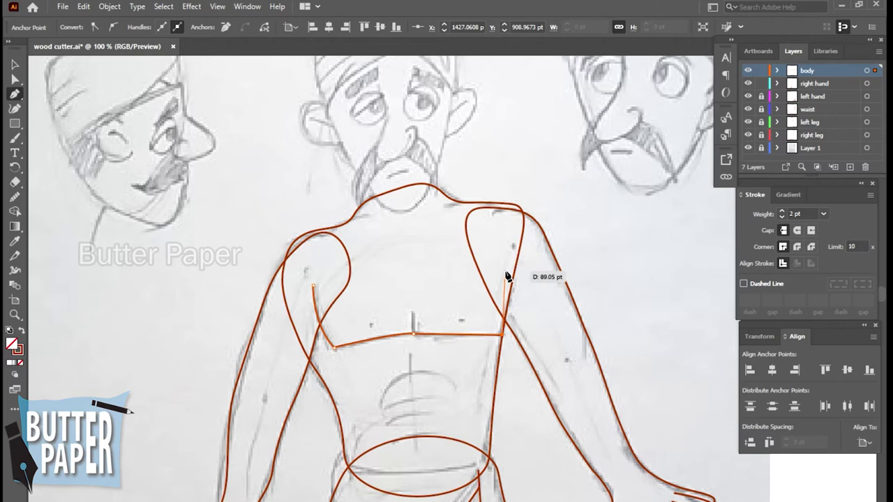
pyautogui.press('v')
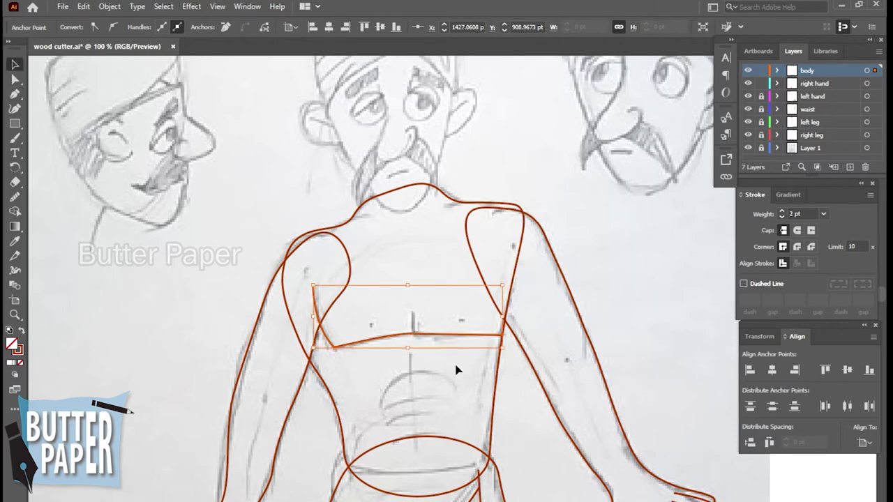
pyautogui.click(654, 318)
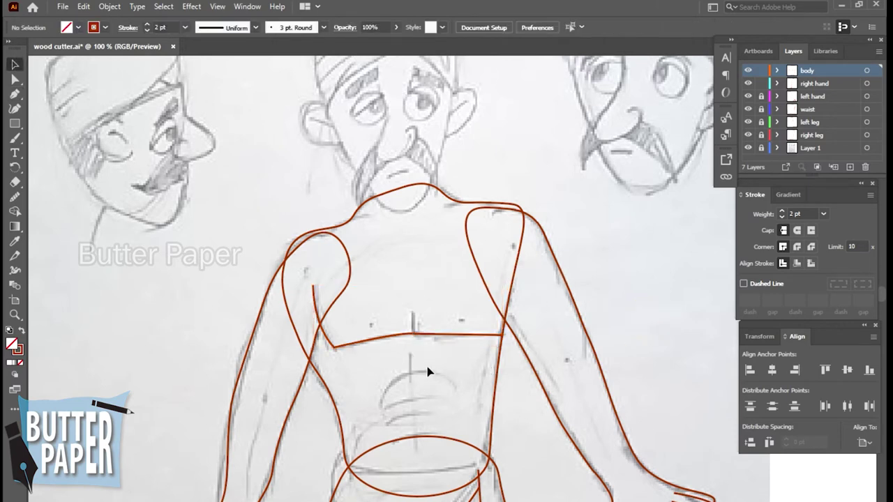
# Step: Zoom in on the chest, draw a straight line up from its midpoint, then delete it
pyautogui.press('z')
pyautogui.click(429, 366)
pyautogui.click(474, 325)
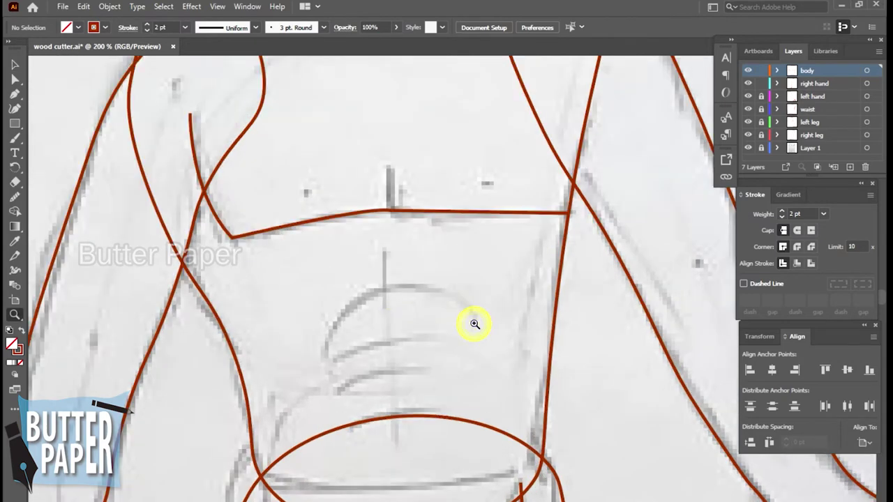
pyautogui.keyDown('alt'); pyautogui.click(484, 303); pyautogui.keyUp('alt')
pyautogui.click(14, 93)
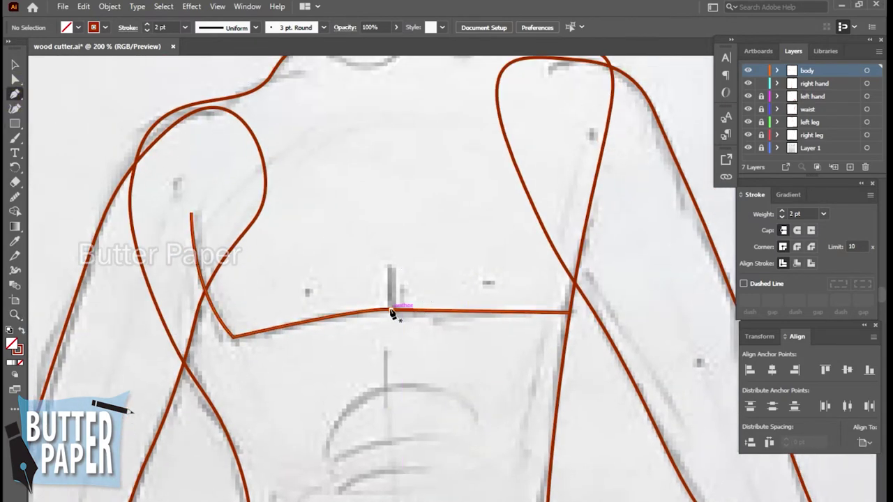
pyautogui.click(391, 310)
pyautogui.click(390, 268)
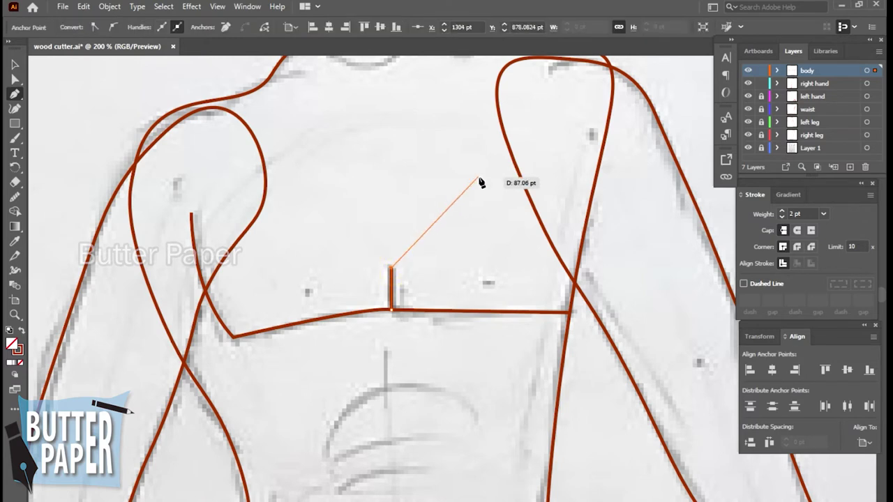
pyautogui.press('v')
pyautogui.click(431, 371)
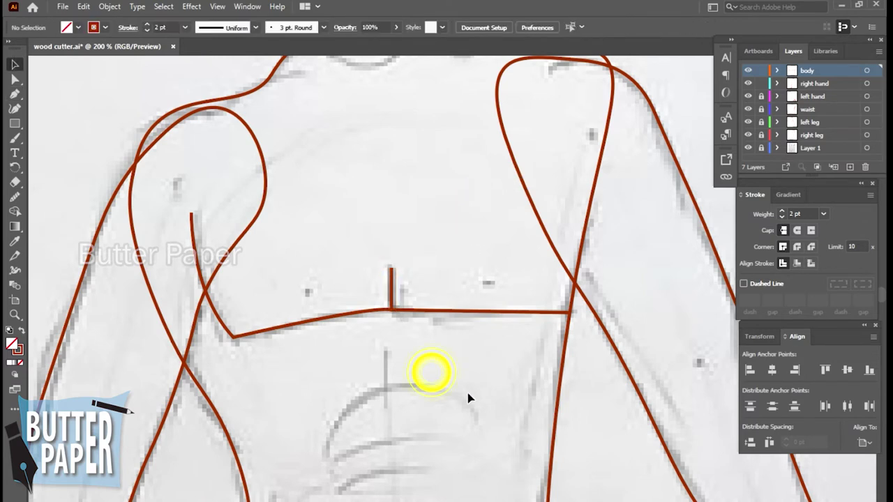
pyautogui.click(391, 279)
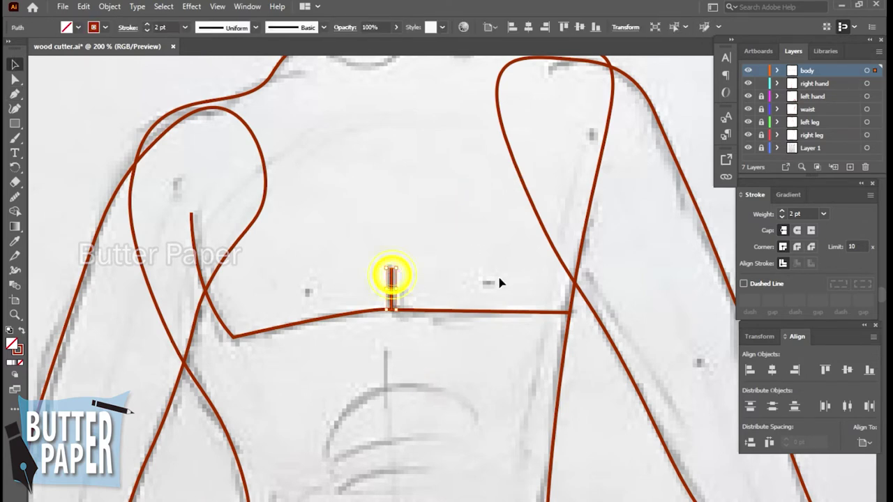
pyautogui.press('Delete')
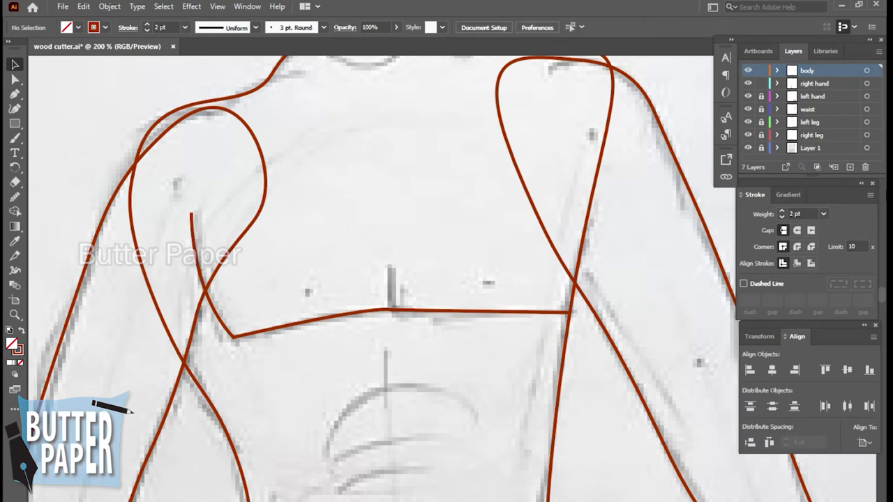
# Step: Redraw the short centre line from the chest line's midpoint, bending slightly at its top
pyautogui.click(15, 93)
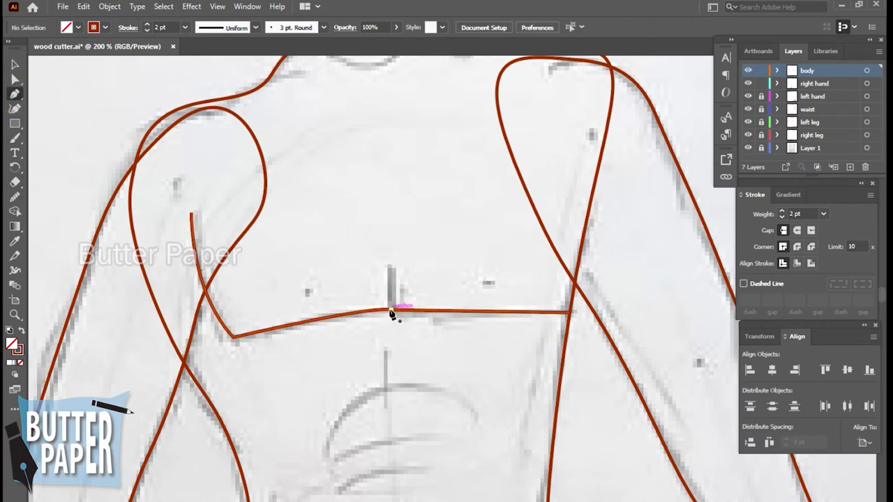
pyautogui.click(391, 312)
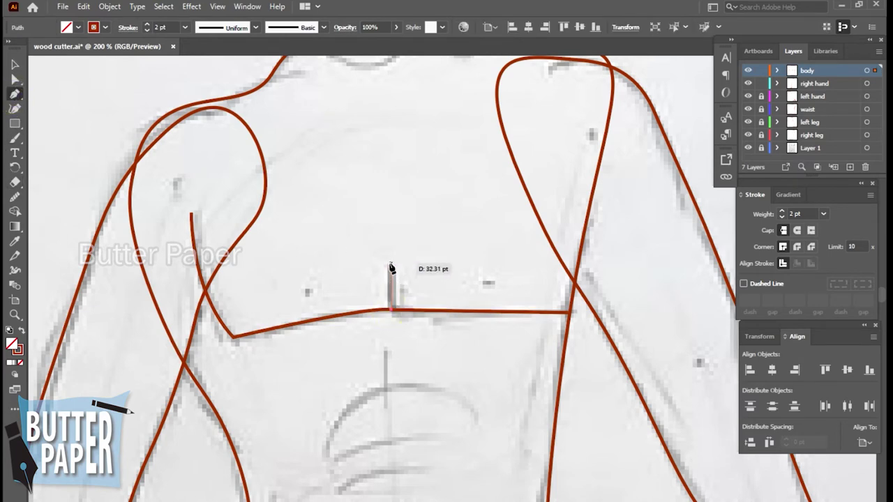
pyautogui.moveTo(391, 269)
pyautogui.mouseDown()
pyautogui.moveTo(382, 240)
pyautogui.moveTo(387, 246)
pyautogui.mouseUp()
pyautogui.moveTo(388, 247); pyautogui.dragTo(388, 248)
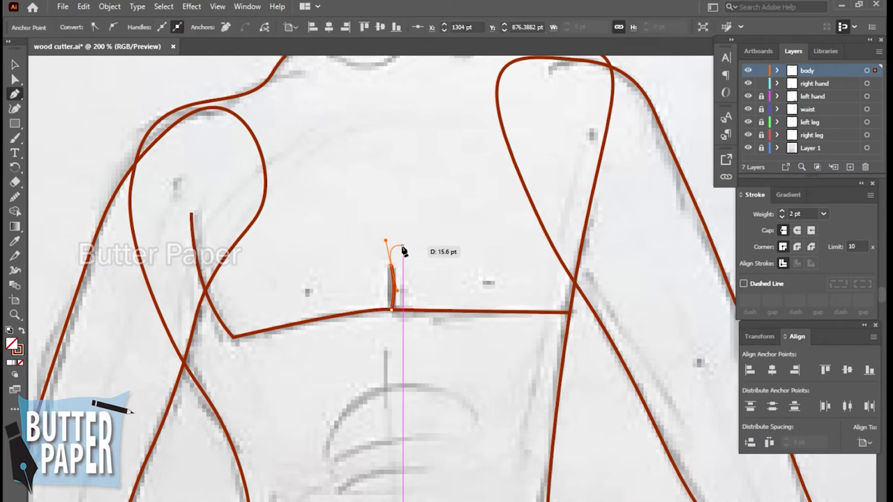
pyautogui.press('v')
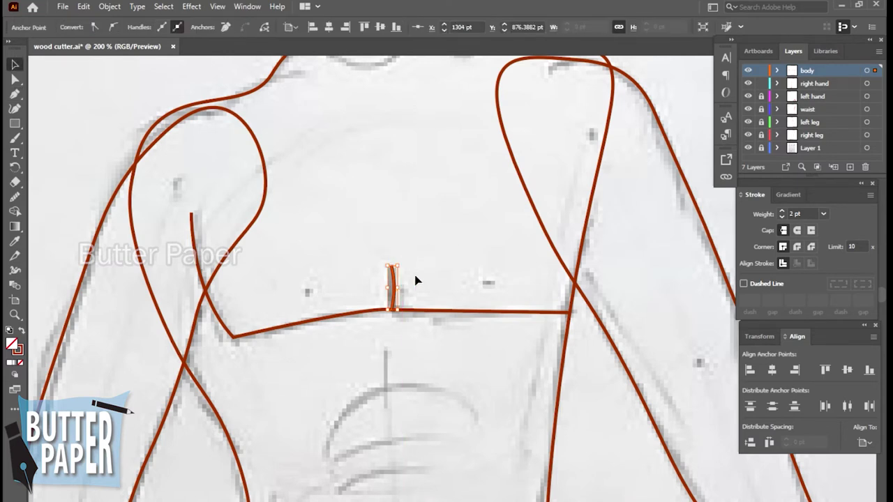
pyautogui.click(691, 134)
pyautogui.click(584, 419)
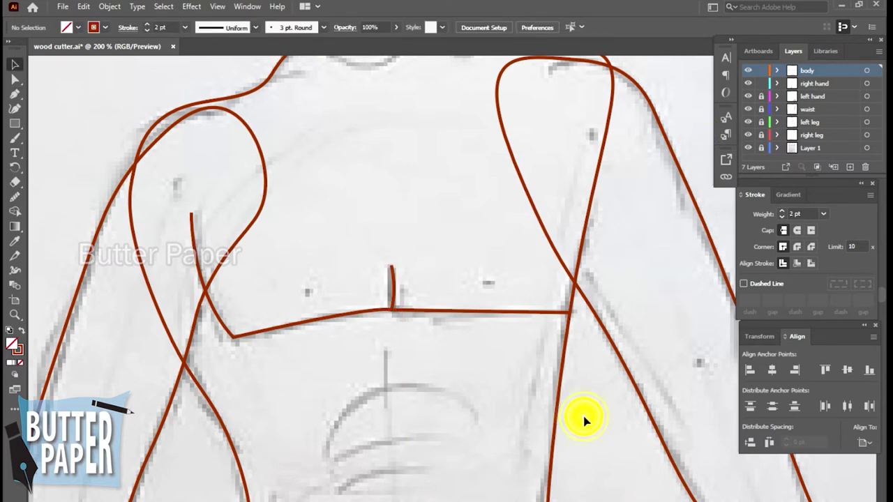
pyautogui.press('z')
pyautogui.click(568, 389)
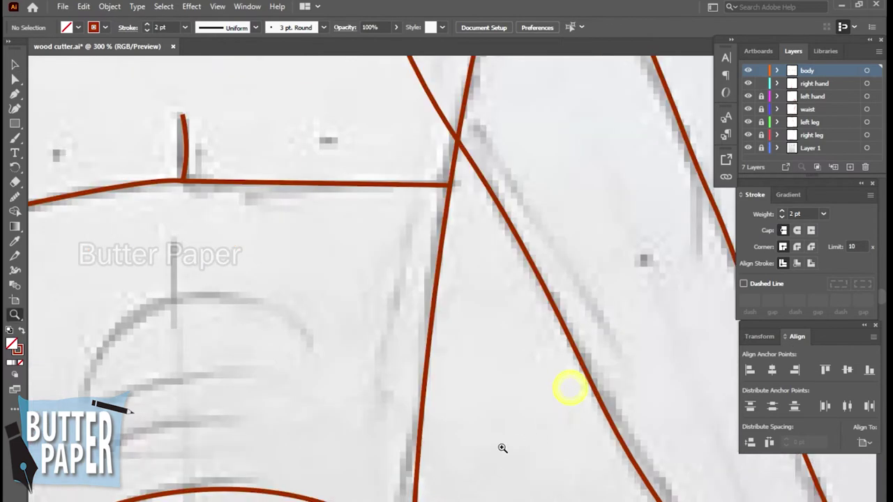
# Step: Draw the first upward-arched abdominal line below the chest line
pyautogui.moveTo(410, 355)
pyautogui.mouseDown()
pyautogui.moveTo(359, 335)
pyautogui.moveTo(391, 373)
pyautogui.mouseUp()
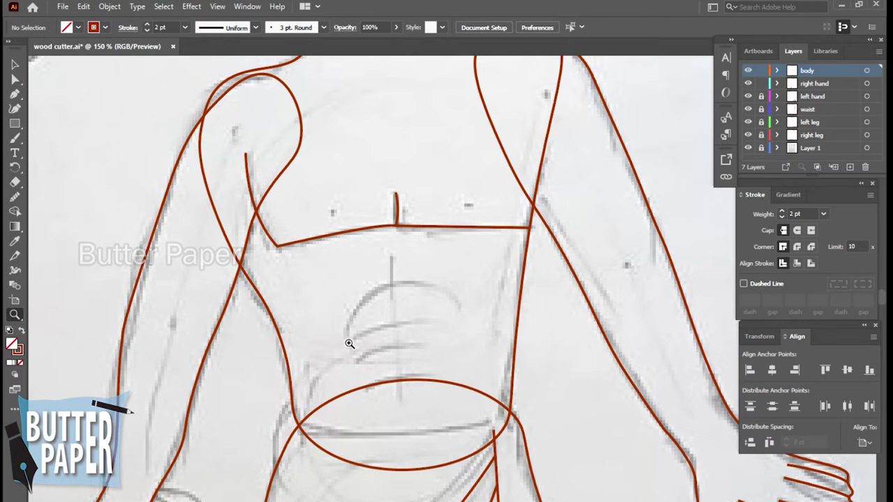
pyautogui.press('p')
pyautogui.click(339, 304)
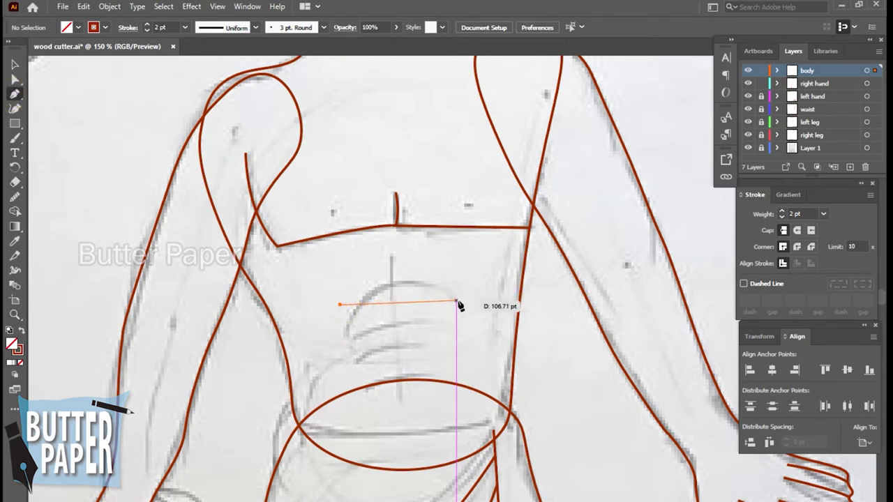
pyautogui.click(457, 301)
pyautogui.moveTo(463, 309)
pyautogui.mouseDown()
pyautogui.moveTo(516, 357)
pyautogui.moveTo(525, 352)
pyautogui.moveTo(516, 368)
pyautogui.moveTo(505, 358)
pyautogui.mouseUp()
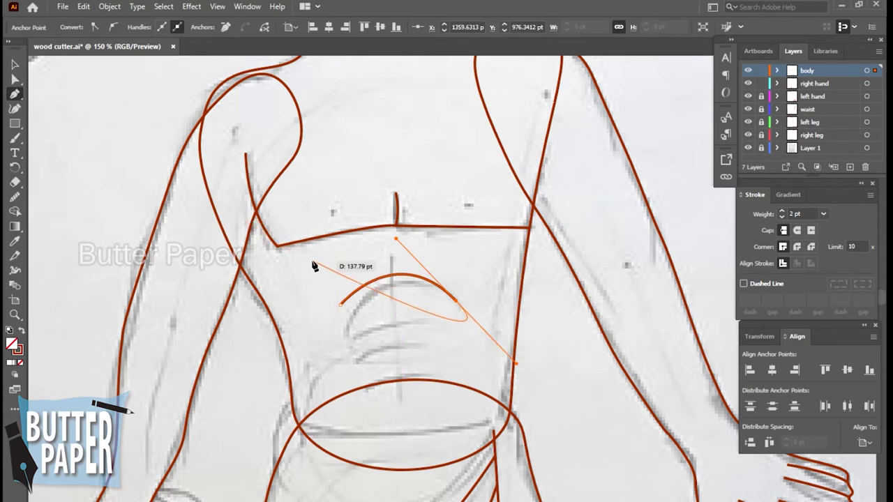
pyautogui.press('v')
# Step: Alt-drag two copies of the arc downward to stack three abdominal lines
pyautogui.click(409, 277)
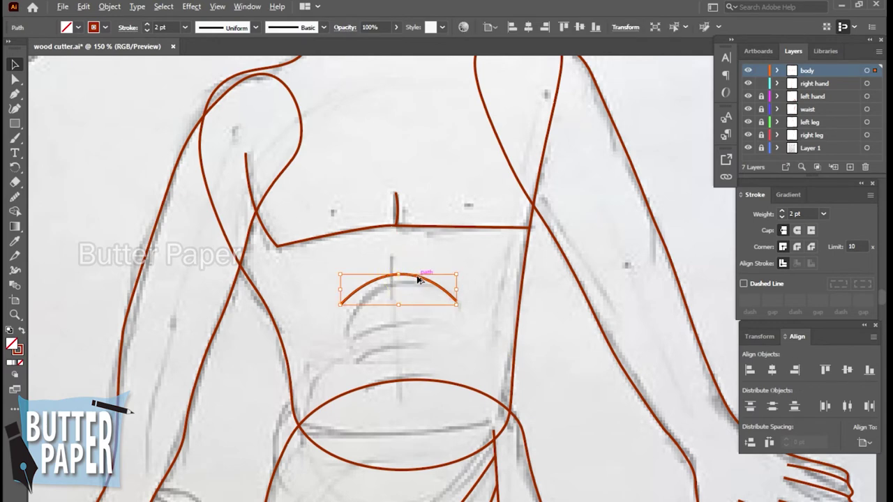
pyautogui.moveTo(415, 276); pyautogui.dragTo(418, 354)
pyautogui.click(483, 310)
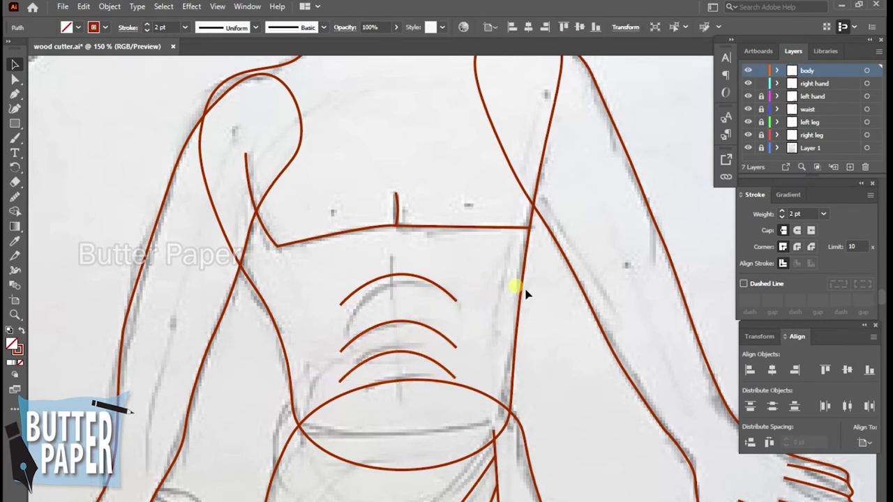
pyautogui.click(567, 342)
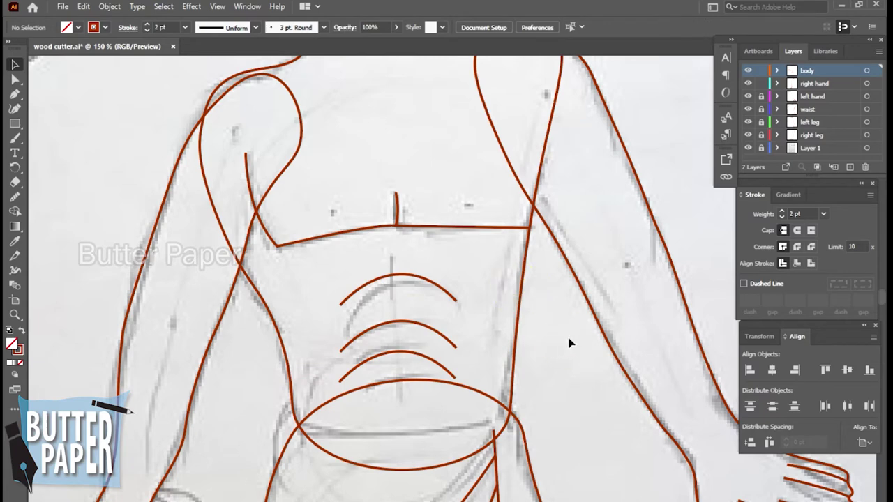
pyautogui.press('z')
pyautogui.click(548, 358)
# Step: Zoom out to review the whole traced figure, then zoom back in on the chest and abdominal arcs
pyautogui.keyDown('alt'); pyautogui.click(488, 352); pyautogui.keyUp('alt')
pyautogui.keyDown('alt'); pyautogui.click(488, 353); pyautogui.keyUp('alt')
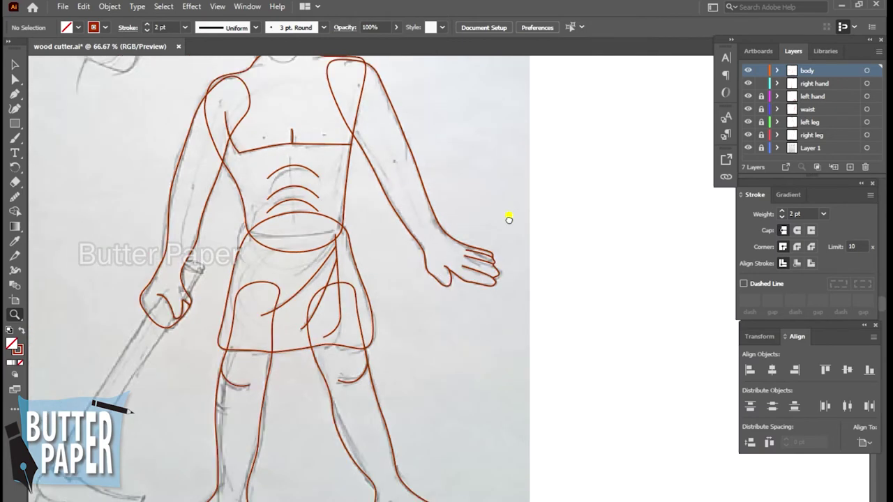
pyautogui.click(574, 424)
pyautogui.moveTo(620, 342); pyautogui.dragTo(632, 292)
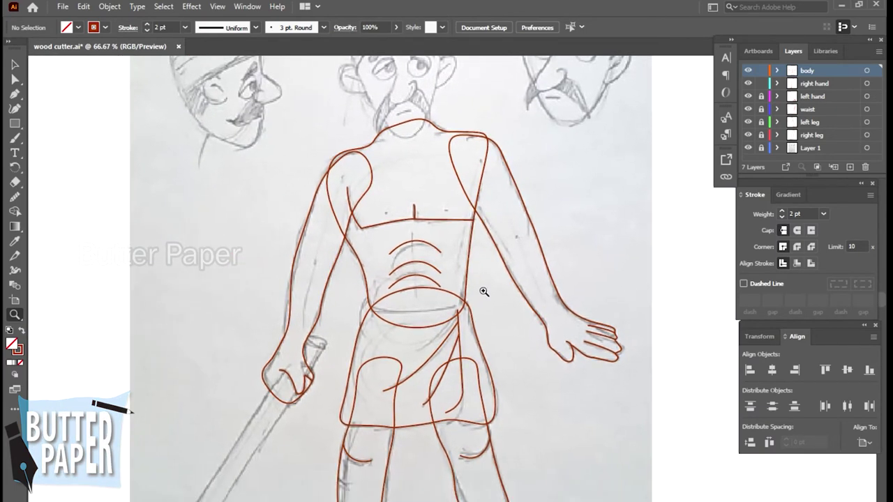
pyautogui.click(486, 292)
pyautogui.moveTo(505, 279); pyautogui.dragTo(739, 501)
pyautogui.moveTo(619, 455); pyautogui.dragTo(558, 365)
pyautogui.click(528, 428)
pyautogui.moveTo(492, 367); pyautogui.dragTo(525, 407)
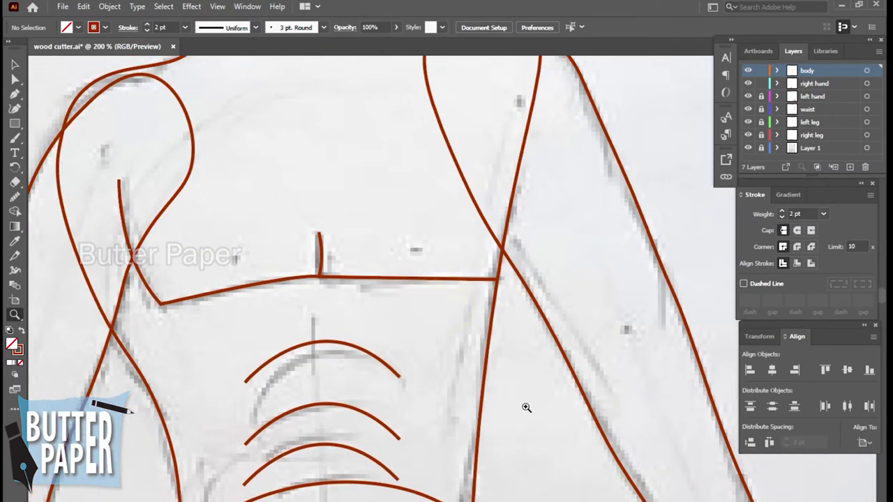
pyautogui.moveTo(14, 124); pyautogui.dragTo(73, 141)
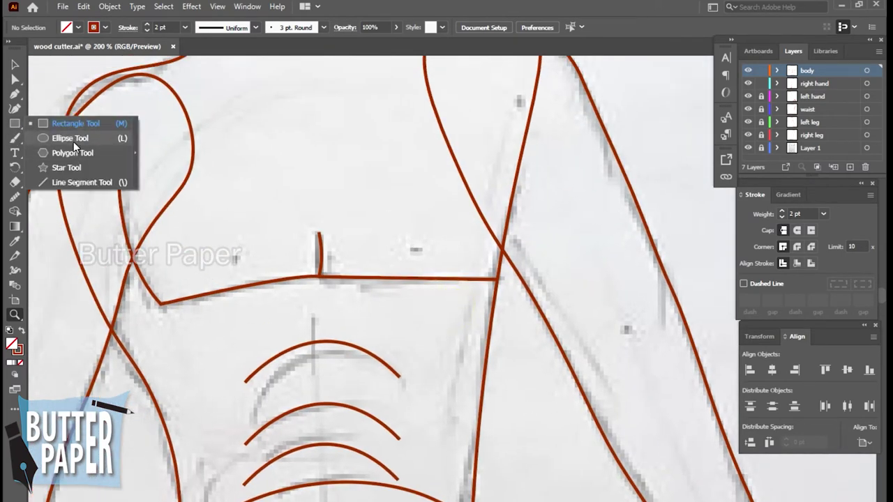
# Step: Draw a tiny 5 pt circle on the left side of the chest and fill it black
pyautogui.click(71, 138)
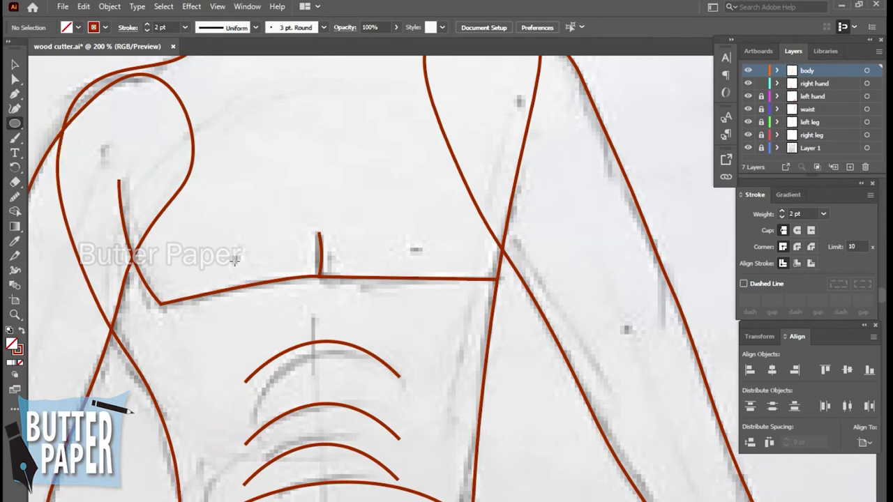
pyautogui.moveTo(239, 253); pyautogui.dragTo(231, 253)
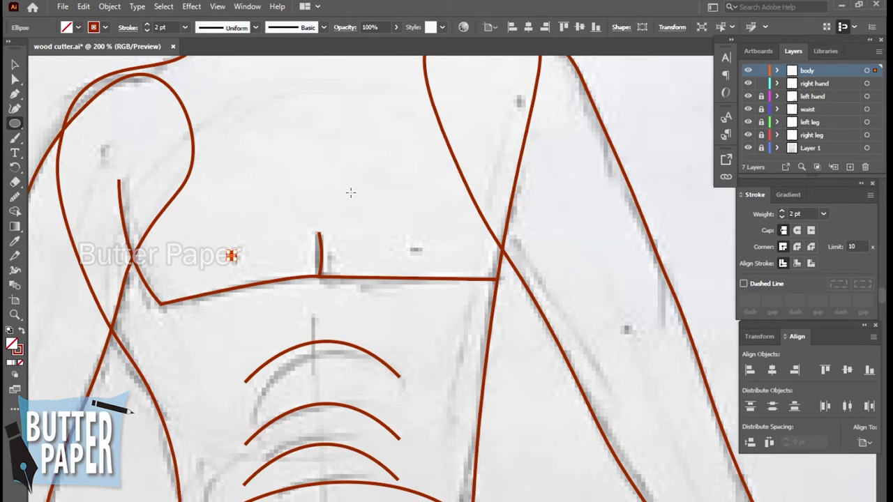
pyautogui.press('Right')
pyautogui.press('Right')
pyautogui.press('Right')
pyautogui.press('Down')
pyautogui.press('Left')
pyautogui.click(14, 64)
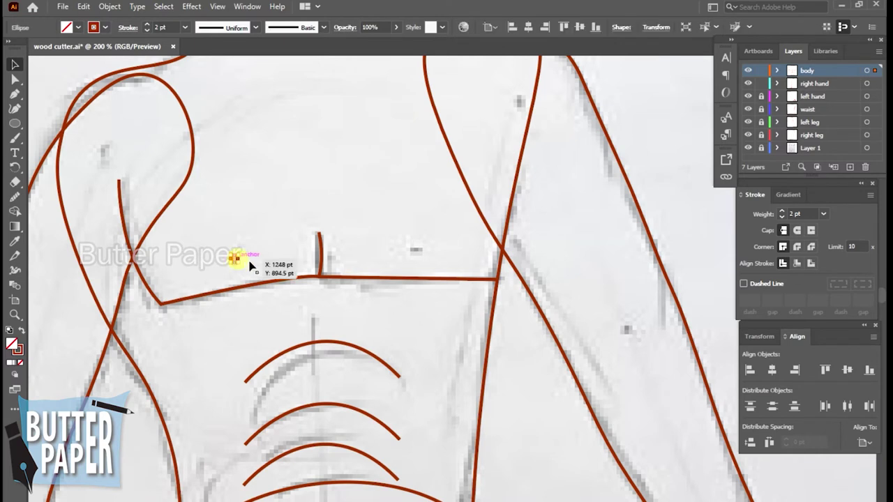
pyautogui.click(10, 363)
pyautogui.click(547, 266)
pyautogui.click(675, 236)
pyautogui.click(548, 408)
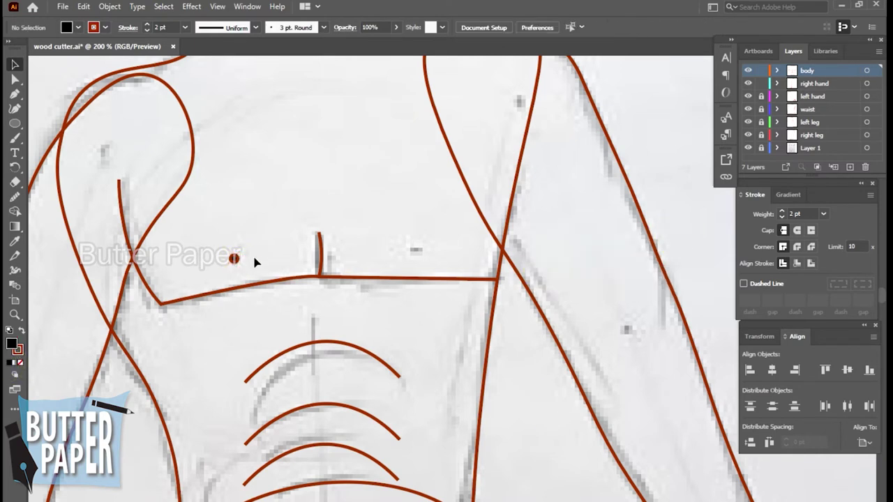
# Step: Copy the black dot to the right side of the chest, level with the left one
pyautogui.click(234, 258)
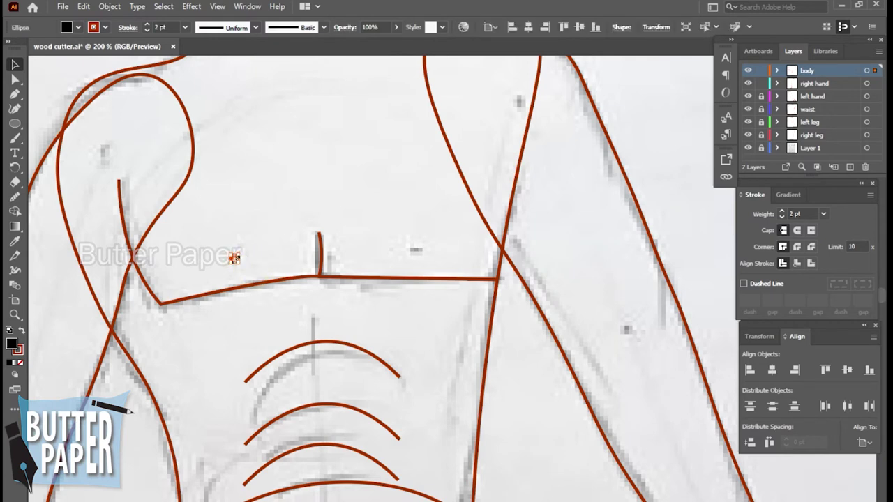
pyautogui.moveTo(235, 258); pyautogui.dragTo(425, 258)
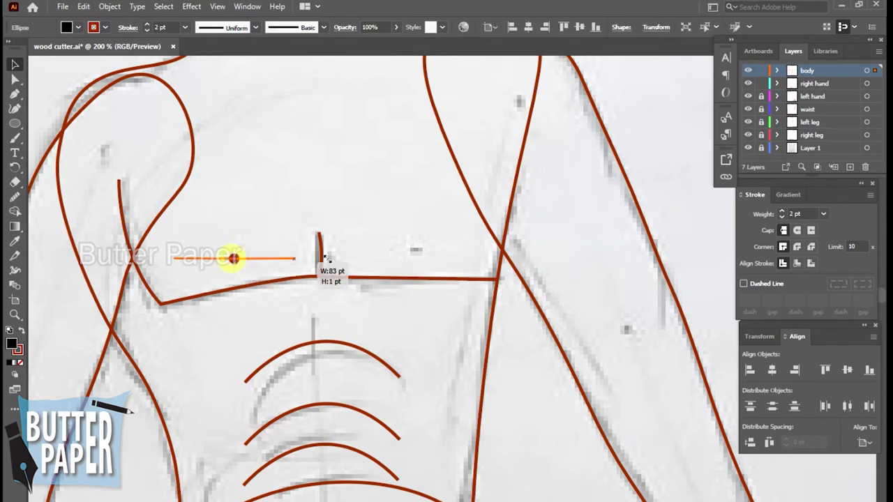
pyautogui.hotkey('ctrl', 'z')
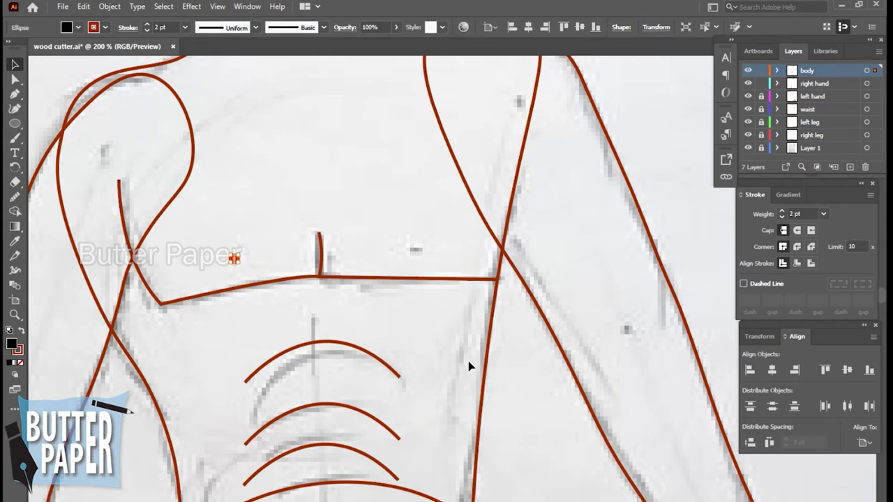
pyautogui.click(535, 356)
pyautogui.click(235, 259)
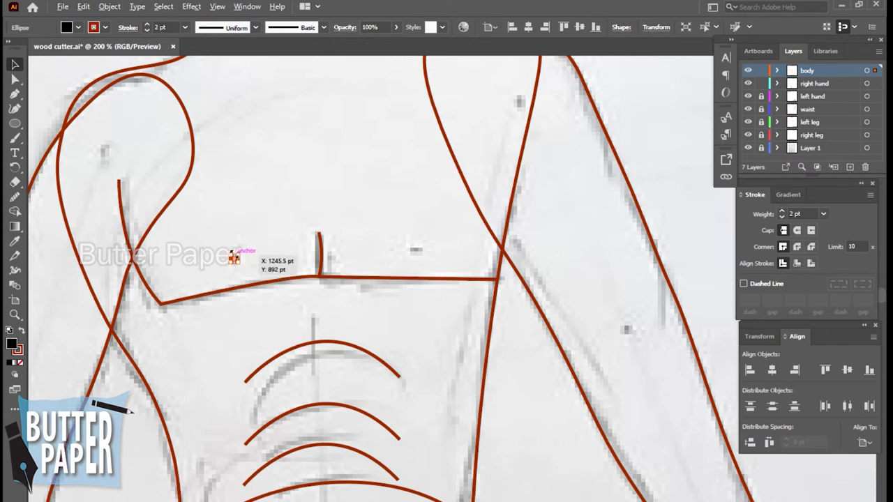
pyautogui.click(287, 245)
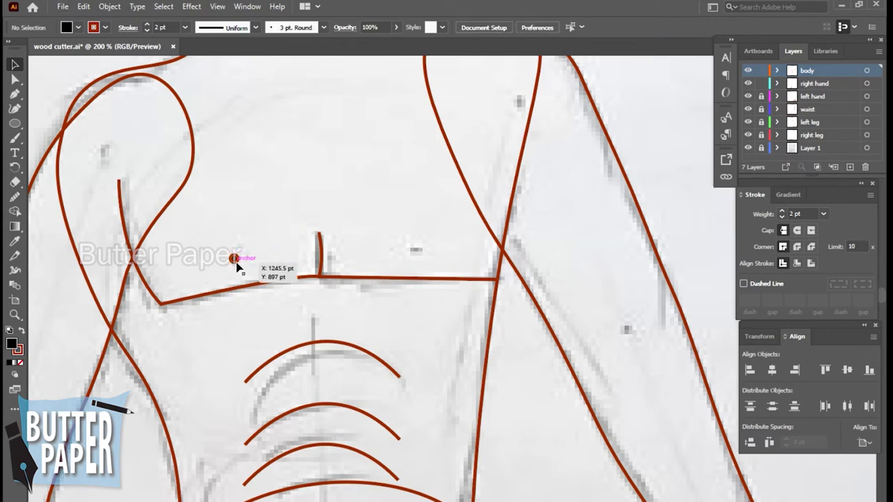
pyautogui.moveTo(237, 265); pyautogui.dragTo(417, 257)
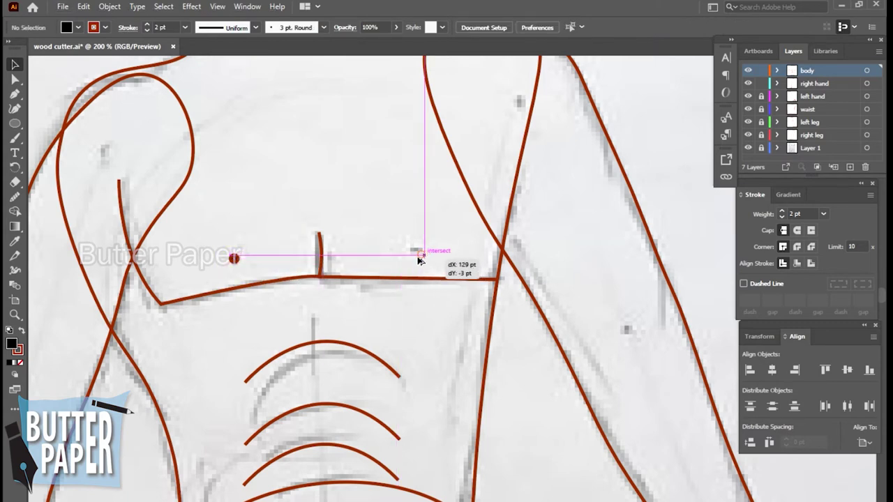
pyautogui.moveTo(417, 257); pyautogui.dragTo(415, 262)
pyautogui.click(674, 227)
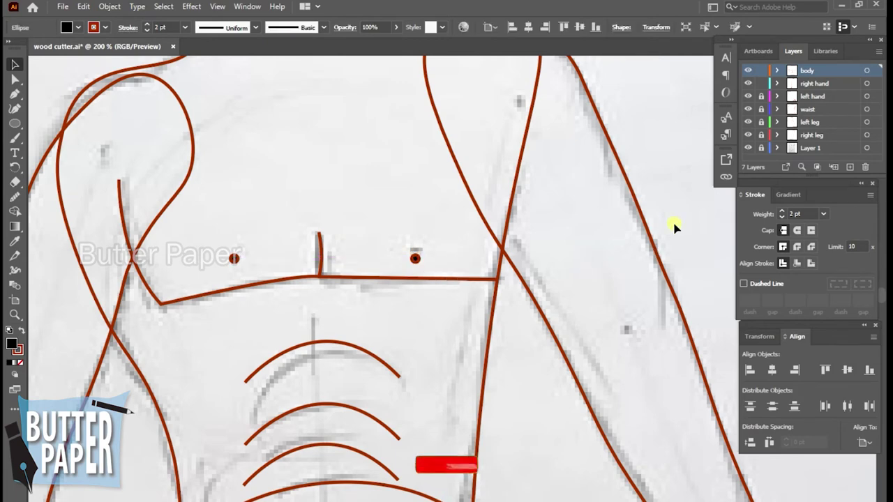
# Step: Create a new top layer named 'axe' and bring the legs and axe sketch into view
pyautogui.press('z')
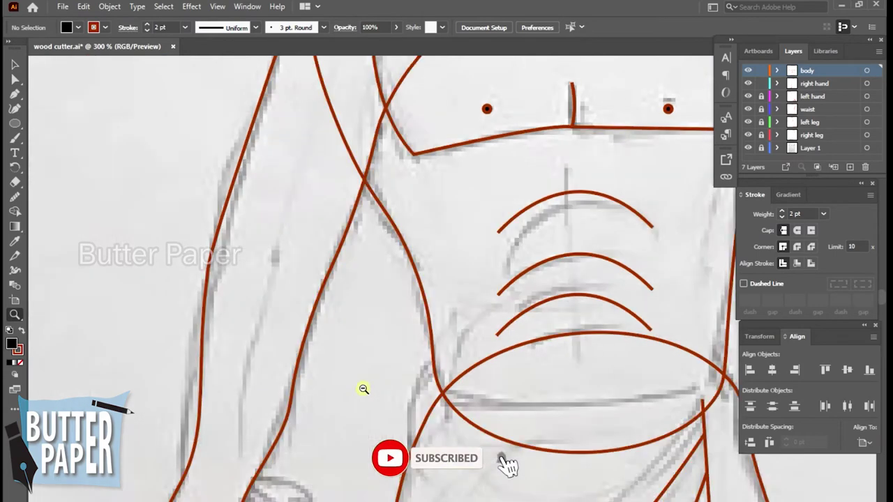
pyautogui.keyDown('alt'); pyautogui.click(358, 388); pyautogui.keyUp('alt')
pyautogui.keyDown('alt'); pyautogui.click(691, 202); pyautogui.keyUp('alt')
pyautogui.moveTo(589, 307); pyautogui.dragTo(475, 369)
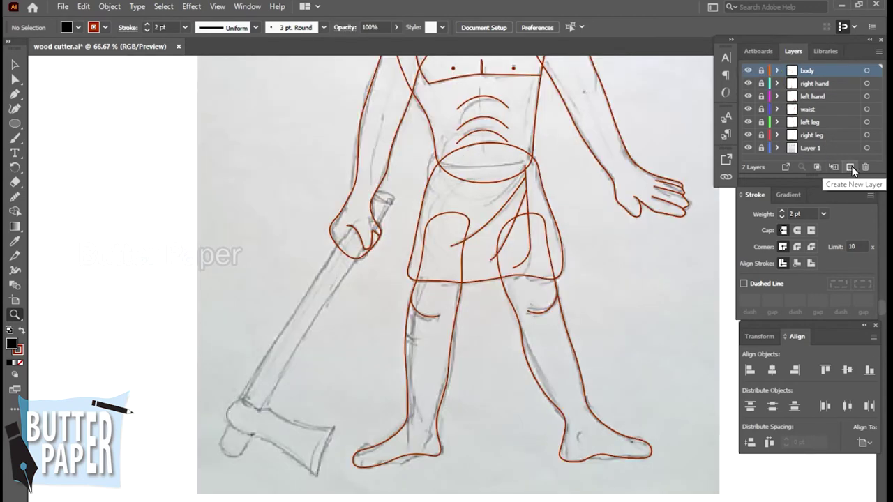
pyautogui.click(851, 168)
pyautogui.doubleClick(813, 69)
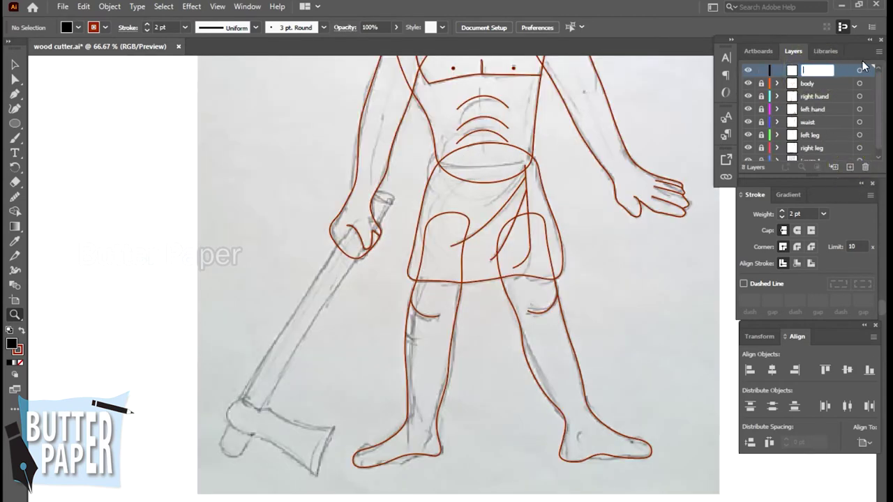
pyautogui.write('axe')
pyautogui.click(658, 275)
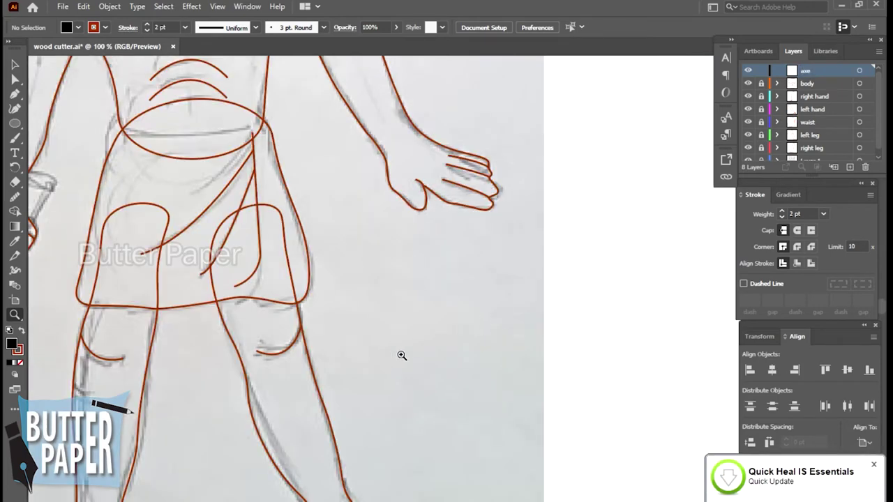
pyautogui.moveTo(372, 323)
pyautogui.mouseDown()
pyautogui.moveTo(743, 150)
pyautogui.moveTo(741, 243)
pyautogui.mouseUp()
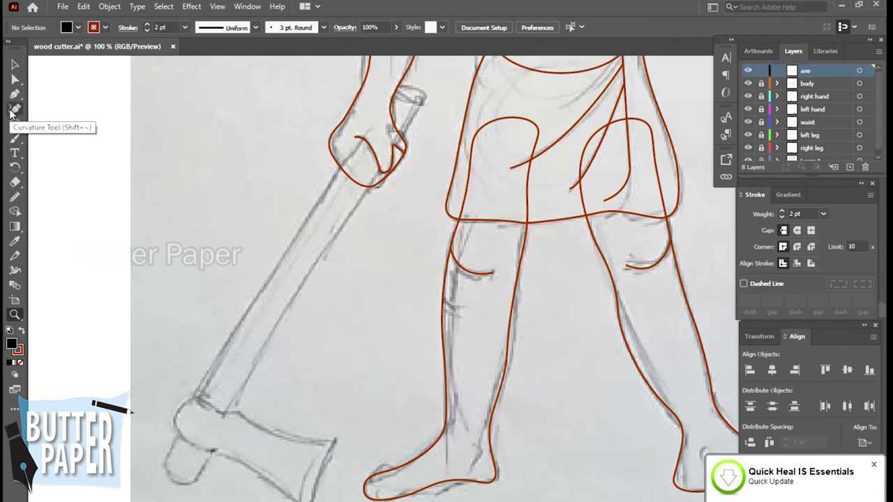
pyautogui.scroll(-1, 400, 244)
pyautogui.scroll(2, 407, 237)
pyautogui.scroll(-1, 408, 231)
pyautogui.scroll(1, 409, 231)
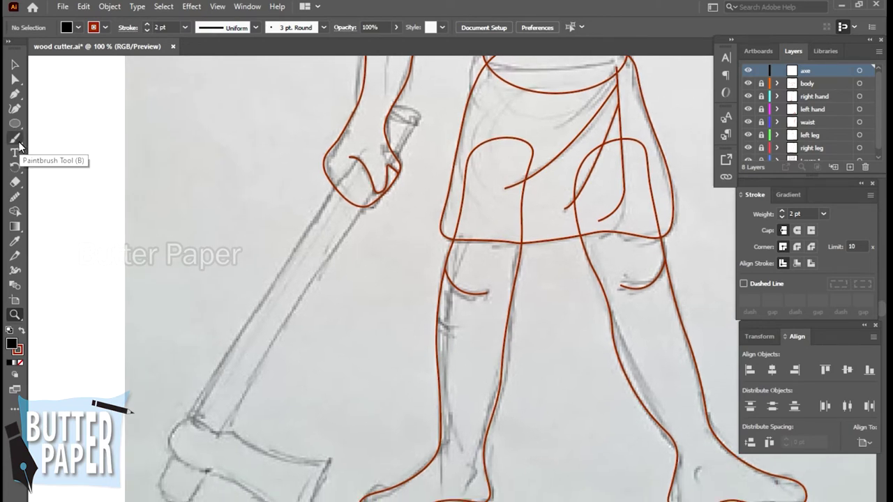
pyautogui.moveTo(16, 93); pyautogui.dragTo(42, 106)
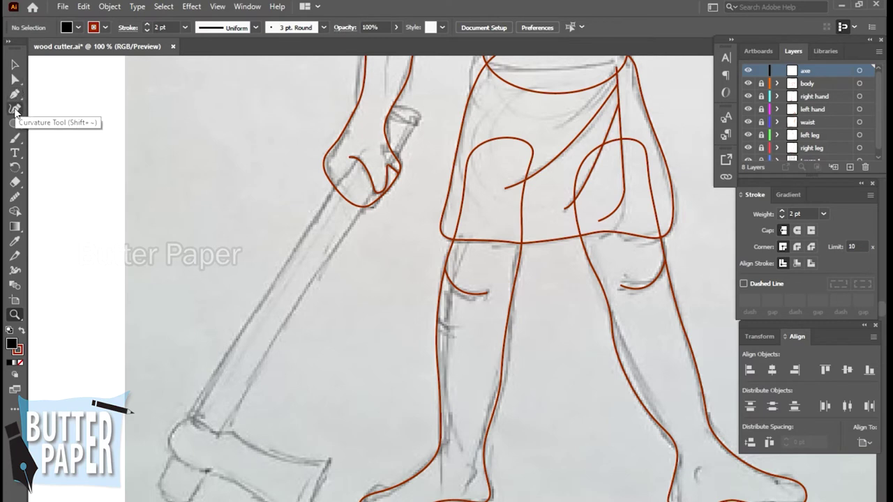
pyautogui.click(15, 109)
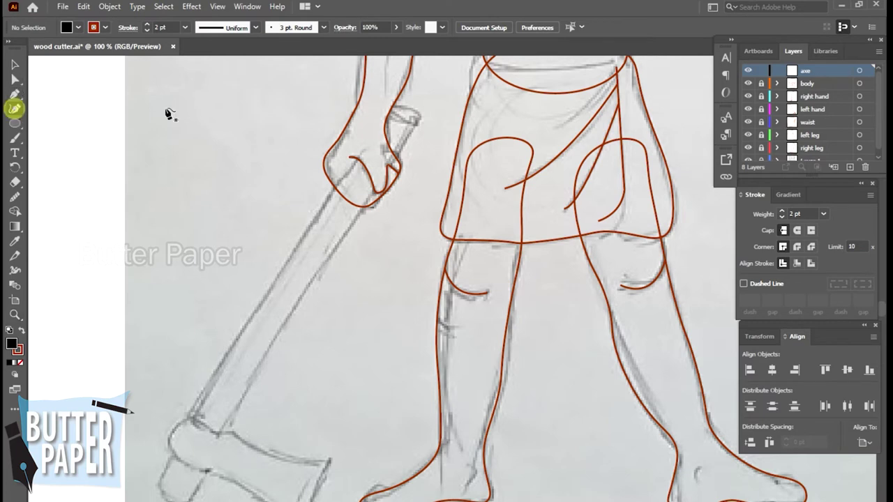
pyautogui.click(388, 107)
pyautogui.click(307, 226)
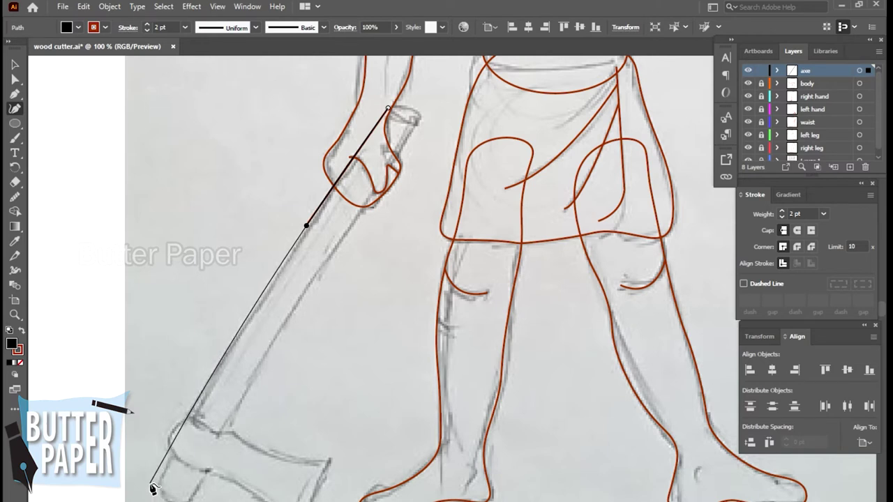
pyautogui.moveTo(150, 483); pyautogui.dragTo(187, 499)
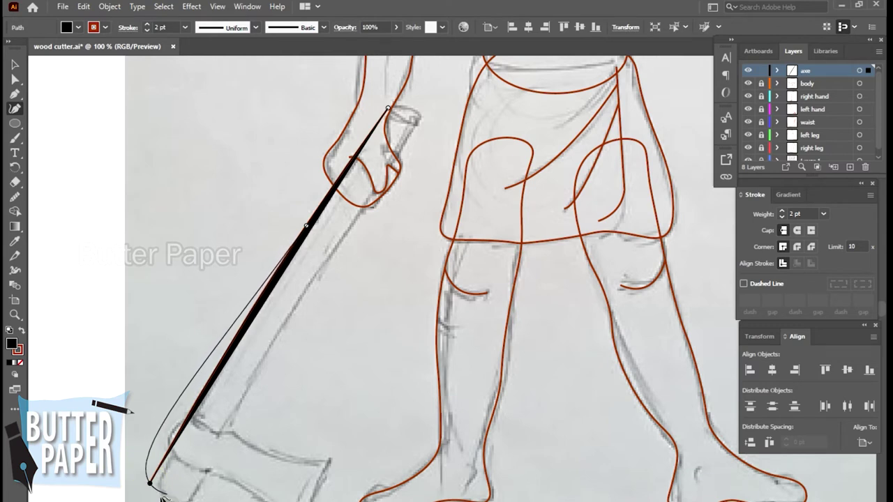
pyautogui.moveTo(187, 499); pyautogui.dragTo(296, 307)
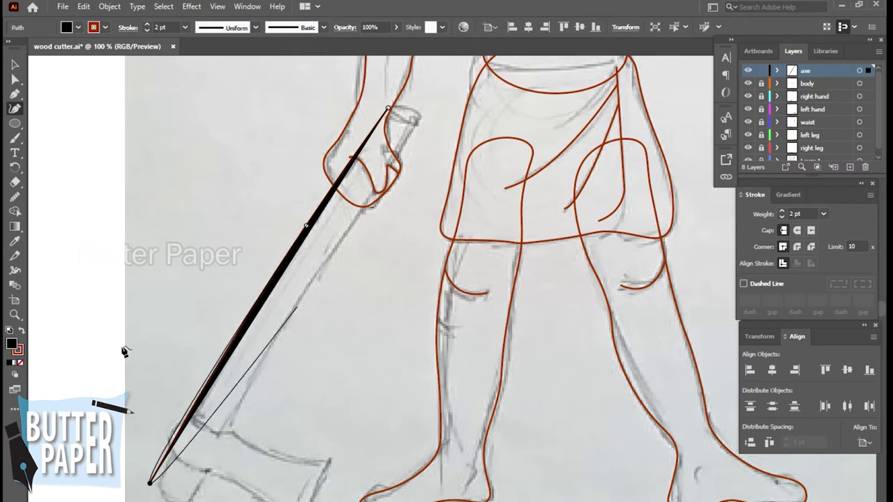
pyautogui.click(20, 363)
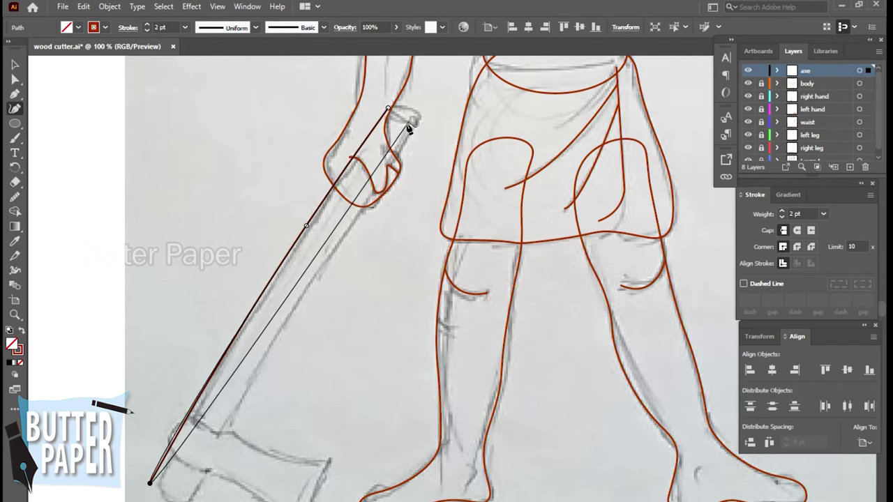
pyautogui.moveTo(170, 499)
pyautogui.mouseDown()
pyautogui.moveTo(188, 492)
pyautogui.moveTo(184, 481)
pyautogui.mouseUp()
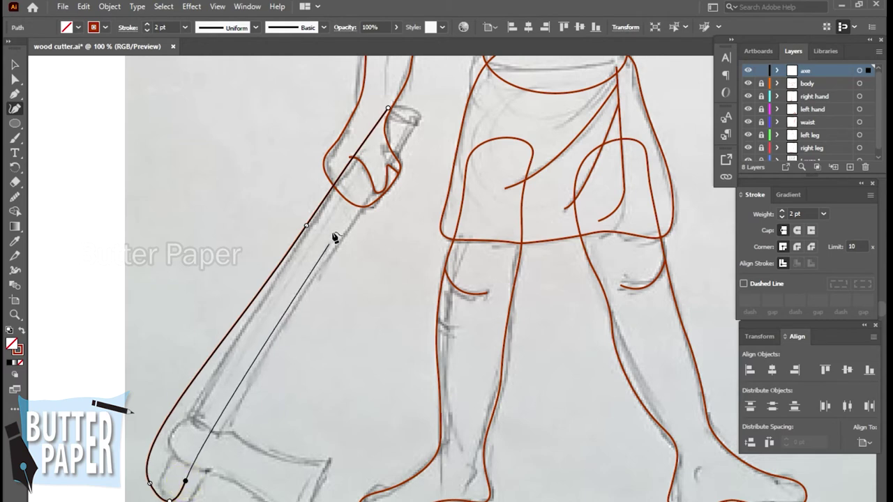
pyautogui.click(410, 124)
pyautogui.click(16, 67)
pyautogui.click(368, 315)
pyautogui.click(157, 439)
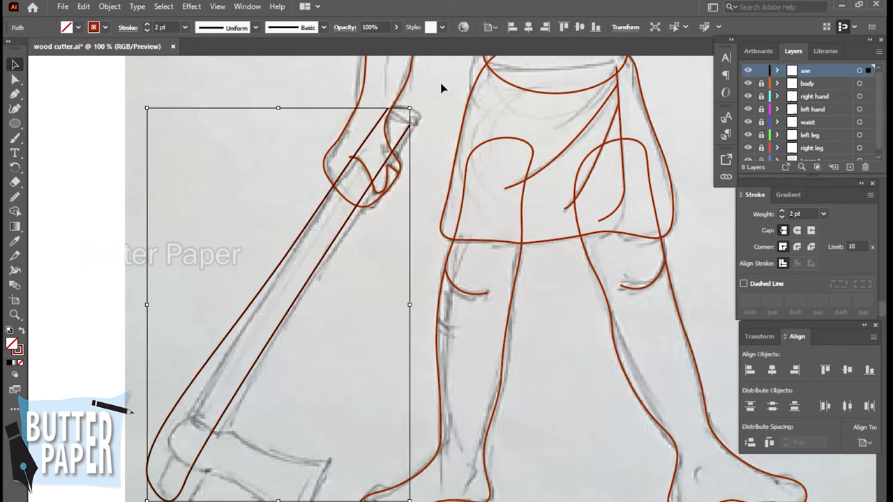
pyautogui.press('Delete')
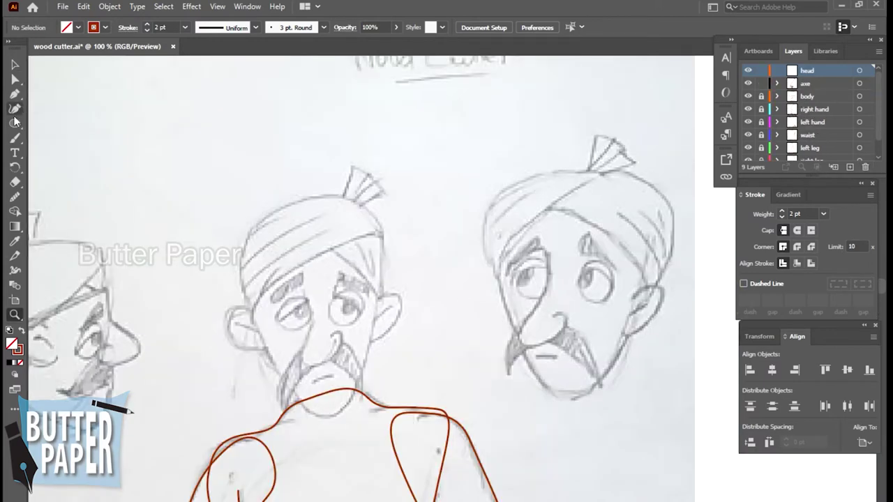
# Step: Trace a closed Curvature-tool outline around the turban and face, starting and ending at the chin
pyautogui.click(15, 108)
pyautogui.click(305, 411)
pyautogui.click(259, 336)
pyautogui.click(239, 278)
pyautogui.click(262, 218)
pyautogui.click(339, 198)
pyautogui.click(382, 231)
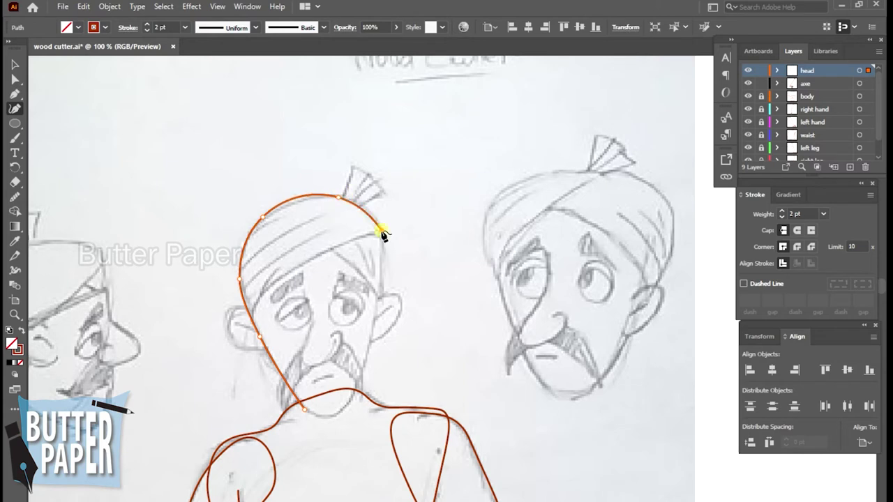
pyautogui.click(359, 376)
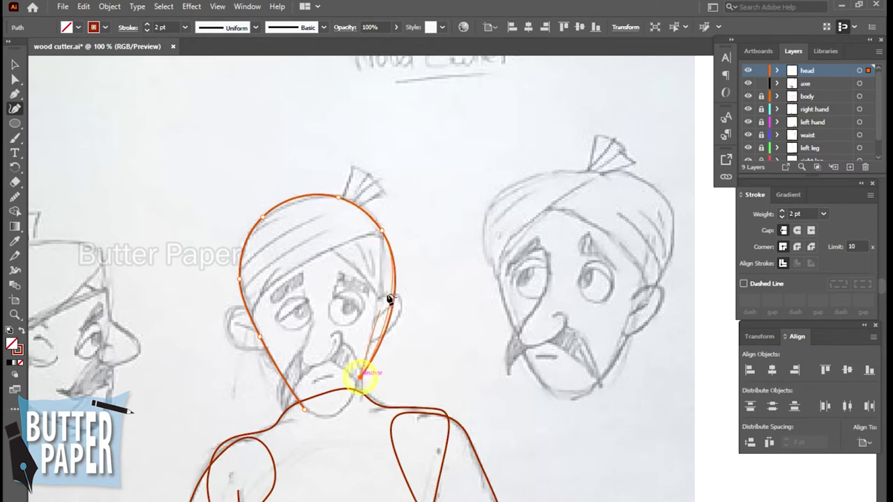
pyautogui.click(380, 300)
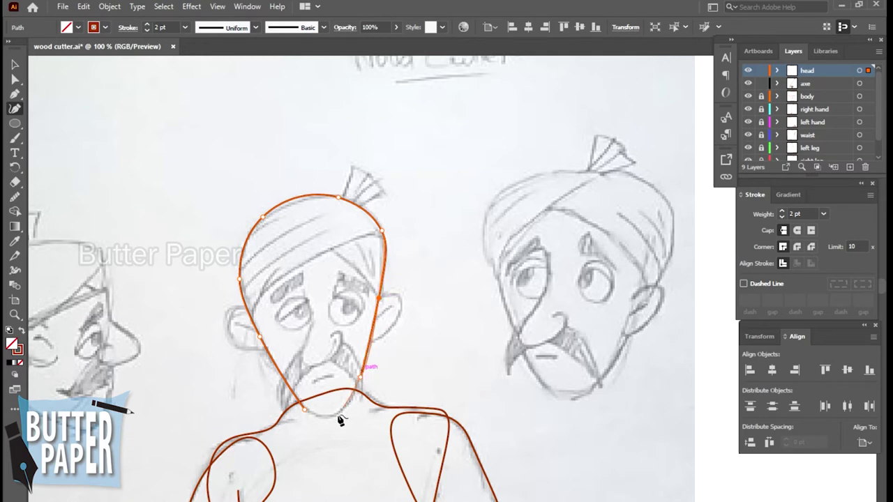
pyautogui.click(337, 413)
pyautogui.click(304, 410)
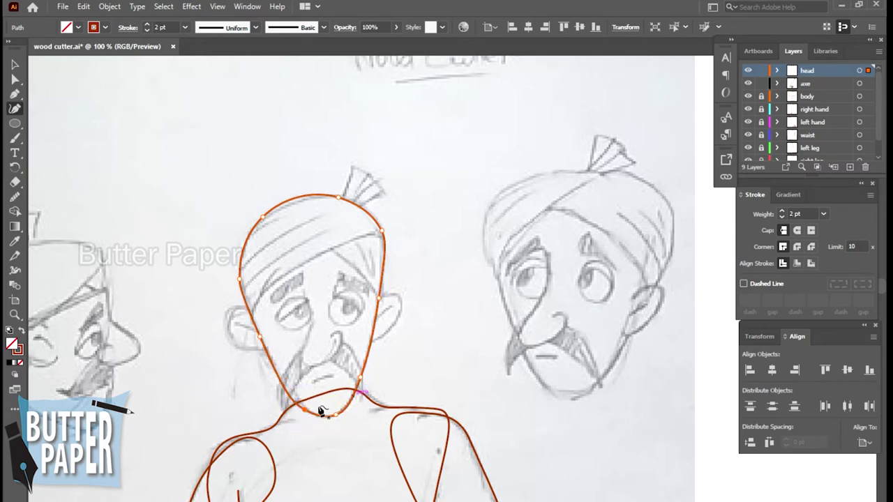
# Step: Create a new top layer named 'eye' above the head layer
pyautogui.click(849, 168)
pyautogui.doubleClick(811, 71)
pyautogui.write('eye')
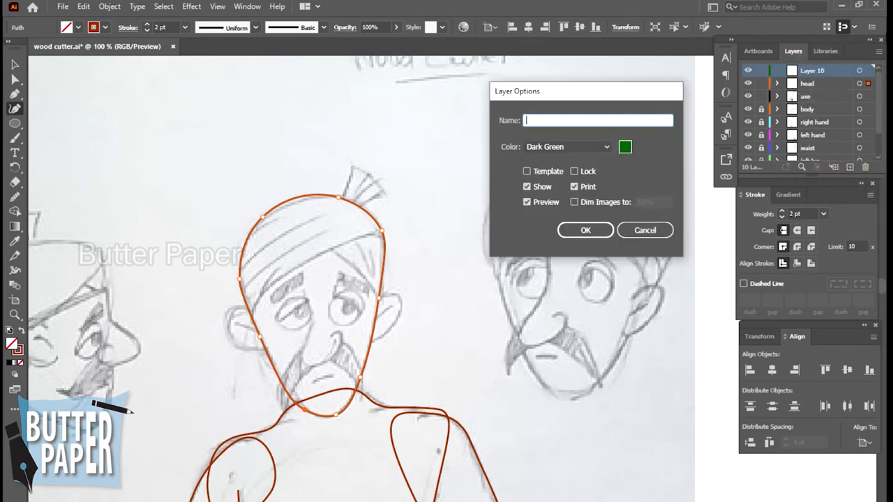
pyautogui.click(584, 230)
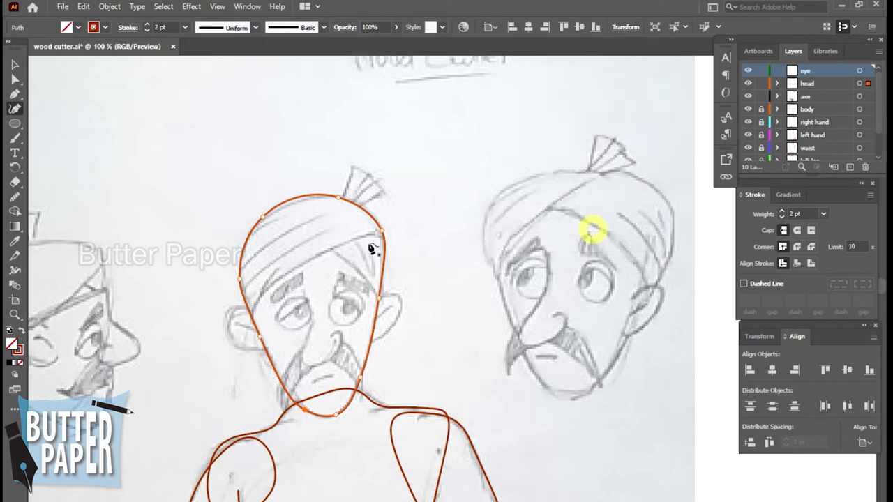
pyautogui.click(15, 123)
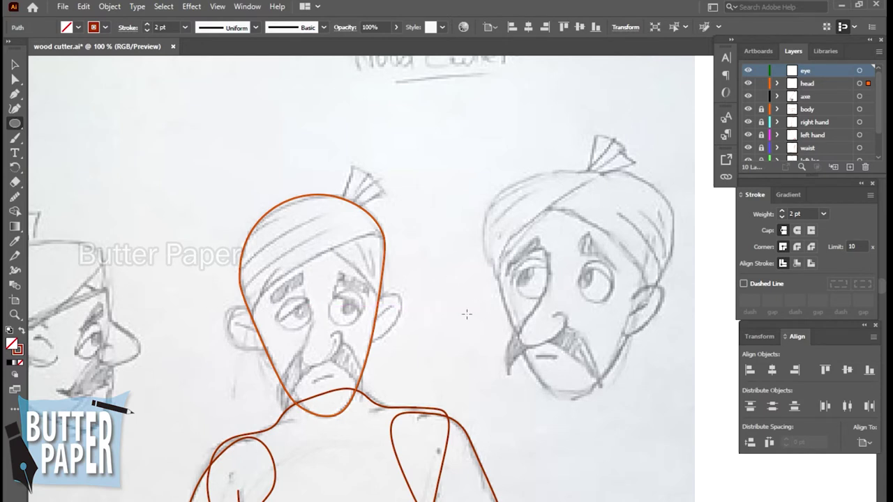
# Step: Draw a circle over the woodcutter's right eye and nudge it into place
pyautogui.moveTo(360, 309); pyautogui.dragTo(332, 281)
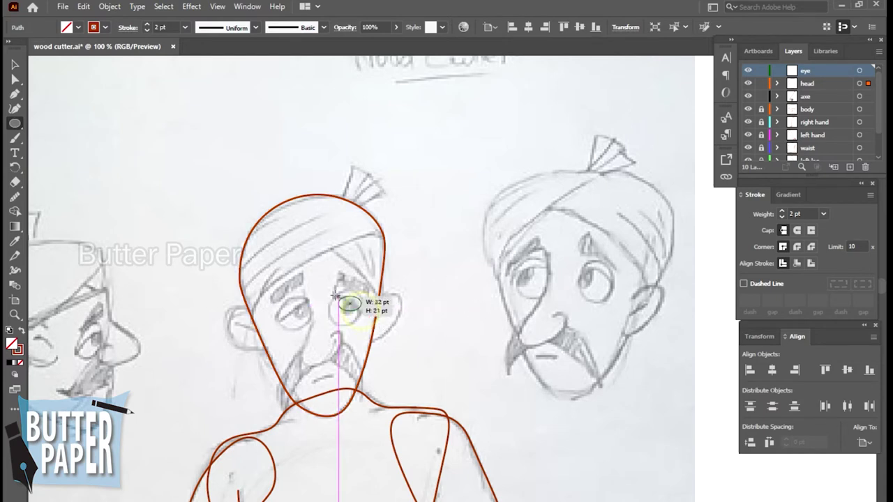
pyautogui.moveTo(332, 281); pyautogui.dragTo(328, 278)
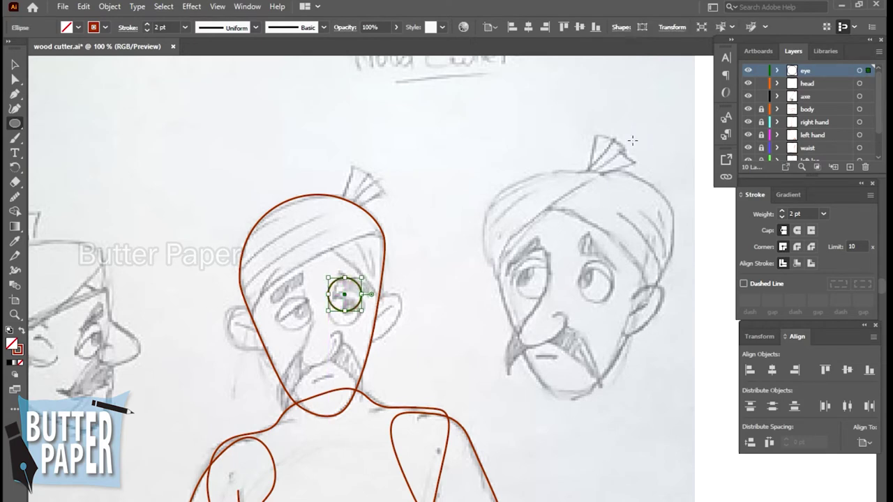
pyautogui.press('Down')
pyautogui.press('Down')
pyautogui.press('Down')
pyautogui.press('Down')
pyautogui.press('Down')
pyautogui.press('Down')
pyautogui.press('Down')
pyautogui.press('Down')
pyautogui.press('Down')
pyautogui.press('Down')
pyautogui.press('Down')
pyautogui.press('Down')
pyautogui.press('Down')
pyautogui.press('Down')
pyautogui.press('Down')
pyautogui.press('Down')
pyautogui.press('Down')
pyautogui.click(15, 64)
pyautogui.click(422, 145)
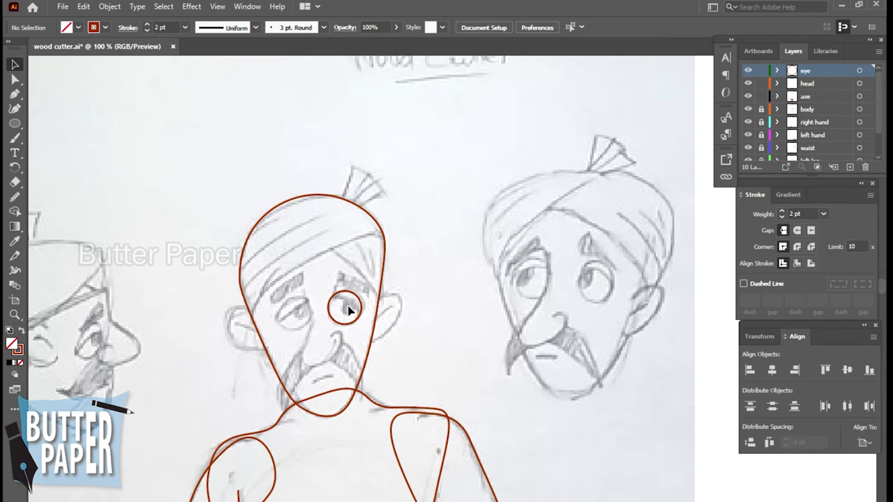
# Step: Draw a small 16 pt pupil circle inside the eye ring and zoom in on the eye
pyautogui.click(16, 124)
pyautogui.moveTo(345, 307); pyautogui.dragTo(351, 311)
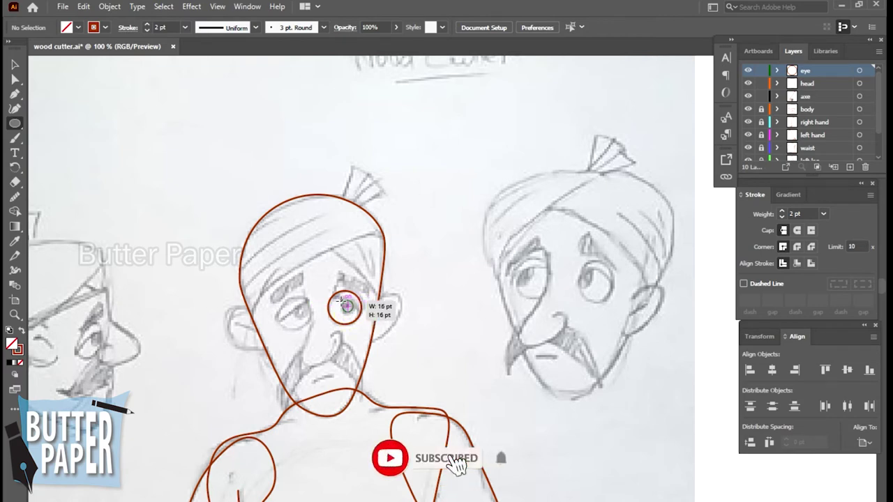
pyautogui.moveTo(346, 305); pyautogui.dragTo(347, 305)
pyautogui.click(15, 64)
pyautogui.click(561, 174)
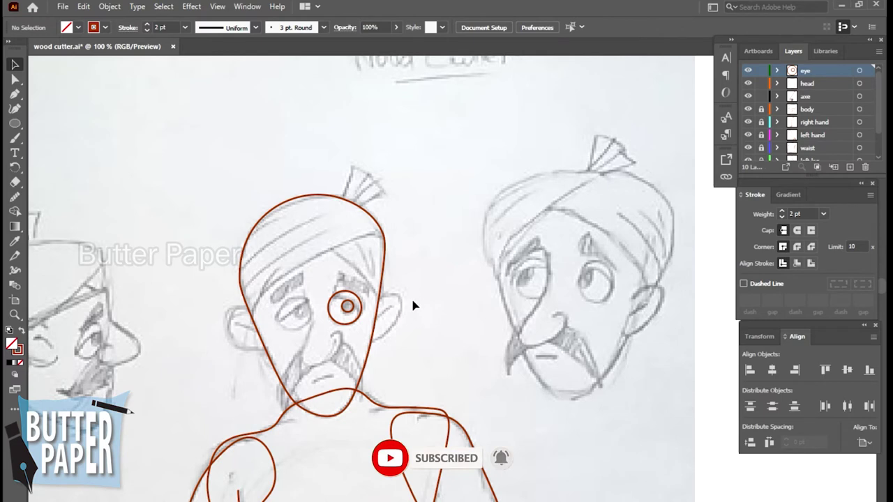
pyautogui.click(347, 307)
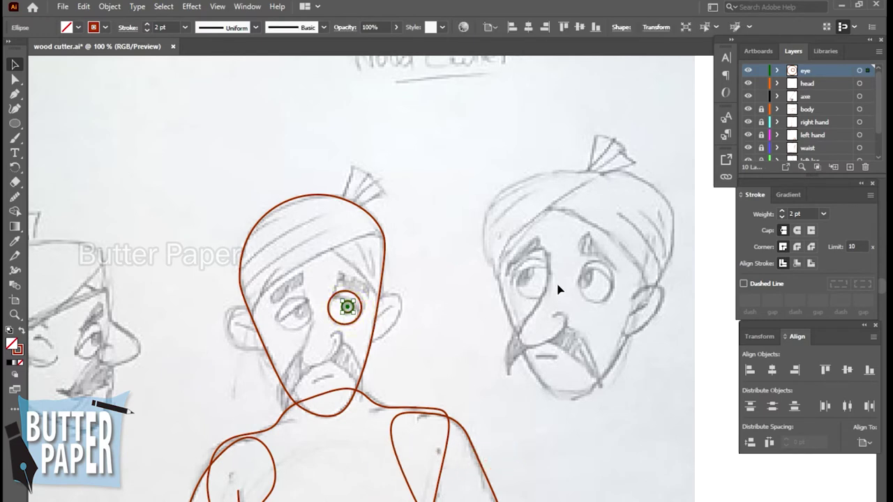
pyautogui.click(264, 142)
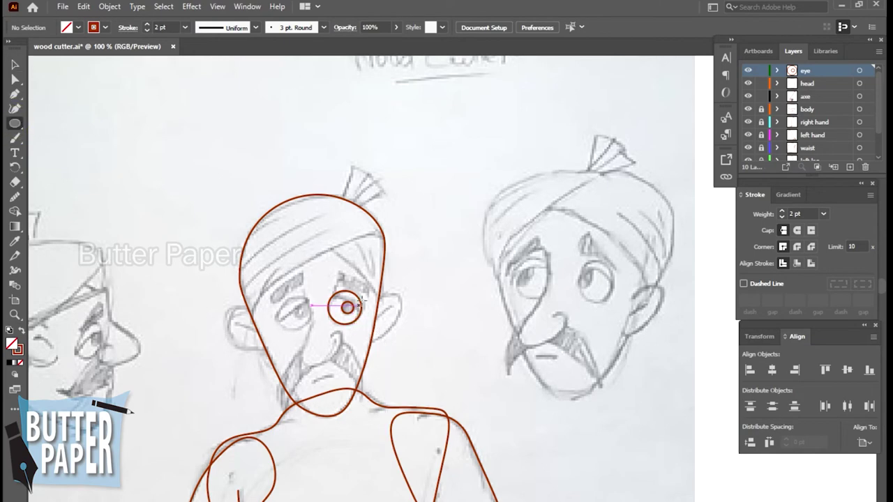
pyautogui.press('z')
pyautogui.click(365, 310)
# Step: Zoom to 600% on the eye and draw a tiny highlight circle in the pupil
pyautogui.moveTo(618, 308); pyautogui.dragTo(490, 361)
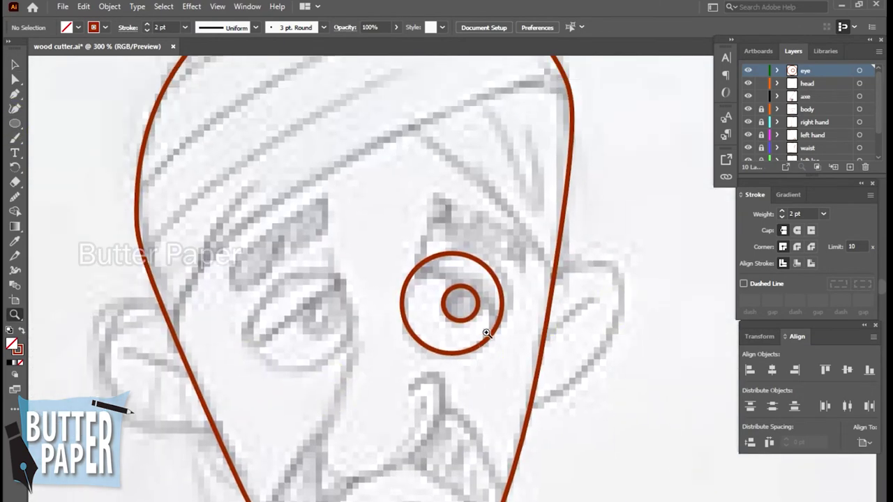
pyautogui.click(484, 333)
pyautogui.click(471, 283)
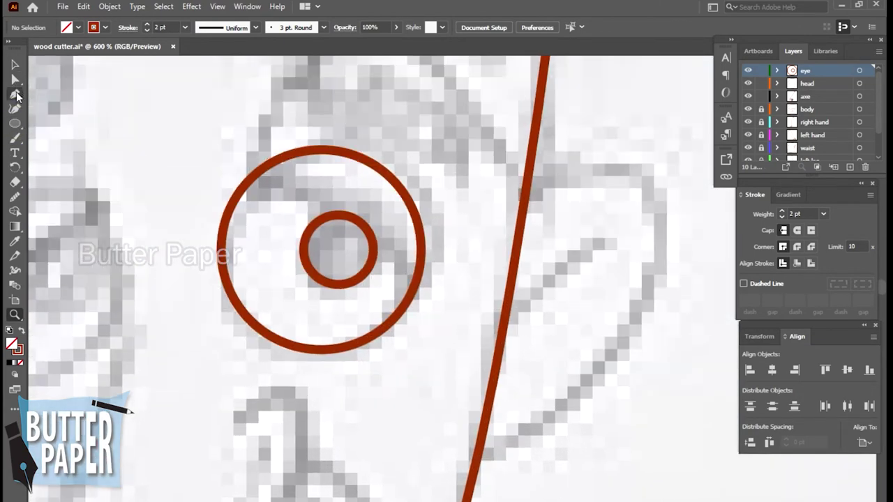
pyautogui.click(15, 124)
pyautogui.moveTo(346, 251); pyautogui.dragTo(340, 248)
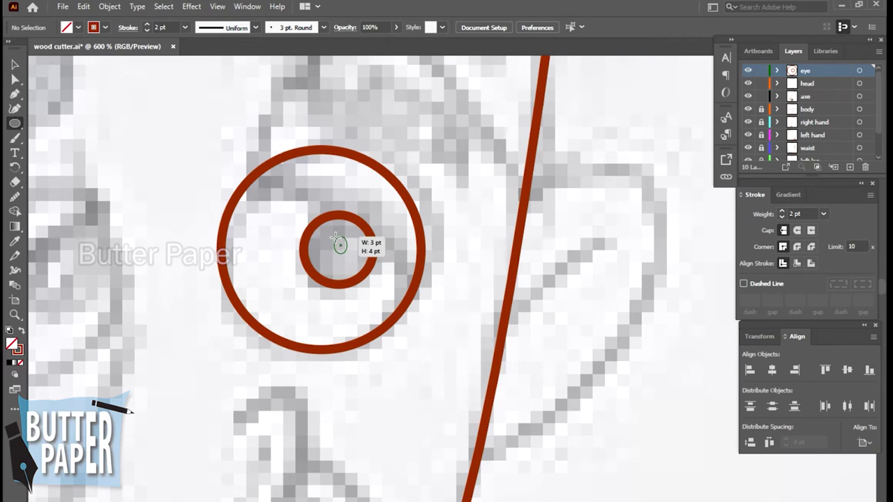
pyautogui.moveTo(340, 249); pyautogui.dragTo(340, 234)
# Step: Give the highlight circle a 0.25 pt outline and a white fill
pyautogui.click(16, 64)
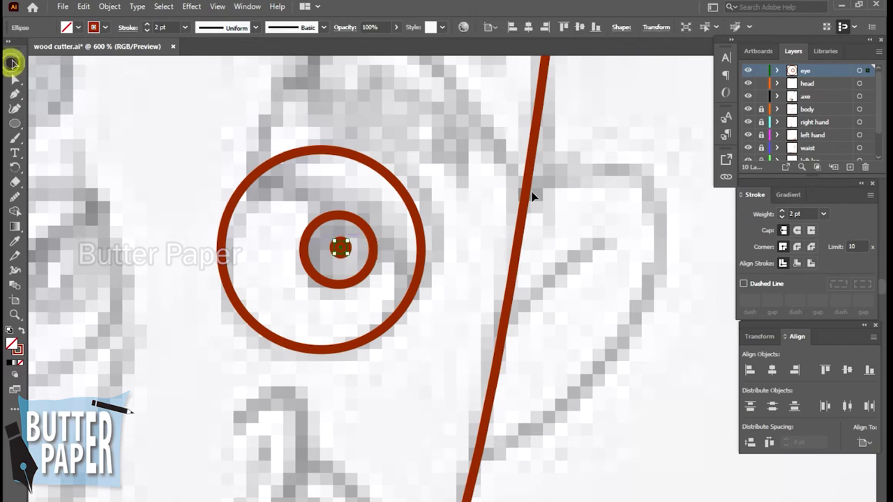
pyautogui.click(563, 196)
pyautogui.click(344, 248)
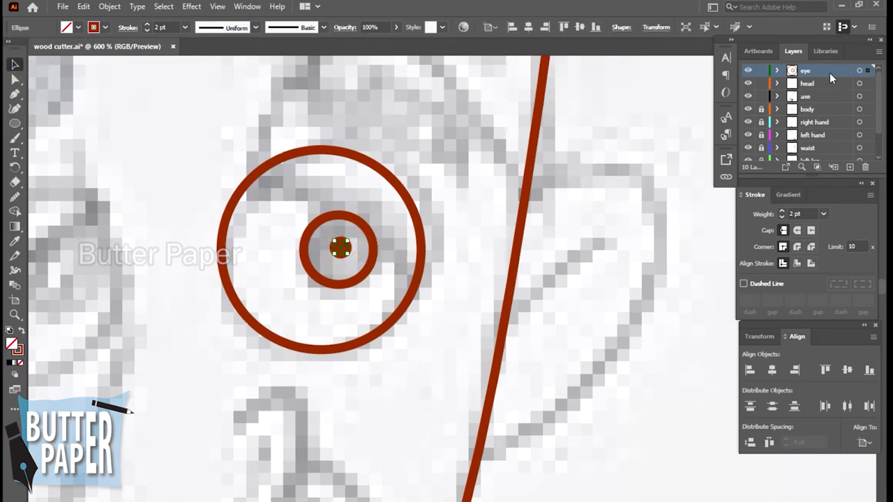
pyautogui.click(824, 214)
pyautogui.click(841, 229)
pyautogui.click(12, 363)
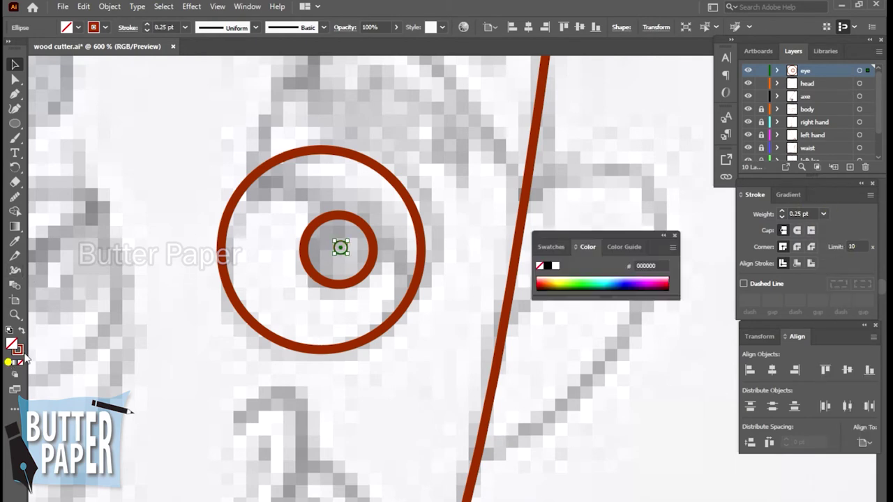
pyautogui.click(555, 265)
pyautogui.click(674, 236)
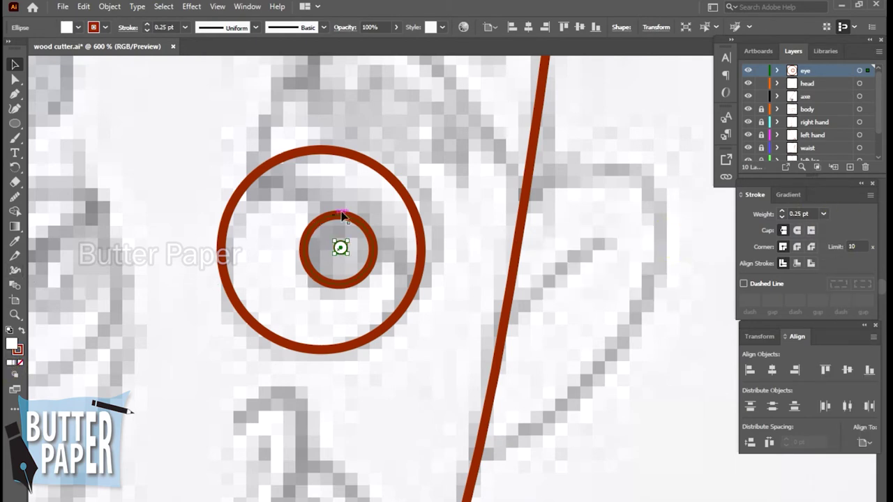
# Step: Give the pupil circle a 0.75 pt outline and a black fill
pyautogui.click(342, 213)
pyautogui.click(823, 214)
pyautogui.click(843, 249)
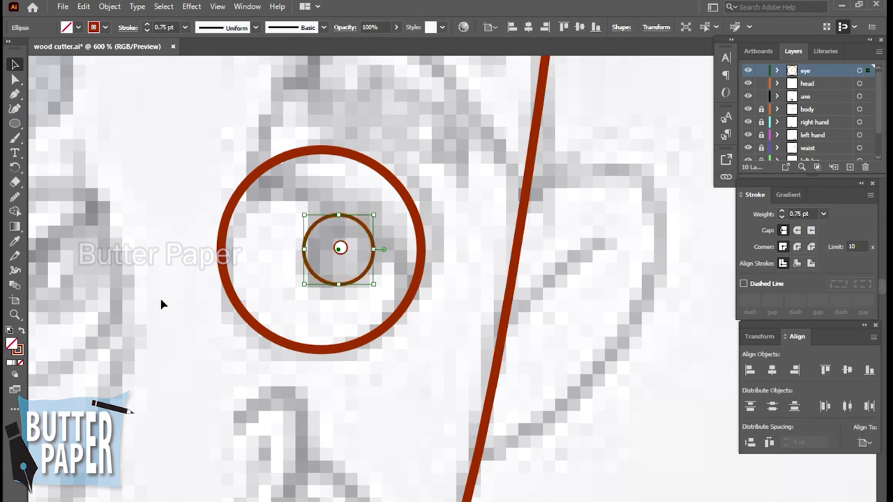
pyautogui.click(11, 363)
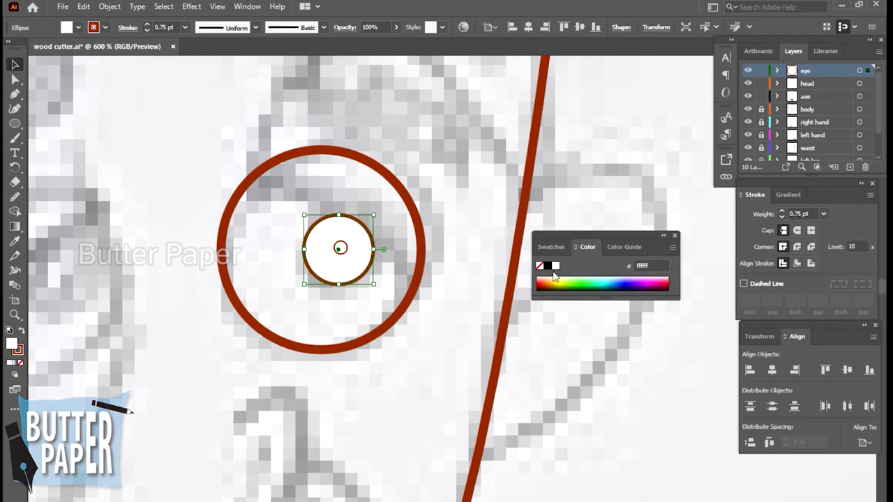
pyautogui.click(547, 267)
pyautogui.click(674, 236)
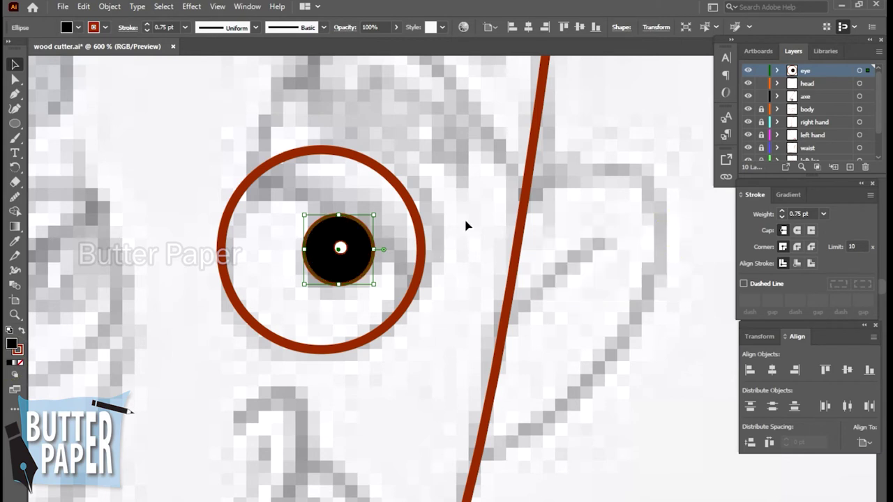
# Step: Fill the outer eye ring white to form the eyeball, then zoom out to the face
pyautogui.click(415, 217)
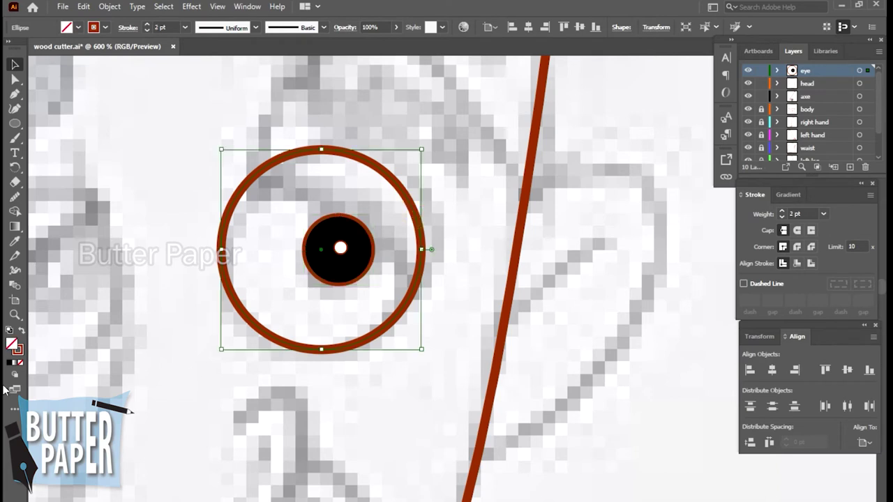
pyautogui.click(11, 362)
pyautogui.click(555, 265)
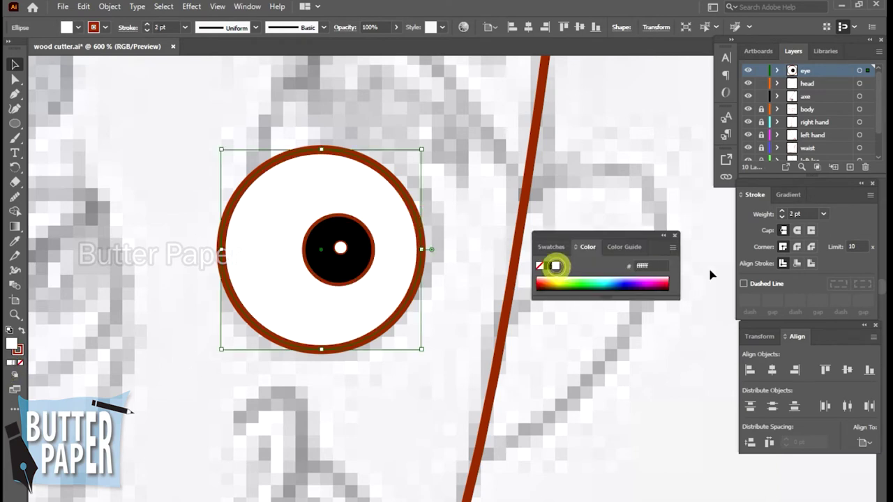
pyautogui.click(674, 235)
pyautogui.click(575, 330)
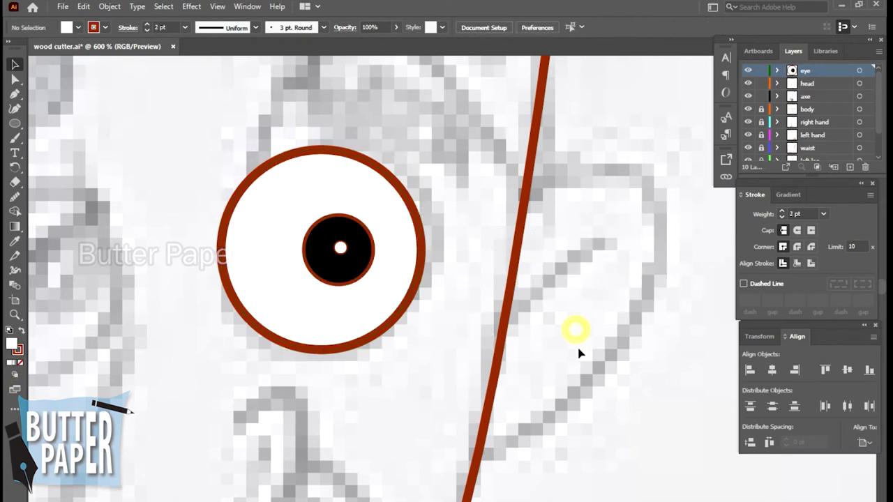
pyautogui.press('z')
pyautogui.keyDown('alt'); pyautogui.click(550, 355); pyautogui.keyUp('alt')
pyautogui.keyDown('alt'); pyautogui.click(542, 355); pyautogui.keyUp('alt')
pyautogui.keyDown('alt'); pyautogui.click(542, 355); pyautogui.keyUp('alt')
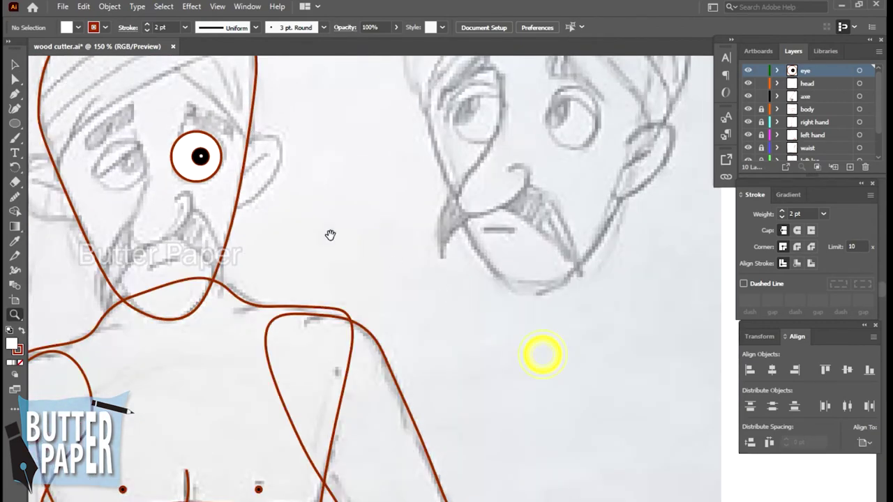
# Step: Group the finished eye's parts into one object and nudge it slightly right and down
pyautogui.click(499, 424)
pyautogui.press('v')
pyautogui.click(400, 378)
pyautogui.moveTo(325, 305); pyautogui.dragTo(394, 342)
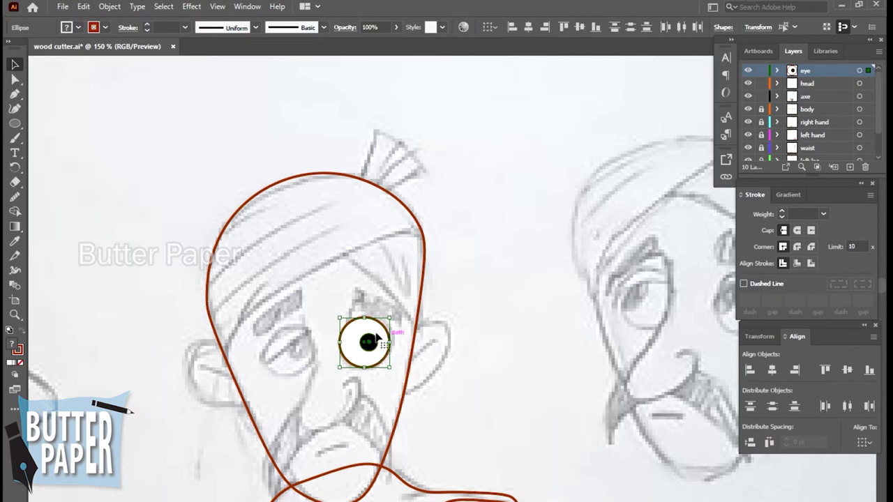
pyautogui.rightClick(371, 332)
pyautogui.click(429, 152)
pyautogui.click(531, 404)
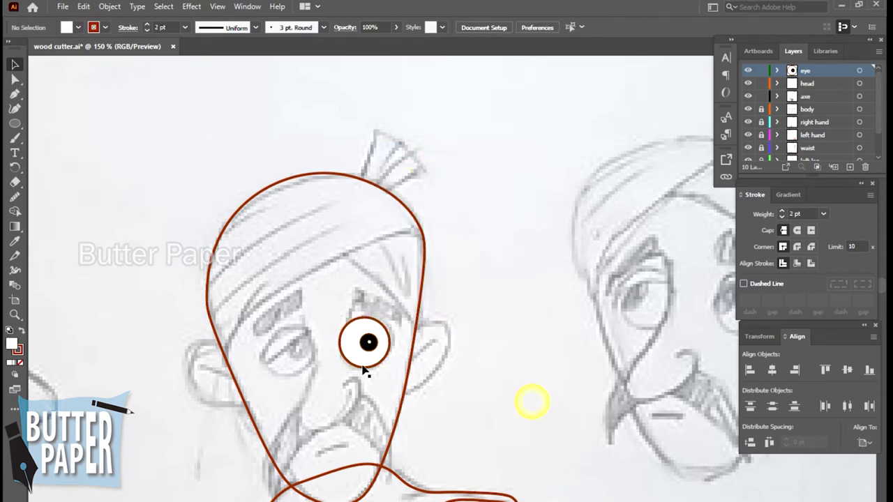
pyautogui.click(379, 322)
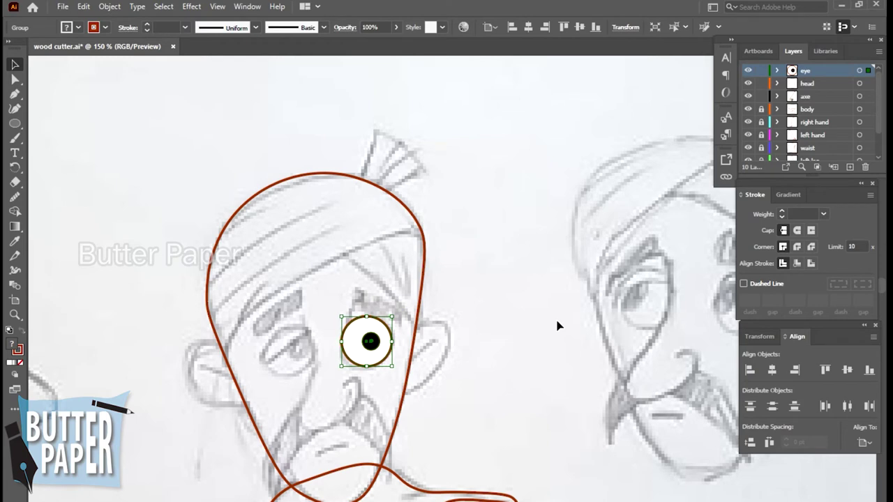
pyautogui.press('Right')
pyautogui.press('Down')
pyautogui.click(505, 318)
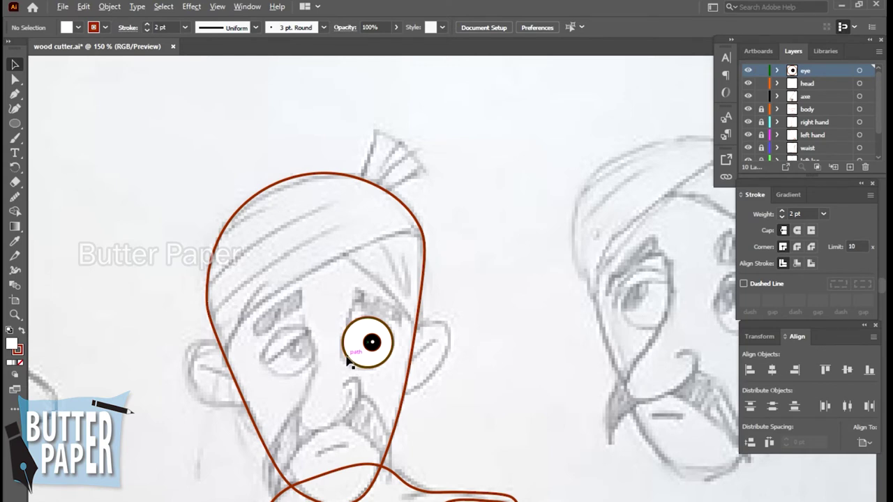
# Step: Alt-drag a copy of the eye group over the left sketched eye and nudge it into place
pyautogui.moveTo(344, 361); pyautogui.dragTo(269, 376)
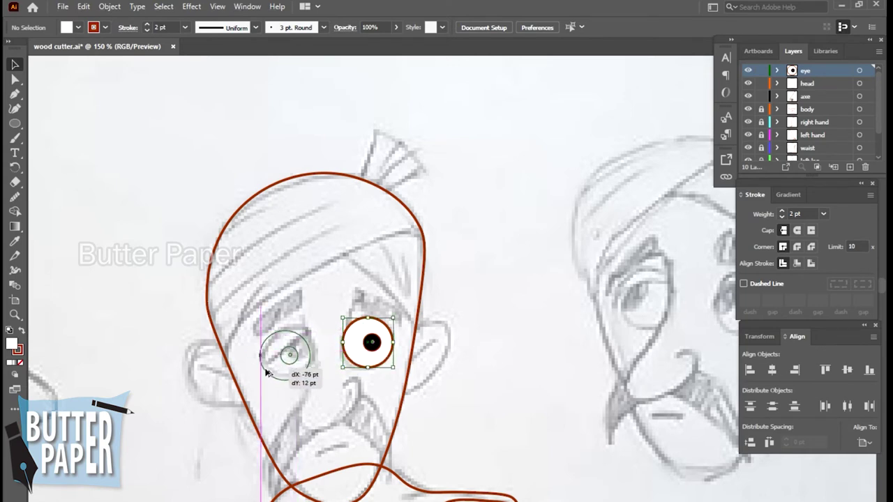
pyautogui.moveTo(269, 377); pyautogui.dragTo(272, 368)
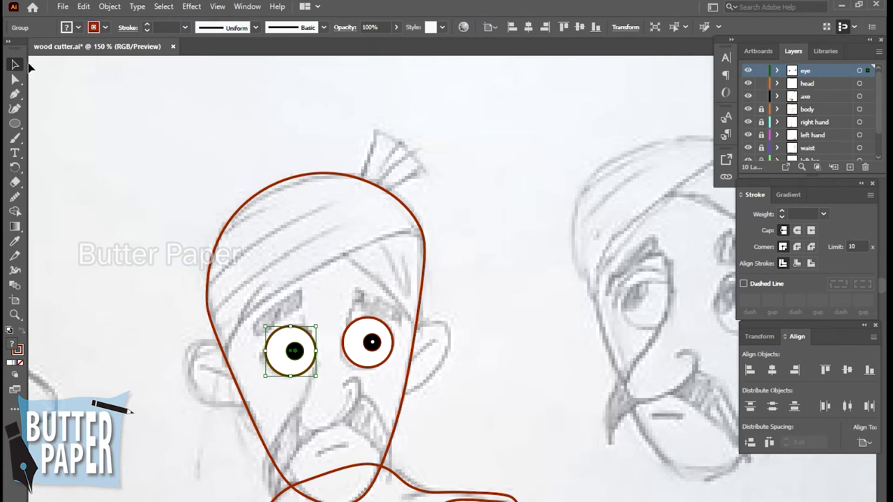
pyautogui.click(187, 121)
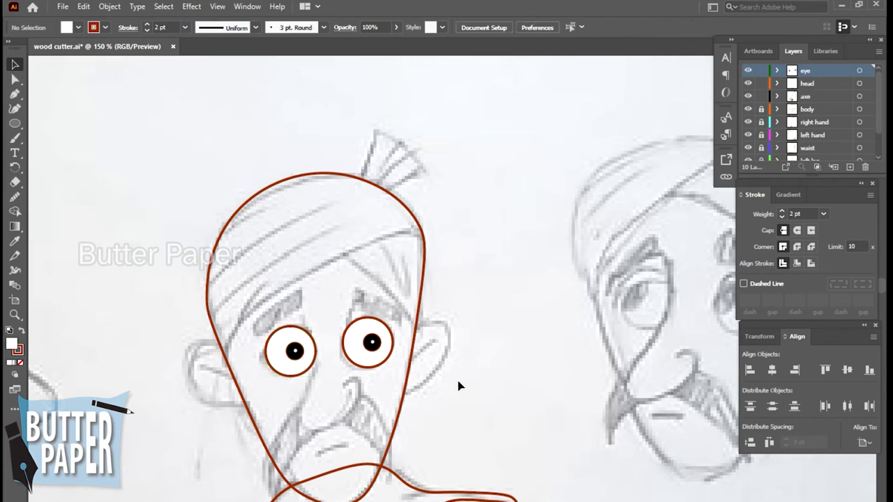
pyautogui.click(296, 337)
pyautogui.moveTo(295, 329); pyautogui.dragTo(292, 330)
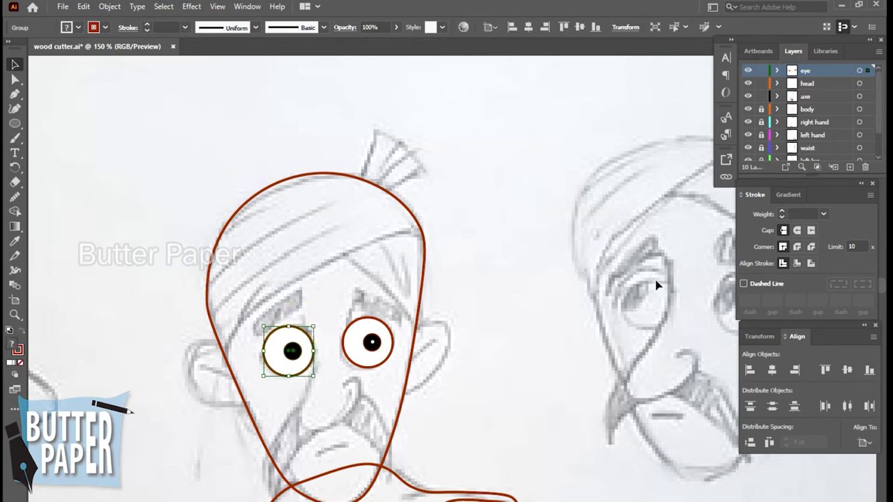
pyautogui.press('Left')
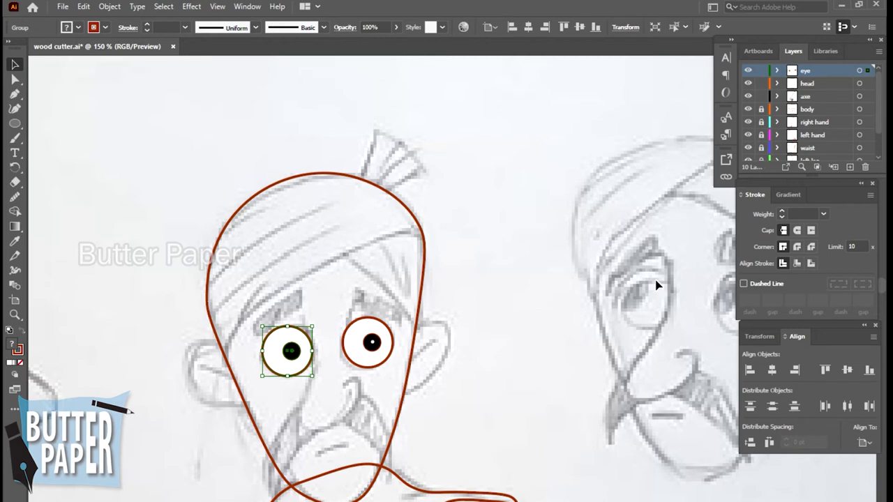
pyautogui.press('Left')
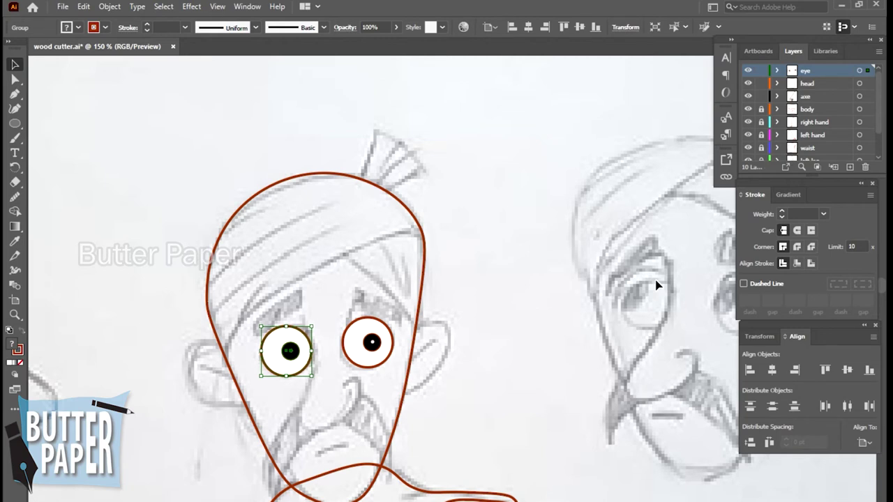
pyautogui.click(539, 299)
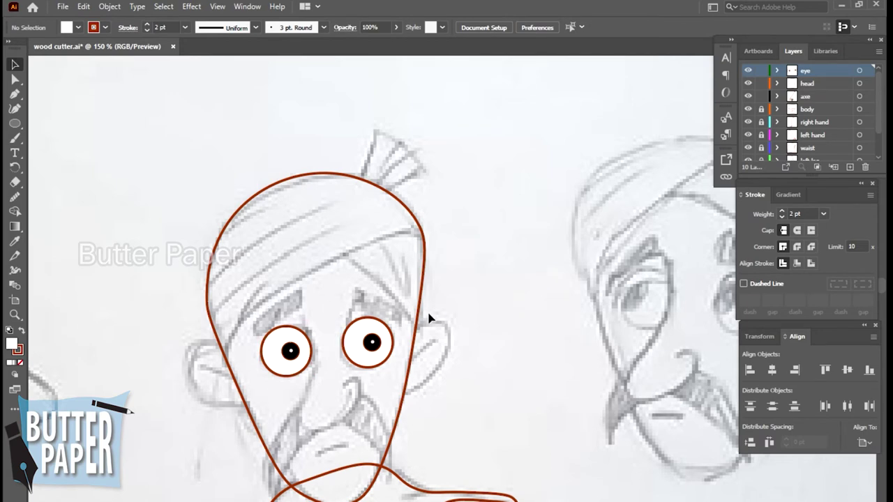
pyautogui.click(15, 137)
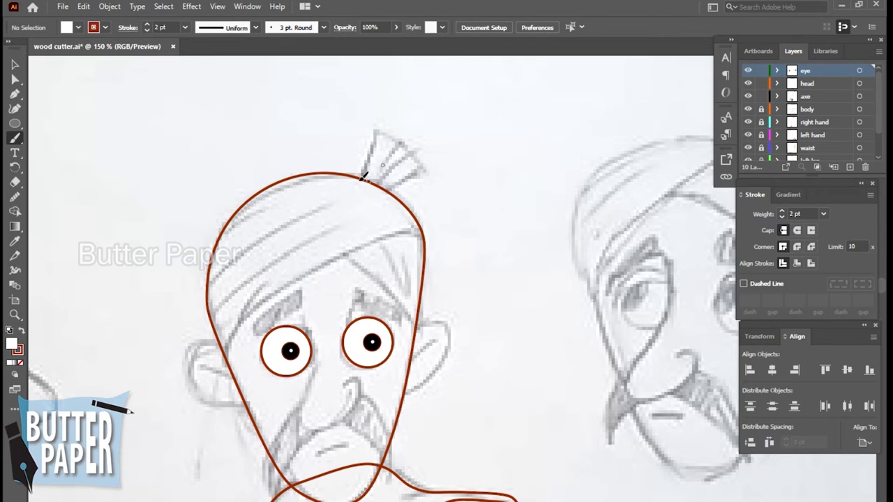
# Step: Open the Paintbrush tool options and dismiss them without changes
pyautogui.doubleClick(17, 140)
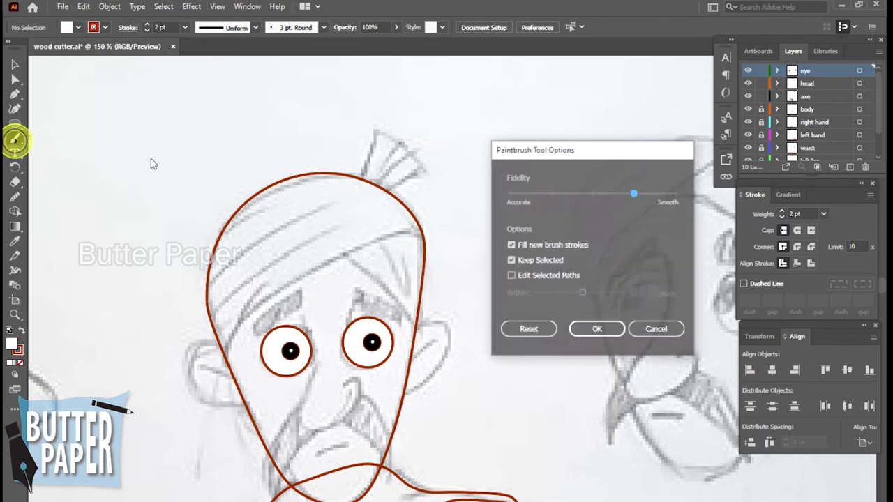
pyautogui.click(643, 330)
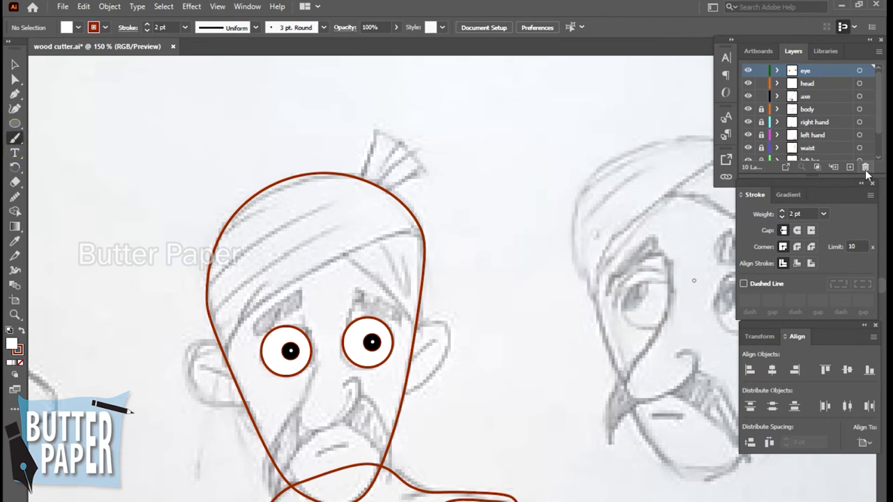
pyautogui.moveTo(843, 184)
pyautogui.mouseDown()
pyautogui.moveTo(681, 192)
pyautogui.moveTo(841, 182)
pyautogui.mouseUp()
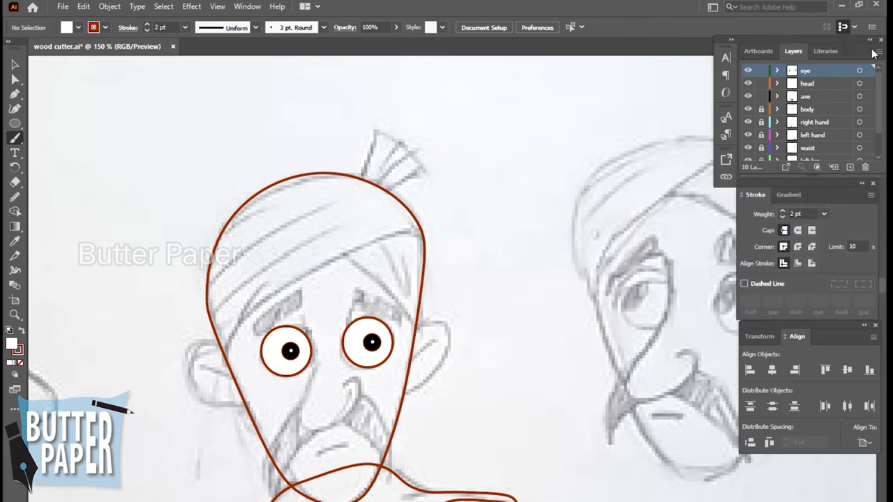
# Step: Show the Brushes panel beside the drawing and choose the 3 pt. Oval brush
pyautogui.click(247, 7)
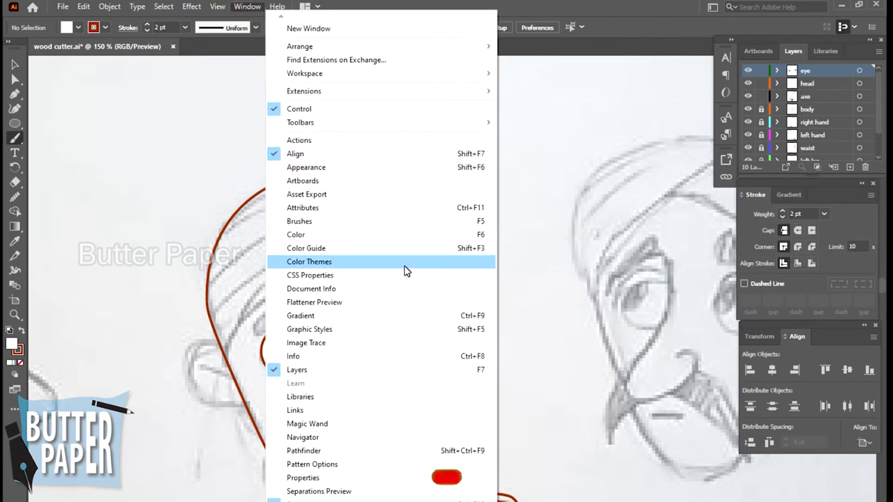
pyautogui.click(327, 221)
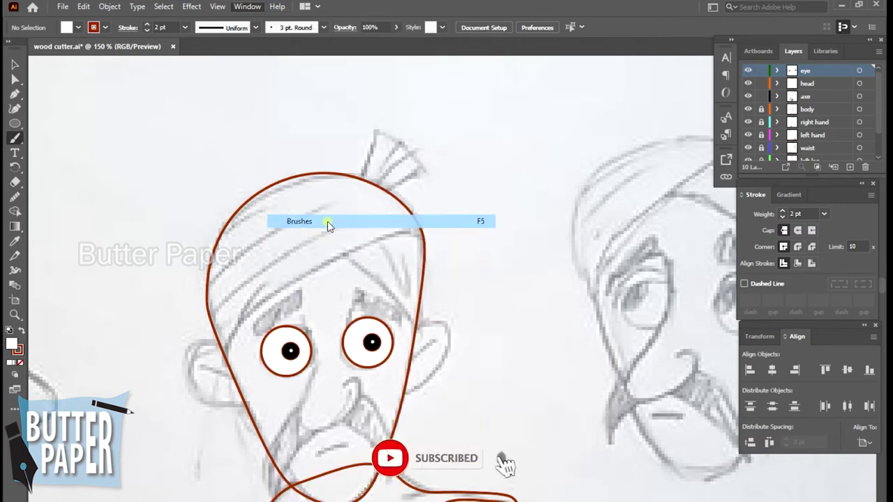
pyautogui.moveTo(50, 7)
pyautogui.mouseDown()
pyautogui.moveTo(619, 138)
pyautogui.moveTo(639, 131)
pyautogui.mouseUp()
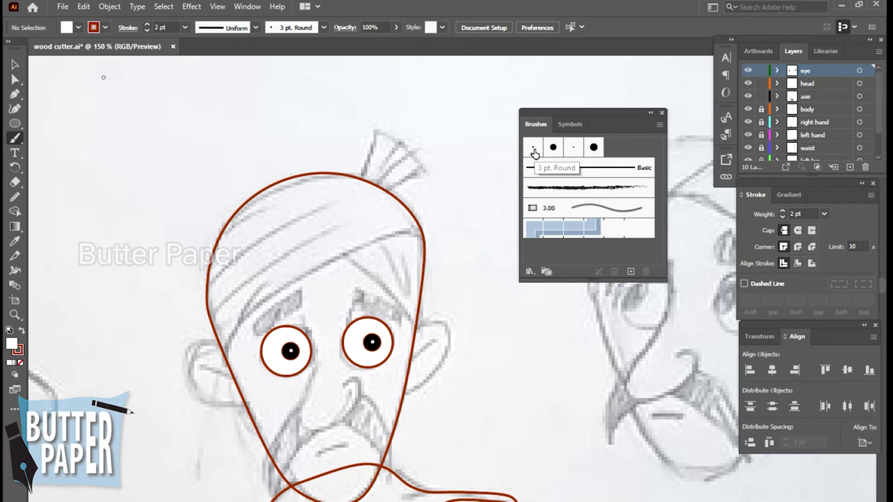
pyautogui.click(575, 149)
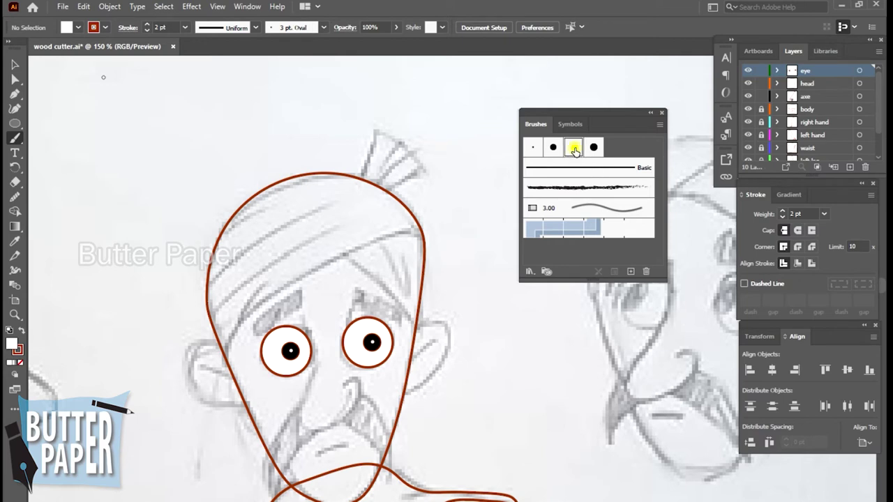
# Step: Paint an eyebrow stroke above each eye, with fill set to None
pyautogui.moveTo(256, 330); pyautogui.dragTo(304, 298)
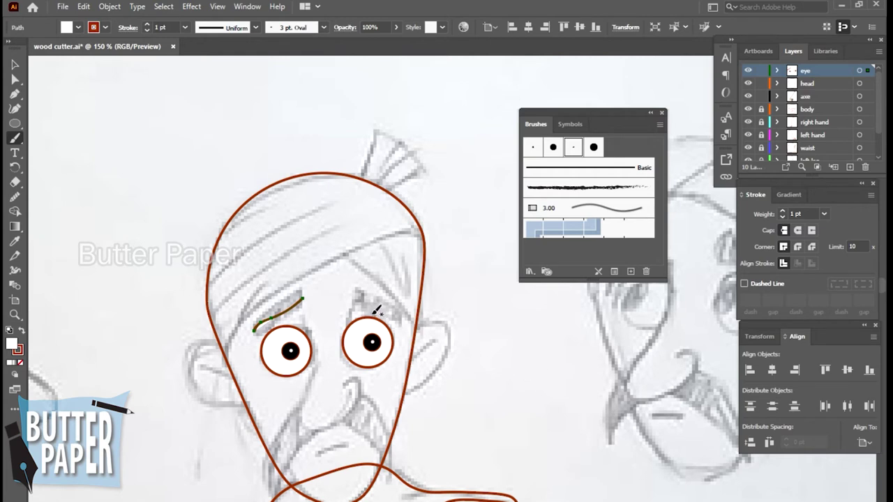
pyautogui.moveTo(351, 294); pyautogui.dragTo(410, 314)
pyautogui.click(20, 363)
# Step: Close the Brushes panel and select both eyebrow strokes with the Selection tool
pyautogui.click(662, 113)
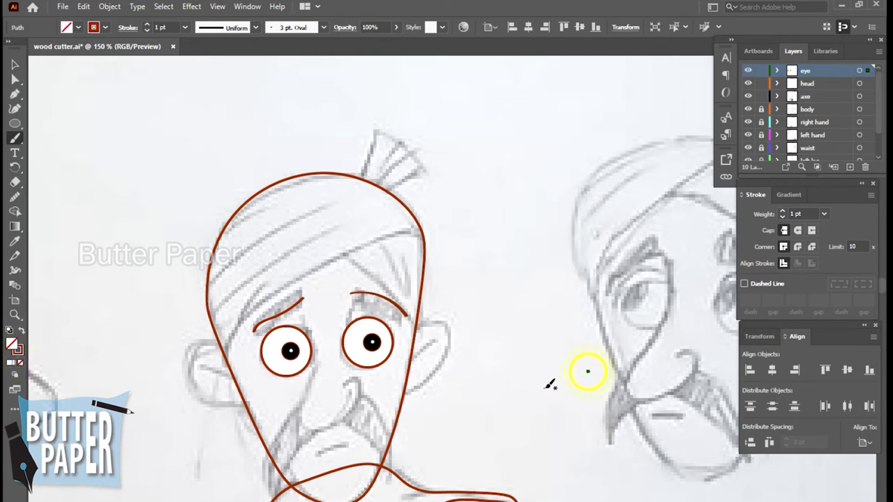
pyautogui.click(14, 64)
pyautogui.click(295, 303)
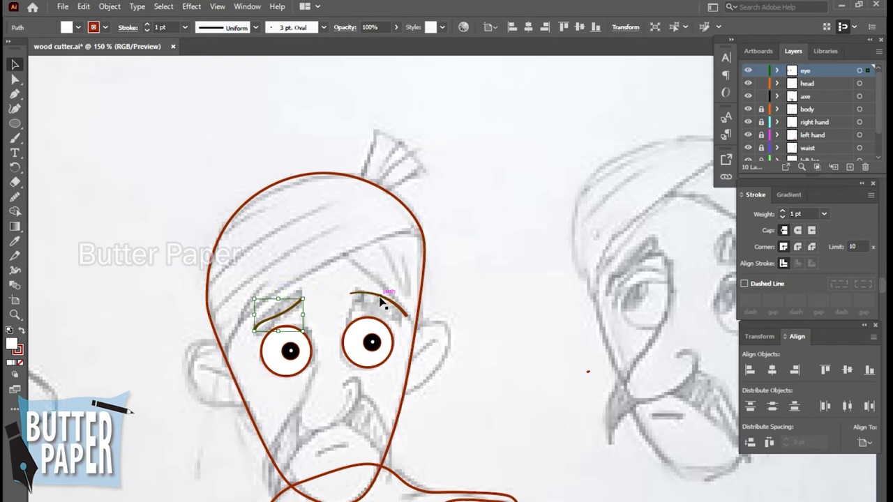
pyautogui.click(382, 301)
pyautogui.keyDown('shift'); pyautogui.click(284, 311); pyautogui.keyUp('shift')
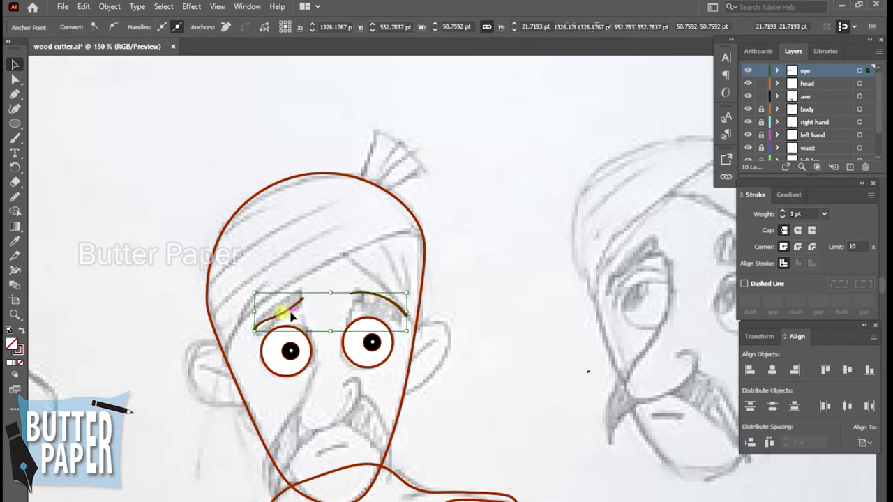
# Step: Try black and several grey fill shades on the eyebrows from the Color Guide
pyautogui.click(9, 363)
pyautogui.click(547, 265)
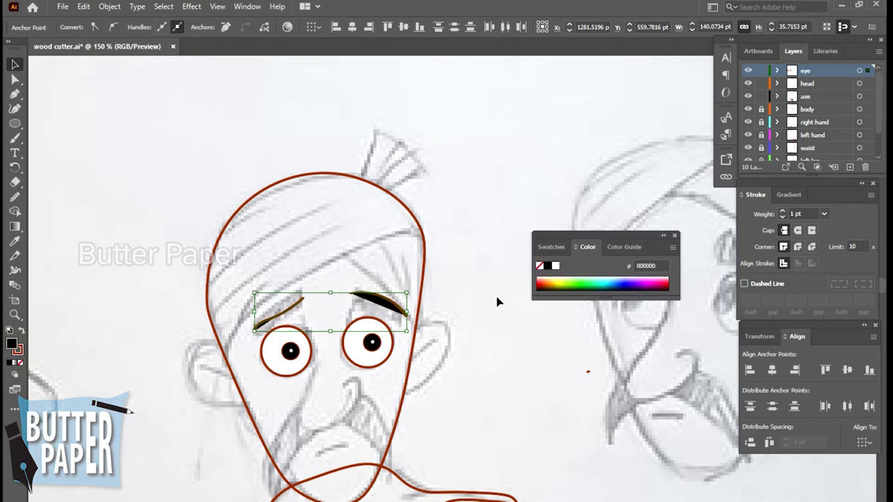
pyautogui.click(623, 247)
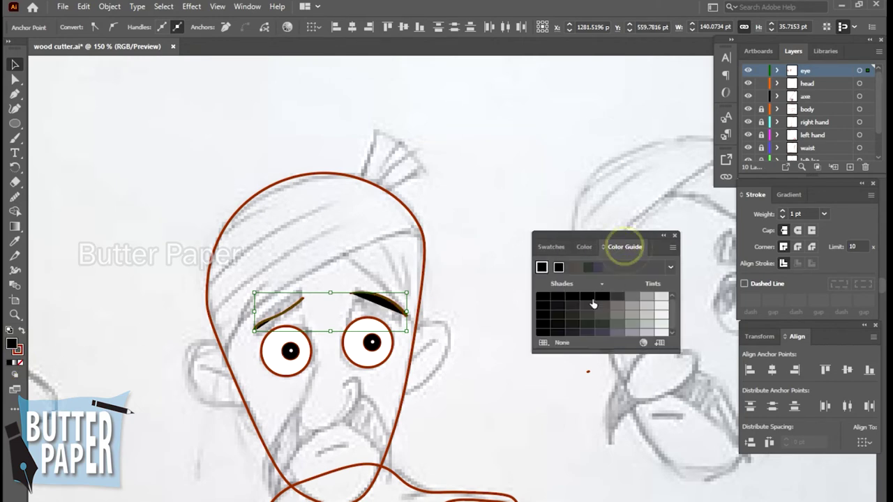
pyautogui.click(645, 300)
pyautogui.click(632, 296)
pyautogui.click(617, 297)
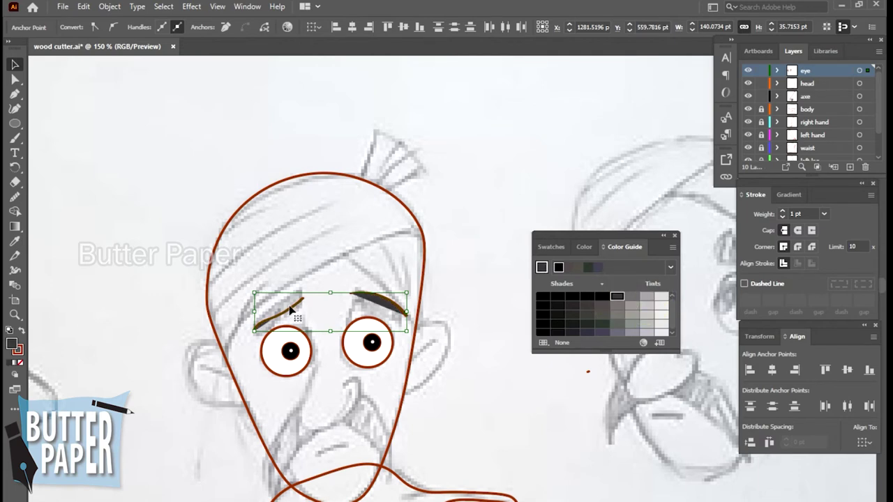
pyautogui.click(580, 248)
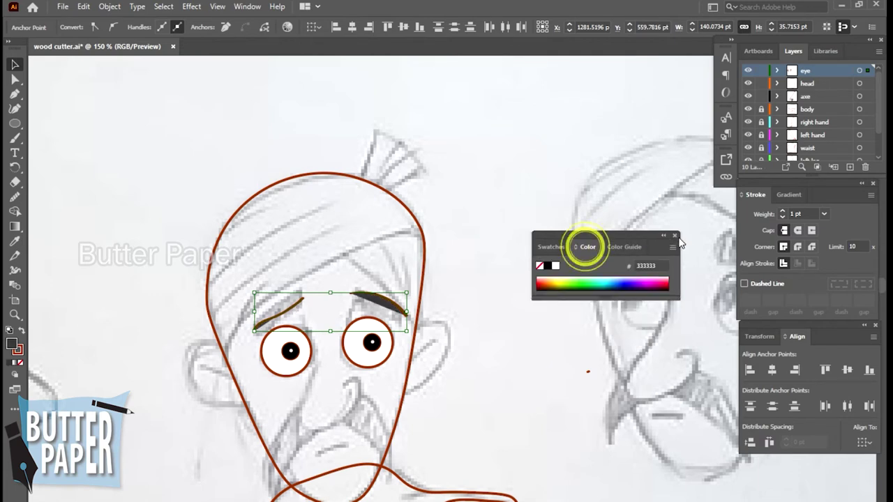
pyautogui.click(676, 236)
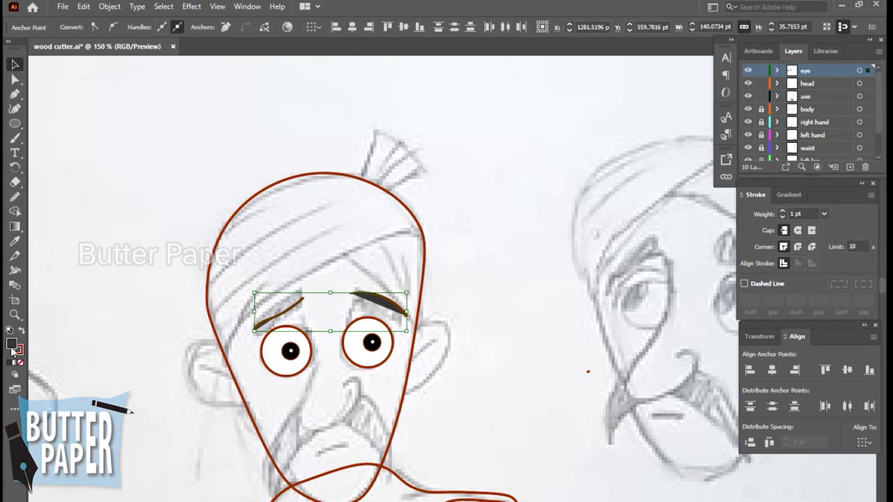
# Step: Reset the eyebrows' fill to None and check the stroke colour picker without changes
pyautogui.click(20, 363)
pyautogui.click(513, 295)
pyautogui.click(399, 303)
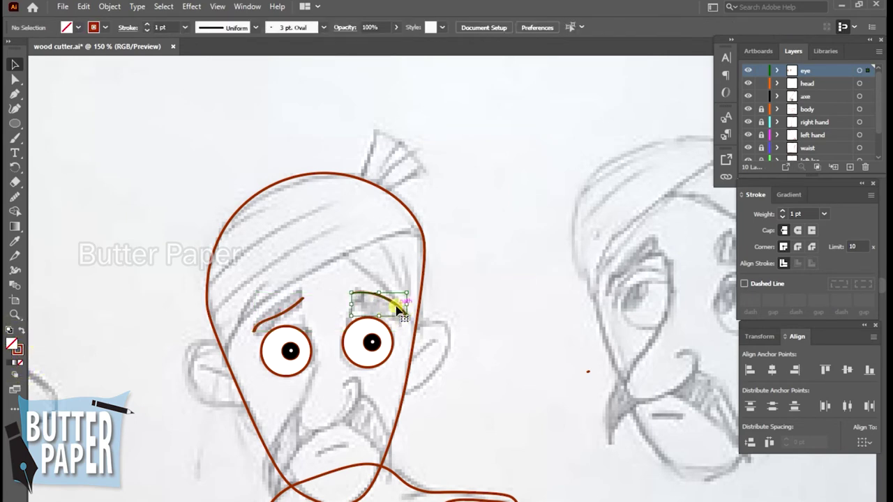
pyautogui.click(507, 335)
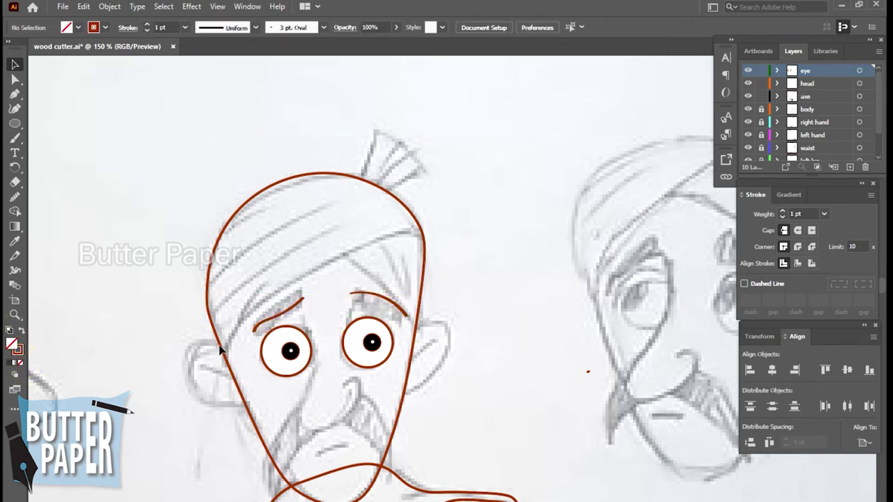
pyautogui.doubleClick(17, 350)
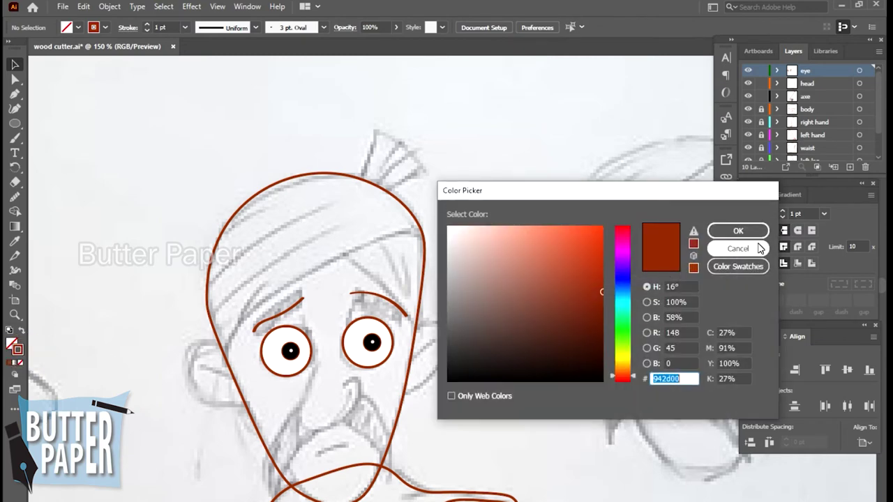
pyautogui.click(737, 231)
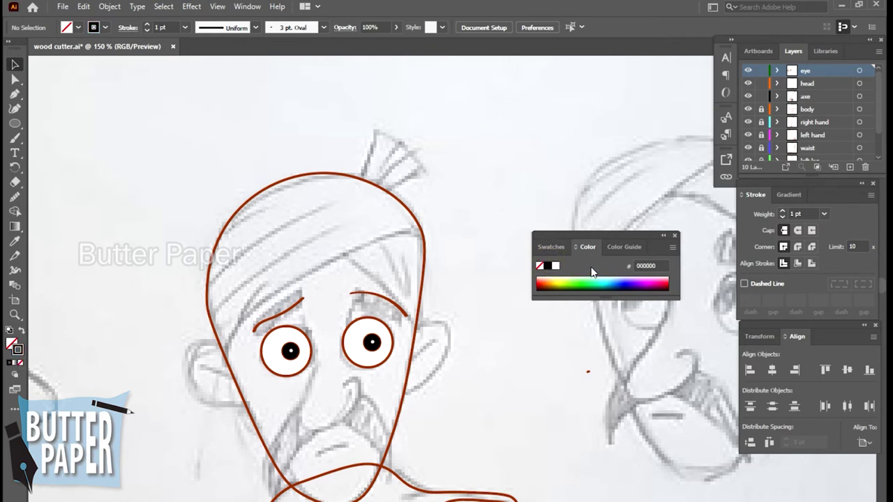
# Step: Give both eyebrows a dark grey stroke from the Color Guide shades
pyautogui.click(384, 298)
pyautogui.keyDown('shift'); pyautogui.click(255, 326); pyautogui.keyUp('shift')
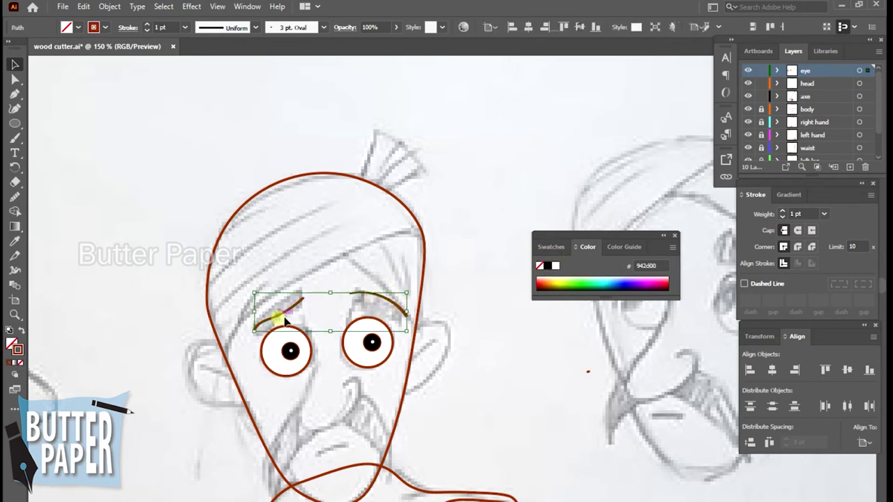
pyautogui.click(548, 266)
pyautogui.click(621, 250)
pyautogui.click(632, 296)
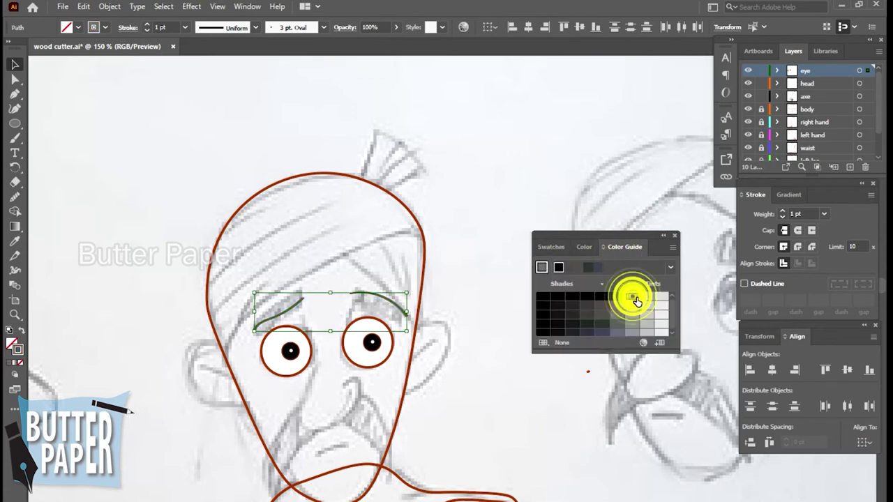
pyautogui.click(673, 237)
pyautogui.click(567, 376)
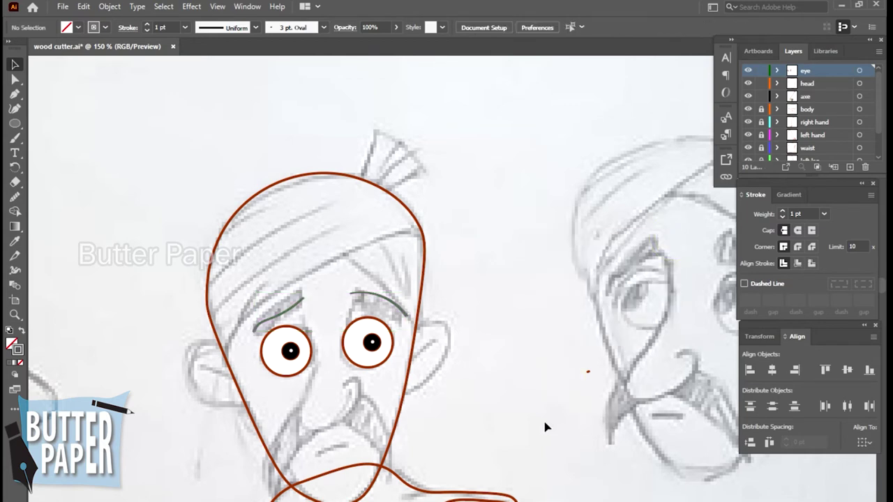
pyautogui.click(388, 299)
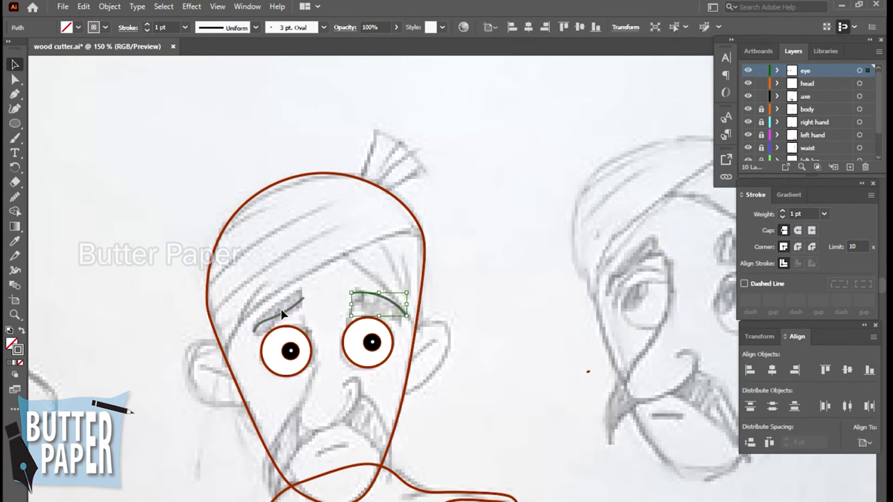
# Step: Give both eyebrows a dark stroke colour chosen in the Color Picker
pyautogui.keyDown('shift'); pyautogui.click(292, 305); pyautogui.keyUp('shift')
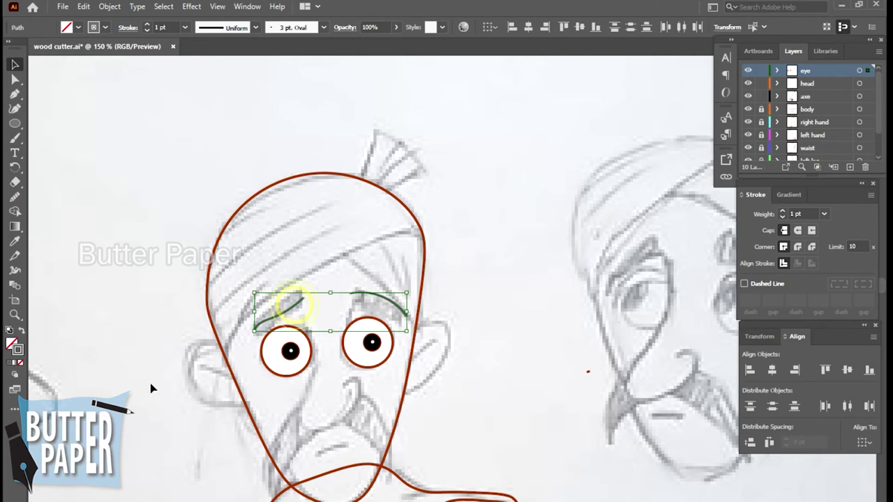
pyautogui.click(21, 364)
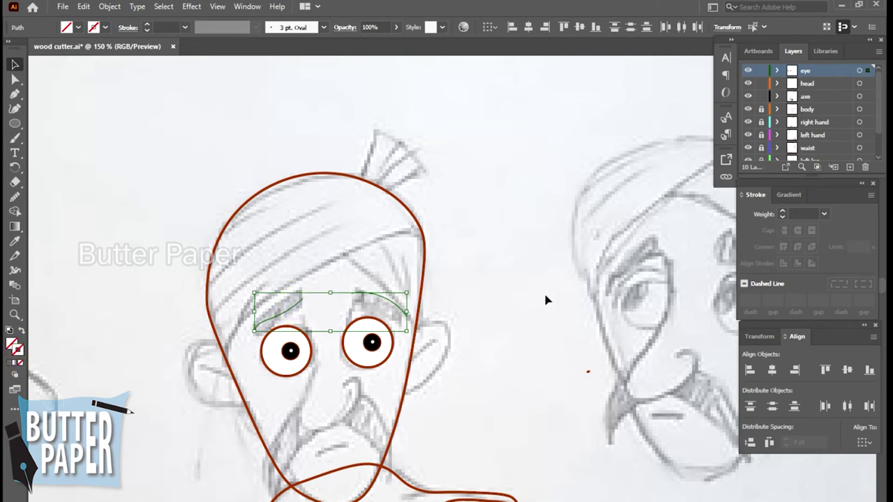
pyautogui.click(290, 309)
pyautogui.keyDown('shift'); pyautogui.click(391, 301); pyautogui.keyUp('shift')
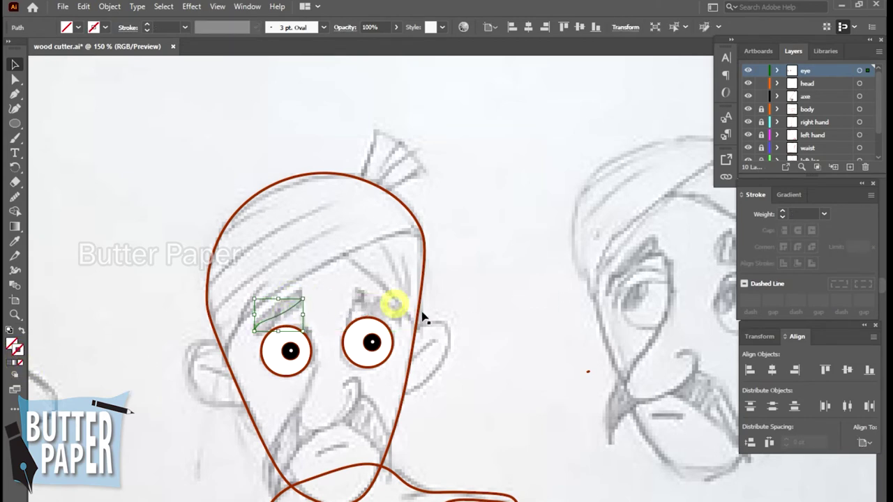
pyautogui.keyDown('shift'); pyautogui.click(405, 307); pyautogui.keyUp('shift')
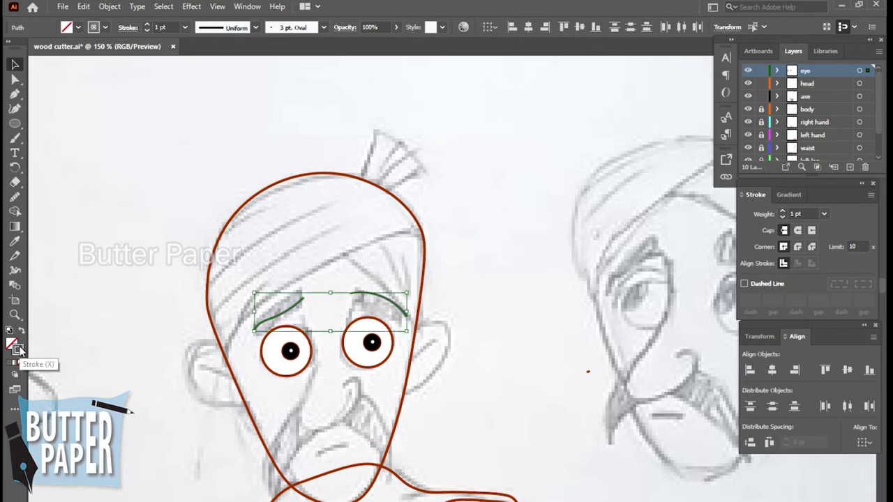
pyautogui.doubleClick(14, 343)
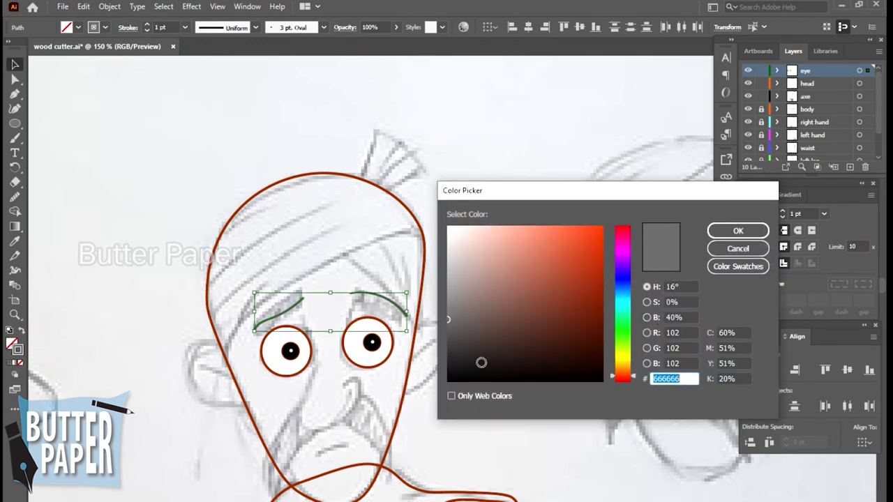
pyautogui.click(481, 362)
pyautogui.click(729, 231)
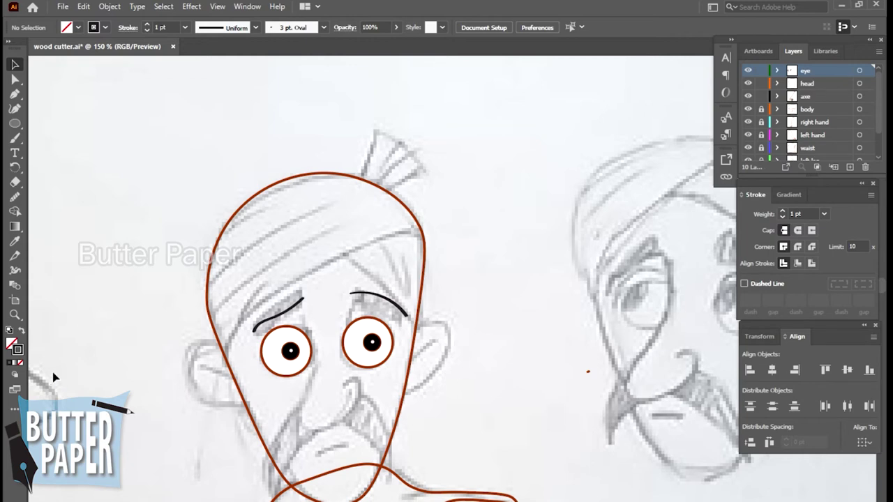
# Step: Try olive, dark green and black fills on both eyebrows
pyautogui.click(8, 362)
pyautogui.click(549, 282)
pyautogui.click(673, 235)
pyautogui.click(279, 313)
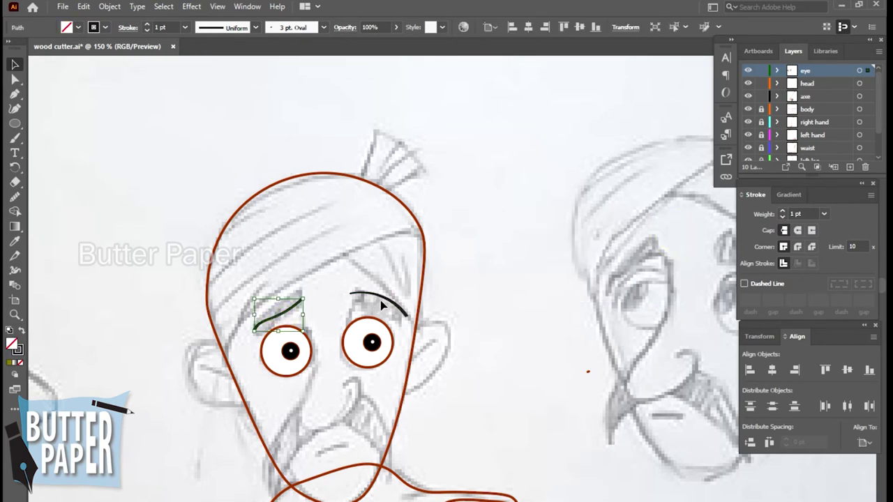
pyautogui.keyDown('shift'); pyautogui.click(384, 300); pyautogui.keyUp('shift')
pyautogui.click(11, 364)
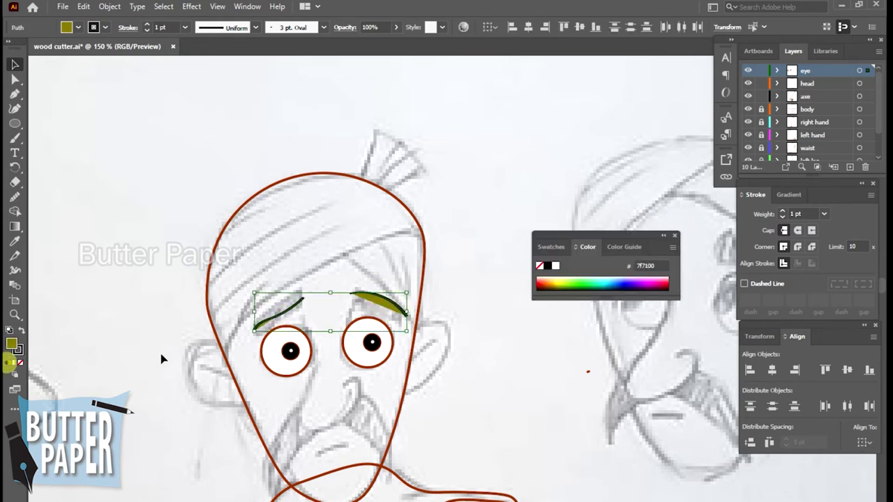
pyautogui.click(579, 287)
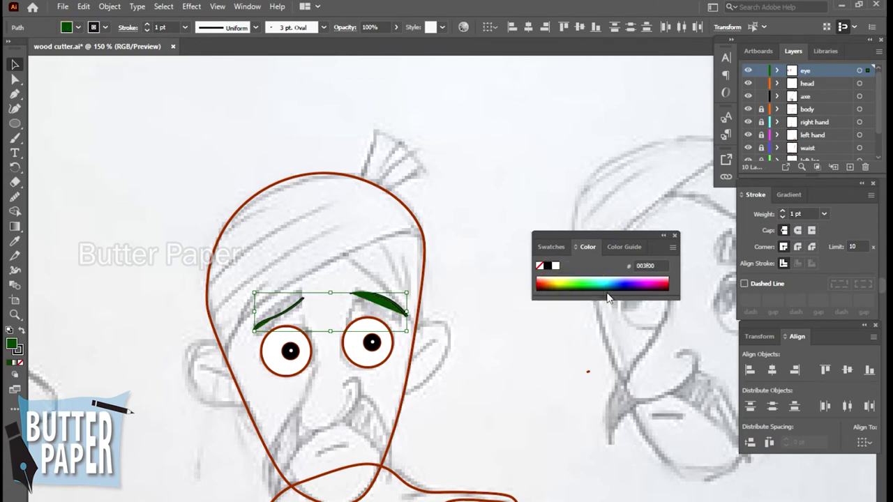
pyautogui.click(547, 265)
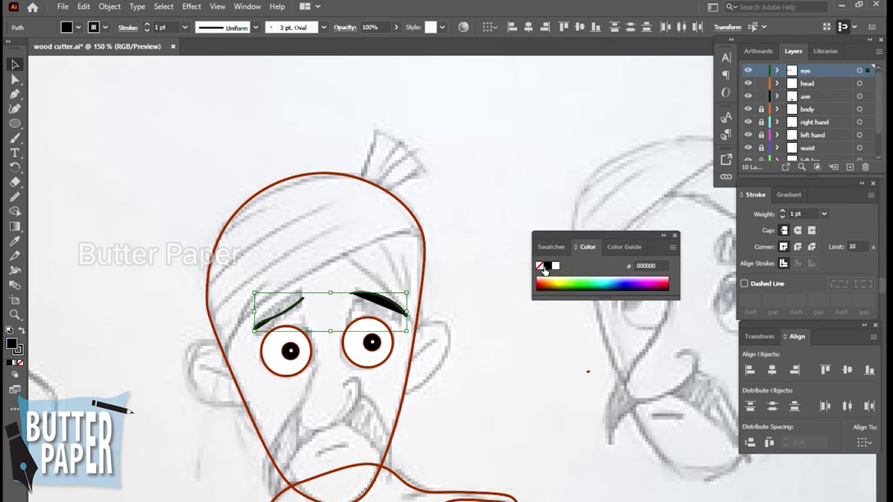
pyautogui.click(674, 235)
# Step: Set both eyebrows' fill back to None and deselect them
pyautogui.click(591, 300)
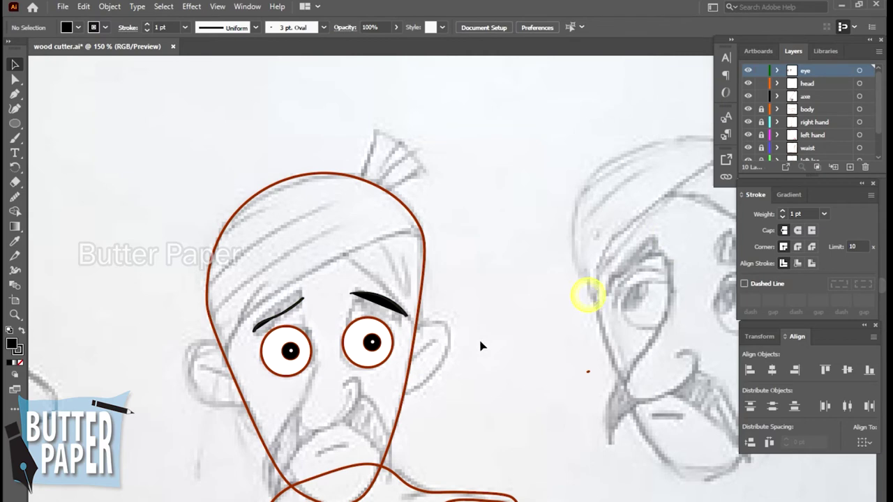
pyautogui.click(20, 362)
pyautogui.moveTo(411, 322); pyautogui.dragTo(234, 292)
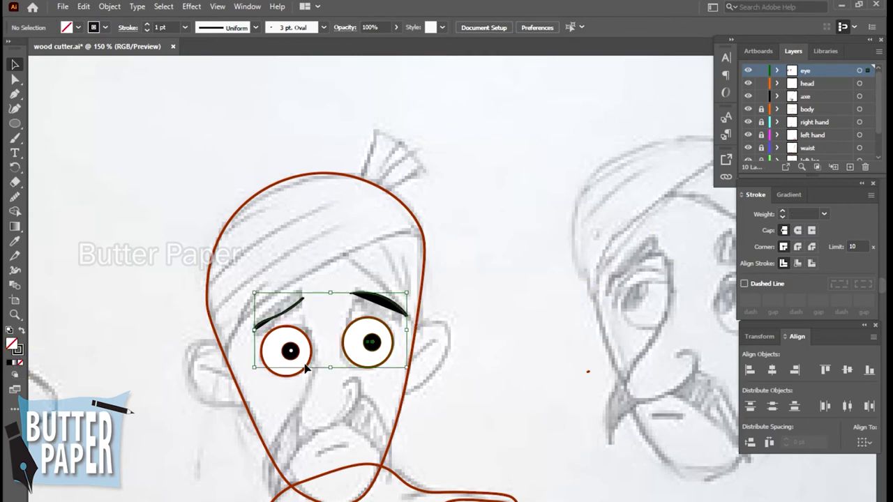
pyautogui.click(454, 259)
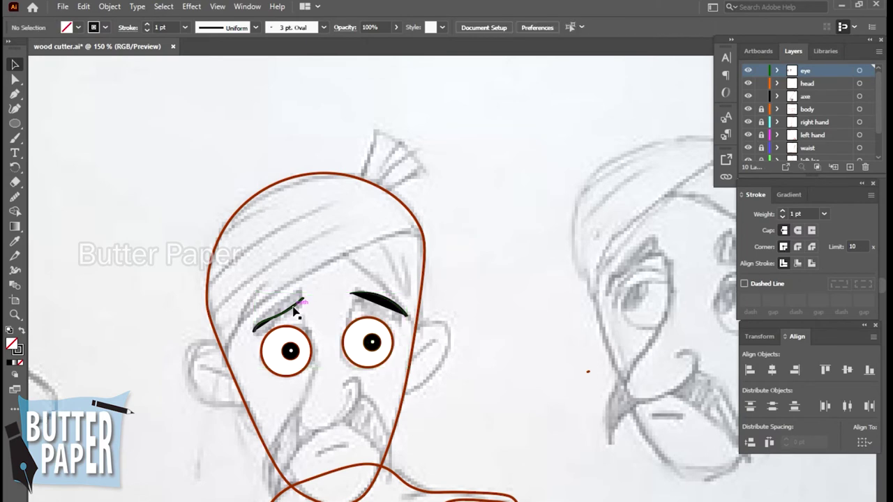
pyautogui.click(291, 307)
pyautogui.keyDown('shift'); pyautogui.click(386, 300); pyautogui.keyUp('shift')
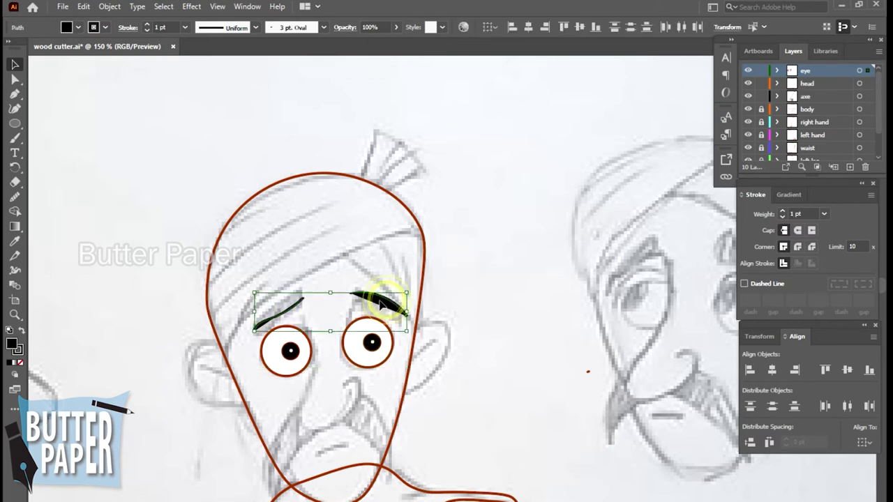
pyautogui.click(21, 363)
pyautogui.click(524, 312)
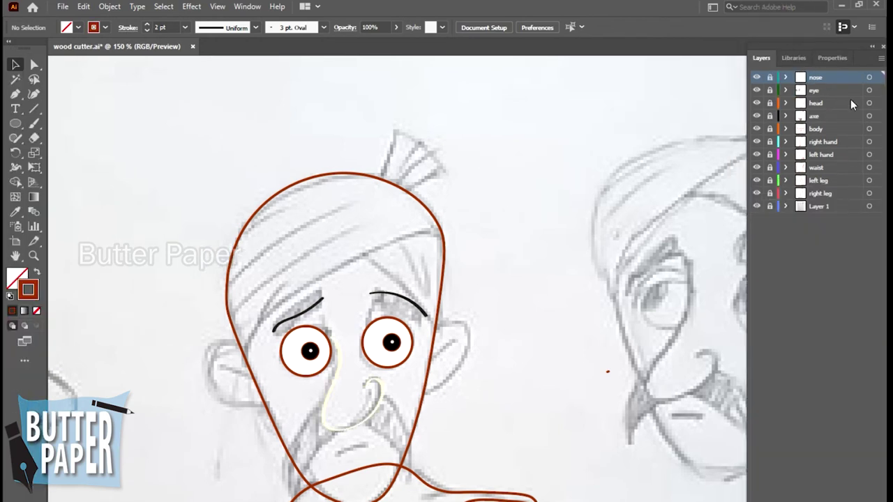
# Step: Add a new layer with Ctrl+L above nose and clear its default name for renaming
pyautogui.moveTo(817, 42); pyautogui.dragTo(814, 29)
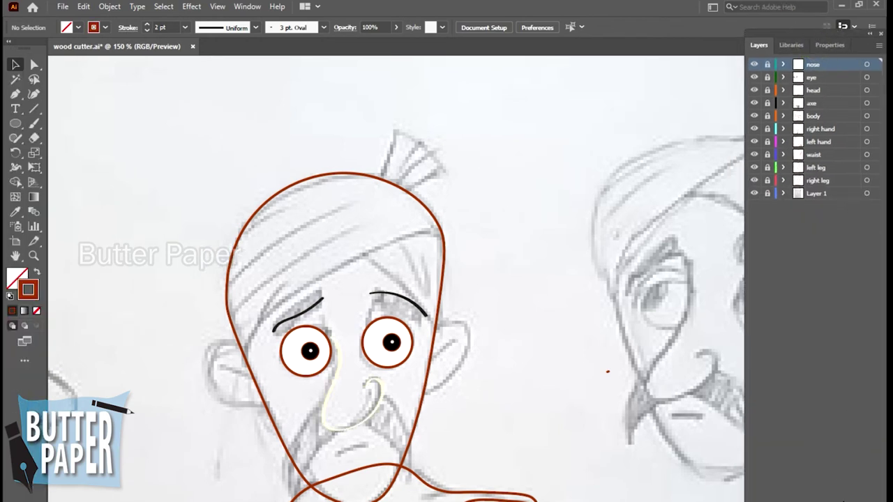
pyautogui.hotkey('ctrl', 'l')
pyautogui.doubleClick(815, 64)
pyautogui.press('BackSpace')
pyautogui.write('ear')
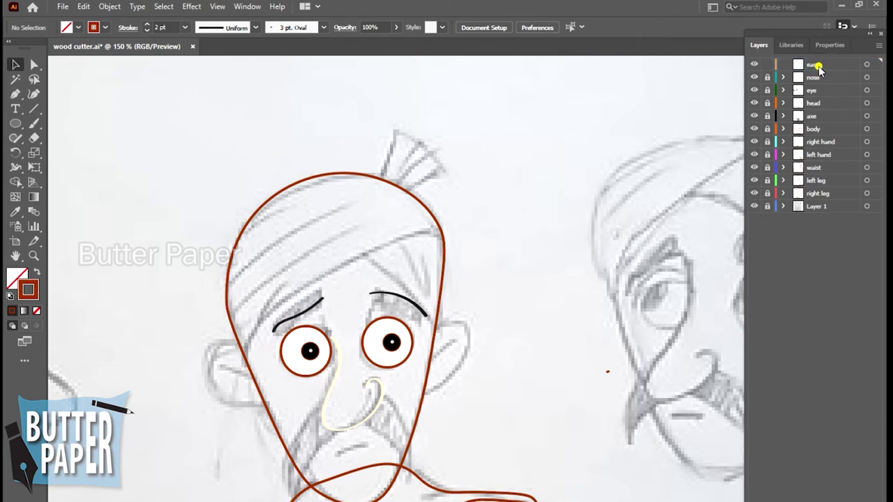
# Step: Name the layer 'ear' and draw a closed ear outline with the Curvature tool
pyautogui.click(815, 70)
pyautogui.click(33, 93)
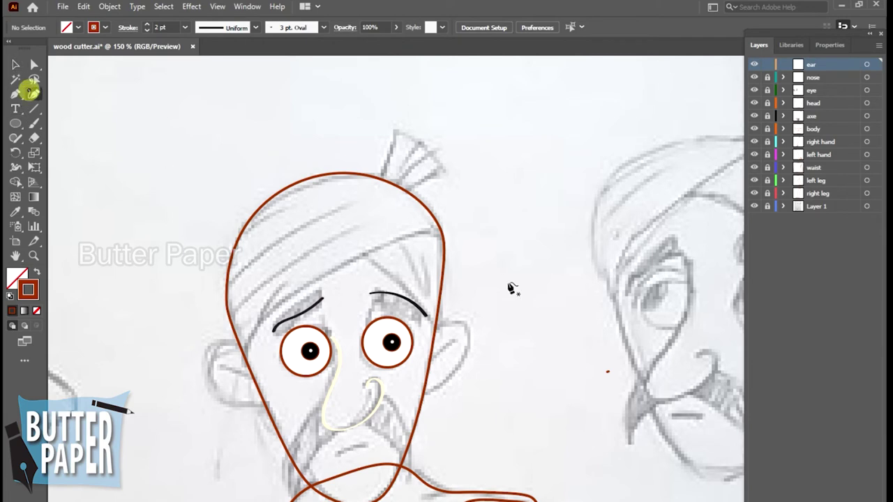
pyautogui.click(432, 324)
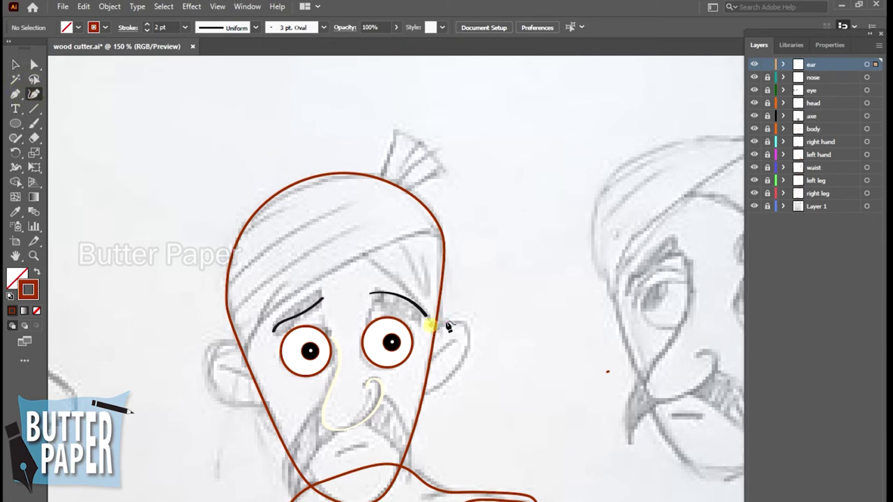
pyautogui.click(464, 323)
pyautogui.click(471, 351)
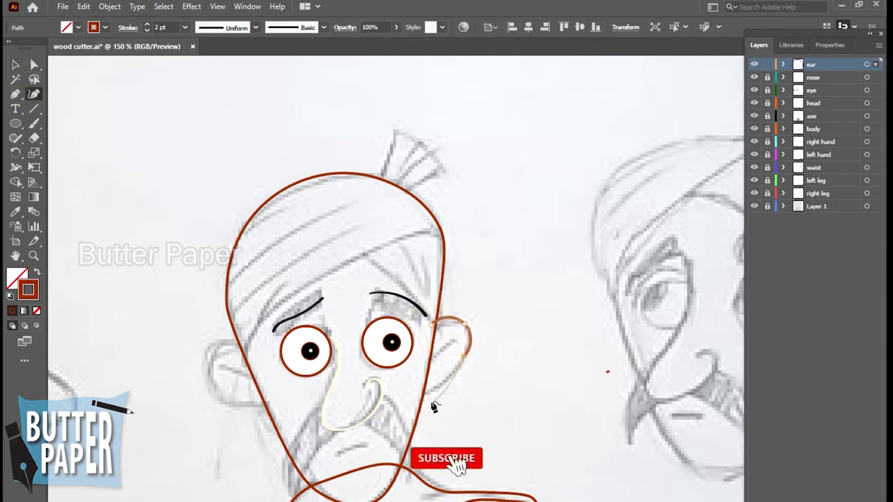
pyautogui.click(419, 400)
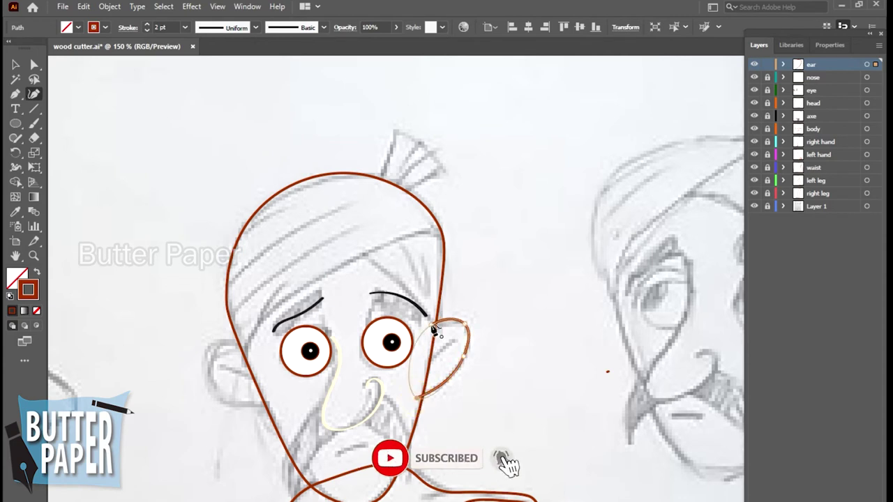
pyautogui.click(432, 326)
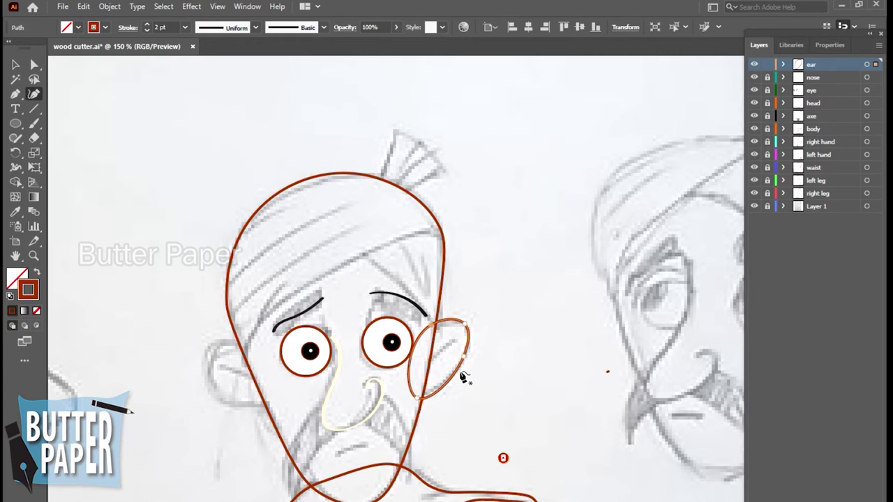
# Step: Draw the four-point inner-ear curve inside the outline, then deselect it
pyautogui.click(438, 357)
pyautogui.click(449, 336)
pyautogui.click(451, 351)
pyautogui.click(433, 382)
pyautogui.click(15, 64)
pyautogui.click(590, 319)
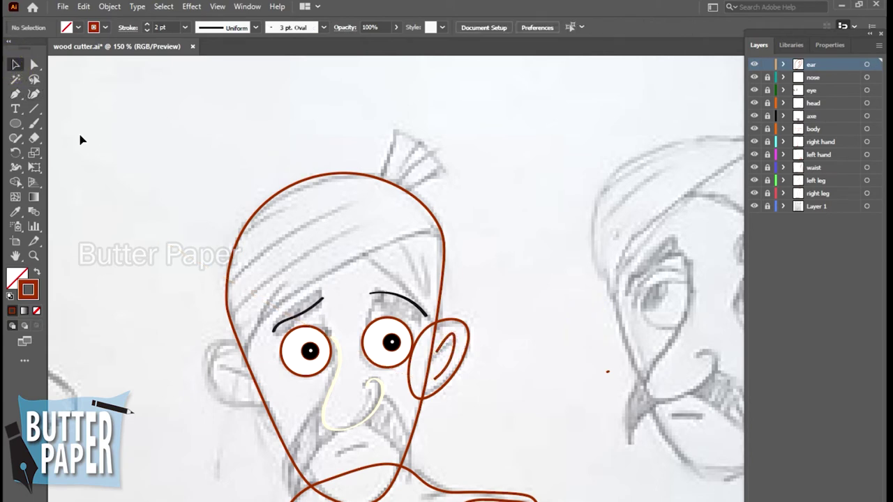
# Step: Pull curve handles from the inner-ear top anchor and zoom in closely on the ear
pyautogui.moveTo(15, 93); pyautogui.dragTo(87, 139)
pyautogui.moveTo(452, 336)
pyautogui.mouseDown()
pyautogui.moveTo(447, 344)
pyautogui.moveTo(491, 372)
pyautogui.mouseUp()
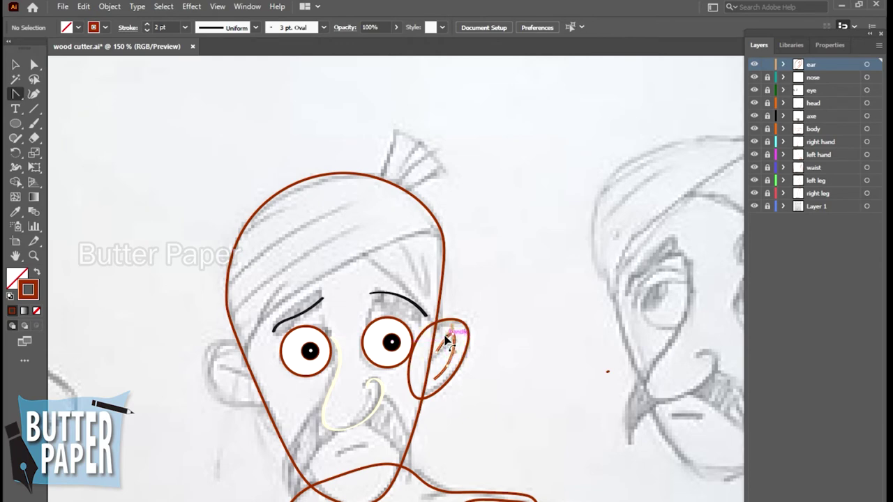
pyautogui.click(486, 351)
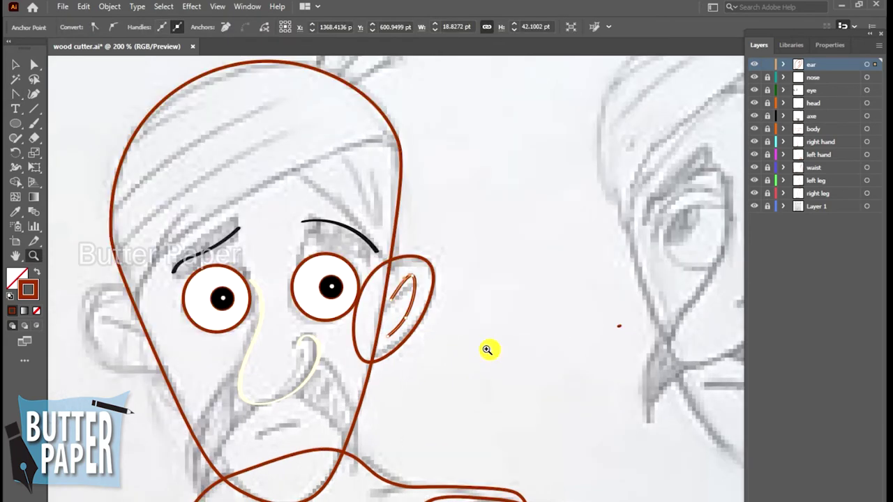
pyautogui.click(355, 255)
pyautogui.click(550, 265)
pyautogui.click(463, 336)
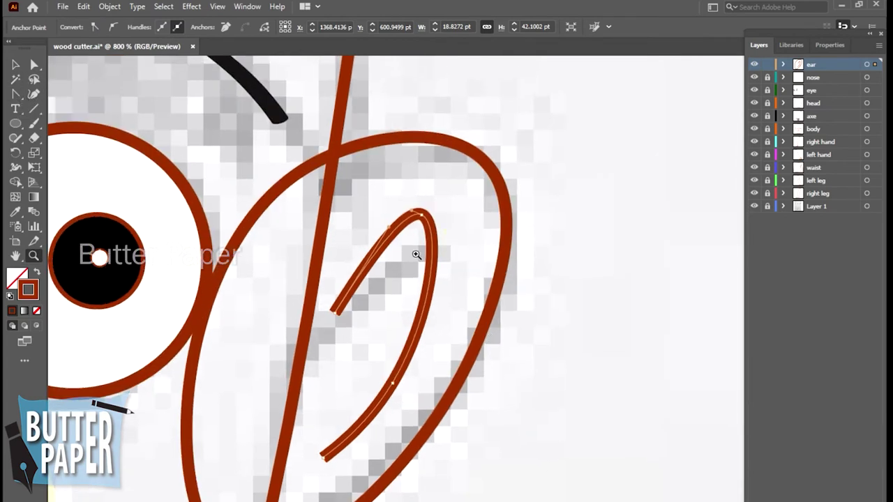
# Step: Round off the top of the inner-ear curve with the Anchor Point tool
pyautogui.click(16, 94)
pyautogui.click(388, 225)
pyautogui.moveTo(388, 225); pyautogui.dragTo(407, 216)
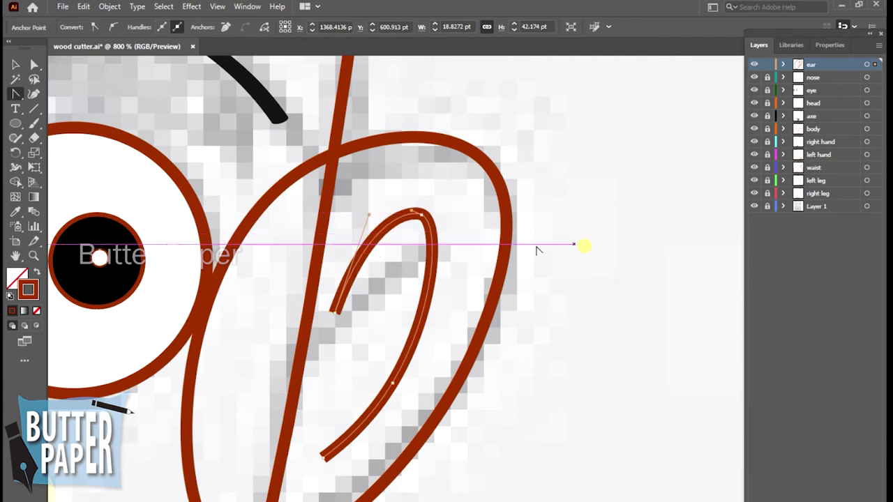
pyautogui.moveTo(410, 209); pyautogui.dragTo(404, 203)
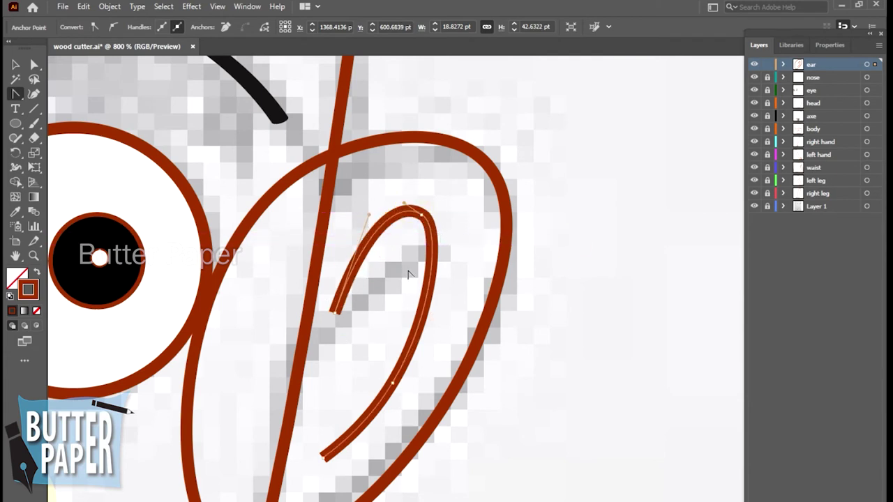
# Step: Hide the pencil sketch layer to check the clean head and ear line art
pyautogui.press('v')
pyautogui.click(753, 205)
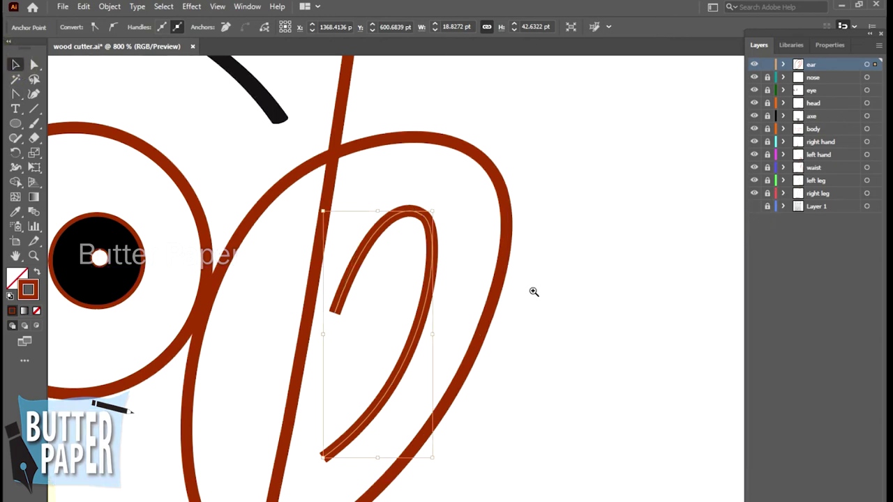
pyautogui.moveTo(533, 292); pyautogui.dragTo(470, 296)
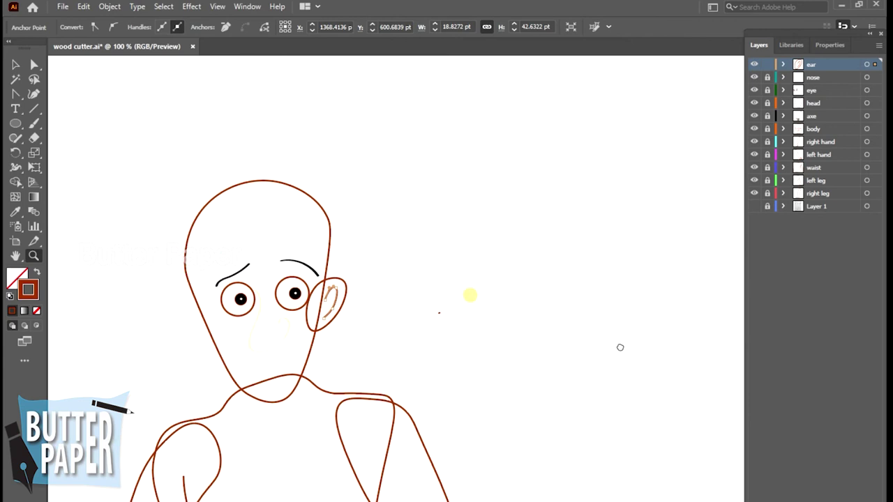
pyautogui.moveTo(618, 308); pyautogui.dragTo(250, 244)
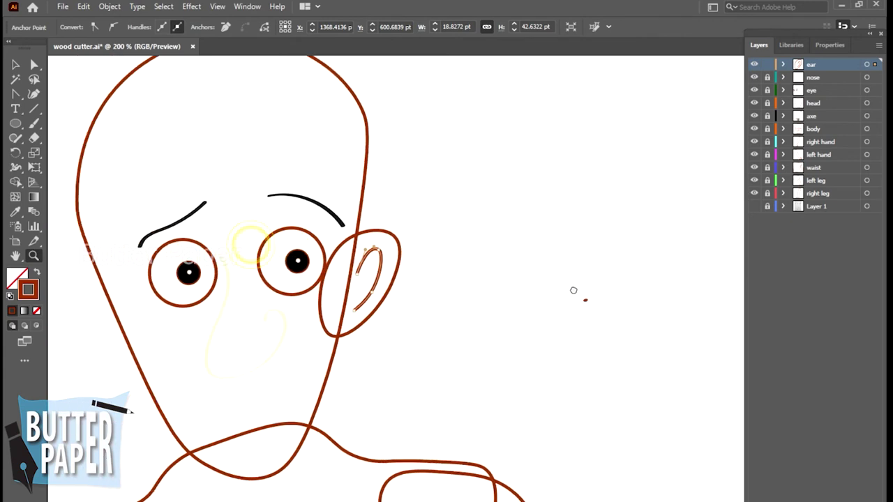
pyautogui.press('v')
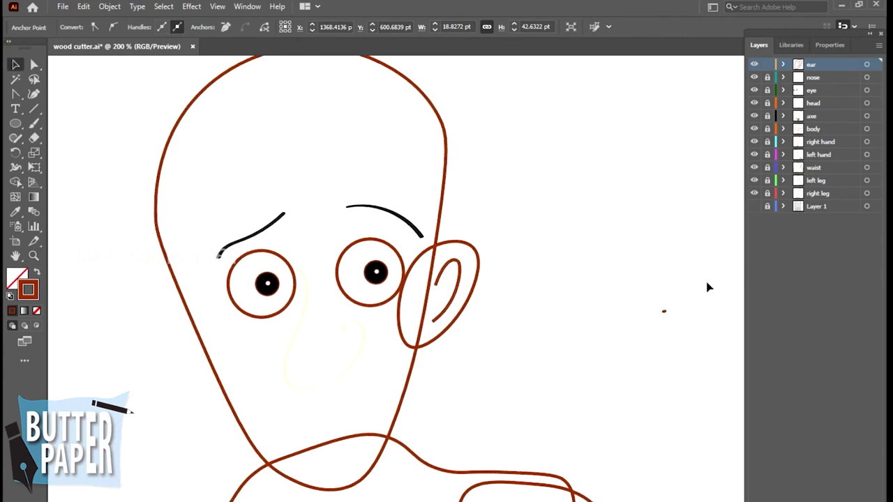
pyautogui.click(707, 287)
pyautogui.click(679, 320)
pyautogui.click(662, 310)
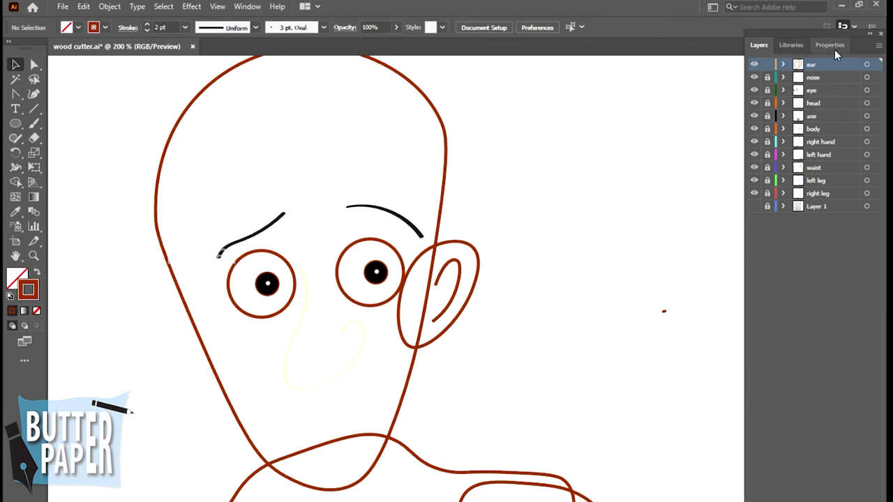
# Step: Show the sketch again, select the whole right ear and Alt-drag a duplicate
pyautogui.click(755, 206)
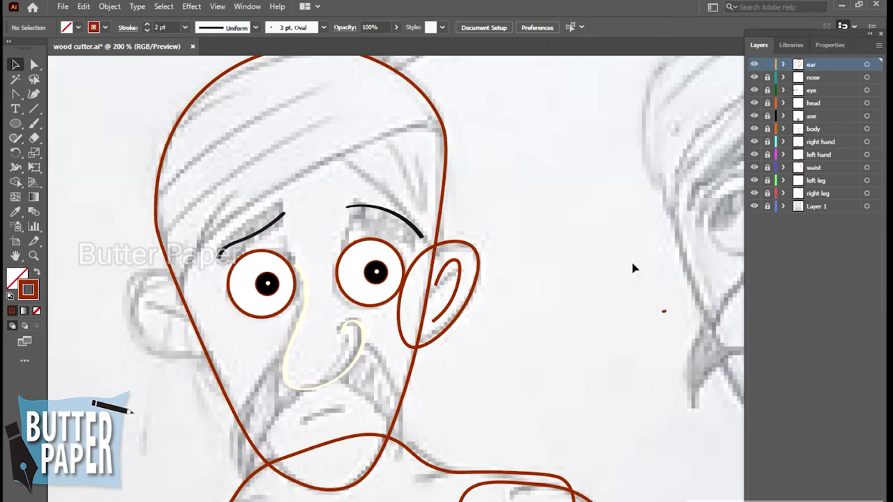
pyautogui.click(664, 311)
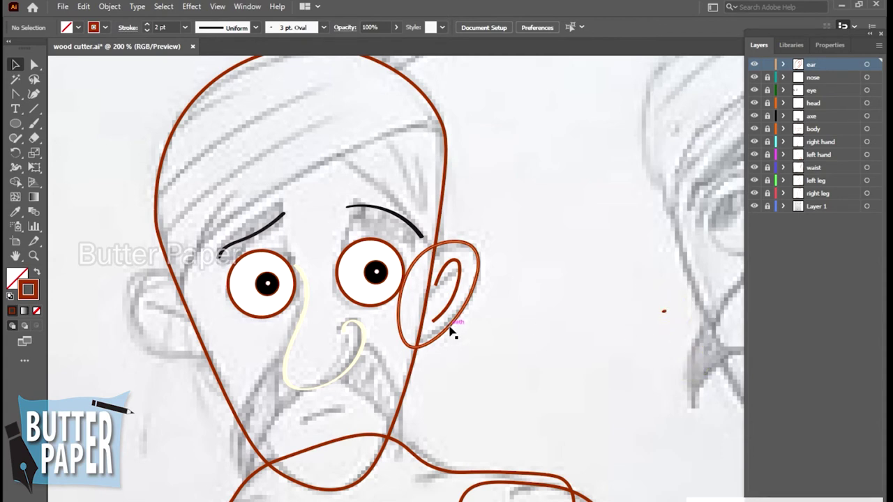
pyautogui.click(455, 299)
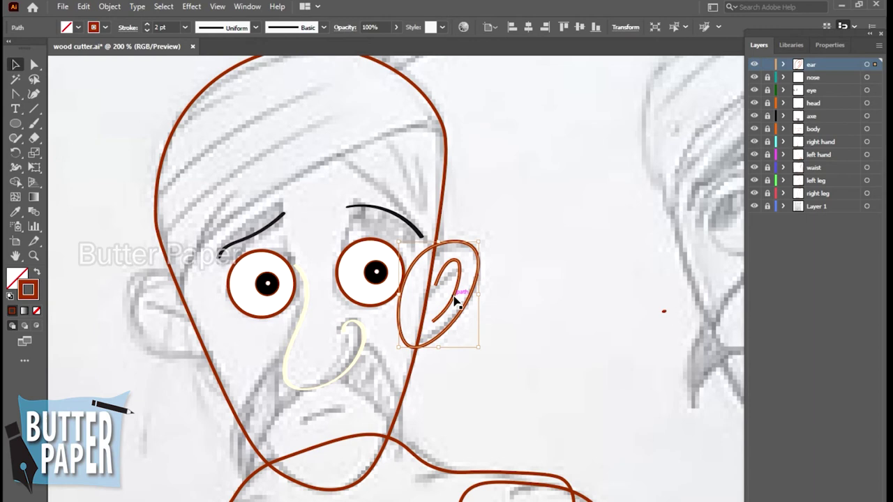
pyautogui.click(454, 300)
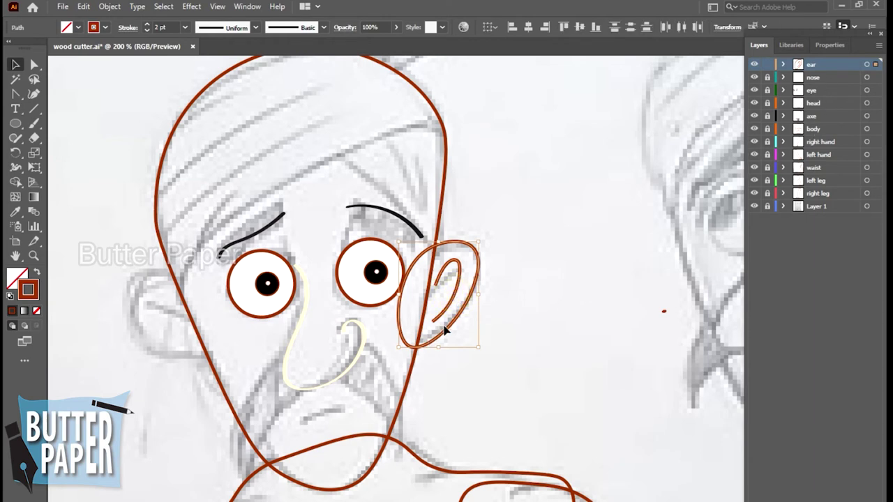
pyautogui.moveTo(455, 323); pyautogui.dragTo(553, 408)
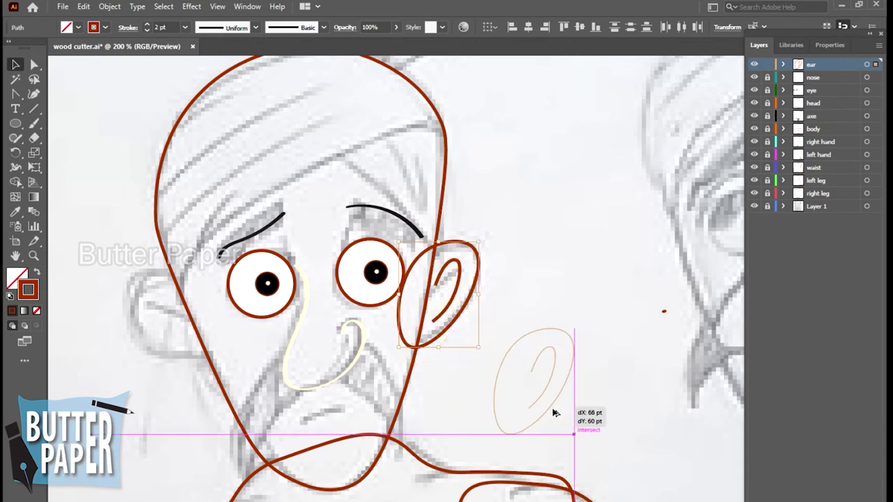
# Step: Flip the copied ear horizontally and move it to the head's left side
pyautogui.click(830, 44)
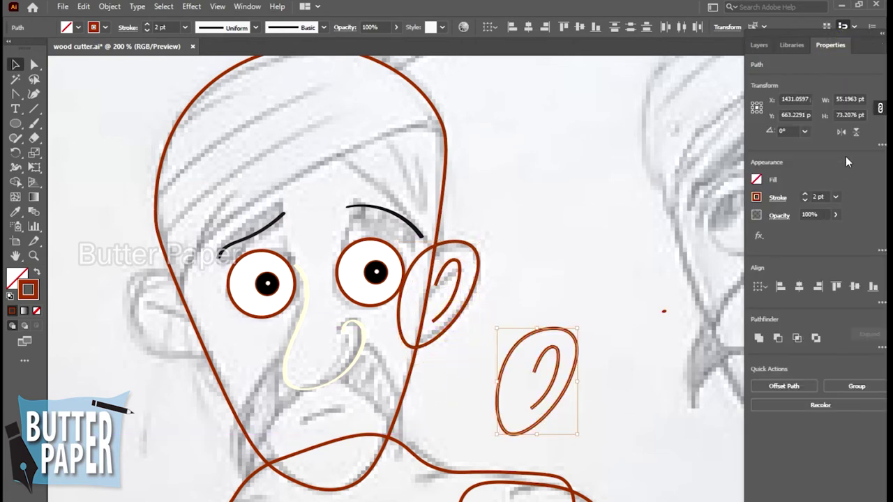
pyautogui.click(837, 134)
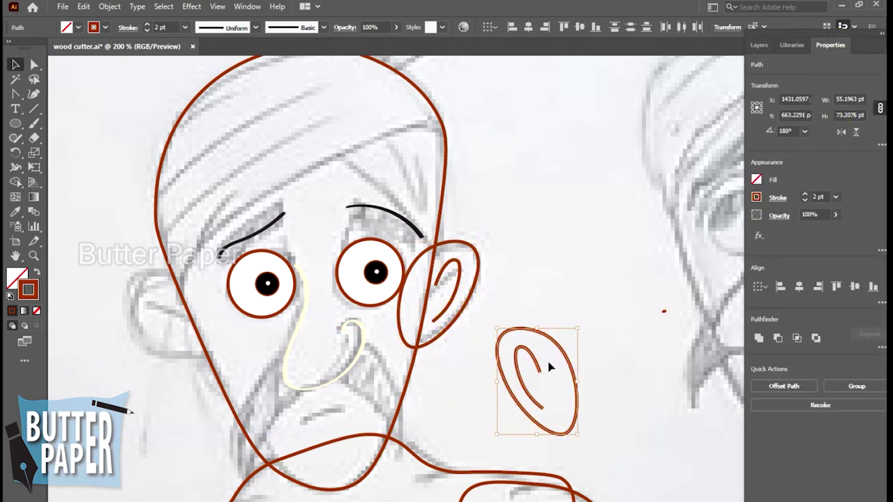
pyautogui.moveTo(542, 349)
pyautogui.mouseDown()
pyautogui.moveTo(202, 307)
pyautogui.moveTo(180, 292)
pyautogui.mouseUp()
pyautogui.click(590, 305)
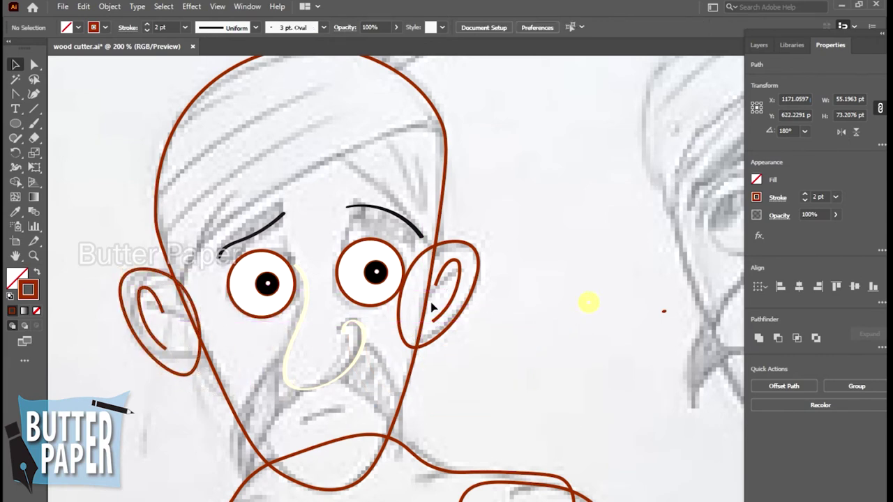
# Step: Group the two left ear paths together and reselect the group
pyautogui.click(160, 307)
pyautogui.rightClick(157, 302)
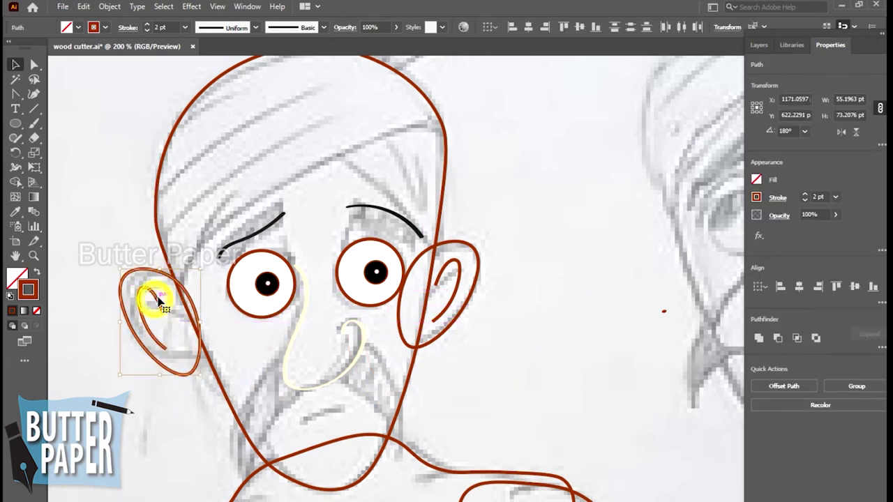
pyautogui.click(224, 117)
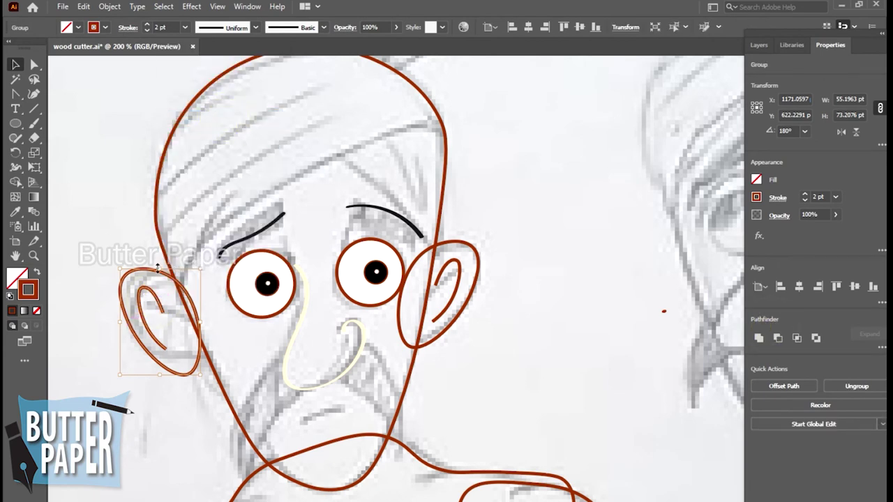
pyautogui.click(110, 232)
pyautogui.click(156, 270)
# Step: Nudge the left ear with the arrow keys to line it up over the sketched ear
pyautogui.press('Up')
pyautogui.press('Up')
pyautogui.press('Right')
pyautogui.press('Right')
pyautogui.press('Up')
pyautogui.press('Up')
pyautogui.press('Up')
pyautogui.press('Up')
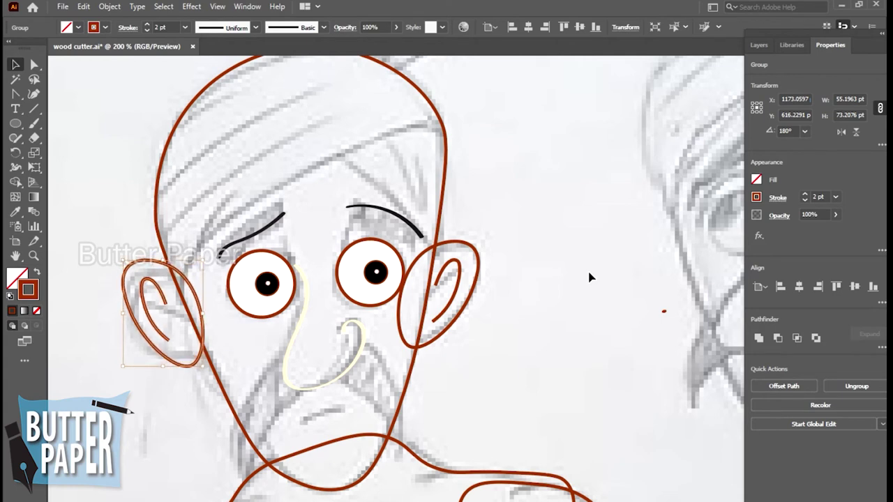
pyautogui.press('Down')
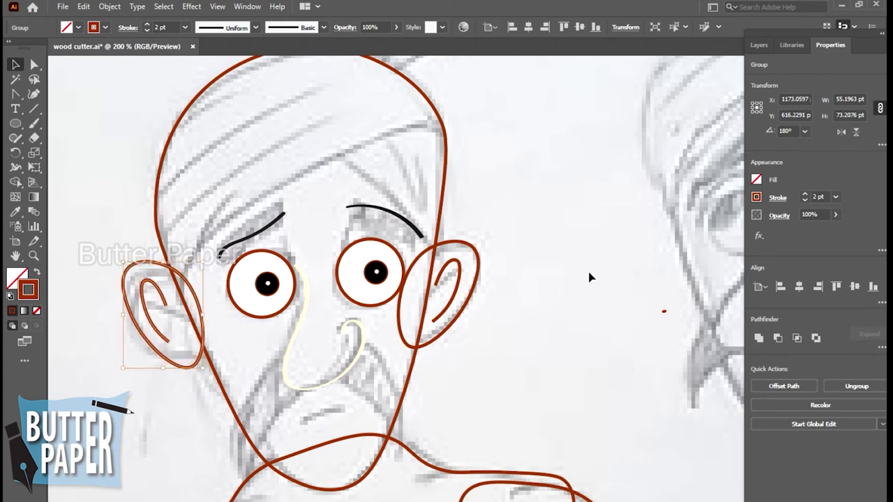
pyautogui.press('Down')
pyautogui.press('Right')
pyautogui.press('Down')
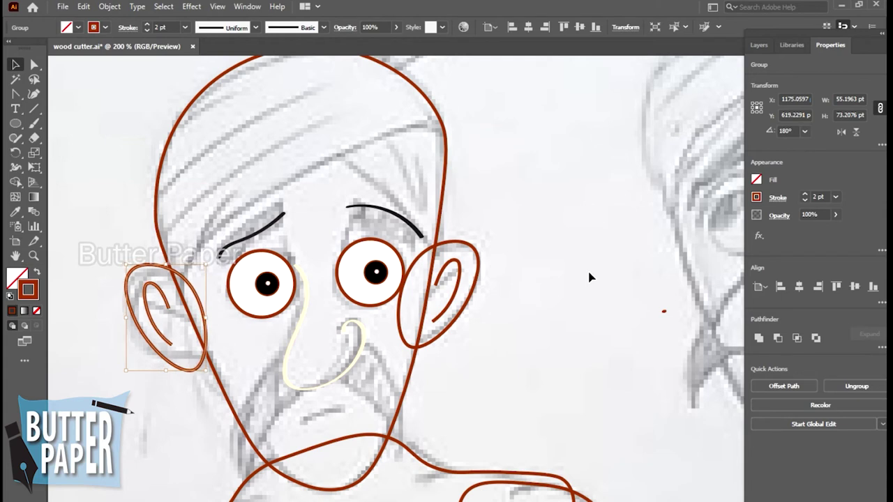
pyautogui.press('Up')
pyautogui.press('Up')
pyautogui.press('Up')
pyautogui.press('Up')
pyautogui.press('Up')
pyautogui.press('Up')
pyautogui.press('Up')
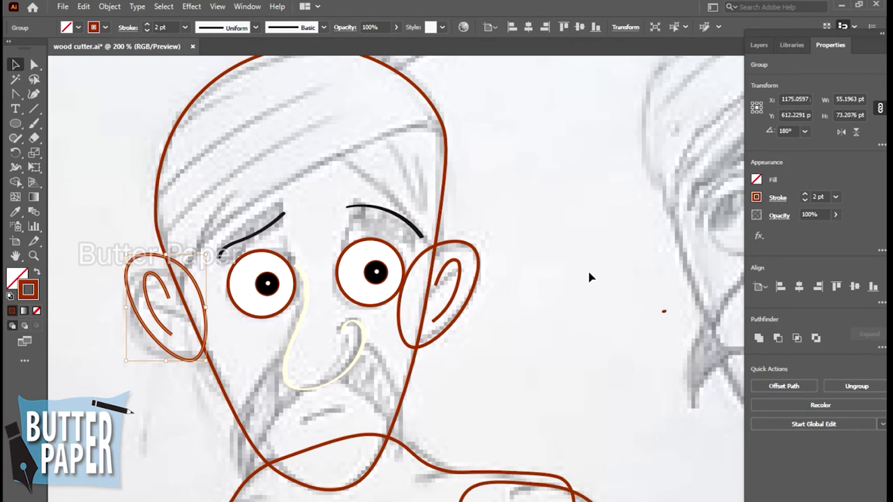
pyautogui.press('Down')
pyautogui.press('Down')
pyautogui.press('Down')
pyautogui.press('Down')
pyautogui.press('Down')
pyautogui.press('Down')
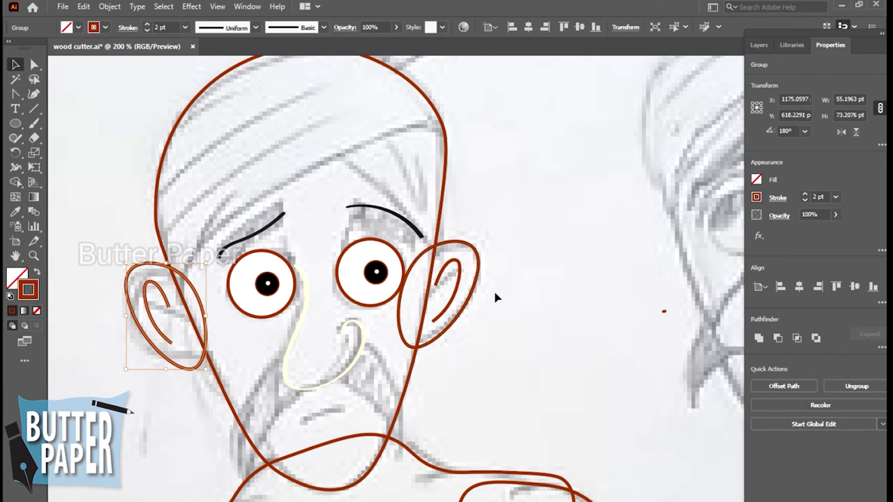
pyautogui.click(535, 306)
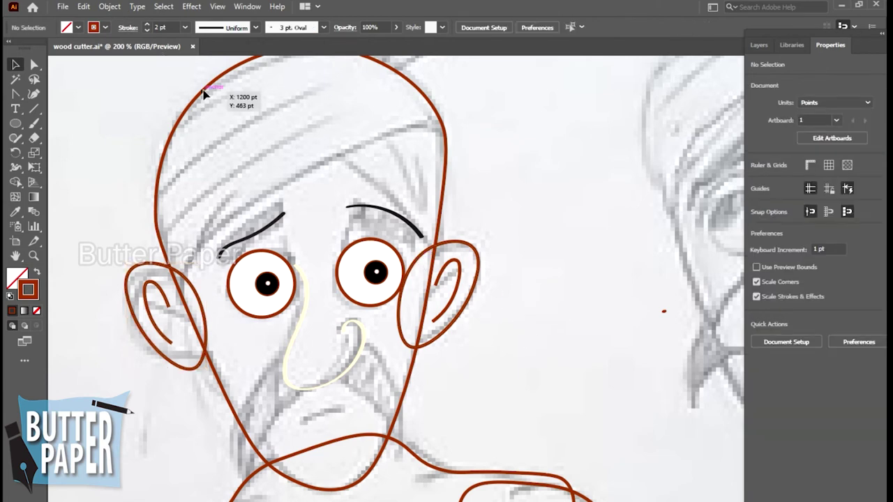
# Step: Zoom out to the whole woodcutter, back in on the face, and show the Layers panel
pyautogui.press('z')
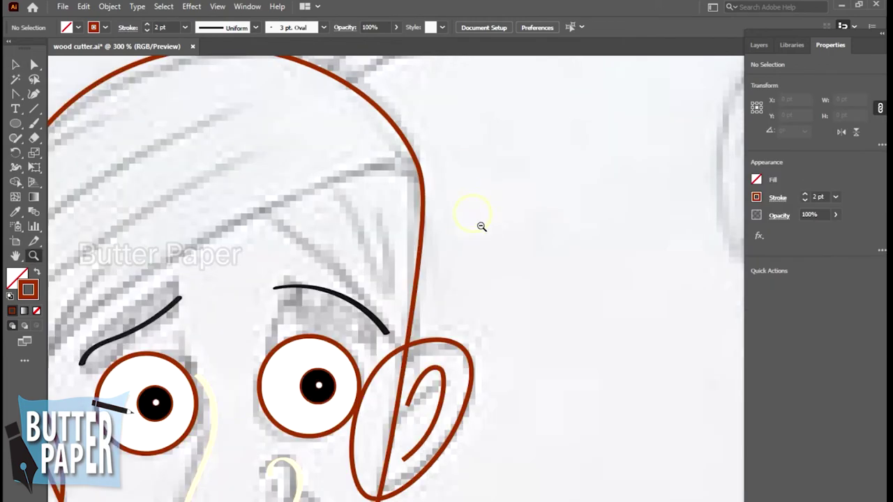
pyautogui.keyDown('alt'); pyautogui.click(481, 230); pyautogui.keyUp('alt')
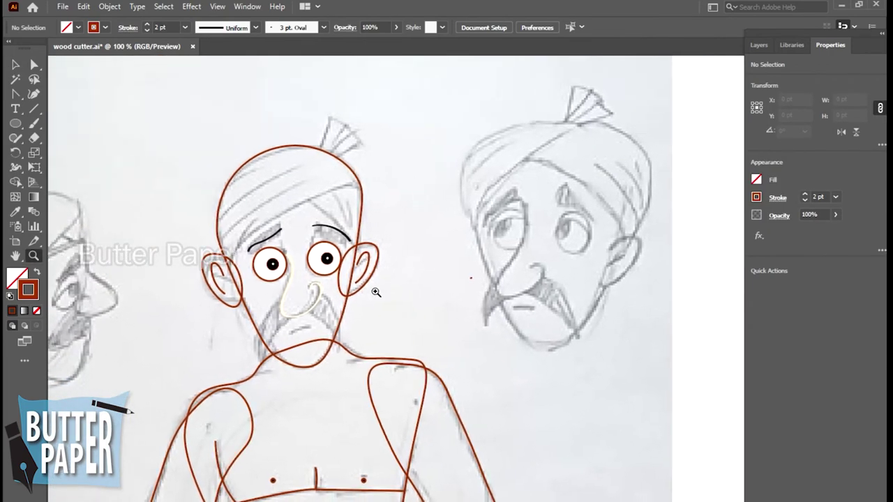
pyautogui.click(333, 345)
pyautogui.click(633, 145)
pyautogui.click(758, 44)
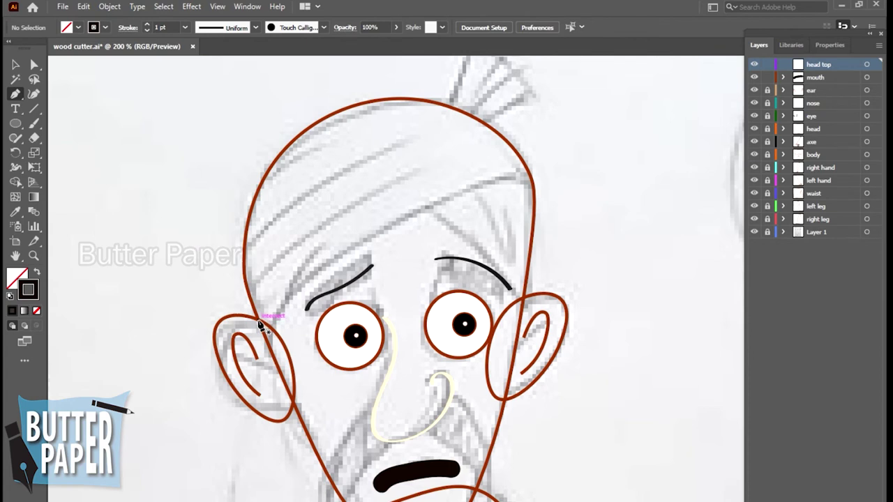
# Step: Draw a closed band outline across the top of the head with the Pen tool
pyautogui.click(257, 319)
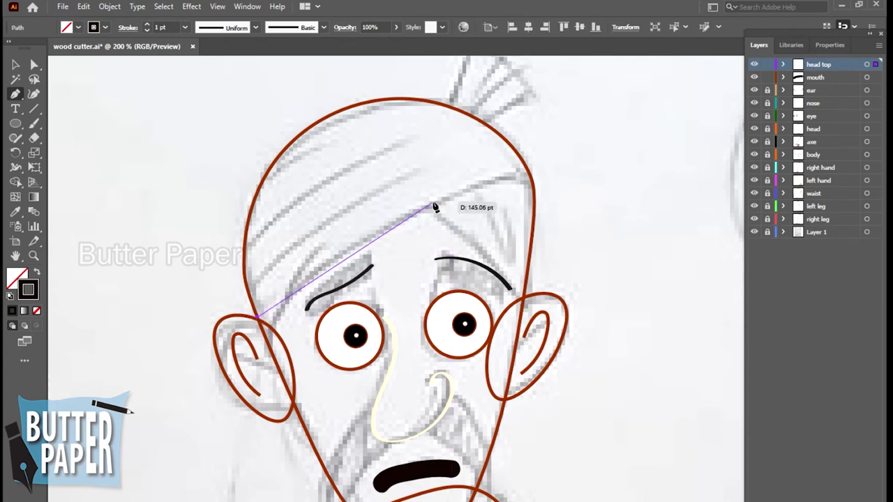
pyautogui.moveTo(432, 202); pyautogui.dragTo(476, 187)
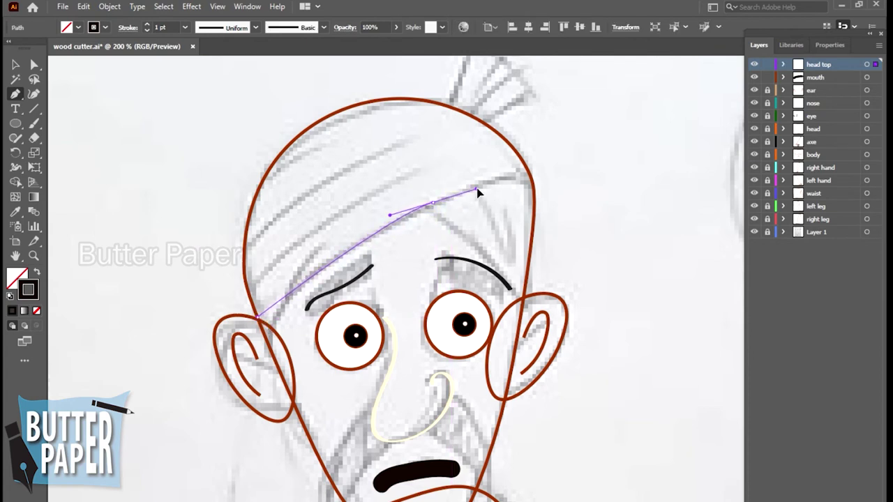
pyautogui.moveTo(528, 172); pyautogui.dragTo(553, 164)
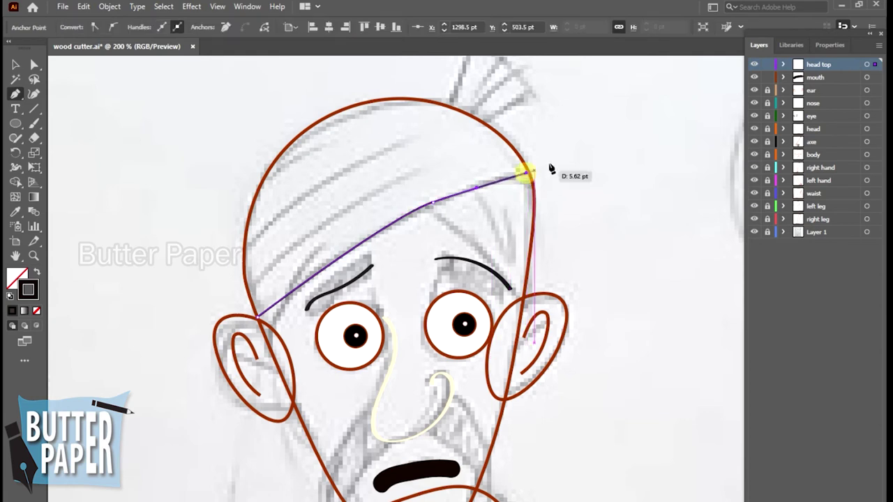
pyautogui.moveTo(553, 164); pyautogui.dragTo(524, 133)
pyautogui.click(521, 129)
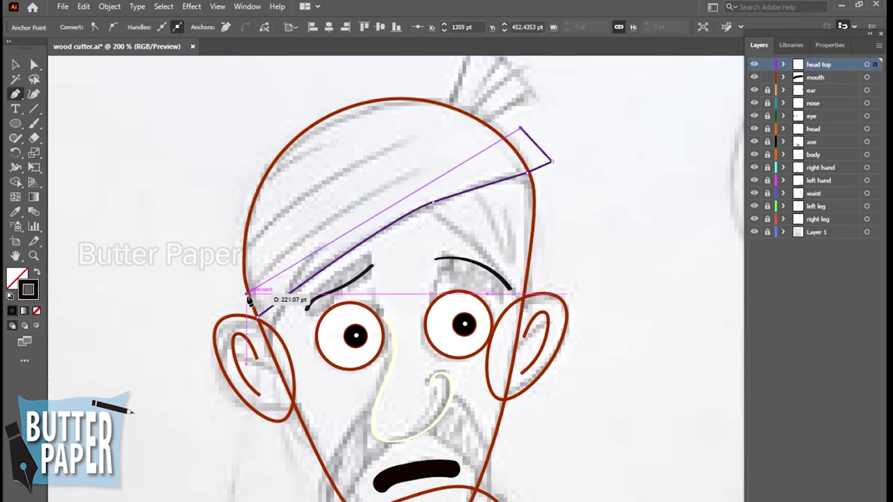
pyautogui.moveTo(248, 290)
pyautogui.mouseDown()
pyautogui.moveTo(221, 316)
pyautogui.moveTo(454, 194)
pyautogui.mouseUp()
pyautogui.click(421, 166)
pyautogui.moveTo(246, 291); pyautogui.dragTo(223, 340)
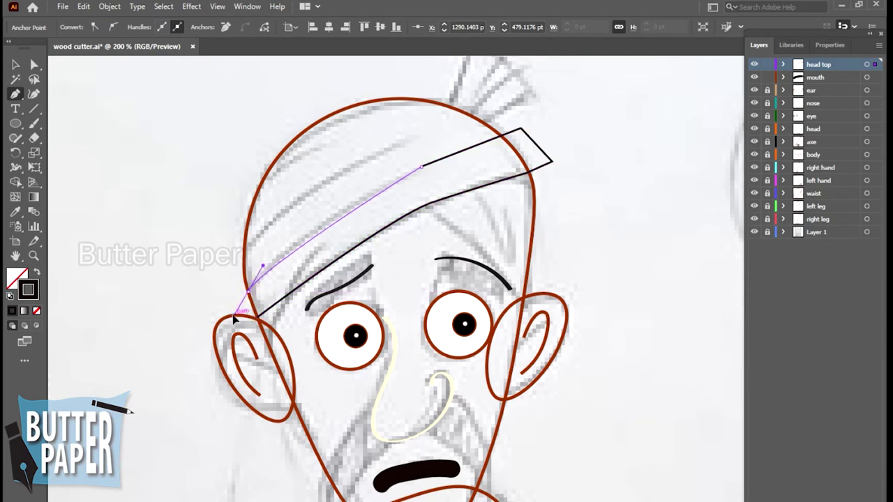
pyautogui.click(258, 315)
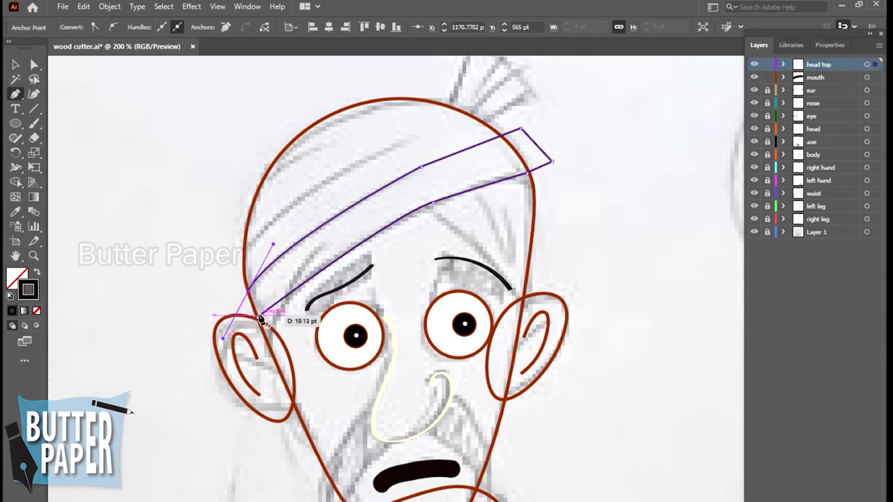
# Step: Undo the stray curves and reshape the band's right end
pyautogui.moveTo(258, 317); pyautogui.dragTo(293, 306)
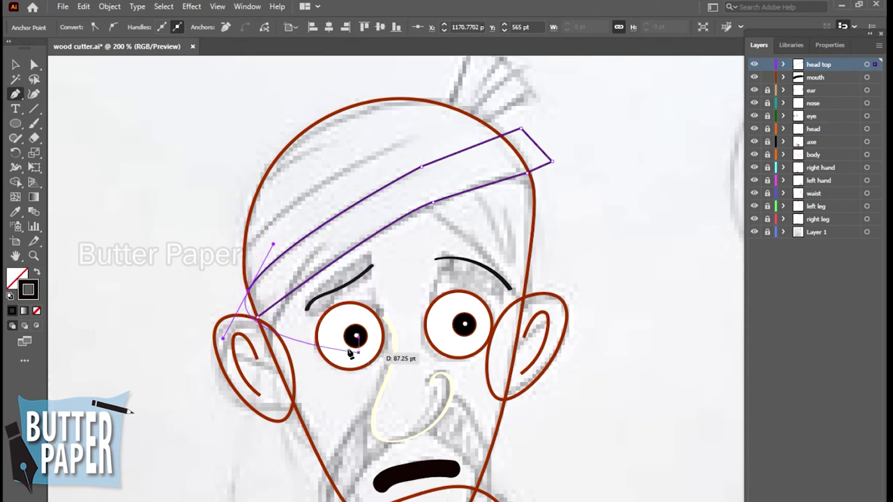
pyautogui.hotkey('ctrl', 'z')
pyautogui.hotkey('ctrl', 'z')
pyautogui.hotkey('ctrl', 'z')
pyautogui.hotkey('ctrl', 'z')
pyautogui.moveTo(551, 161)
pyautogui.mouseDown()
pyautogui.moveTo(515, 134)
pyautogui.moveTo(522, 131)
pyautogui.moveTo(506, 136)
pyautogui.mouseUp()
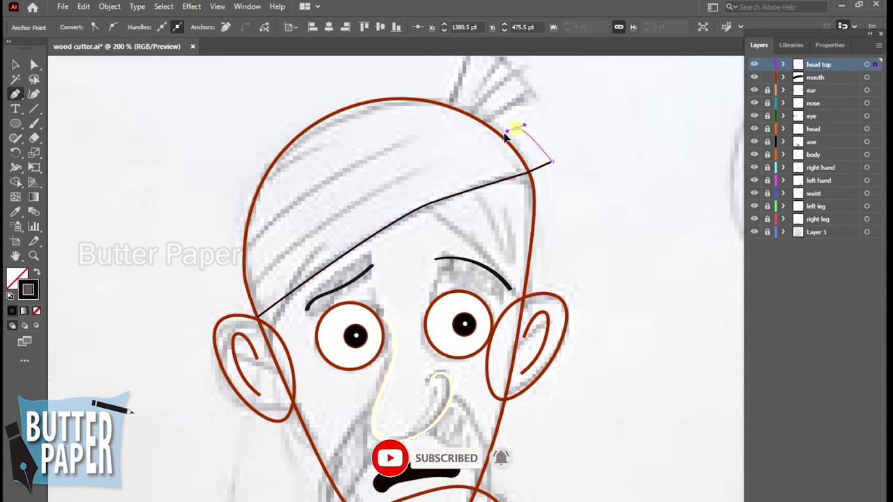
pyautogui.hotkey('ctrl', 'z')
pyautogui.moveTo(551, 161)
pyautogui.mouseDown()
pyautogui.moveTo(534, 175)
pyautogui.moveTo(527, 143)
pyautogui.moveTo(511, 130)
pyautogui.moveTo(479, 131)
pyautogui.moveTo(349, 203)
pyautogui.moveTo(339, 225)
pyautogui.moveTo(355, 205)
pyautogui.moveTo(312, 237)
pyautogui.moveTo(357, 201)
pyautogui.moveTo(241, 296)
pyautogui.moveTo(270, 318)
pyautogui.mouseUp()
# Step: Select the finished head-top band and bring up its colour settings
pyautogui.click(16, 64)
pyautogui.click(633, 200)
pyautogui.click(384, 186)
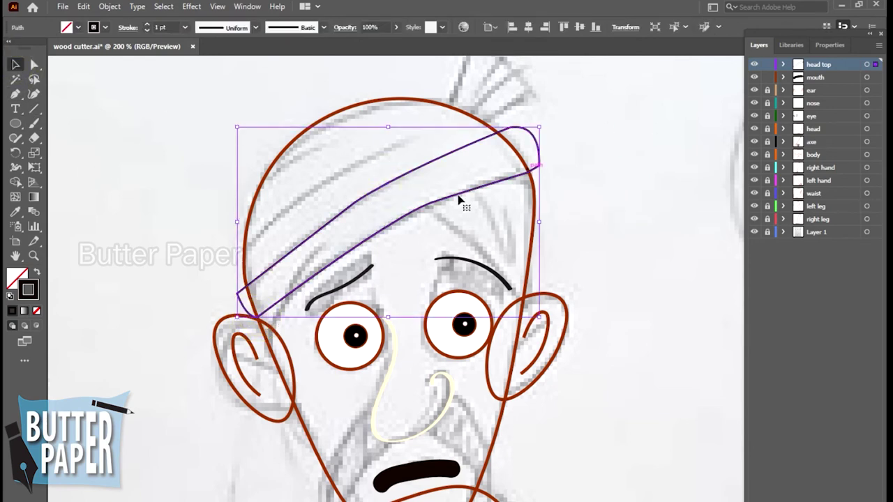
pyautogui.click(17, 277)
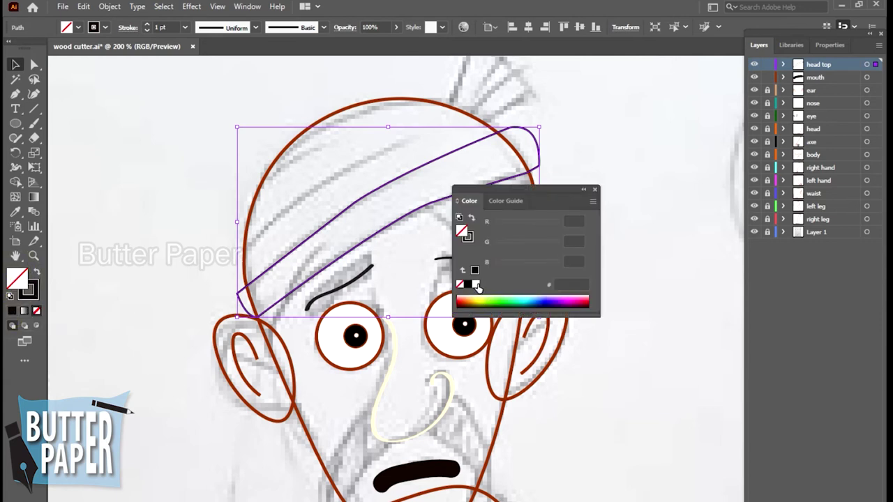
pyautogui.click(477, 285)
pyautogui.click(594, 192)
pyautogui.moveTo(449, 199)
pyautogui.mouseDown()
pyautogui.moveTo(429, 163)
pyautogui.moveTo(432, 179)
pyautogui.mouseUp()
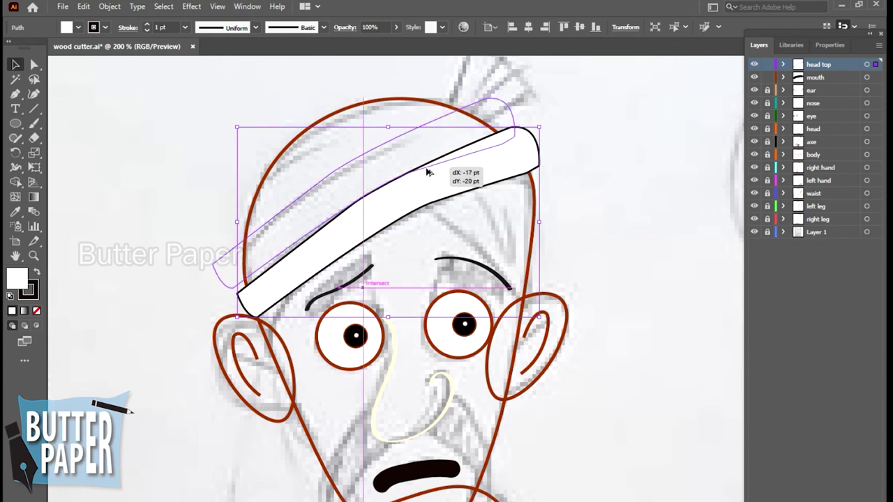
pyautogui.moveTo(433, 178); pyautogui.dragTo(432, 176)
pyautogui.click(624, 156)
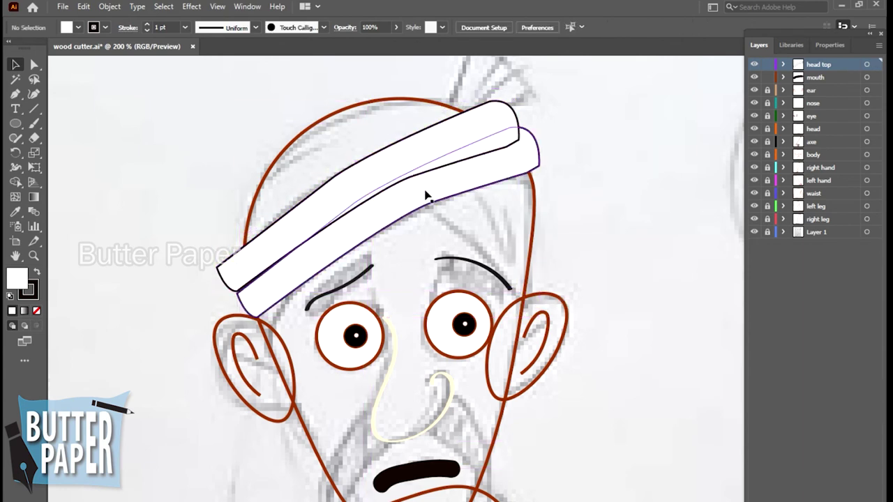
pyautogui.moveTo(396, 149); pyautogui.dragTo(386, 122)
pyautogui.click(621, 122)
pyautogui.moveTo(649, 112); pyautogui.dragTo(661, 266)
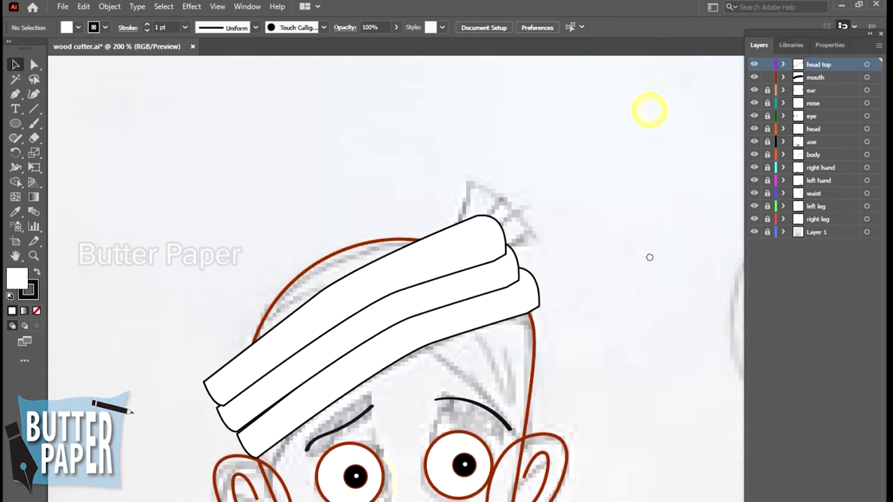
pyautogui.scroll(-3, 631, 349)
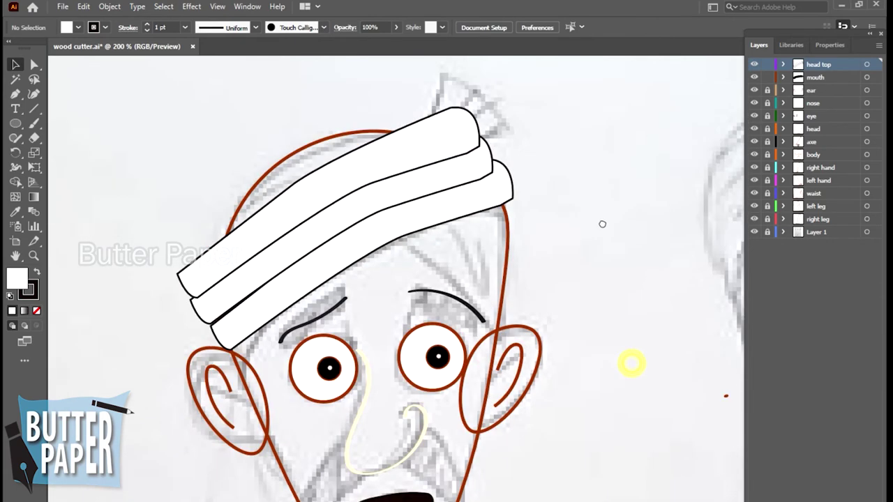
pyautogui.press('z')
pyautogui.moveTo(598, 225); pyautogui.dragTo(570, 239)
pyautogui.keyDown('alt'); pyautogui.click(570, 239); pyautogui.keyUp('alt')
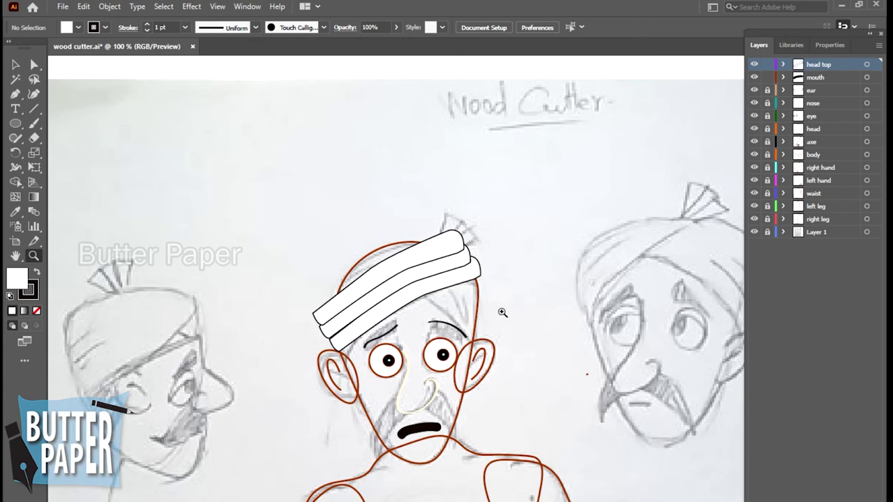
# Step: Zoom in on the hat and select the head-top band
pyautogui.click(497, 317)
pyautogui.click(456, 305)
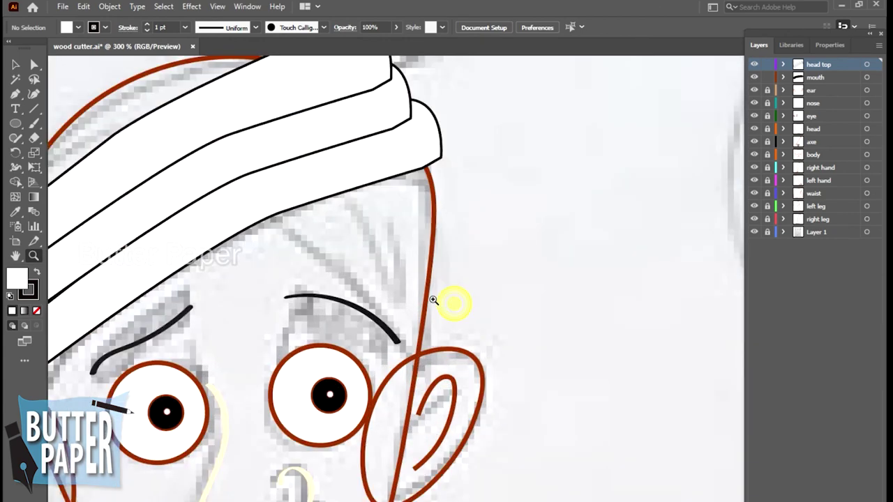
pyautogui.click(423, 213)
pyautogui.click(15, 64)
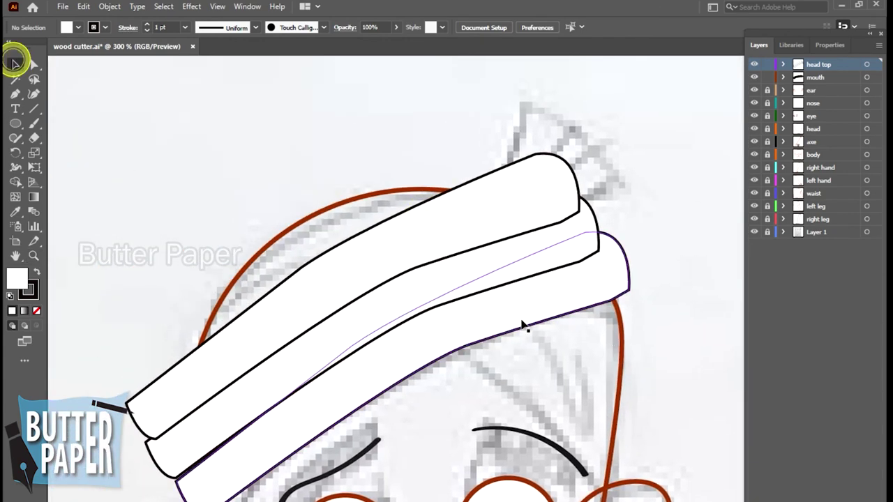
pyautogui.click(395, 202)
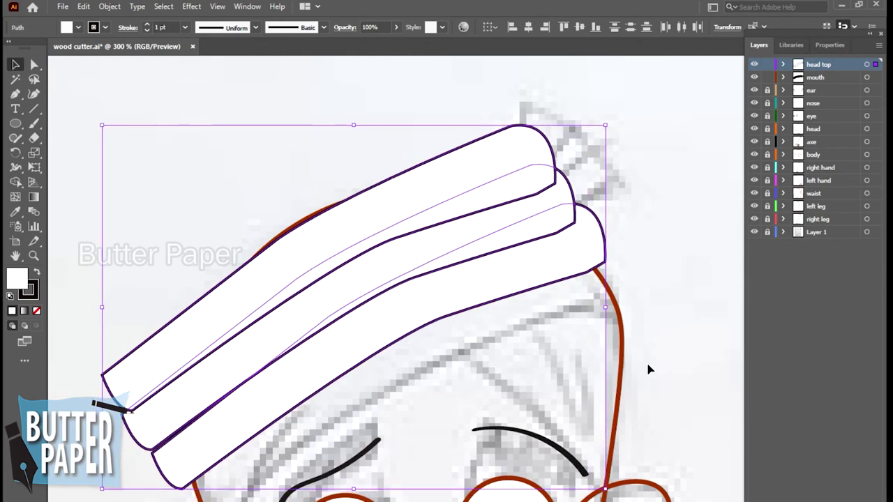
# Step: Zoom out and recentre the view on the head and hat
pyautogui.click(655, 210)
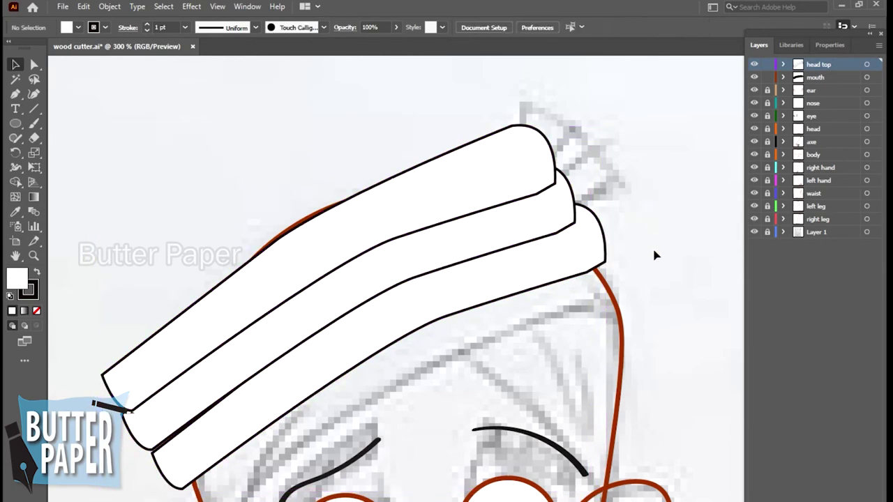
pyautogui.press('z')
pyautogui.keyDown('alt'); pyautogui.click(654, 247); pyautogui.keyUp('alt')
pyautogui.keyDown('alt'); pyautogui.click(640, 257); pyautogui.keyUp('alt')
pyautogui.moveTo(254, 374); pyautogui.dragTo(621, 232)
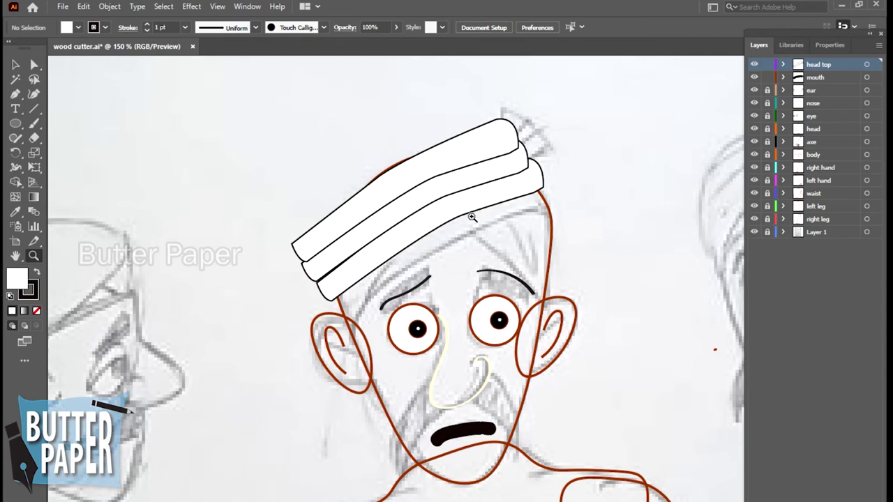
# Step: Select the three hat bands together and open their context menu
pyautogui.click(472, 217)
pyautogui.click(13, 62)
pyautogui.click(473, 196)
pyautogui.keyDown('shift'); pyautogui.click(467, 282); pyautogui.keyUp('shift')
pyautogui.rightClick(428, 260)
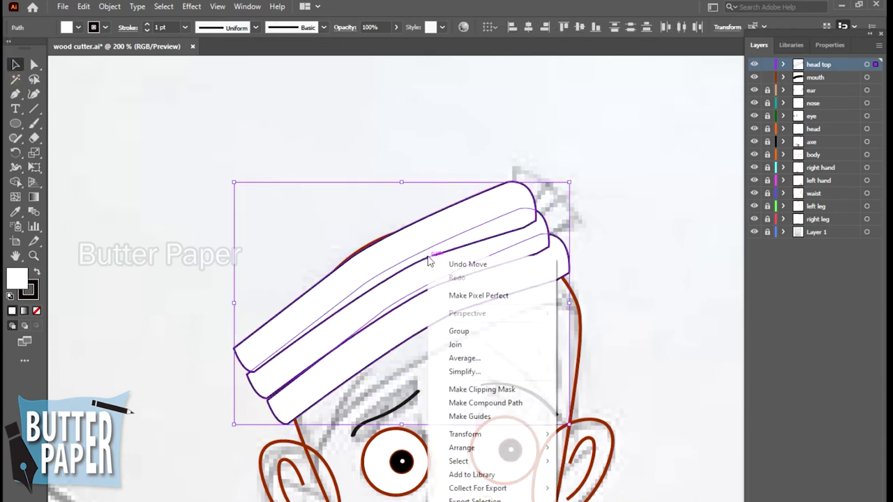
# Step: Group the three hat bands and rotate the group clockwise
pyautogui.click(461, 331)
pyautogui.click(478, 333)
pyautogui.click(484, 240)
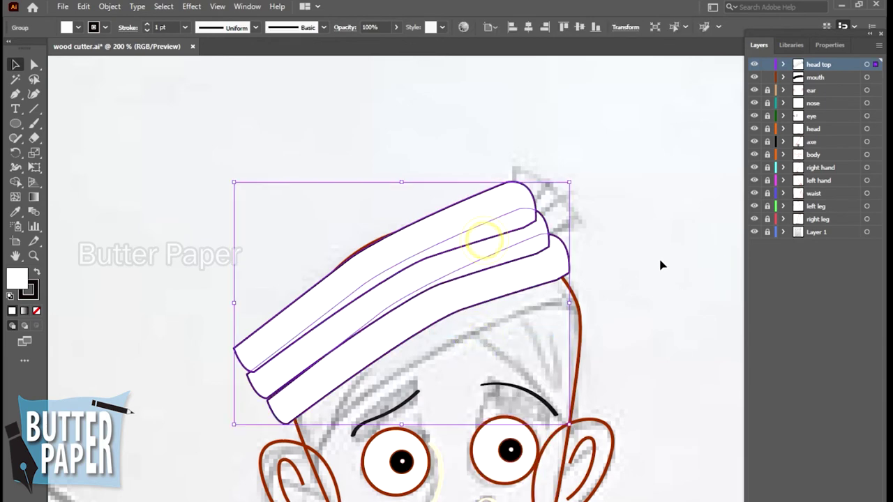
pyautogui.moveTo(569, 178); pyautogui.dragTo(596, 229)
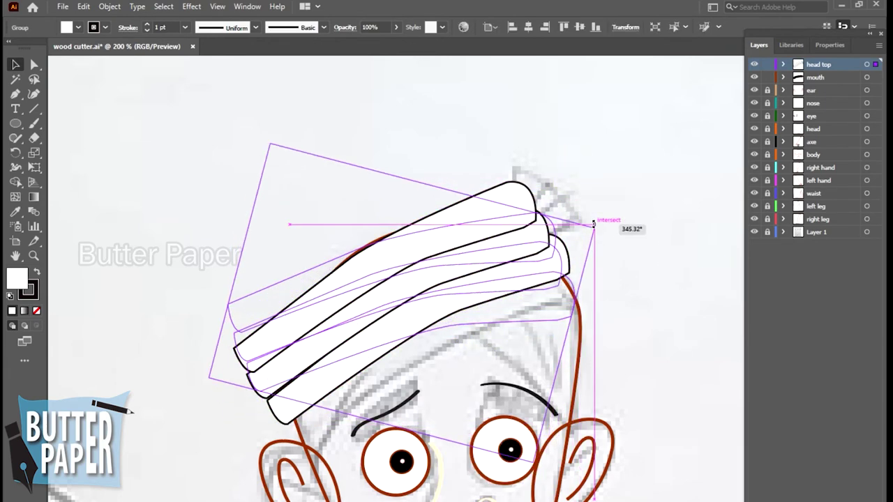
# Step: Nudge the hat group down and to the right onto the head
pyautogui.press('Right')
pyautogui.press('Right')
pyautogui.press('Down')
pyautogui.press('Down')
pyautogui.press('Right')
pyautogui.press('Right')
pyautogui.press('Down')
pyautogui.press('Right')
pyautogui.press('Right')
pyautogui.press('Down')
pyautogui.press('Down')
pyautogui.press('Right')
pyautogui.press('Right')
pyautogui.press('Down')
pyautogui.press('Down')
pyautogui.press('Down')
pyautogui.press('Right')
pyautogui.press('Right')
pyautogui.press('Down')
pyautogui.press('Right')
pyautogui.press('Right')
pyautogui.press('Down')
pyautogui.press('Right')
pyautogui.press('Right')
pyautogui.press('Right')
pyautogui.press('Down')
pyautogui.press('Down')
pyautogui.press('Down')
pyautogui.press('Down')
pyautogui.press('Down')
pyautogui.press('Down')
pyautogui.press('Right')
pyautogui.press('Down')
pyautogui.press('Down')
pyautogui.press('Down')
pyautogui.press('Down')
pyautogui.press('Down')
pyautogui.press('Right')
pyautogui.press('Right')
pyautogui.press('Right')
pyautogui.press('Right')
pyautogui.press('Down')
pyautogui.press('Right')
pyautogui.press('Right')
pyautogui.press('Right')
pyautogui.press('Down')
pyautogui.press('Right')
pyautogui.press('Down')
pyautogui.press('Down')
# Step: Fine-tune the hat's position and rotate it to a shallower angle
pyautogui.press('Left')
pyautogui.press('Left')
pyautogui.press('Up')
pyautogui.press('Up')
pyautogui.press('Up')
pyautogui.press('Up')
pyautogui.press('Up')
pyautogui.press('Up')
pyautogui.press('Up')
pyautogui.press('Up')
pyautogui.press('Left')
pyautogui.press('Up')
pyautogui.press('Up')
pyautogui.press('Left')
pyautogui.press('Up')
pyautogui.press('Left')
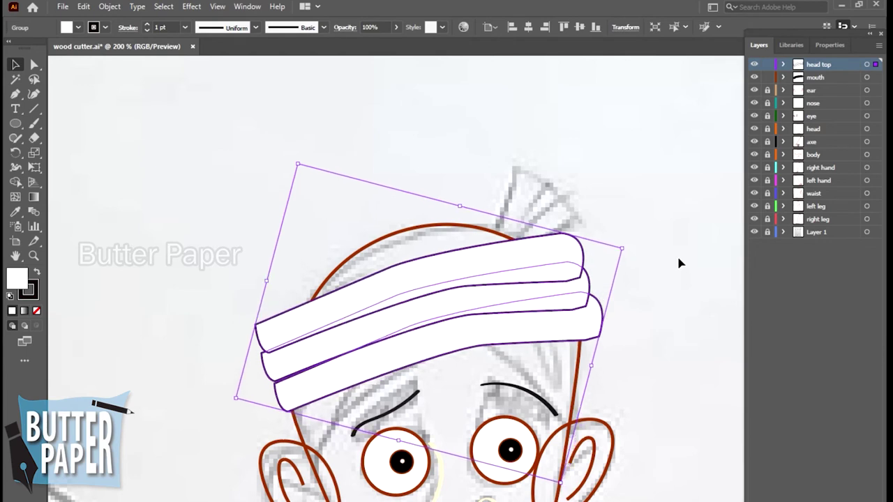
pyautogui.press('Down')
pyautogui.press('Down')
pyautogui.press('Left')
pyautogui.press('Down')
pyautogui.press('Down')
pyautogui.press('Down')
pyautogui.press('Down')
pyautogui.press('Left')
pyautogui.press('Down')
pyautogui.press('Down')
pyautogui.press('Down')
pyautogui.press('Down')
pyautogui.press('Down')
pyautogui.press('Down')
pyautogui.press('Down')
pyautogui.press('Down')
pyautogui.press('Down')
pyautogui.press('Down')
pyautogui.moveTo(623, 274); pyautogui.dragTo(640, 258)
pyautogui.press('Up')
pyautogui.press('Up')
pyautogui.press('Up')
pyautogui.press('Up')
pyautogui.press('Up')
pyautogui.press('Up')
pyautogui.press('Up')
pyautogui.press('Up')
pyautogui.press('Up')
pyautogui.press('Up')
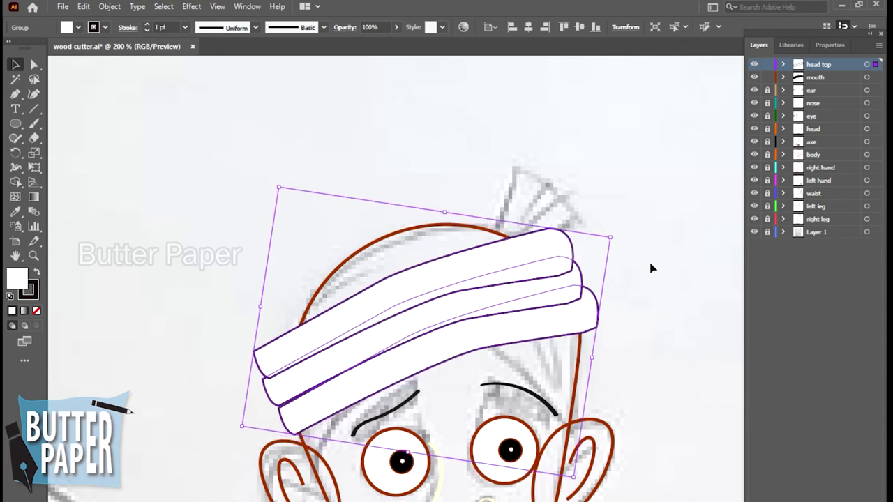
pyautogui.click(636, 260)
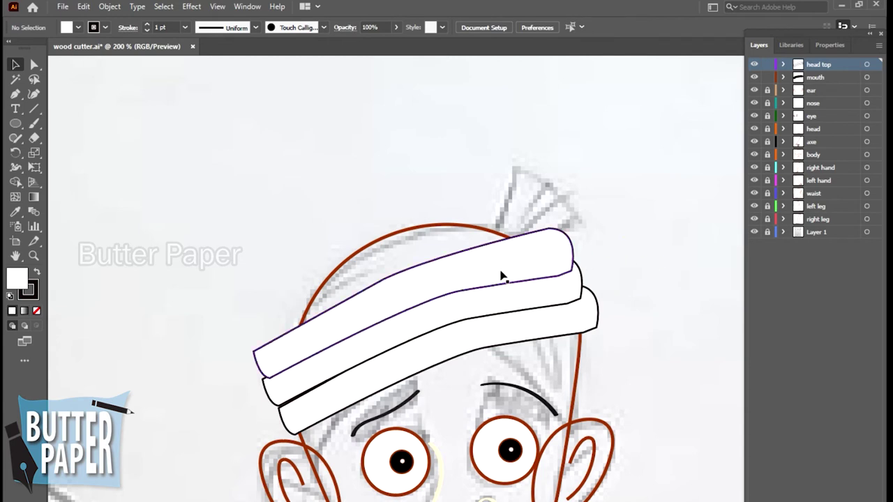
# Step: Ungroup the hat into its three separate bands
pyautogui.click(425, 262)
pyautogui.rightClick(427, 261)
pyautogui.click(483, 364)
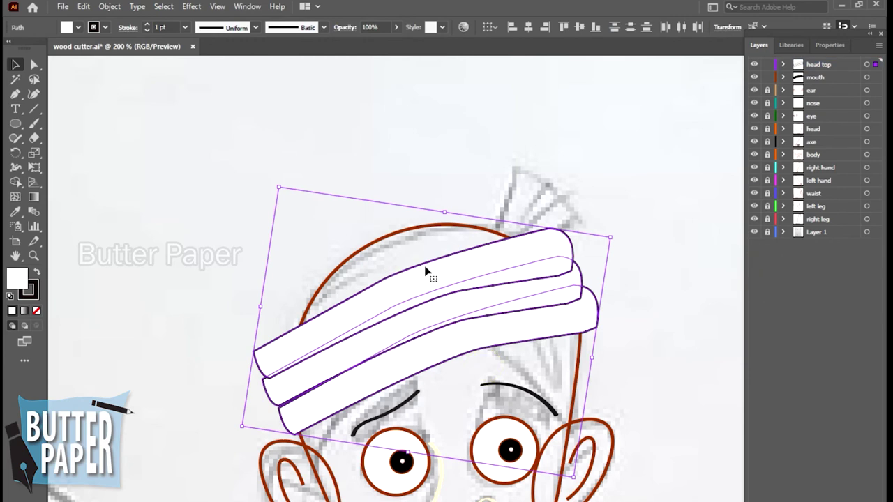
pyautogui.click(696, 245)
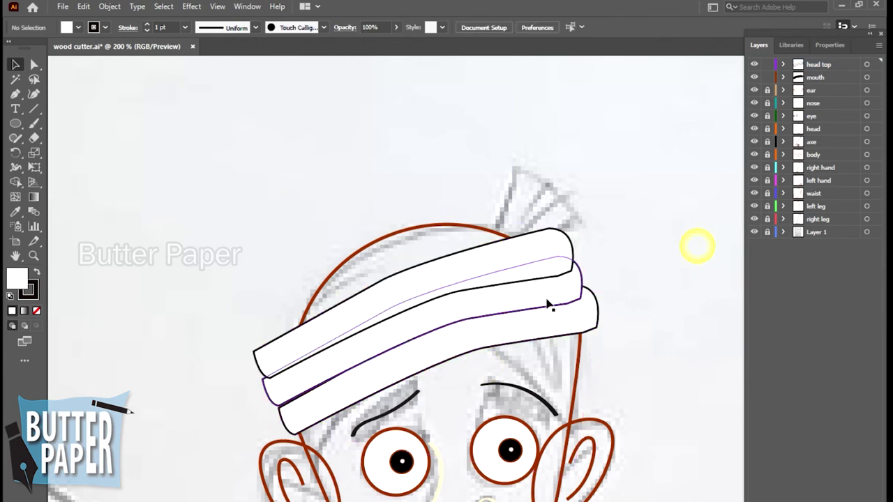
# Step: Stretch the top hat band taller and nudge it down
pyautogui.click(488, 244)
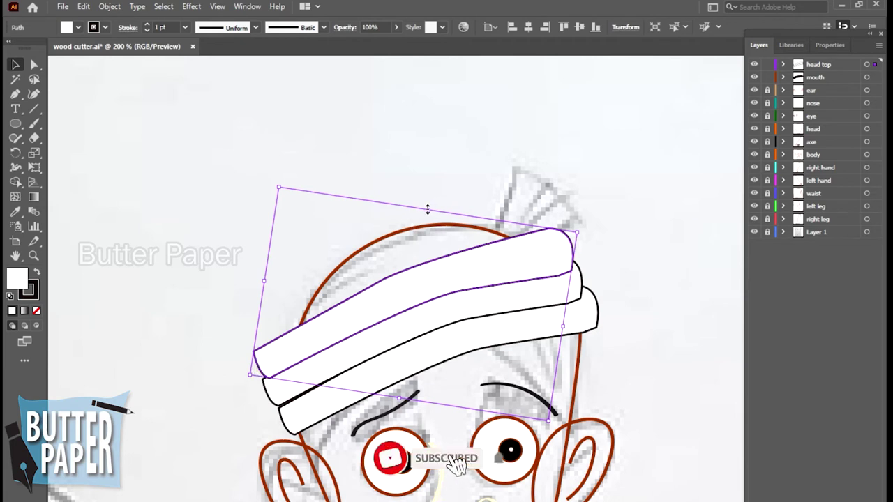
pyautogui.moveTo(427, 208); pyautogui.dragTo(420, 176)
pyautogui.click(698, 246)
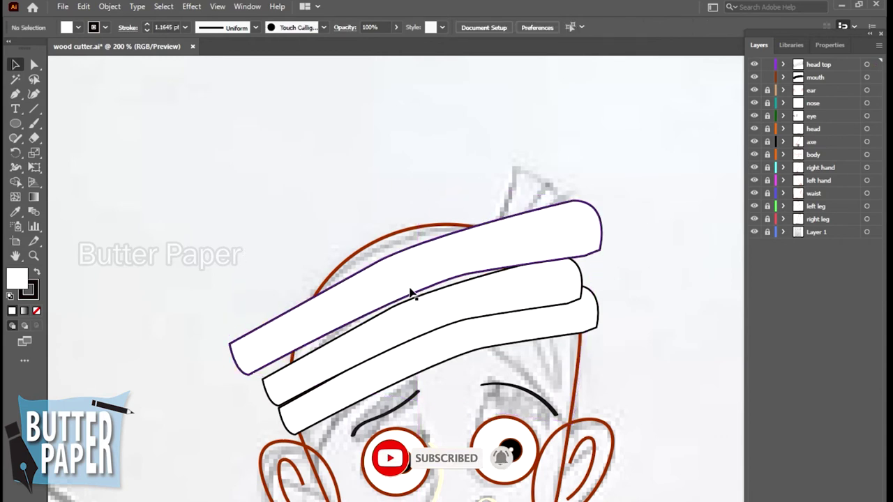
pyautogui.click(435, 285)
pyautogui.press('Down')
pyautogui.press('Down')
pyautogui.press('Down')
pyautogui.press('Down')
pyautogui.press('Down')
pyautogui.click(668, 277)
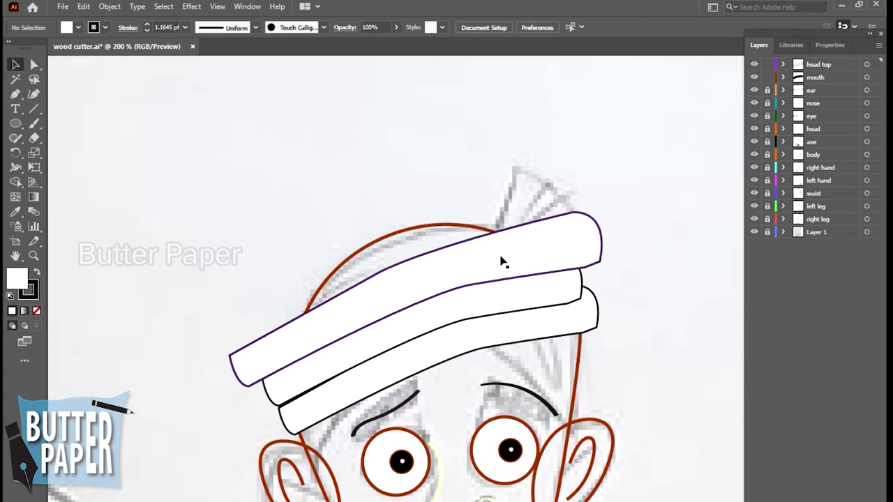
# Step: Nudge the middle band up and shift the top band left and down
pyautogui.press('z')
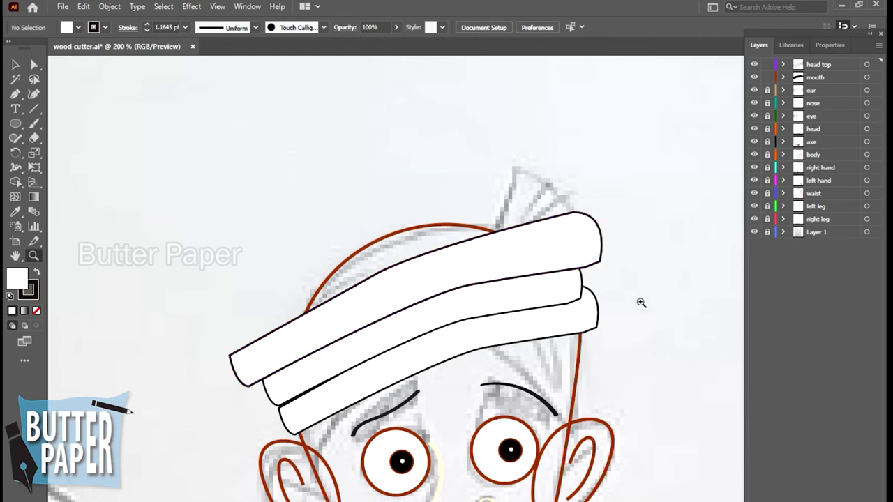
pyautogui.keyDown('alt'); pyautogui.click(634, 323); pyautogui.keyUp('alt')
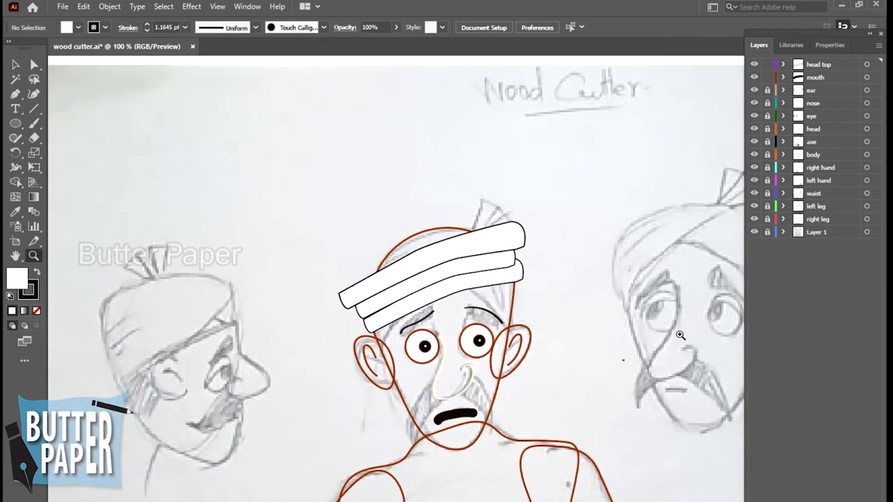
pyautogui.click(563, 295)
pyautogui.press('v')
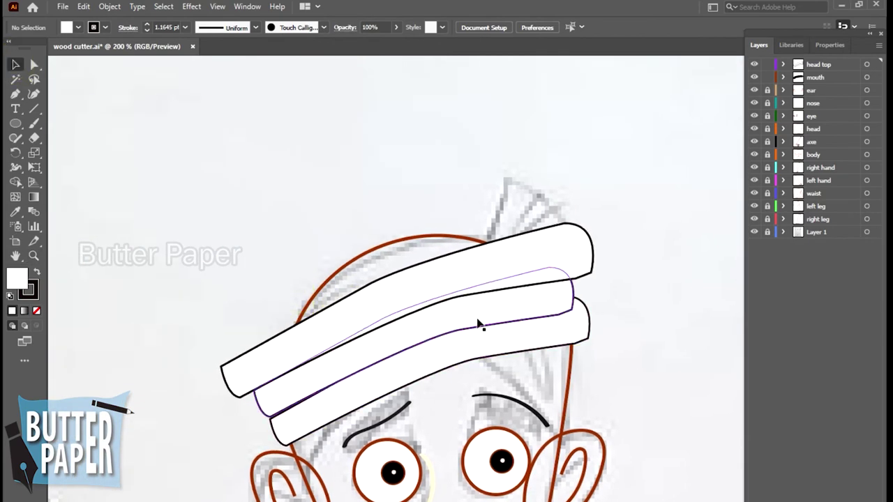
pyautogui.click(477, 312)
pyautogui.press('Up')
pyautogui.press('Up')
pyautogui.press('Up')
pyautogui.press('Up')
pyautogui.press('Up')
pyautogui.press('Up')
pyautogui.press('Up')
pyautogui.press('Up')
pyautogui.press('Up')
pyautogui.press('Up')
pyautogui.press('Up')
pyautogui.press('Up')
pyautogui.press('Up')
pyautogui.press('Up')
pyautogui.press('Up')
pyautogui.press('Up')
pyautogui.press('Up')
pyautogui.press('Up')
pyautogui.press('Up')
pyautogui.press('Up')
pyautogui.press('Up')
pyautogui.press('Up')
pyautogui.press('Up')
pyautogui.press('Left')
pyautogui.press('Left')
pyautogui.press('Left')
pyautogui.press('Left')
pyautogui.press('Left')
pyautogui.press('Left')
pyautogui.press('Left')
pyautogui.press('Left')
pyautogui.press('Left')
pyautogui.press('Left')
pyautogui.press('Down')
pyautogui.press('Down')
# Step: Shift the middle headband right and settle the top band's height
pyautogui.press('Down')
pyautogui.press('Down')
pyautogui.press('Down')
pyautogui.press('Down')
pyautogui.press('Down')
pyautogui.press('Down')
pyautogui.press('Up')
pyautogui.press('Up')
pyautogui.press('Up')
pyautogui.click(393, 318)
pyautogui.press('Down')
pyautogui.press('Down')
pyautogui.press('Down')
pyautogui.press('Down')
pyautogui.press('Down')
pyautogui.press('Down')
pyautogui.press('Down')
pyautogui.press('Down')
pyautogui.press('Down')
pyautogui.press('Right')
pyautogui.press('Right')
pyautogui.press('Right')
pyautogui.press('Right')
pyautogui.press('Right')
pyautogui.press('Down')
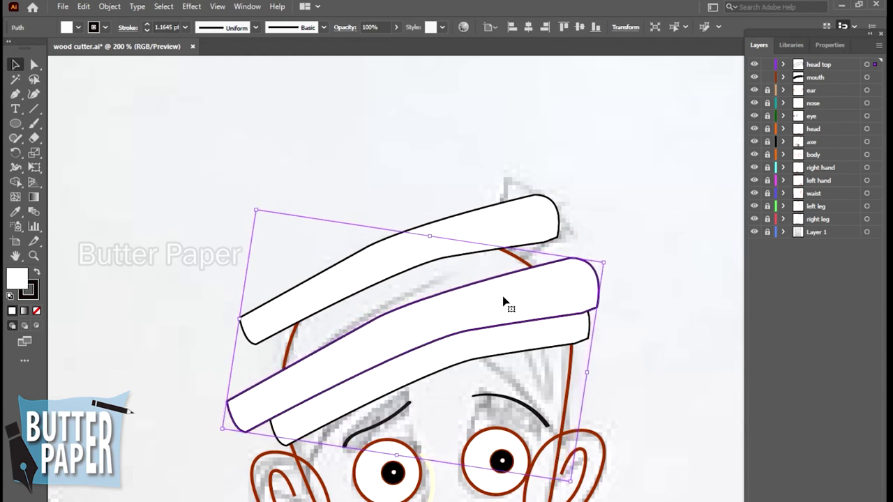
pyautogui.click(395, 275)
pyautogui.press('Down')
pyautogui.press('Down')
pyautogui.press('Down')
pyautogui.press('Down')
pyautogui.press('Down')
pyautogui.press('Down')
pyautogui.press('Down')
pyautogui.press('Down')
pyautogui.press('Down')
pyautogui.press('Down')
pyautogui.press('Down')
pyautogui.press('Down')
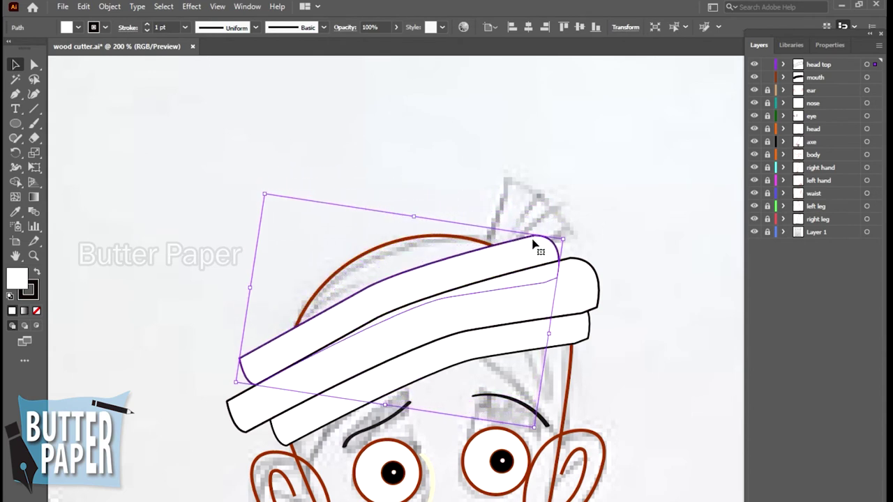
pyautogui.press('Up')
pyautogui.press('Up')
pyautogui.press('Up')
pyautogui.press('Up')
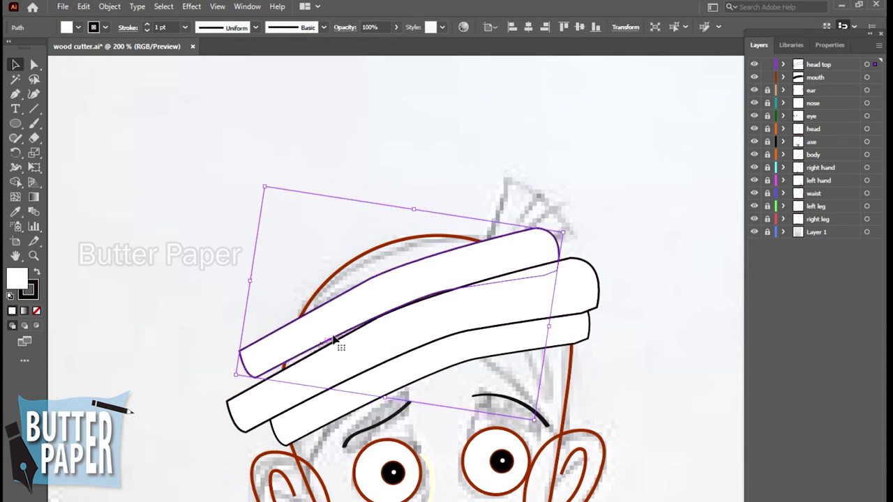
pyautogui.press('Down')
pyautogui.press('Down')
pyautogui.press('Down')
pyautogui.press('Down')
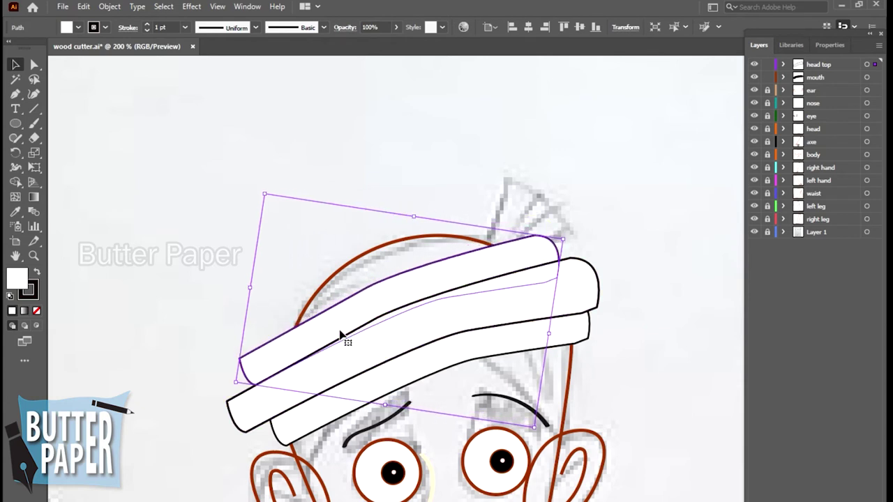
pyautogui.click(659, 225)
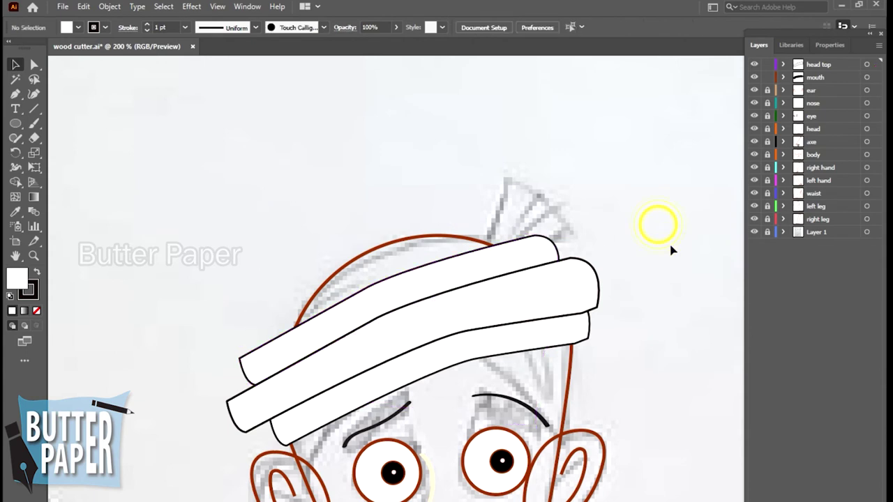
# Step: Draw a closed, unfilled fan-shaped tuft outline on top of the turban
pyautogui.click(17, 95)
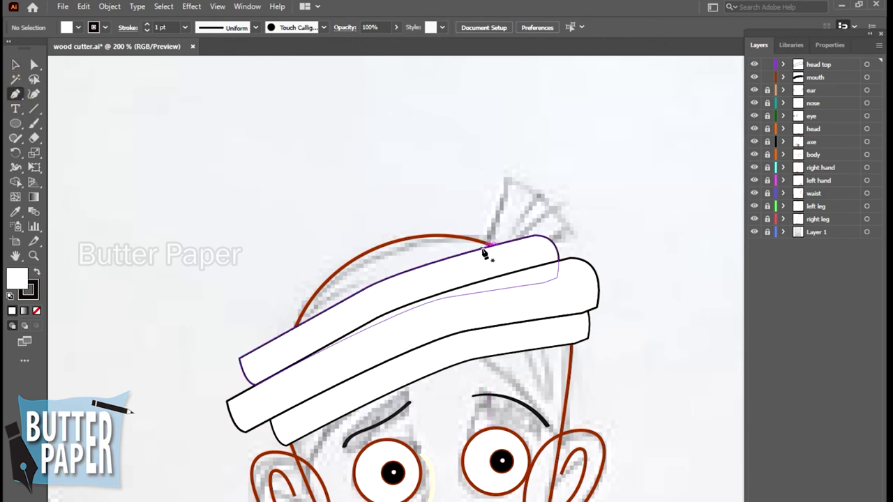
pyautogui.click(483, 245)
pyautogui.click(507, 182)
pyautogui.moveTo(572, 230); pyautogui.dragTo(571, 278)
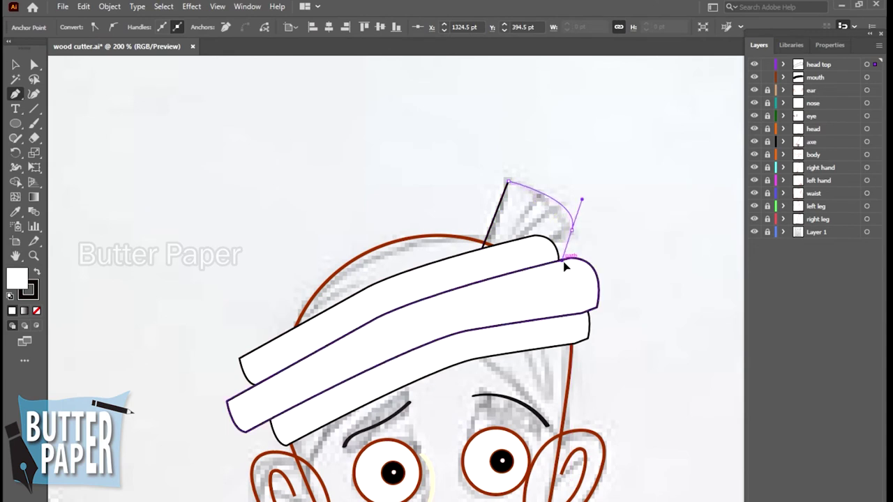
pyautogui.moveTo(572, 244); pyautogui.dragTo(74, 248)
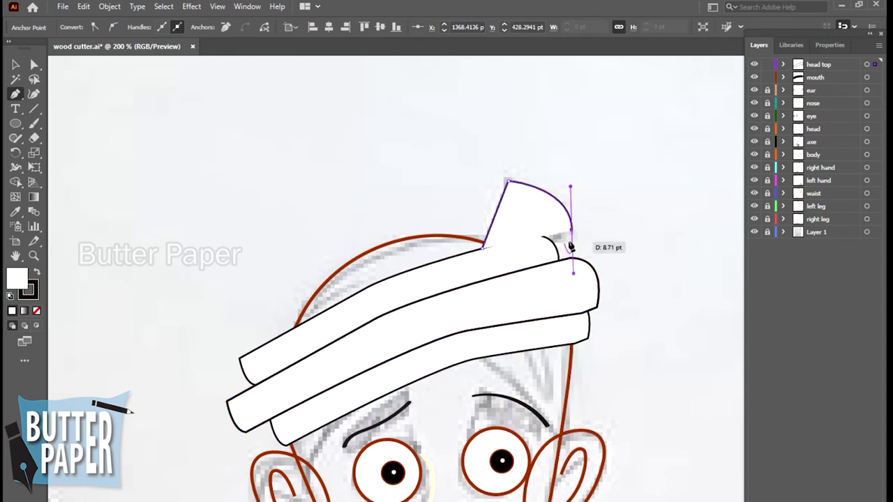
pyautogui.click(37, 311)
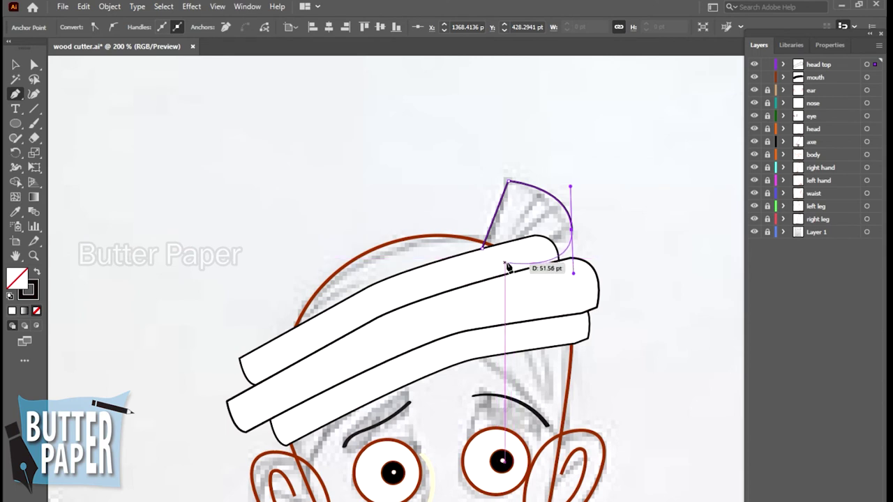
pyautogui.click(504, 264)
pyautogui.click(482, 247)
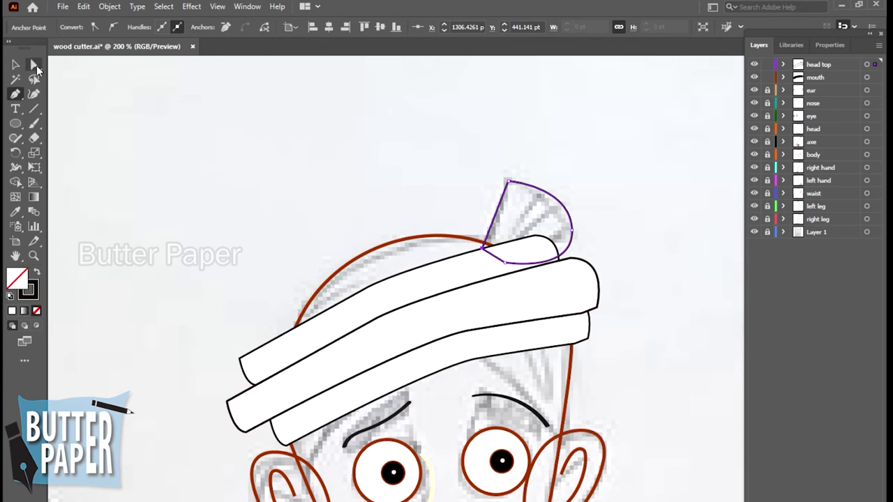
# Step: Round the fan's outer edge by adjusting its right anchor's handles
pyautogui.click(35, 66)
pyautogui.click(572, 230)
pyautogui.moveTo(575, 279); pyautogui.dragTo(592, 242)
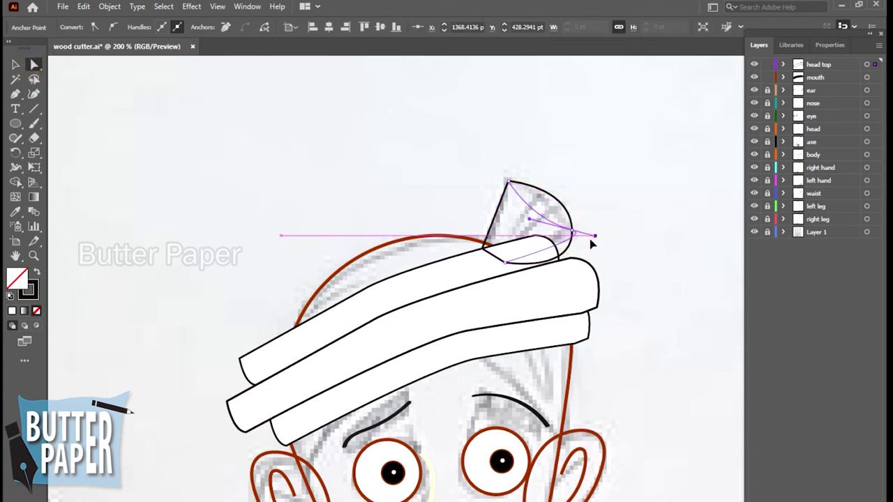
pyautogui.moveTo(591, 242)
pyautogui.mouseDown()
pyautogui.moveTo(572, 244)
pyautogui.moveTo(571, 233)
pyautogui.mouseUp()
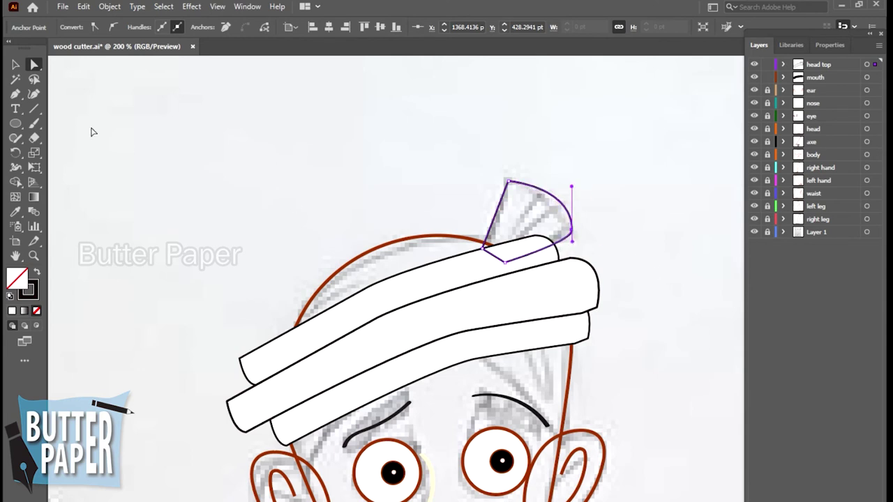
pyautogui.click(16, 66)
pyautogui.click(637, 295)
# Step: Draw two dividing lines from the fan's base to its outer edge
pyautogui.press('p')
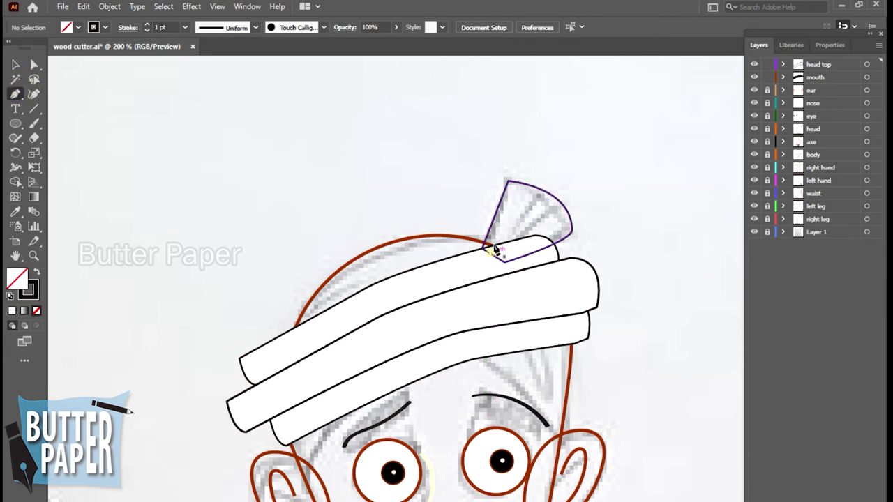
pyautogui.click(490, 249)
pyautogui.click(542, 190)
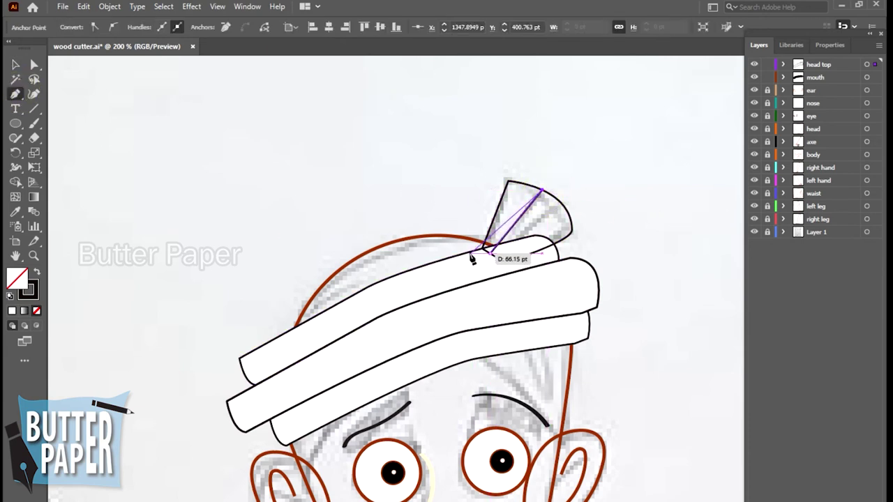
pyautogui.press('v')
pyautogui.click(691, 223)
pyautogui.click(16, 94)
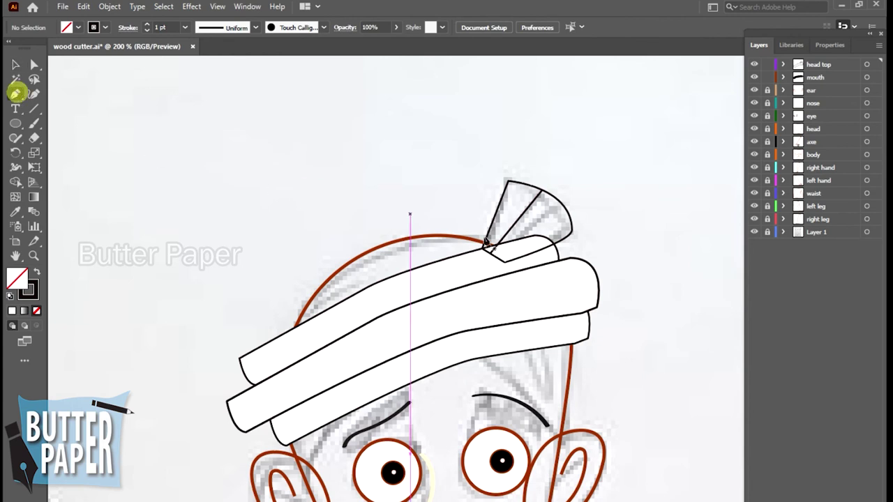
pyautogui.click(494, 256)
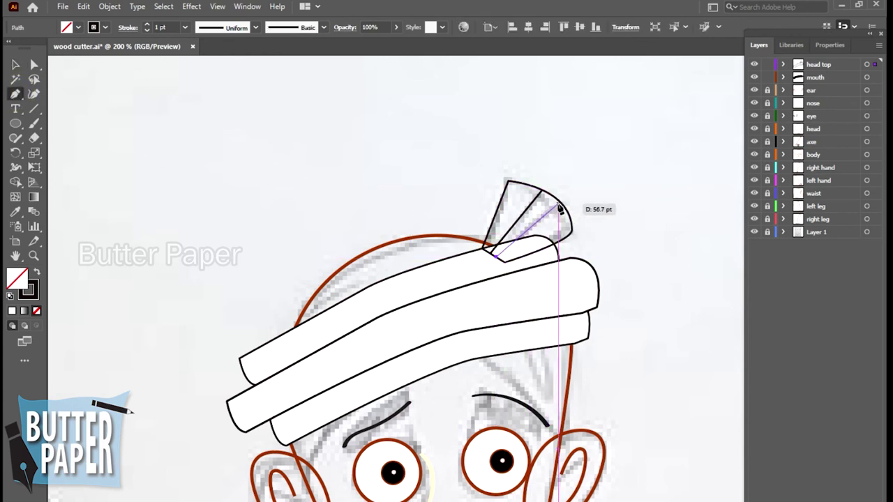
pyautogui.click(560, 202)
pyautogui.click(644, 204)
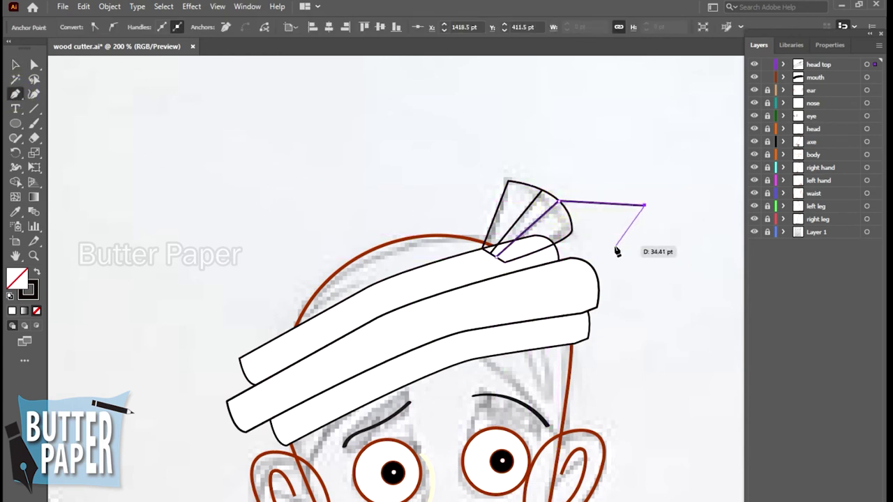
pyautogui.click(16, 64)
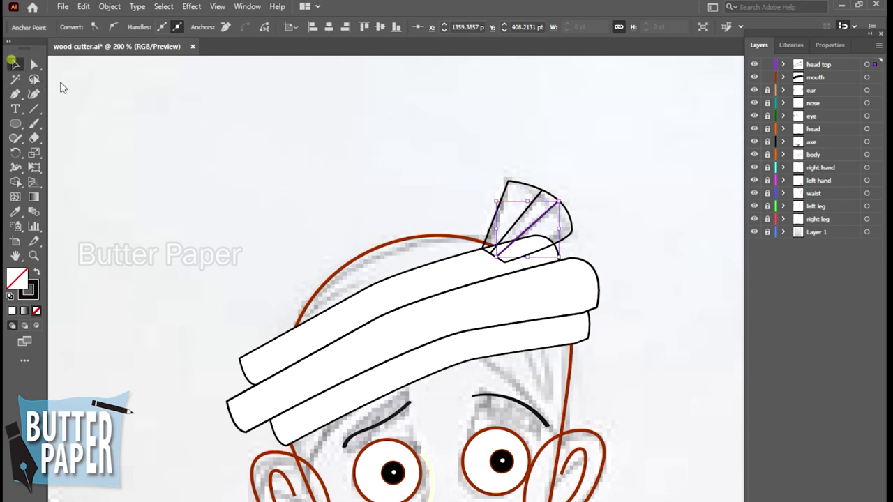
pyautogui.click(696, 185)
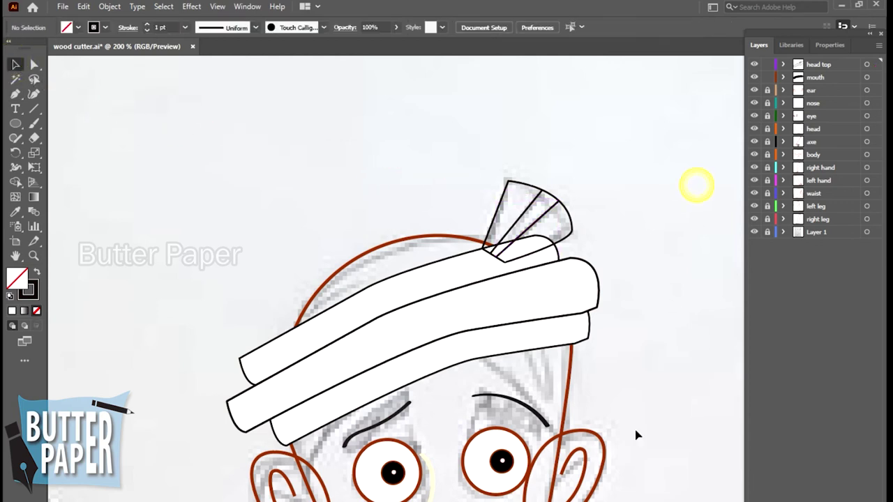
# Step: Group the fan outline together with its two dividing lines
pyautogui.click(564, 241)
pyautogui.keyDown('shift'); pyautogui.click(553, 202); pyautogui.keyUp('shift')
pyautogui.keyDown('shift'); pyautogui.click(534, 201); pyautogui.keyUp('shift')
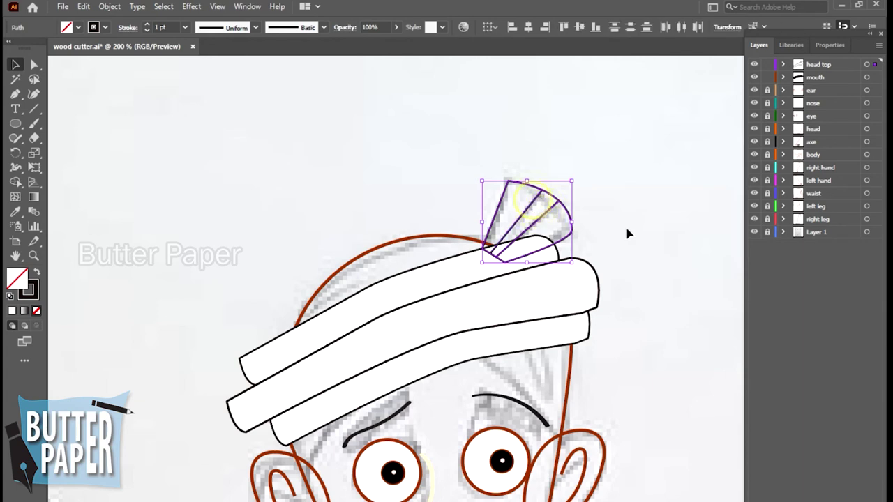
pyautogui.rightClick(563, 236)
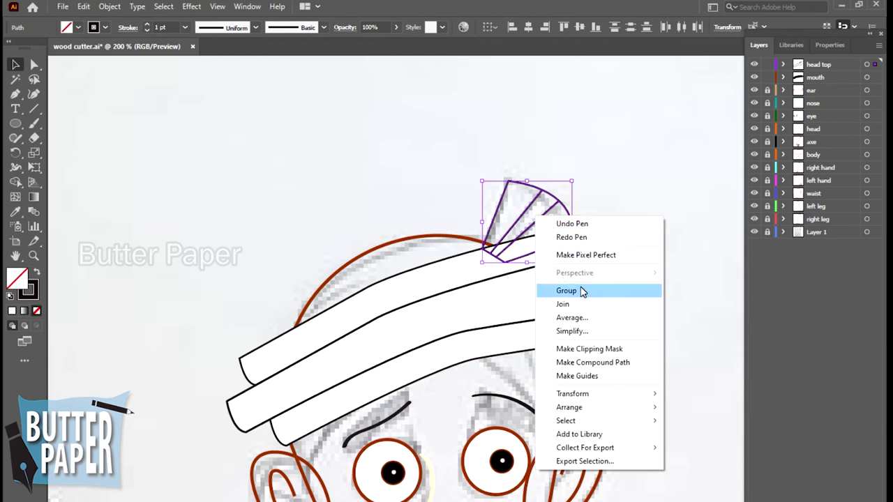
pyautogui.click(578, 291)
pyautogui.click(638, 269)
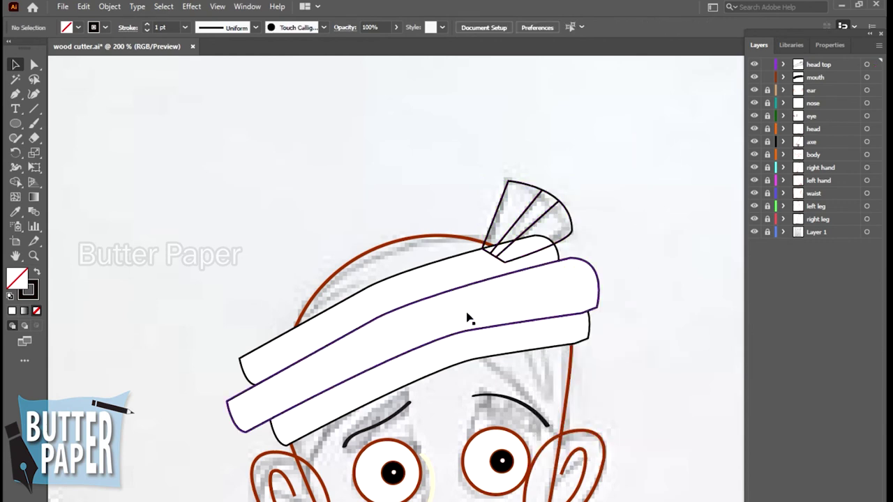
pyautogui.click(542, 194)
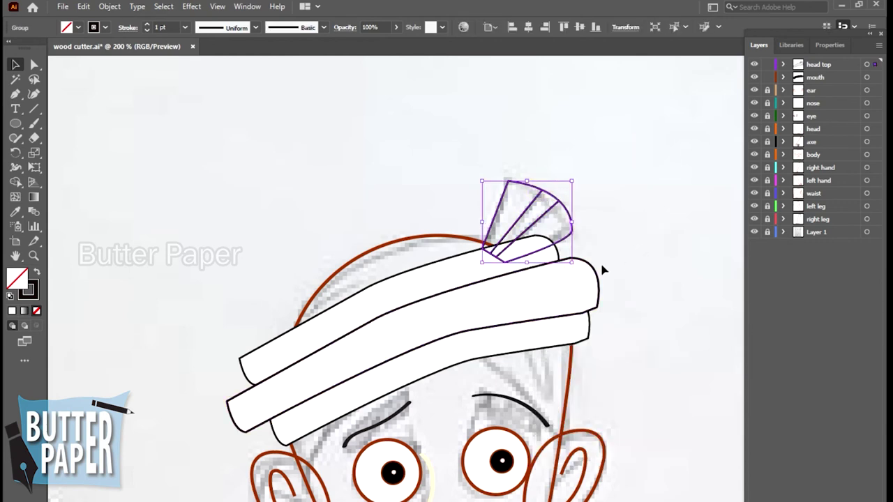
# Step: Move the upper turban band up and left so it meets the fan crest's base
pyautogui.click(354, 298)
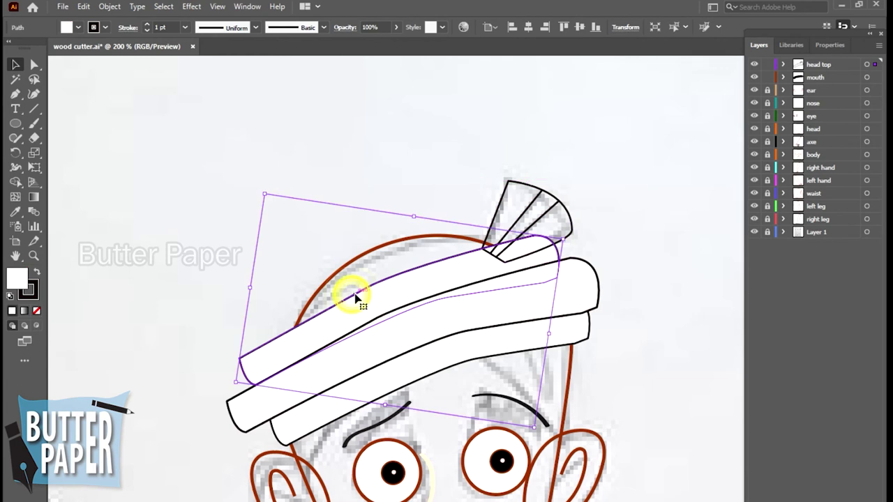
pyautogui.moveTo(356, 297)
pyautogui.mouseDown()
pyautogui.moveTo(301, 277)
pyautogui.moveTo(328, 271)
pyautogui.mouseUp()
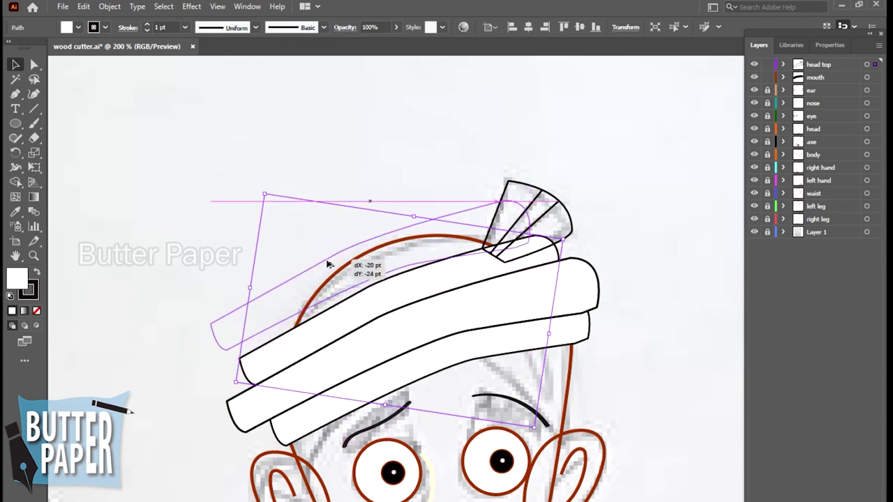
pyautogui.moveTo(329, 272); pyautogui.dragTo(331, 278)
pyautogui.click(711, 240)
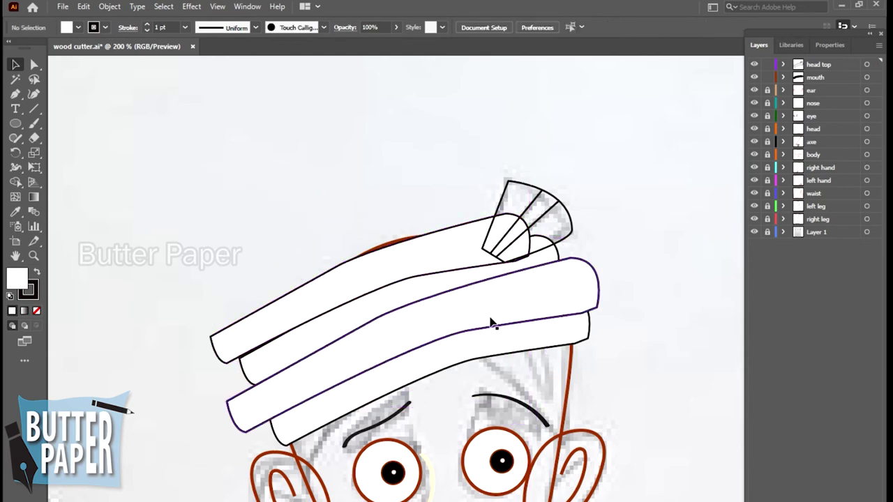
pyautogui.hscroll(5, 634, 295)
pyautogui.scroll(-2, 622, 323)
pyautogui.scroll(-2, 621, 322)
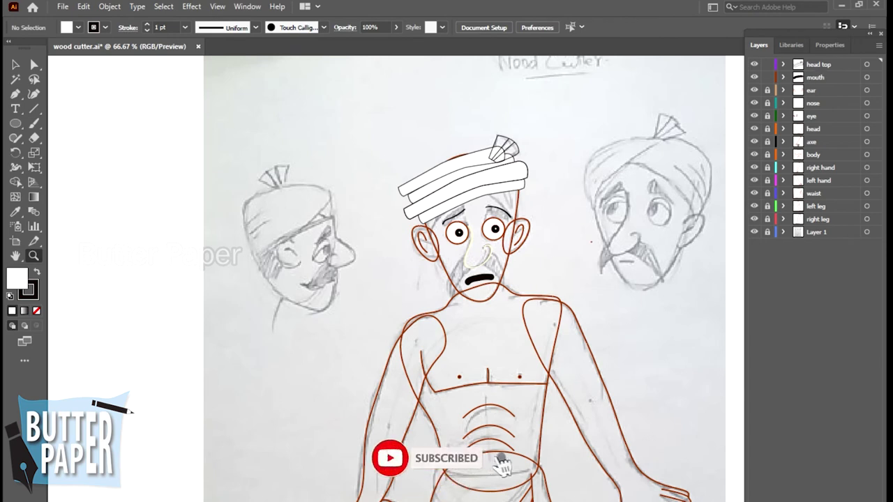
# Step: Fill the turban-top fan group with white
pyautogui.click(15, 64)
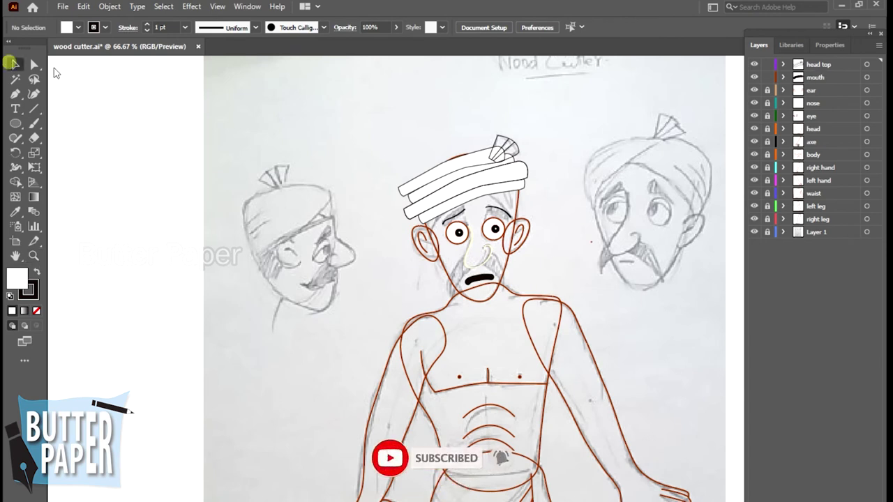
pyautogui.click(508, 143)
pyautogui.click(12, 311)
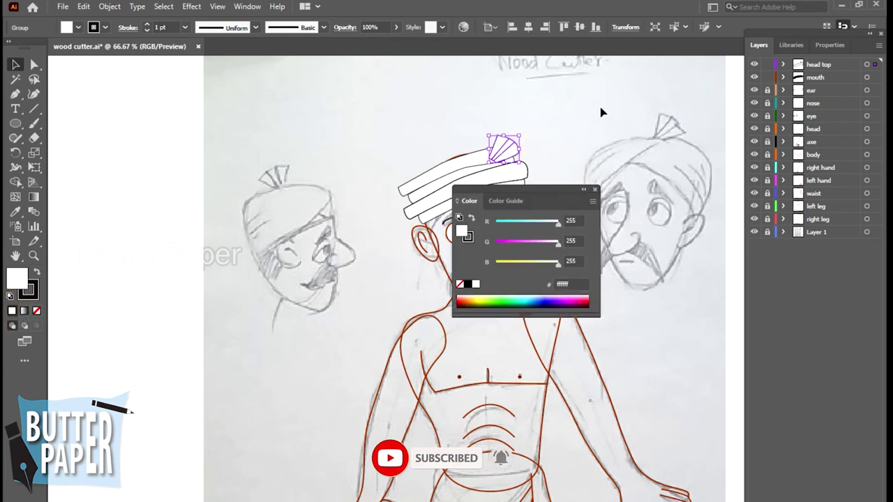
pyautogui.click(601, 123)
pyautogui.click(595, 190)
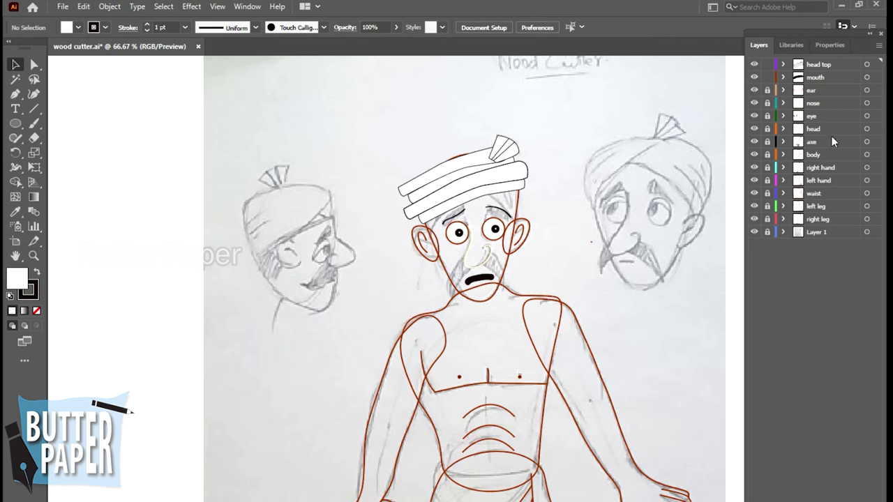
# Step: Lock the mouth and head top layers and zoom in on the turban top
pyautogui.click(767, 77)
pyautogui.click(767, 64)
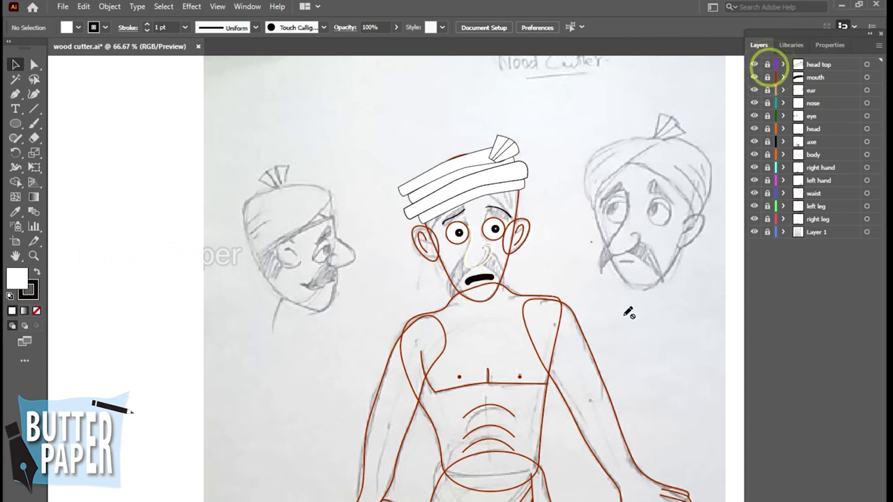
pyautogui.press('z')
pyautogui.click(575, 255)
pyautogui.click(339, 319)
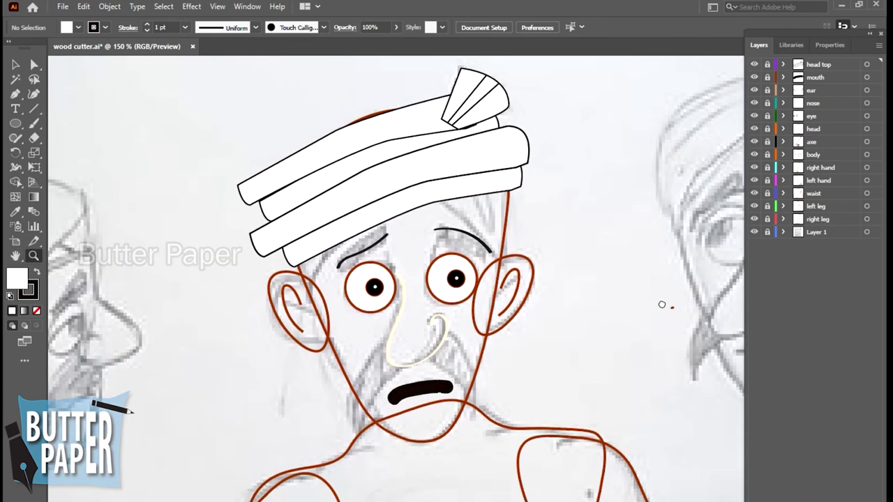
pyautogui.moveTo(610, 175); pyautogui.dragTo(565, 306)
# Step: Unlock the head top layer and rotate the fan crest upright on the turban
pyautogui.click(13, 67)
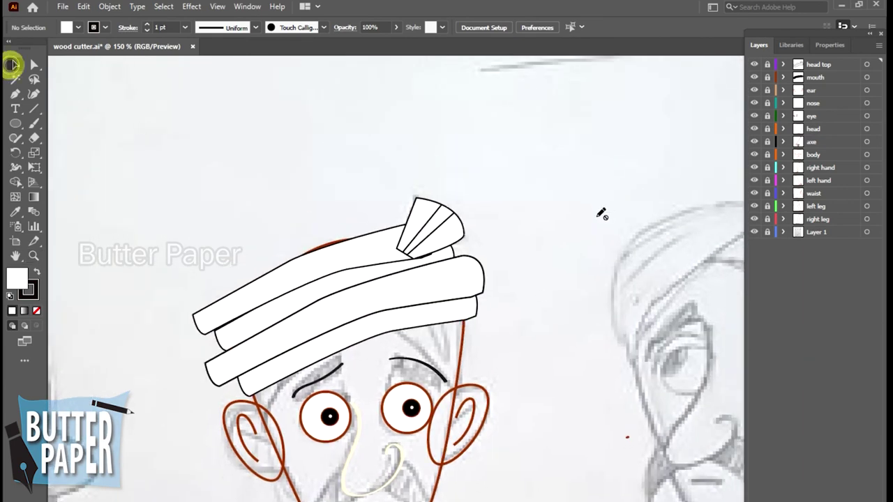
pyautogui.click(767, 64)
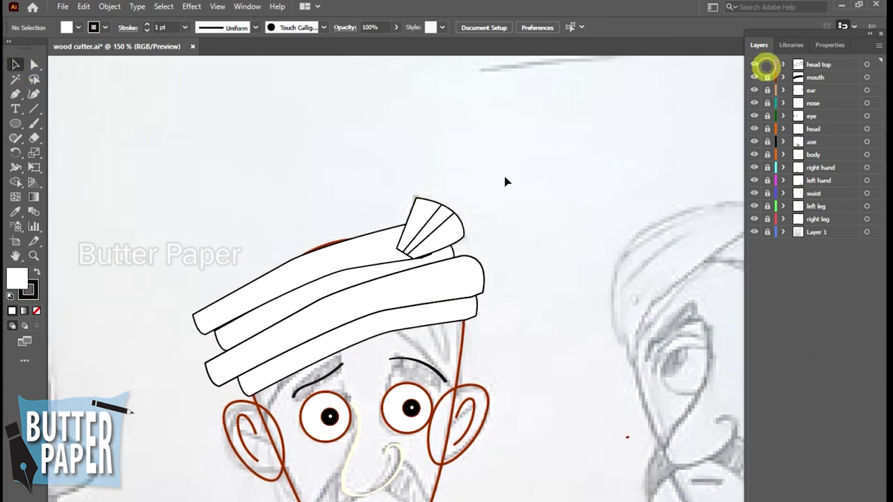
pyautogui.click(421, 202)
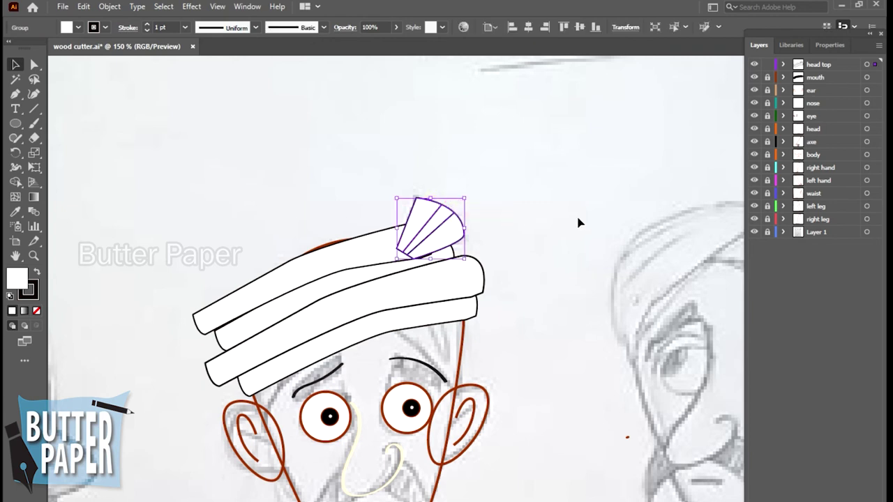
pyautogui.moveTo(465, 192); pyautogui.dragTo(434, 176)
pyautogui.click(518, 239)
pyautogui.hotkey('ctrl', 'z')
pyautogui.click(634, 273)
pyautogui.press('z')
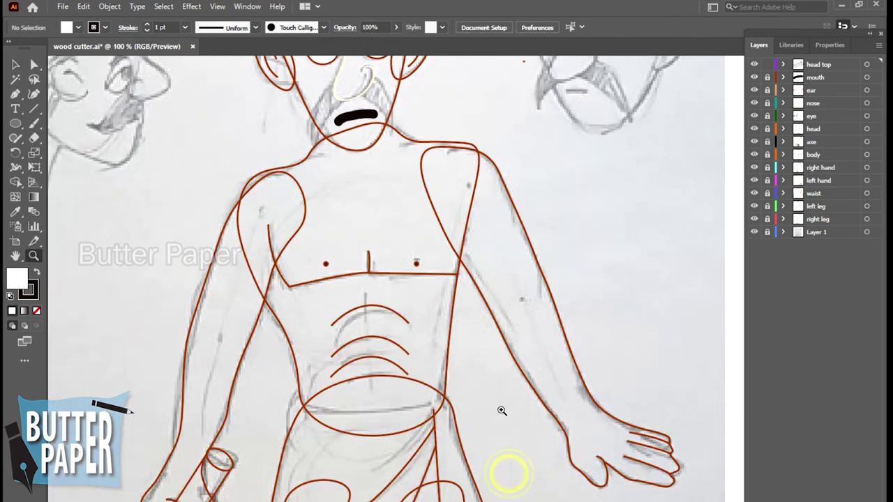
pyautogui.moveTo(448, 478); pyautogui.dragTo(502, 308)
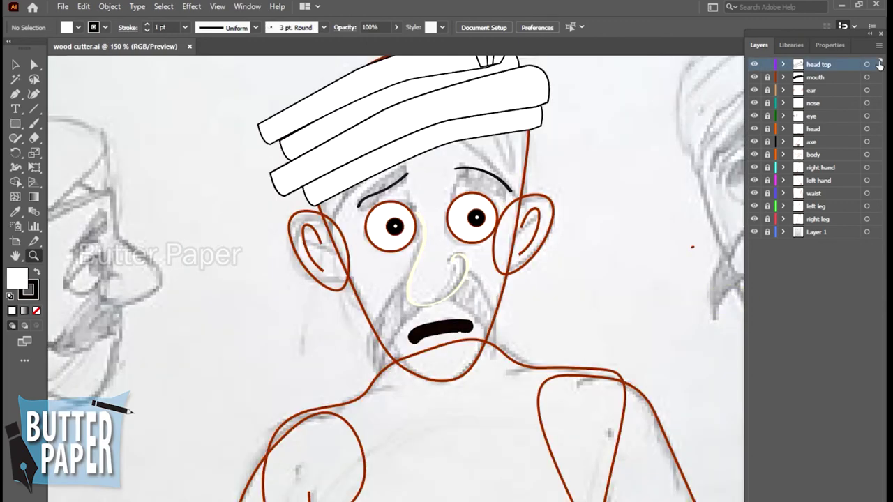
# Step: Add a new layer named 'mustake' and make it the target layer
pyautogui.hotkey('ctrl', 'l')
pyautogui.doubleClick(817, 63)
pyautogui.press('BackSpace')
pyautogui.write('mustake')
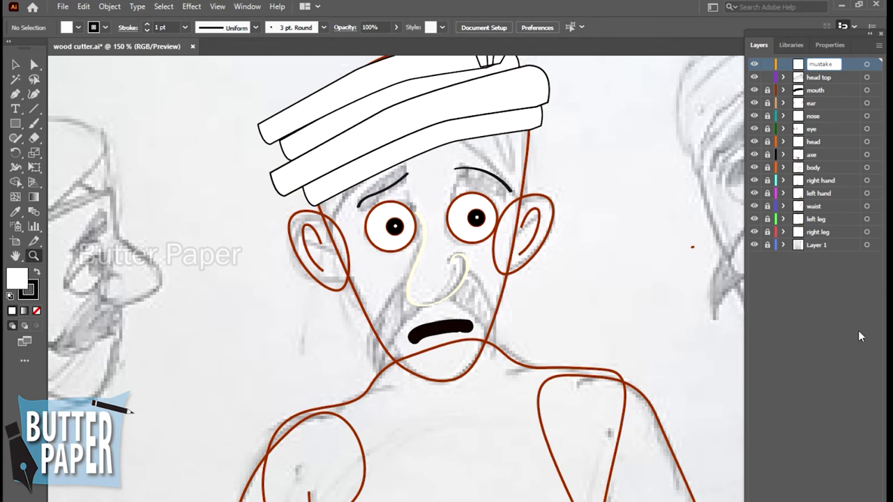
pyautogui.click(858, 337)
pyautogui.click(821, 63)
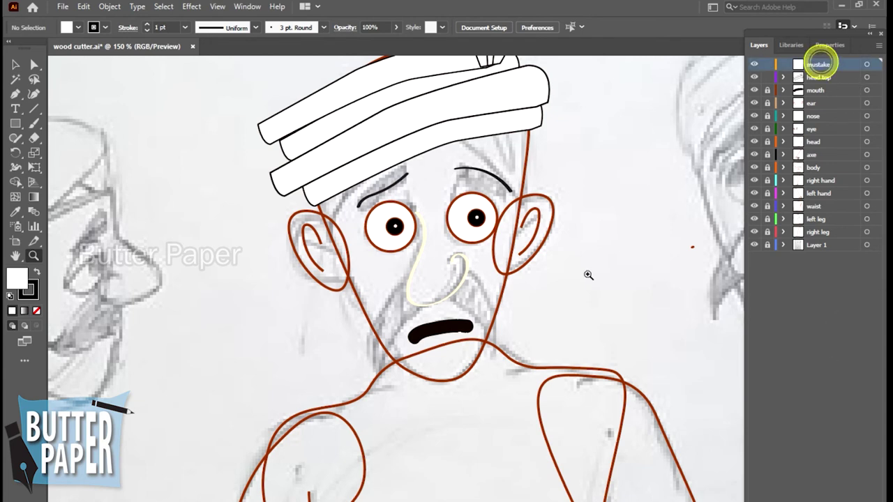
# Step: Draw the left mustache half with the Pen tool, curving down from the nose tip beside the mouth
pyautogui.click(16, 93)
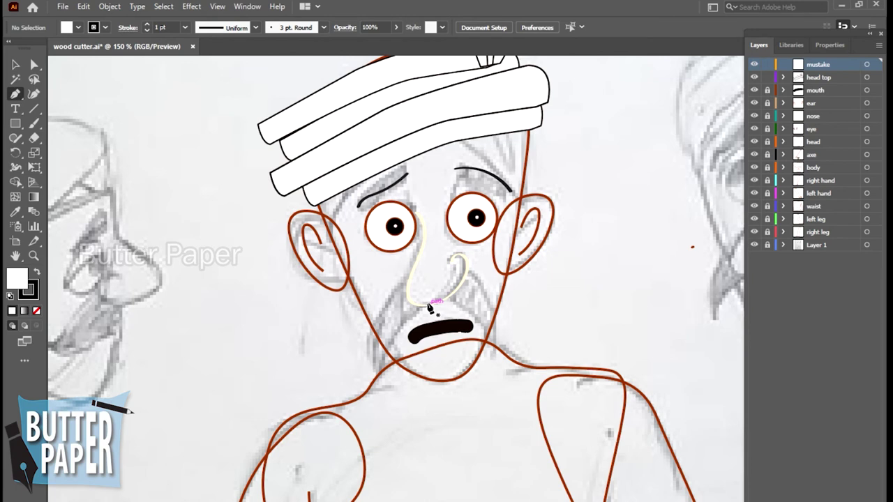
pyautogui.click(428, 301)
pyautogui.moveTo(378, 384)
pyautogui.mouseDown()
pyautogui.moveTo(382, 403)
pyautogui.moveTo(382, 316)
pyautogui.moveTo(402, 299)
pyautogui.moveTo(378, 309)
pyautogui.moveTo(419, 270)
pyautogui.moveTo(416, 280)
pyautogui.mouseUp()
pyautogui.click(15, 63)
pyautogui.click(394, 296)
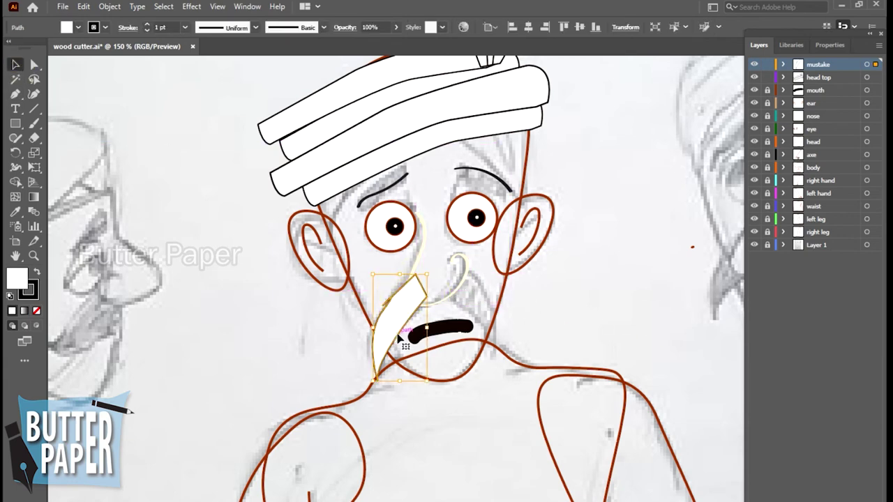
# Step: Replace the mustache piece's top anchor with a new top point and close the shape
pyautogui.press('z')
pyautogui.click(410, 307)
pyautogui.click(488, 315)
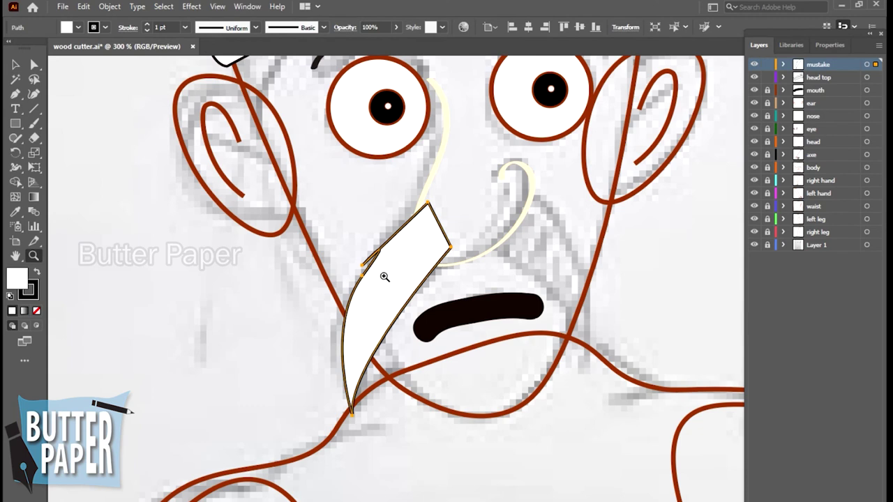
pyautogui.hotkey('ctrl', 'z')
pyautogui.keyDown('ctrl'); pyautogui.click(355, 293); pyautogui.keyUp('ctrl')
pyautogui.click(15, 94)
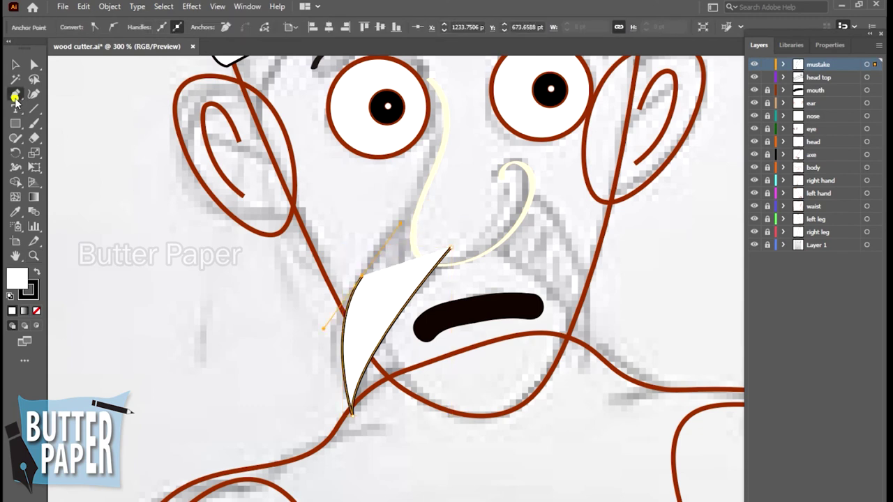
pyautogui.click(426, 216)
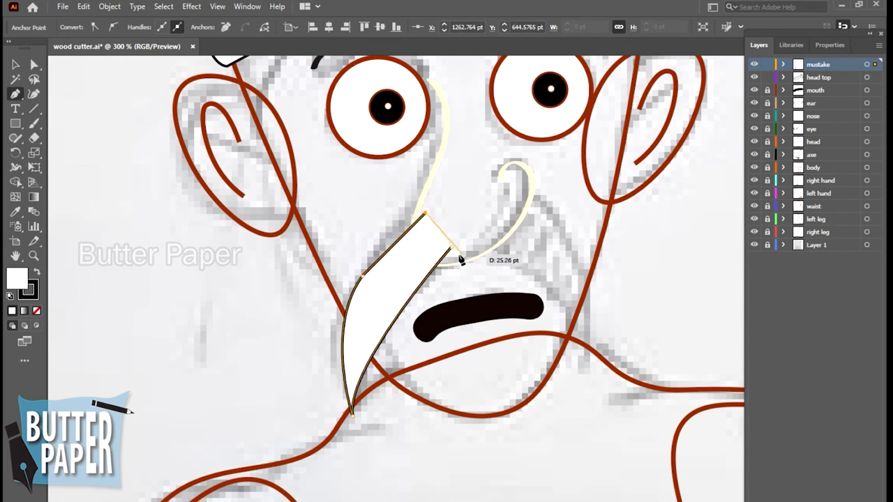
pyautogui.click(450, 247)
# Step: Move the mustache left and down under the nose, rotate it about 20° clockwise, and nudge it into place
pyautogui.click(16, 65)
pyautogui.click(645, 289)
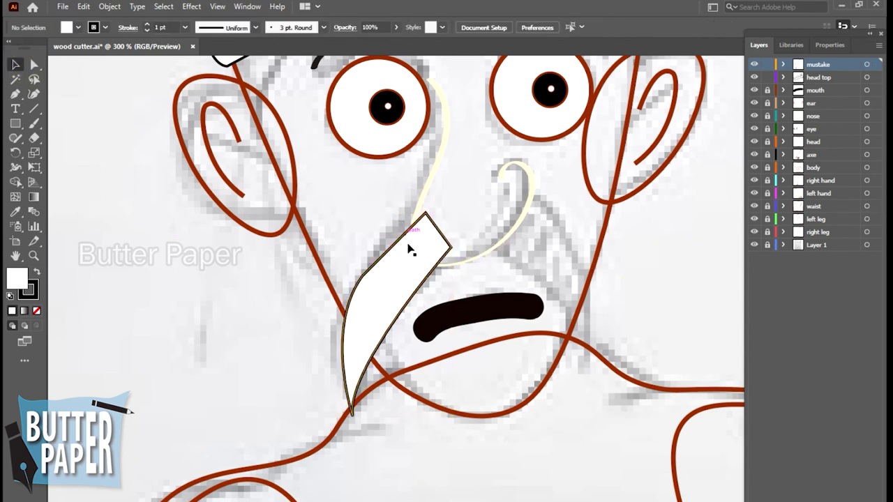
pyautogui.moveTo(402, 230); pyautogui.dragTo(374, 265)
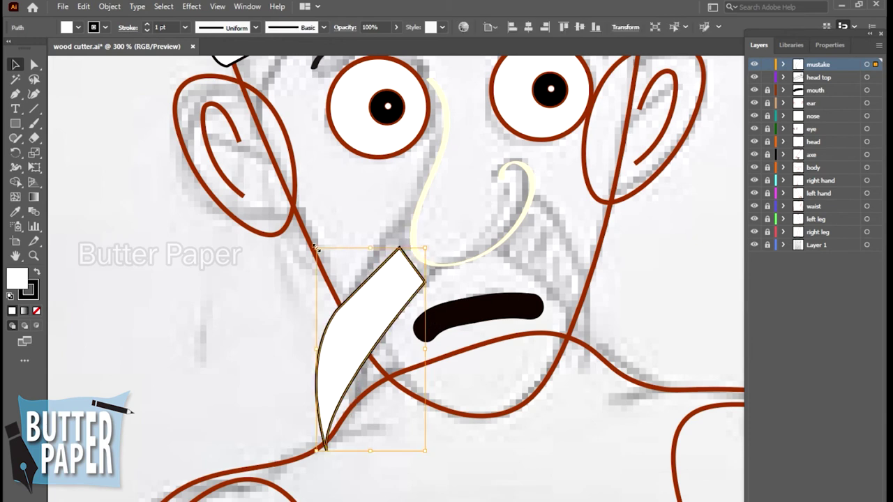
pyautogui.moveTo(310, 252); pyautogui.dragTo(351, 249)
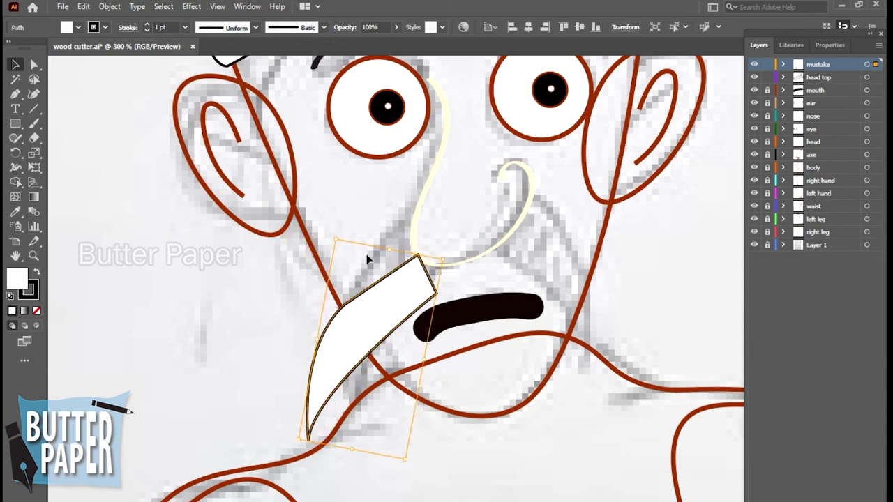
pyautogui.press('Left')
pyautogui.press('Left')
pyautogui.press('Left')
pyautogui.press('Down')
pyautogui.press('Down')
pyautogui.press('Down')
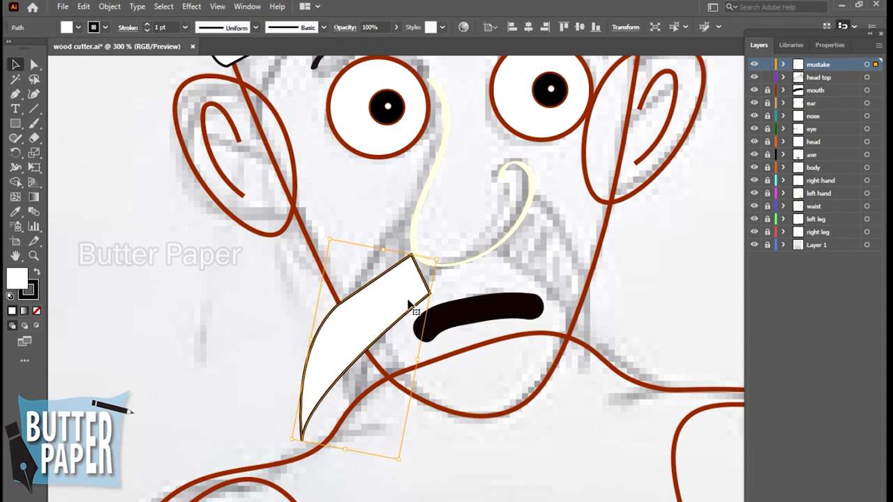
pyautogui.press('Right')
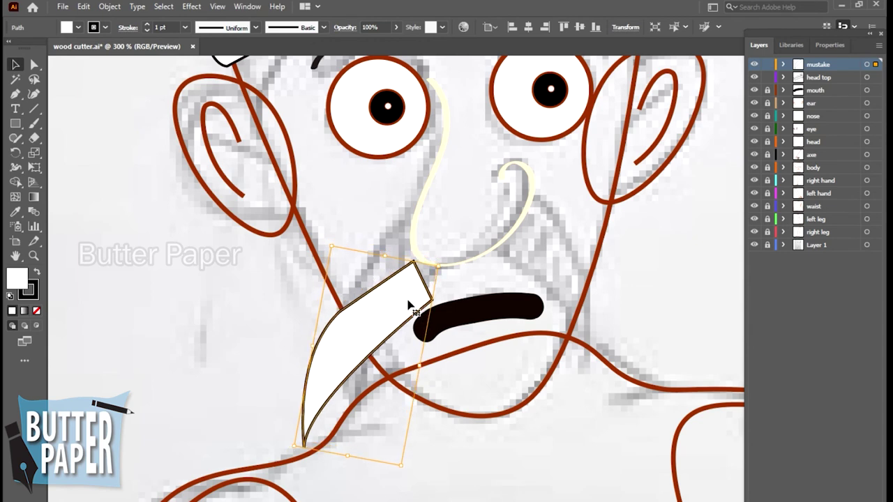
pyautogui.click(720, 292)
pyautogui.hscroll(5, 572, 398)
pyautogui.scroll(2, 572, 398)
pyautogui.click(290, 314)
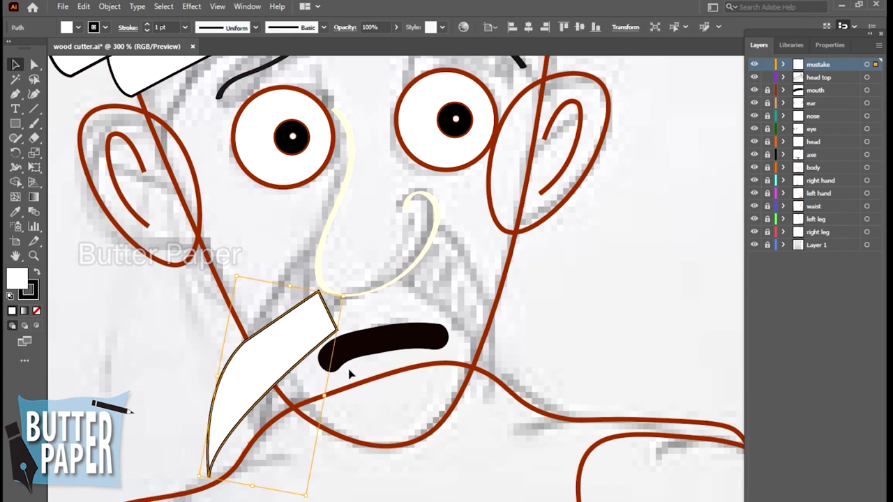
# Step: Duplicate the mustache to the right of the mouth, flip it horizontally and rotate it to mirror the left
pyautogui.moveTo(317, 359); pyautogui.dragTo(596, 348)
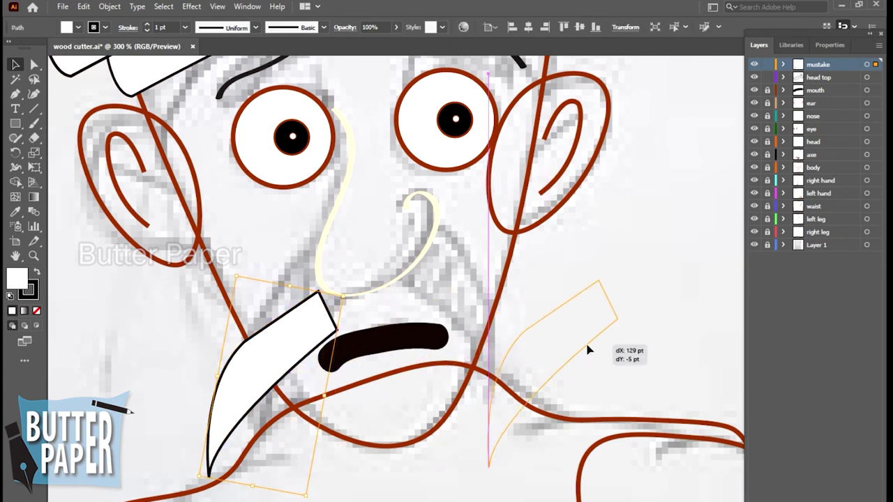
pyautogui.click(830, 44)
pyautogui.click(840, 131)
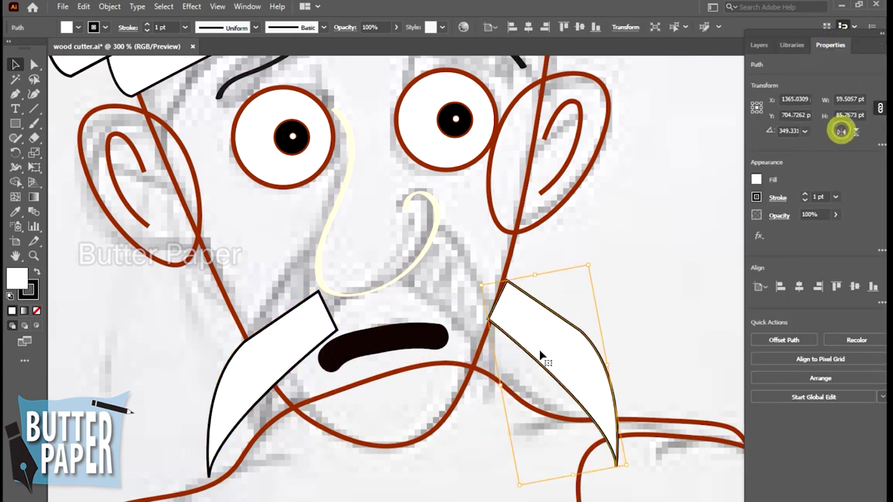
pyautogui.press('Left')
pyautogui.press('Left')
pyautogui.press('Left')
pyautogui.press('Left')
pyautogui.press('Left')
pyautogui.press('Left')
pyautogui.press('Left')
pyautogui.press('Left')
pyautogui.press('Left')
pyautogui.press('Left')
pyautogui.press('Left')
pyautogui.press('Left')
pyautogui.press('Up')
pyautogui.press('Up')
pyautogui.press('Up')
pyautogui.press('Up')
pyautogui.press('Up')
pyautogui.press('Up')
pyautogui.press('Up')
pyautogui.press('Up')
pyautogui.press('Down')
pyautogui.press('Down')
pyautogui.press('Down')
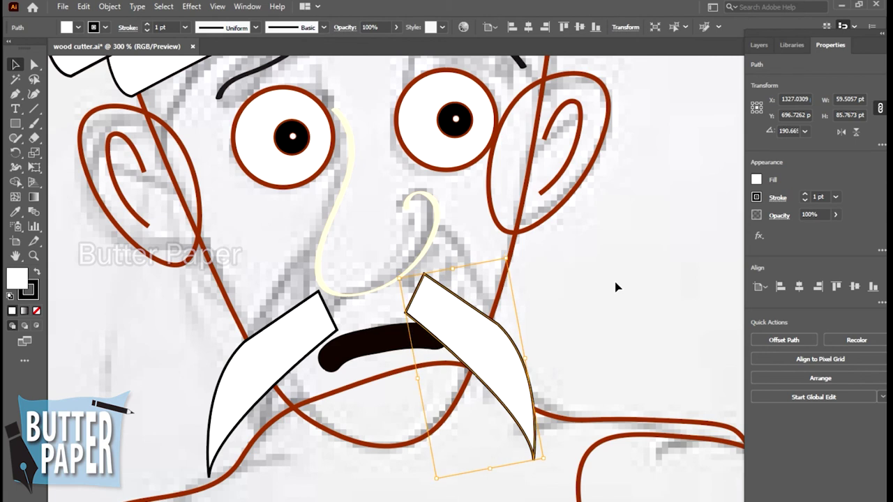
pyautogui.press('Left')
pyautogui.press('Left')
pyautogui.press('Left')
pyautogui.press('Left')
pyautogui.press('Left')
pyautogui.press('Left')
pyautogui.press('Left')
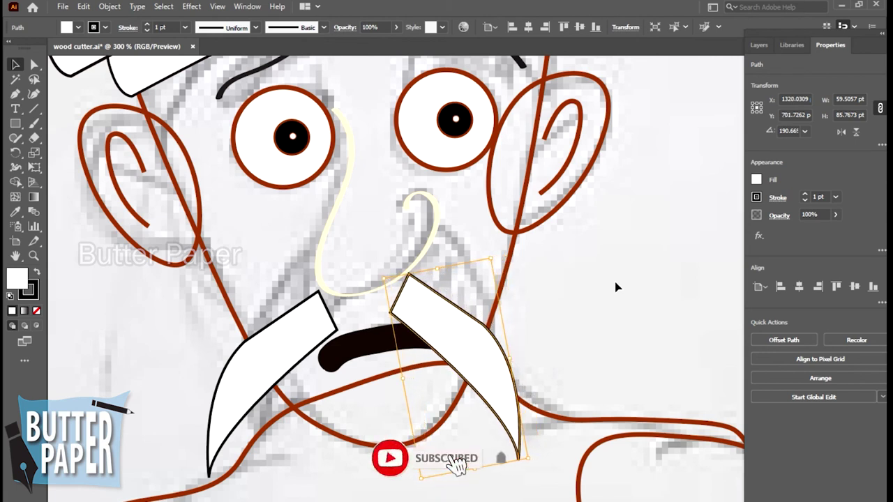
pyautogui.moveTo(534, 461); pyautogui.dragTo(517, 424)
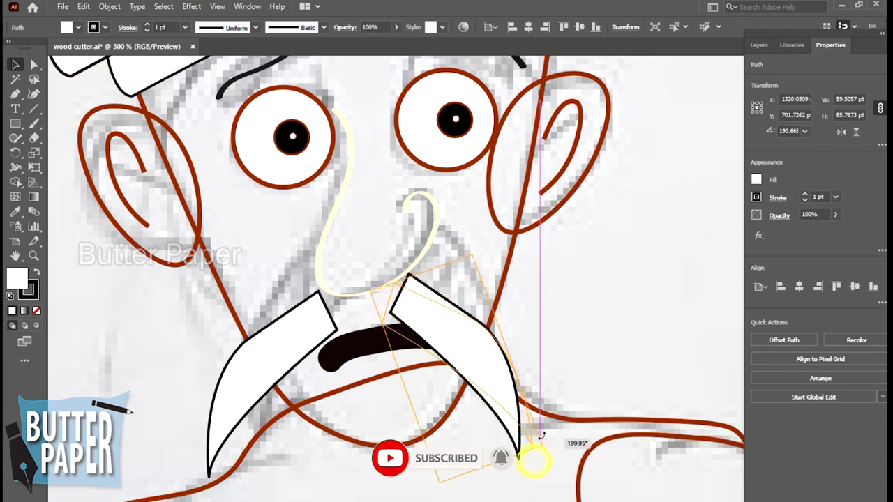
pyautogui.click(537, 328)
pyautogui.click(758, 45)
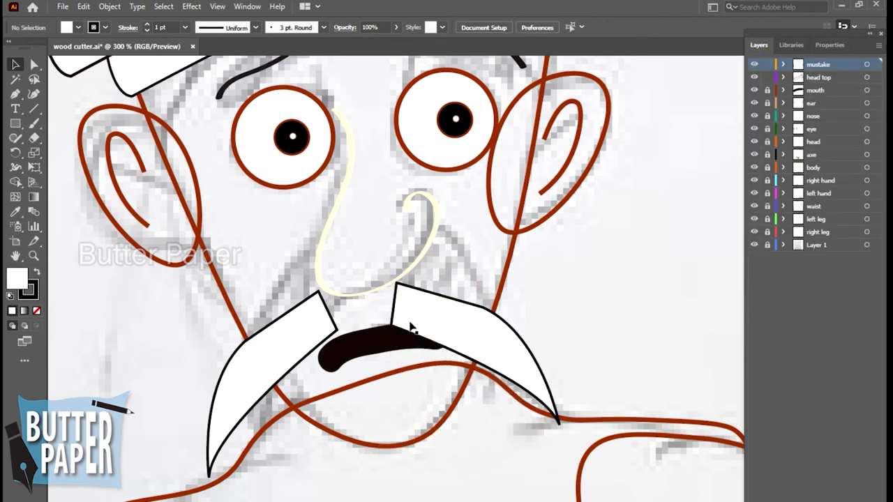
# Step: Nudge and slightly rotate the left half, then nudge the right half left and down to fit
pyautogui.click(293, 319)
pyautogui.press('Right')
pyautogui.press('Right')
pyautogui.press('Right')
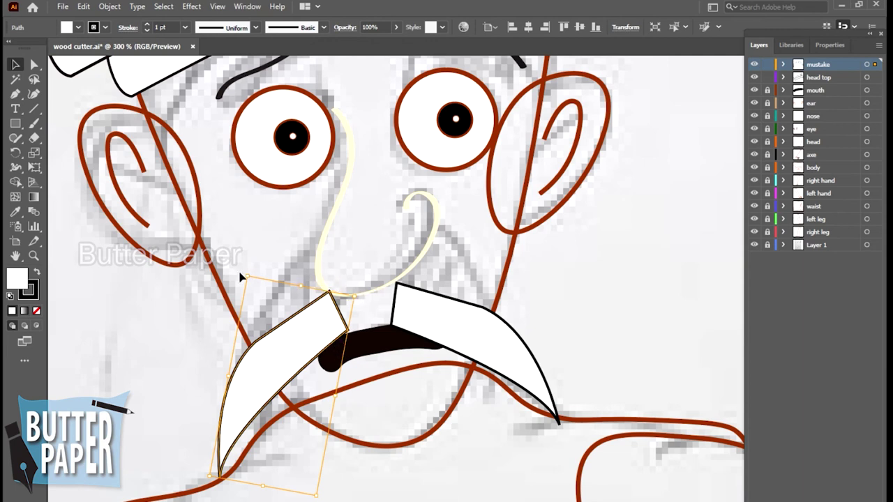
pyautogui.moveTo(240, 275); pyautogui.dragTo(252, 272)
pyautogui.click(473, 312)
pyautogui.press('Left')
pyautogui.press('Left')
pyautogui.press('Down')
pyautogui.press('Left')
pyautogui.press('Left')
pyautogui.press('Left')
pyautogui.press('Left')
pyautogui.press('Left')
pyautogui.press('Down')
pyautogui.press('Left')
pyautogui.press('Down')
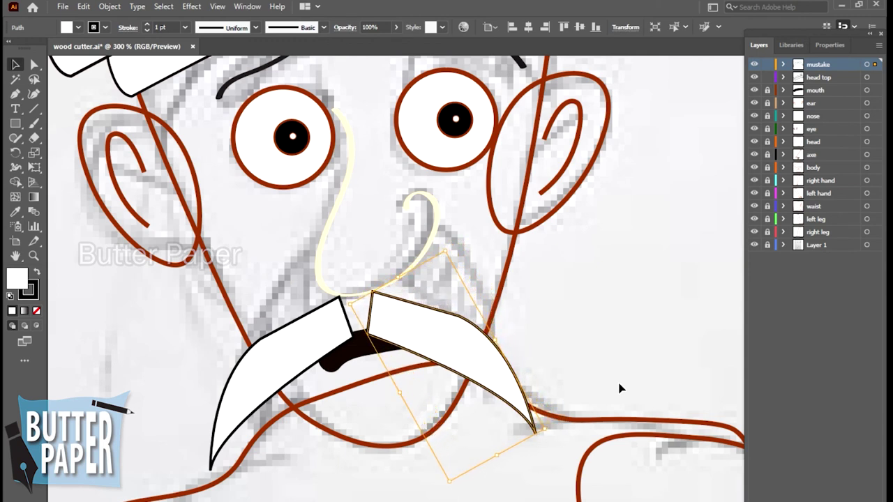
pyautogui.press('Right')
pyautogui.press('Right')
pyautogui.press('Right')
pyautogui.press('Right')
# Step: Select both mustache halves together and give them a solid black fill
pyautogui.click(299, 314)
pyautogui.click(623, 307)
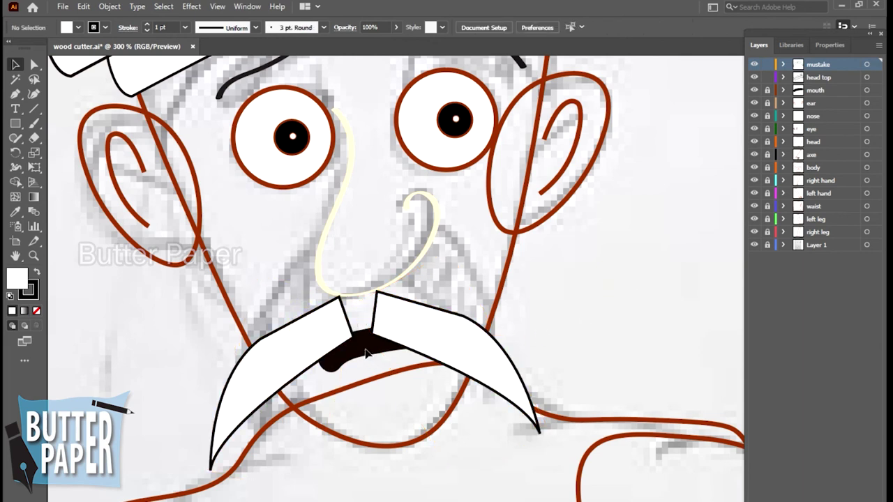
pyautogui.click(328, 309)
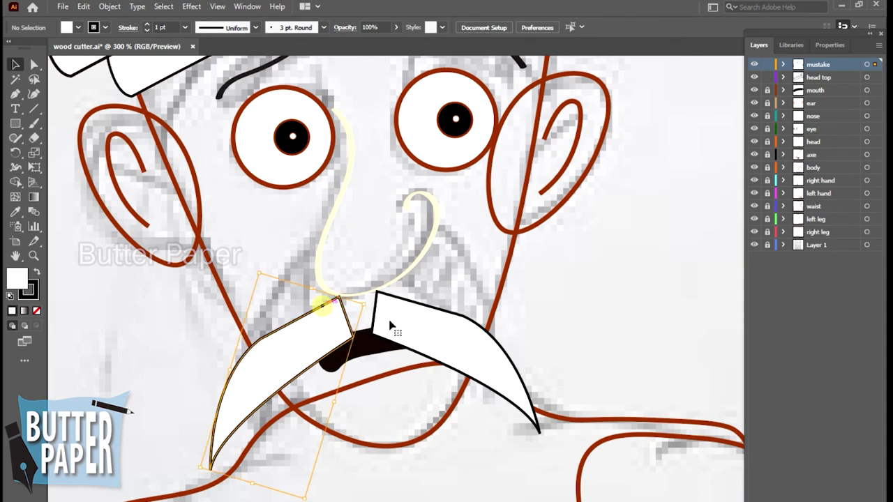
pyautogui.keyDown('shift'); pyautogui.click(441, 318); pyautogui.keyUp('shift')
pyautogui.keyDown('shift'); pyautogui.click(441, 314); pyautogui.keyUp('shift')
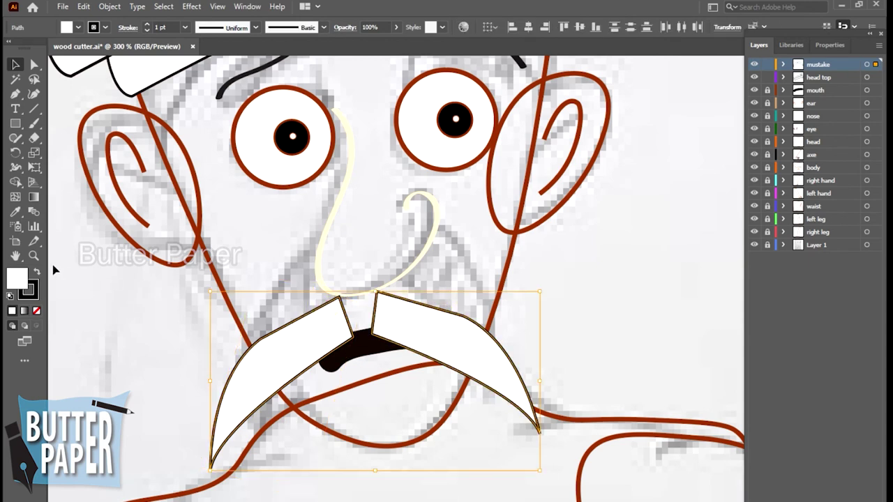
pyautogui.click(11, 311)
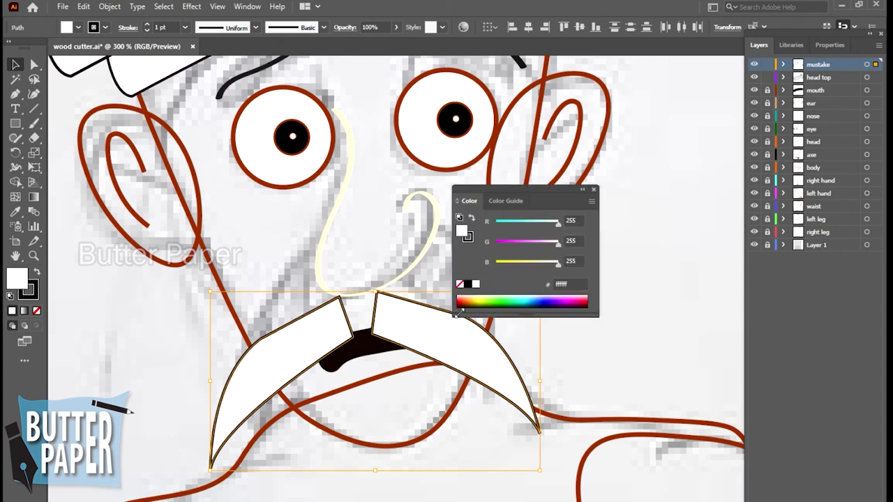
pyautogui.click(465, 284)
pyautogui.click(594, 190)
pyautogui.click(638, 221)
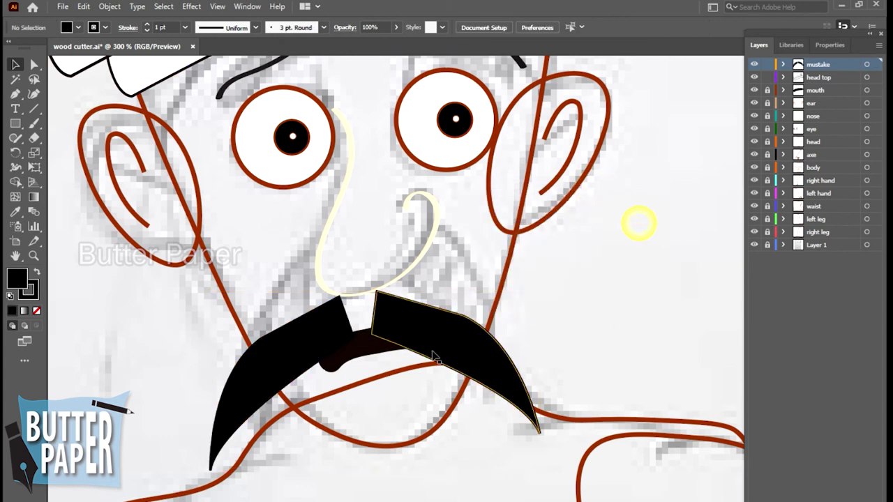
pyautogui.click(815, 90)
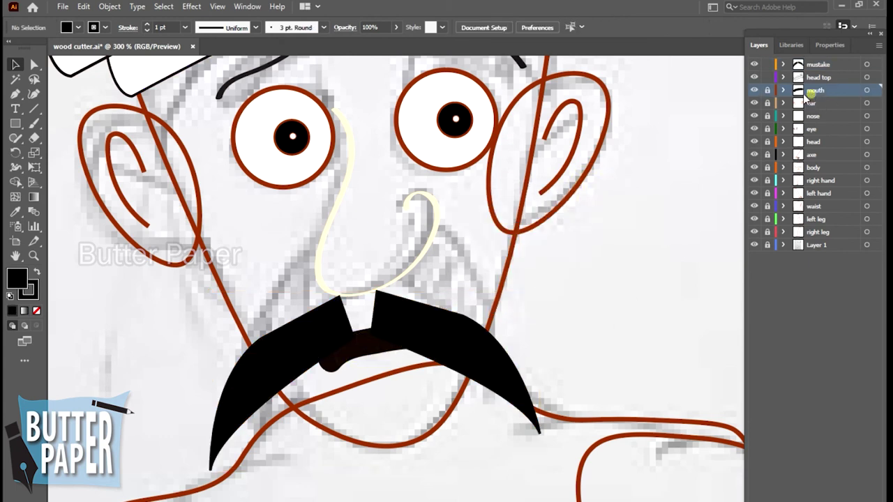
# Step: Nudge the mouth stroke down and left so it sits just beneath the black mustache
pyautogui.click(346, 357)
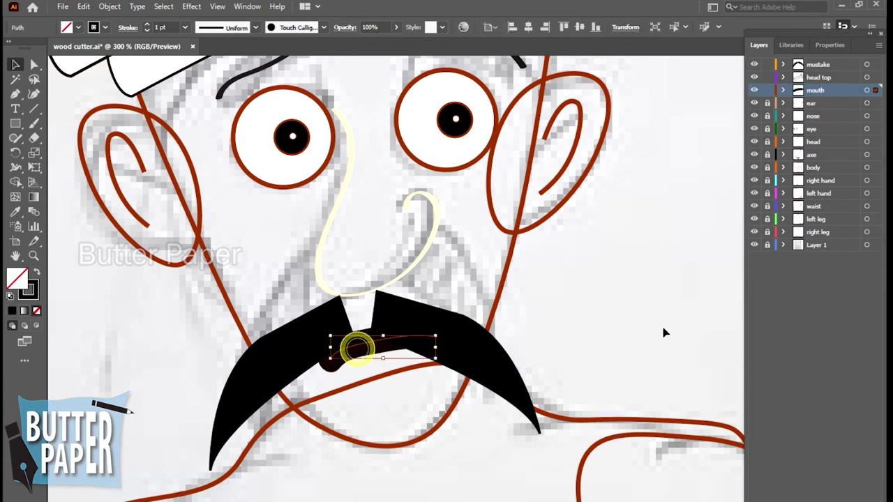
pyautogui.press('Down')
pyautogui.press('Down')
pyautogui.press('Down')
pyautogui.press('Down')
pyautogui.press('Down')
pyautogui.press('Down')
pyautogui.press('Down')
pyautogui.press('Down')
pyautogui.press('Left')
pyautogui.press('Left')
pyautogui.press('Down')
pyautogui.press('Down')
pyautogui.press('Left')
pyautogui.press('Left')
pyautogui.press('Left')
pyautogui.press('Left')
pyautogui.press('Up')
pyautogui.press('Left')
pyautogui.press('Up')
pyautogui.press('Right')
pyautogui.press('Left')
pyautogui.press('Up')
pyautogui.press('Left')
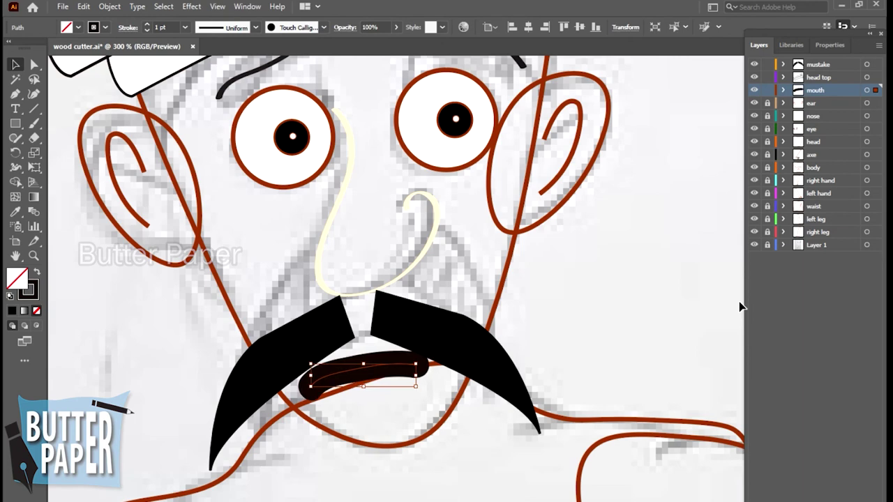
pyautogui.press('Right')
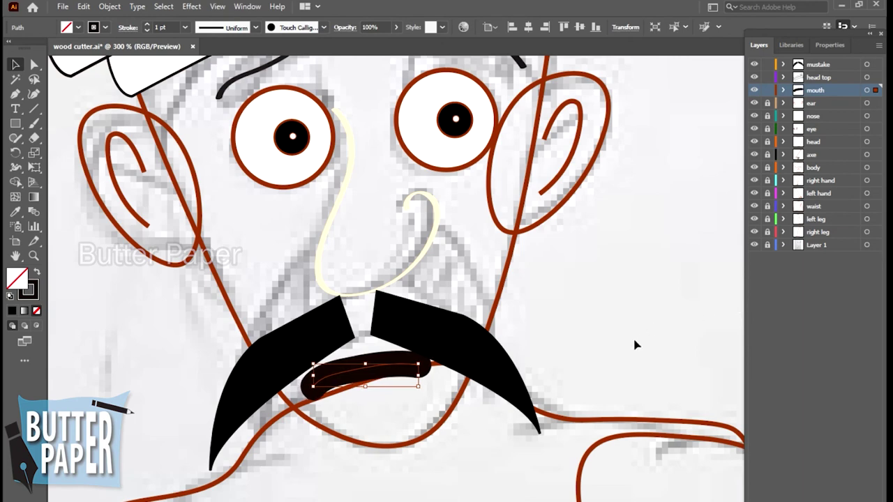
pyautogui.click(671, 343)
# Step: Zoom out to check the head against the sketch, then zoom in on the nose and mustache
pyautogui.press('z')
pyautogui.keyDown('alt'); pyautogui.click(637, 358); pyautogui.keyUp('alt')
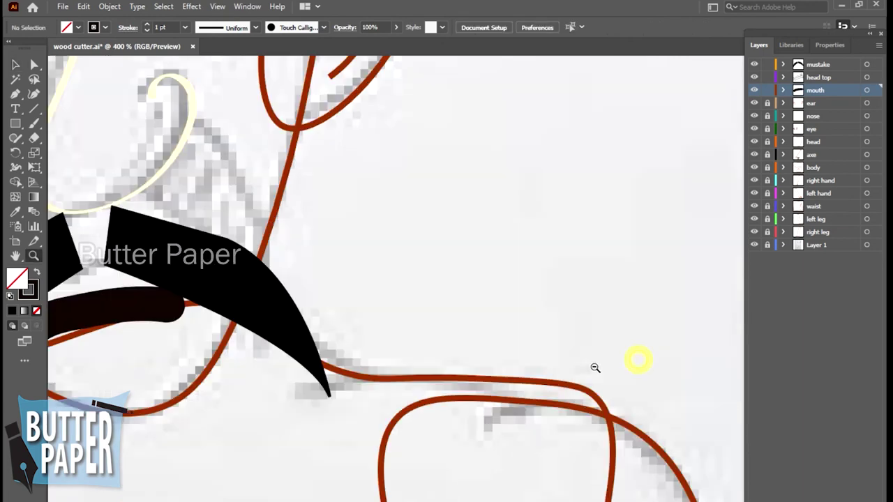
pyautogui.keyDown('alt'); pyautogui.click(585, 371); pyautogui.keyUp('alt')
pyautogui.moveTo(308, 187); pyautogui.dragTo(478, 332)
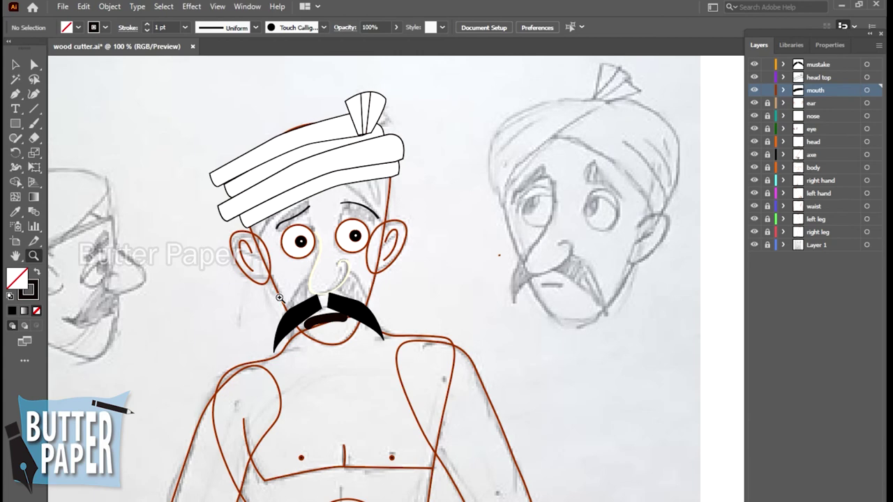
pyautogui.moveTo(346, 322); pyautogui.dragTo(643, 235)
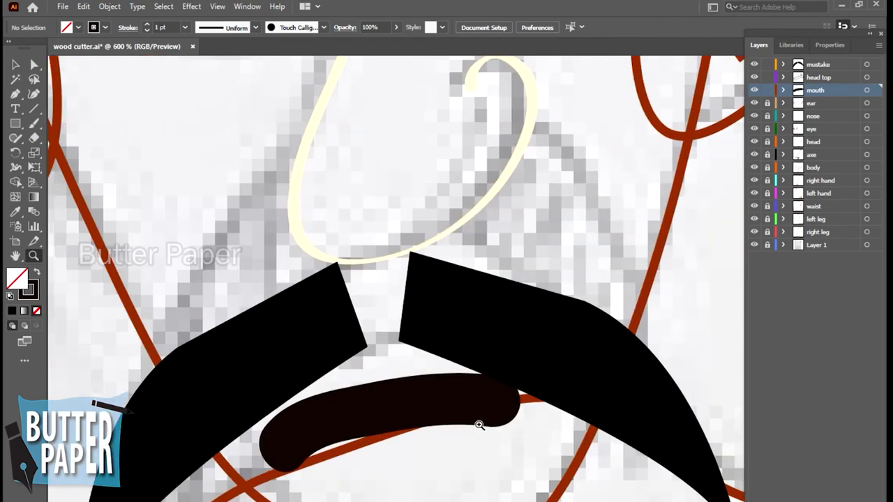
# Step: Round the top and bottom-right inner corners of the left mustache half using live-corner widgets
pyautogui.click(469, 412)
pyautogui.click(817, 64)
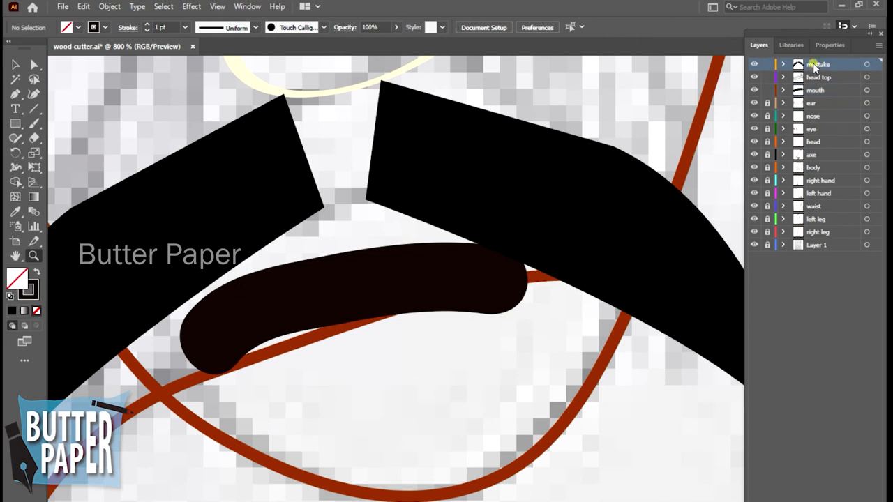
pyautogui.click(15, 66)
pyautogui.click(266, 157)
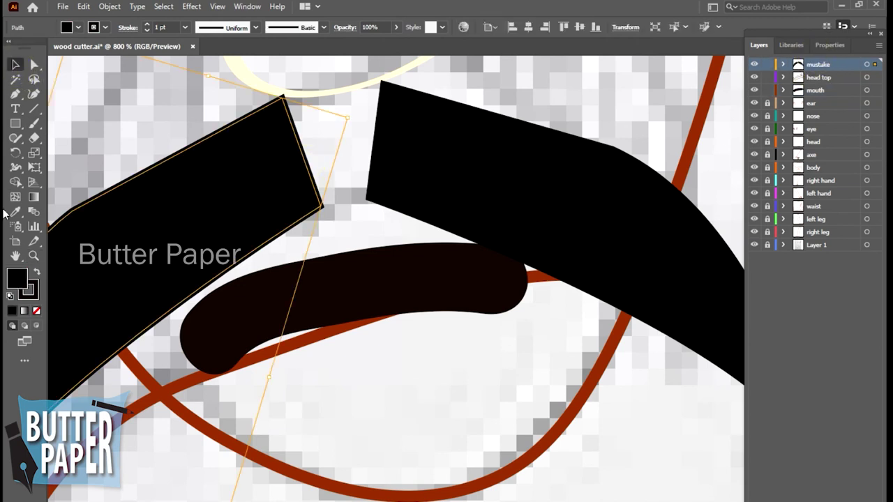
pyautogui.click(34, 65)
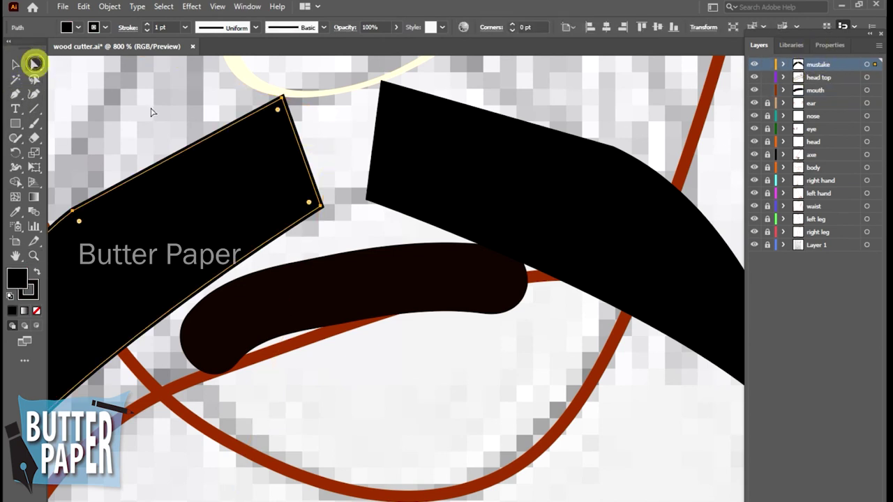
pyautogui.click(281, 98)
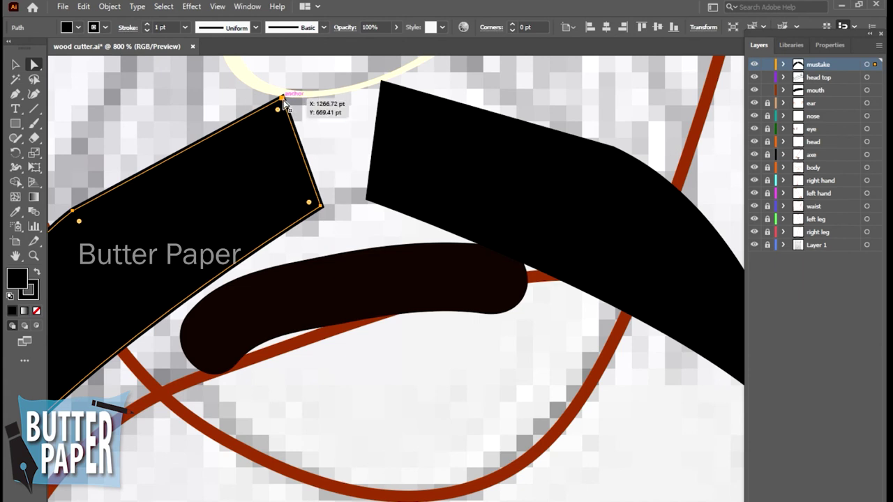
pyautogui.moveTo(278, 111); pyautogui.dragTo(285, 123)
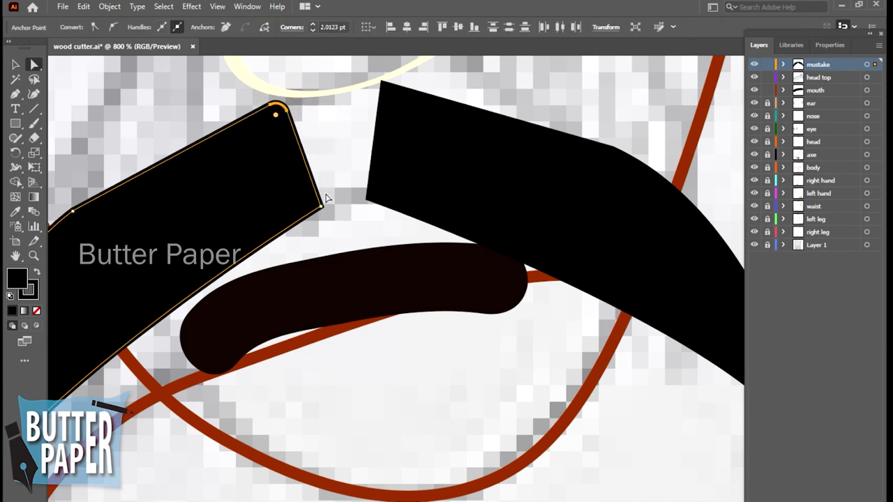
pyautogui.click(317, 206)
pyautogui.moveTo(311, 203); pyautogui.dragTo(298, 159)
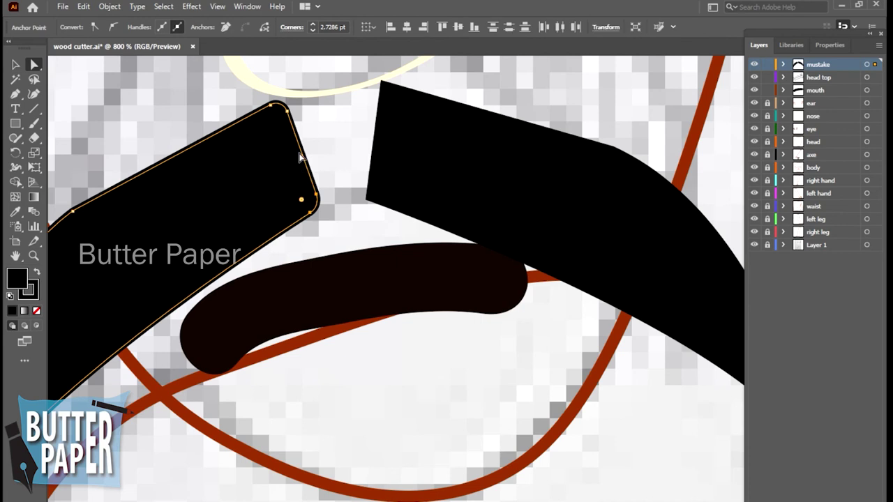
# Step: Round the top-left and bottom-left corners of the right mustache half, then zoom to check
pyautogui.click(382, 85)
pyautogui.moveTo(392, 93); pyautogui.dragTo(398, 106)
pyautogui.click(369, 198)
pyautogui.moveTo(378, 193); pyautogui.dragTo(391, 185)
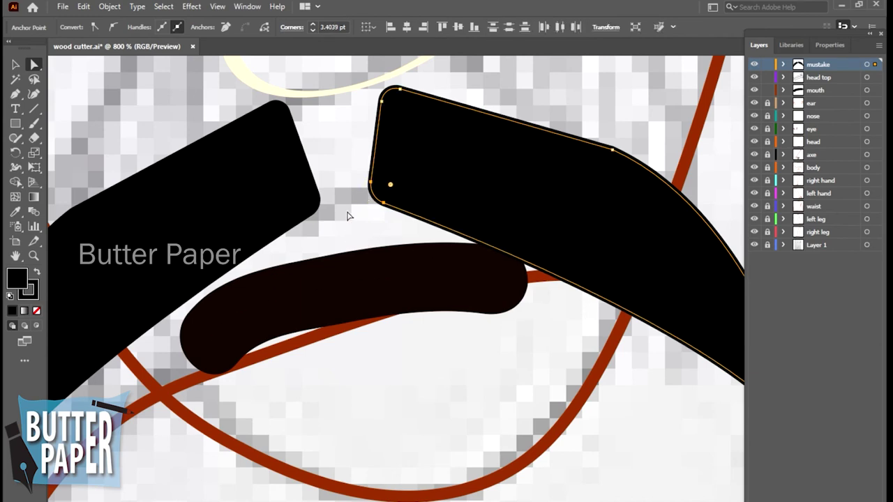
pyautogui.click(348, 236)
pyautogui.press('z')
pyautogui.click(364, 254)
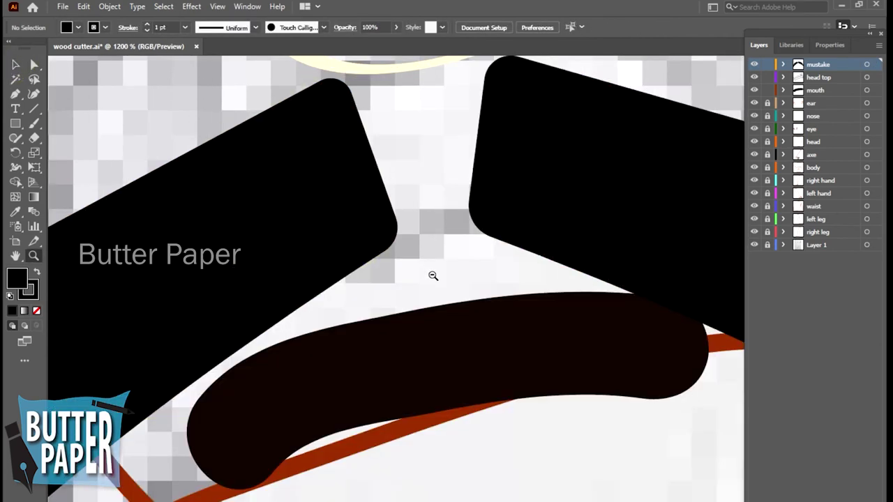
pyautogui.keyDown('alt'); pyautogui.click(432, 275); pyautogui.keyUp('alt')
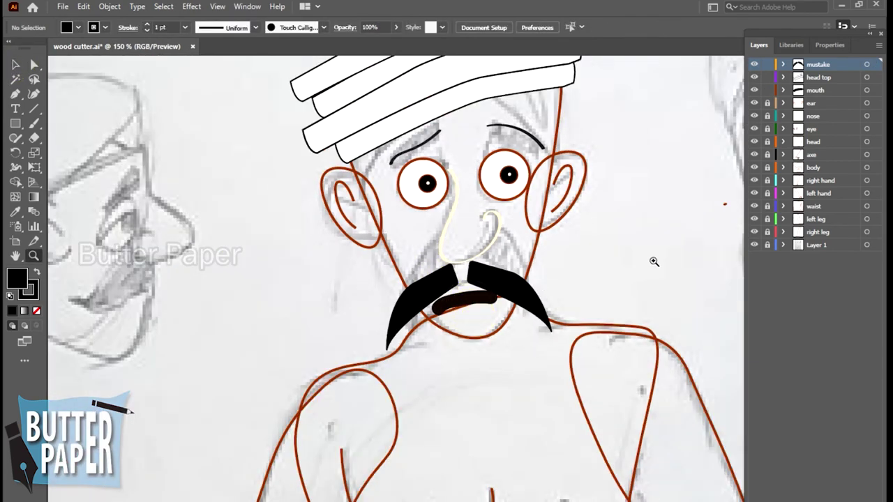
# Step: Unlock the head layer and select the head outline to show its properties
pyautogui.moveTo(653, 261); pyautogui.dragTo(583, 349)
pyautogui.click(16, 62)
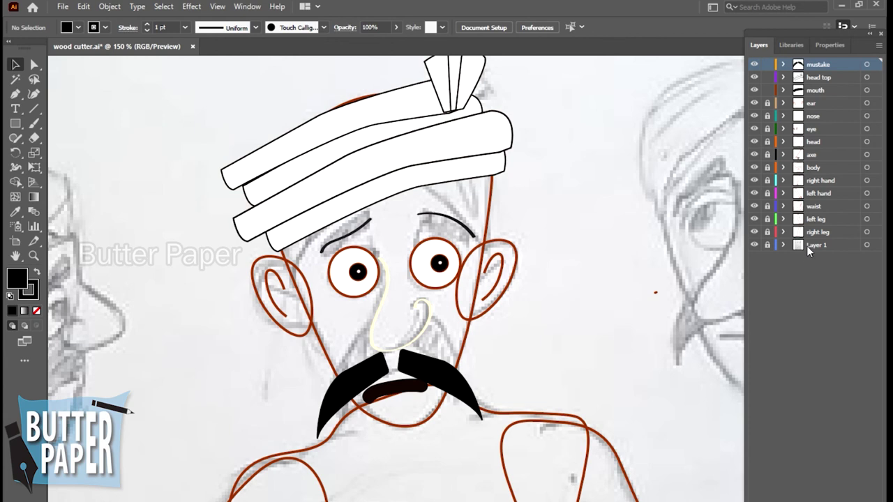
pyautogui.click(767, 143)
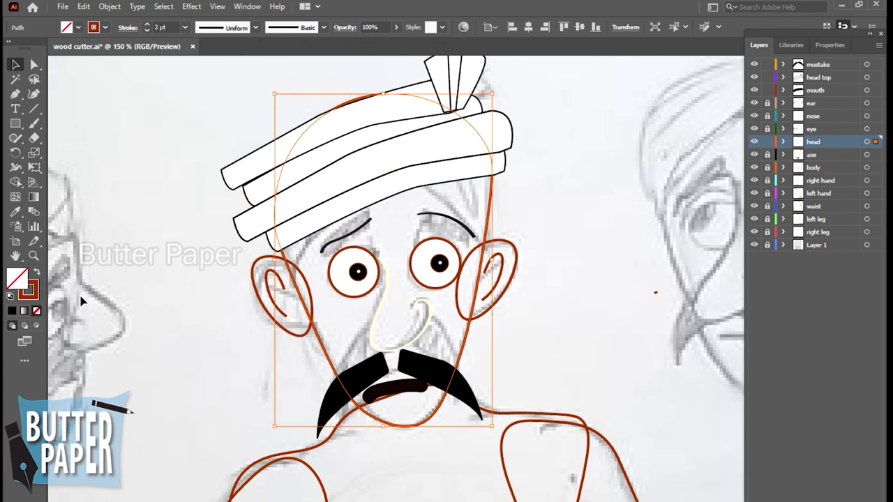
pyautogui.click(839, 49)
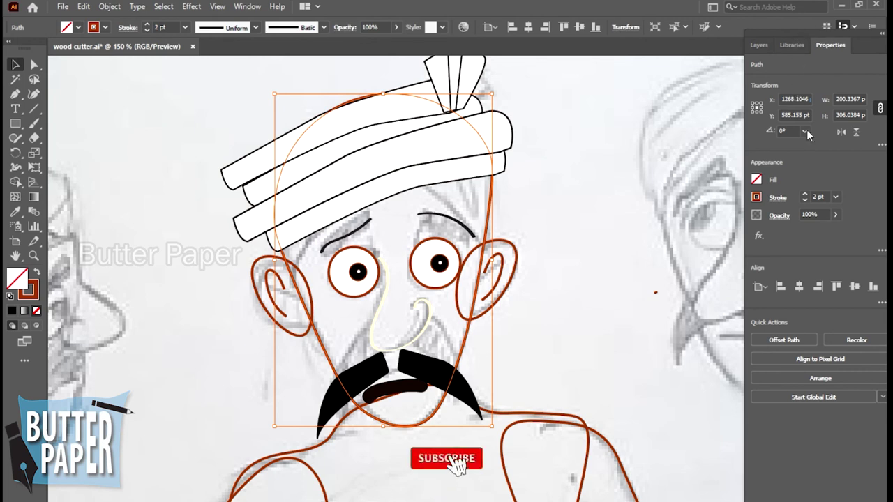
pyautogui.doubleClick(18, 281)
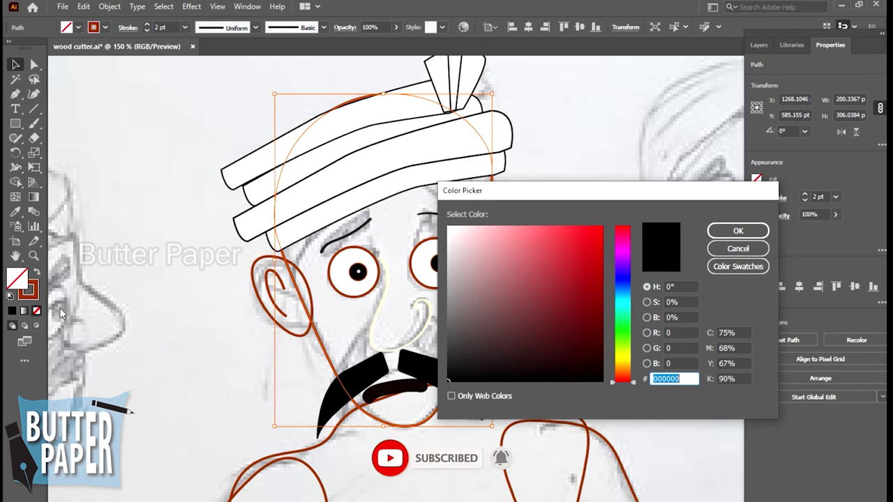
pyautogui.click(738, 249)
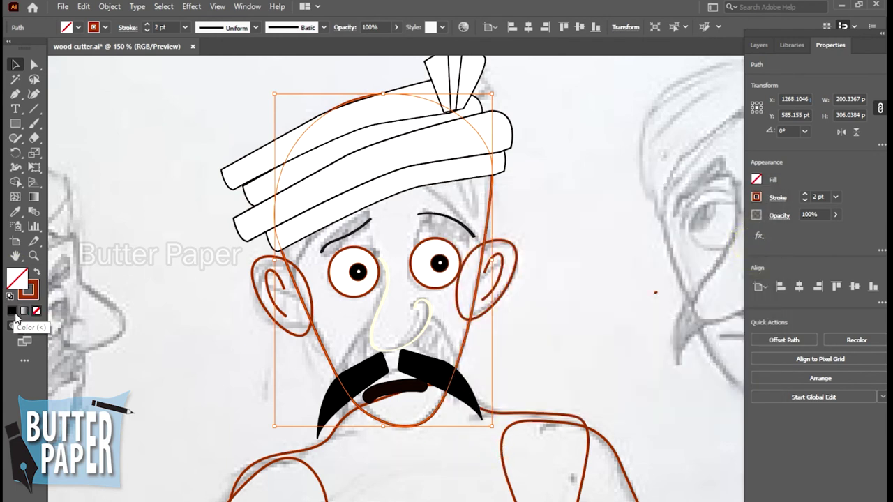
# Step: Fill the head with a pale pink tint from the Skintones swatch library in Color Guide
pyautogui.click(12, 310)
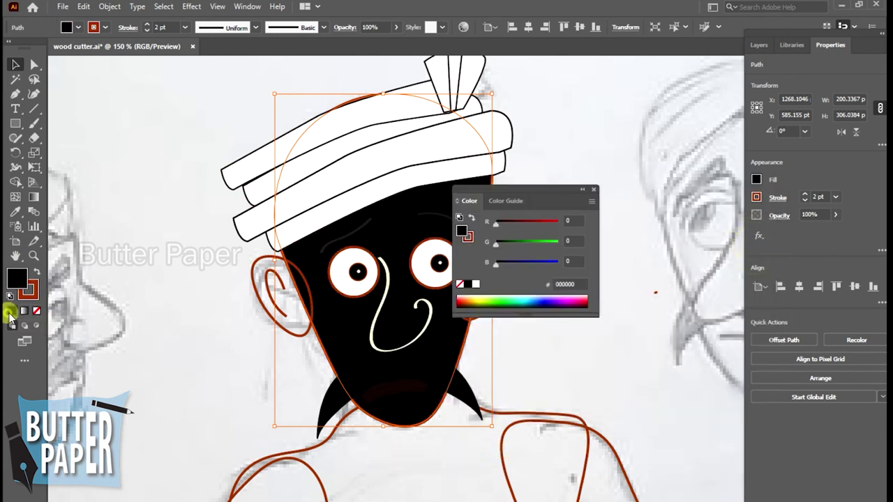
pyautogui.click(506, 202)
pyautogui.click(461, 307)
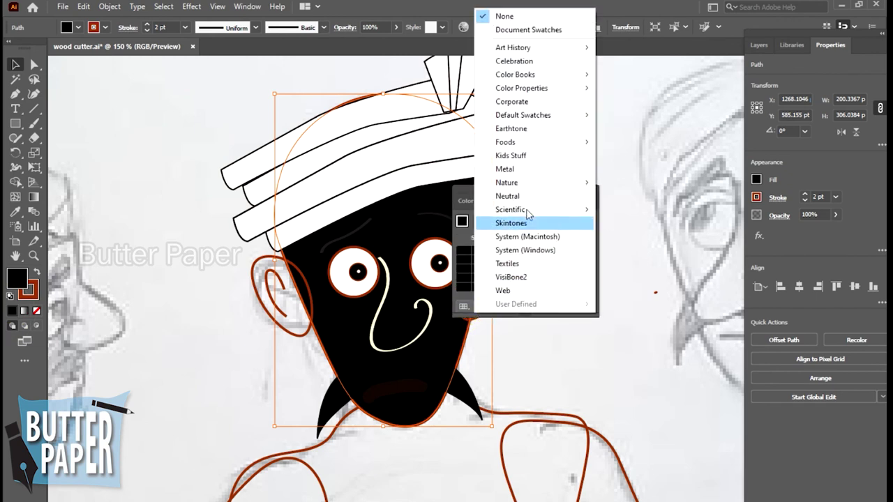
pyautogui.moveTo(510, 209)
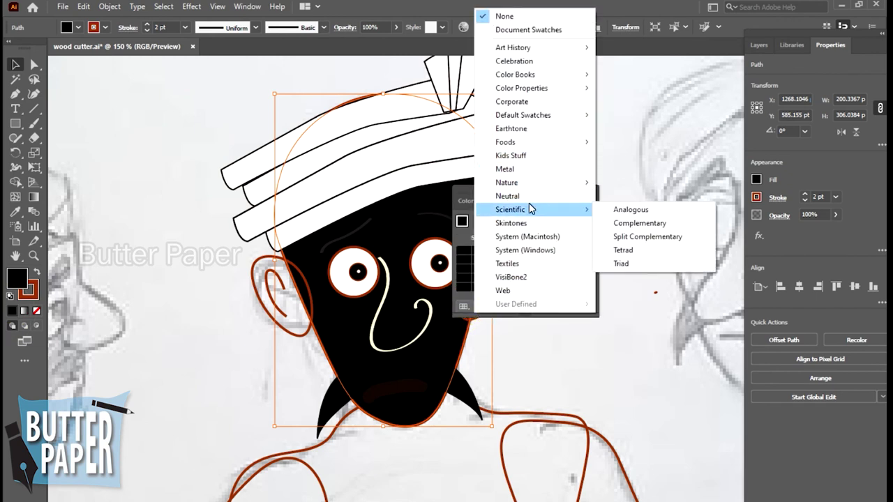
pyautogui.click(512, 223)
pyautogui.click(571, 259)
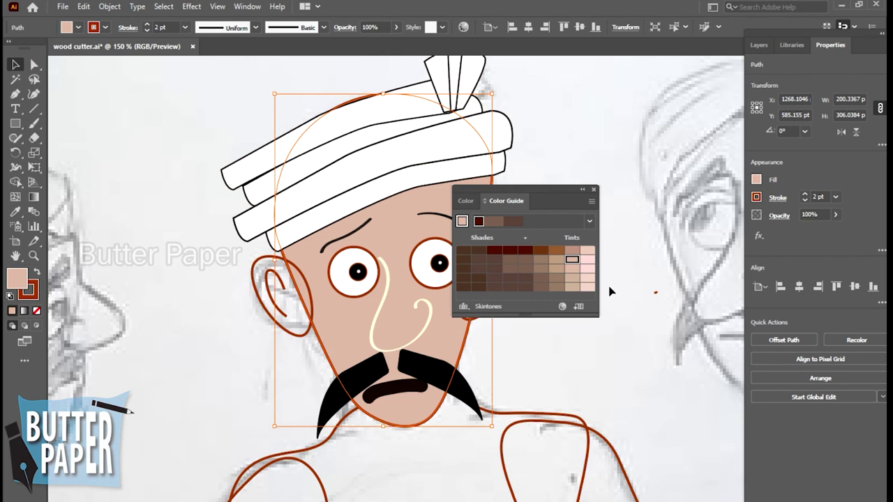
pyautogui.click(588, 259)
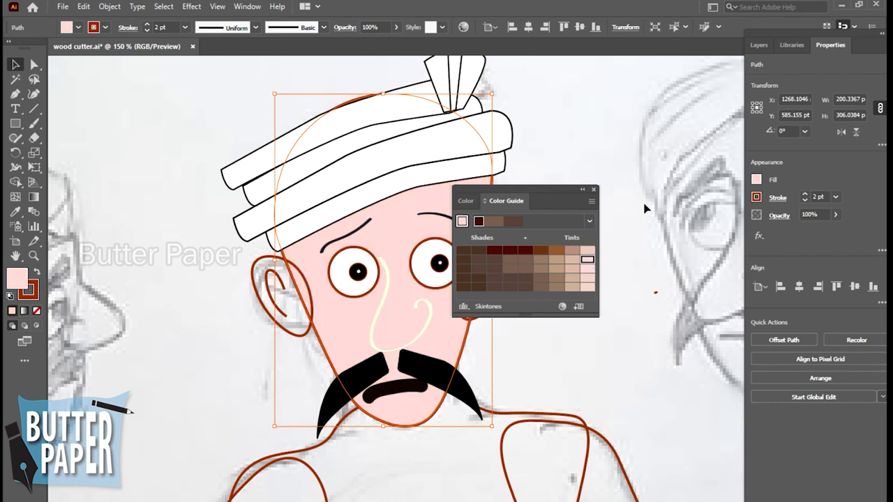
pyautogui.click(594, 189)
pyautogui.click(587, 332)
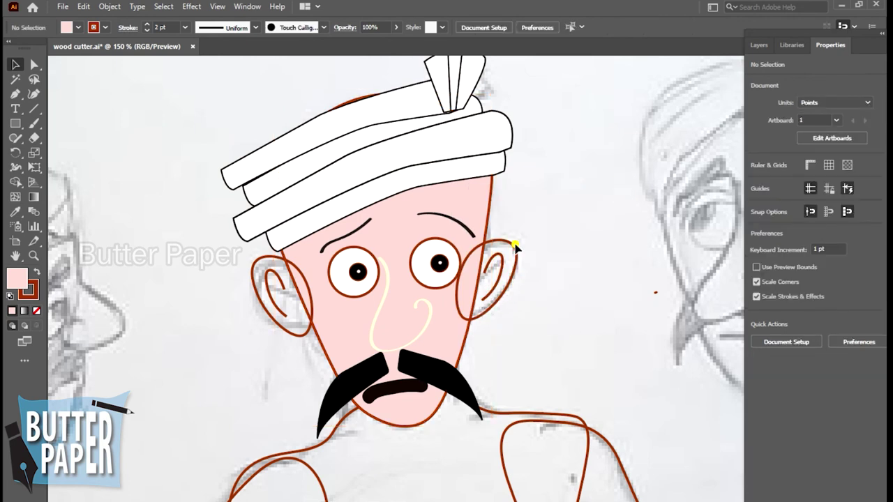
pyautogui.click(759, 45)
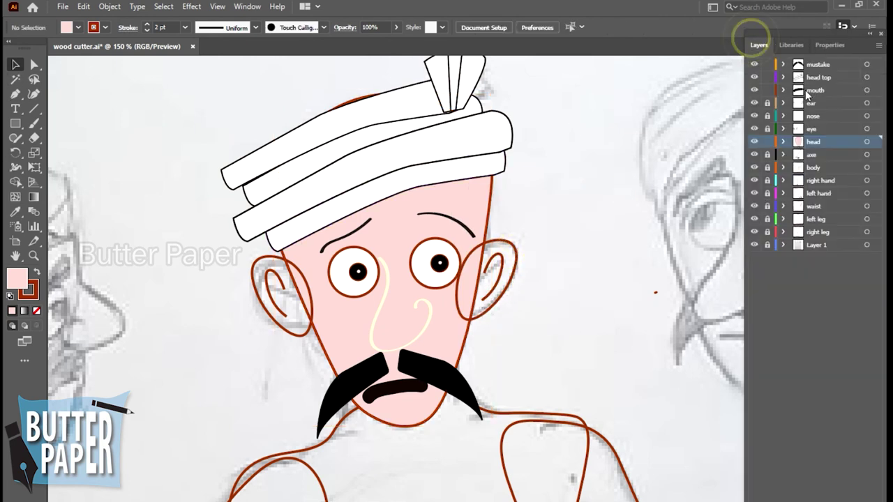
# Step: Unlock the ear layer and select both ears
pyautogui.click(807, 103)
pyautogui.click(767, 102)
pyautogui.click(515, 258)
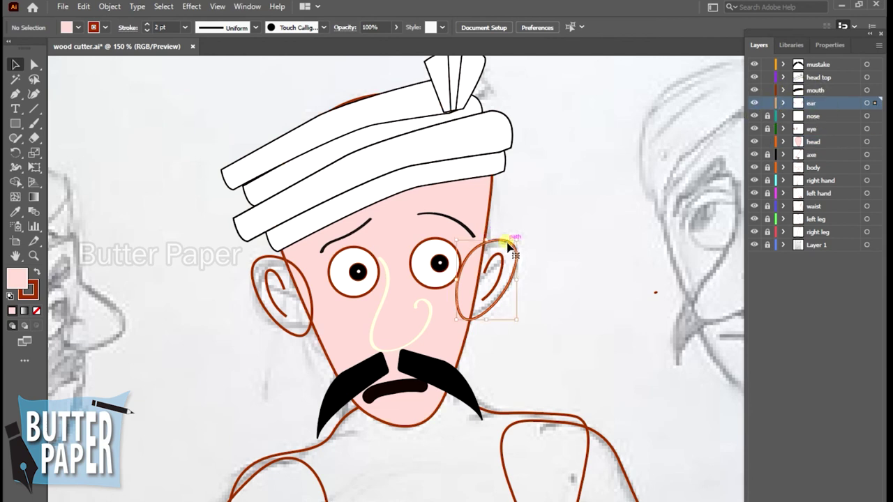
pyautogui.keyDown('shift'); pyautogui.click(295, 333); pyautogui.keyUp('shift')
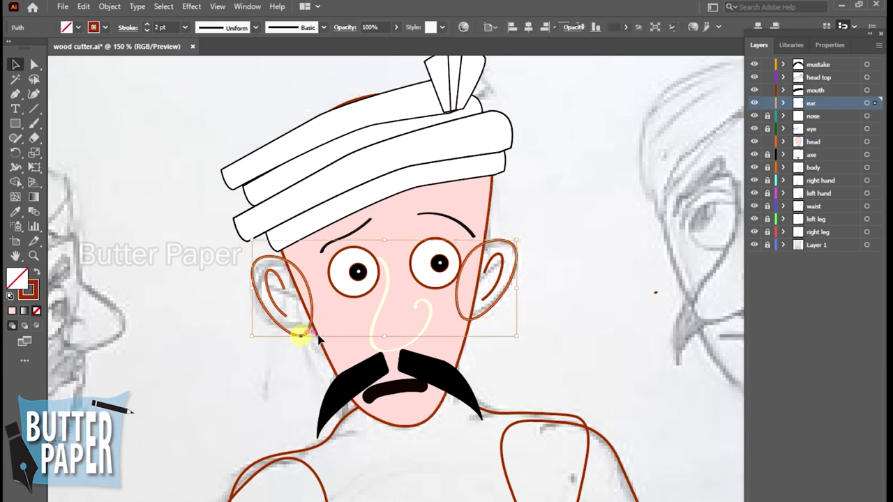
pyautogui.click(568, 319)
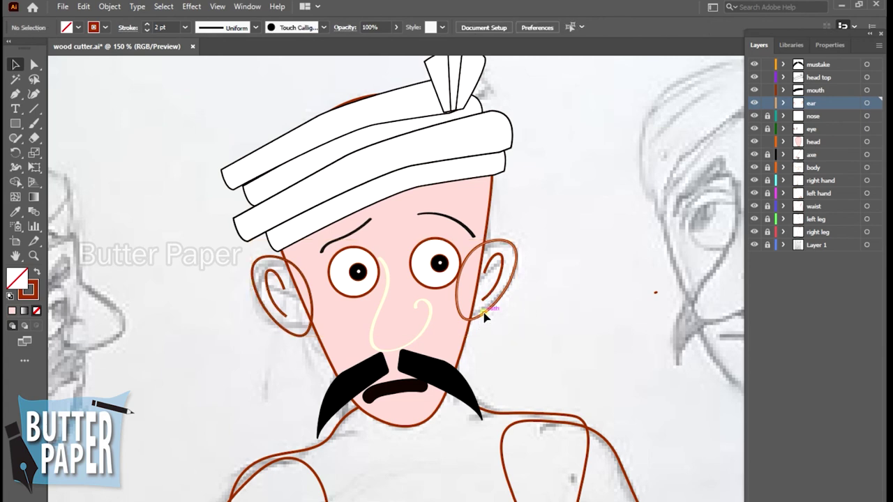
pyautogui.click(486, 317)
pyautogui.keyDown('shift'); pyautogui.click(280, 314); pyautogui.keyUp('shift')
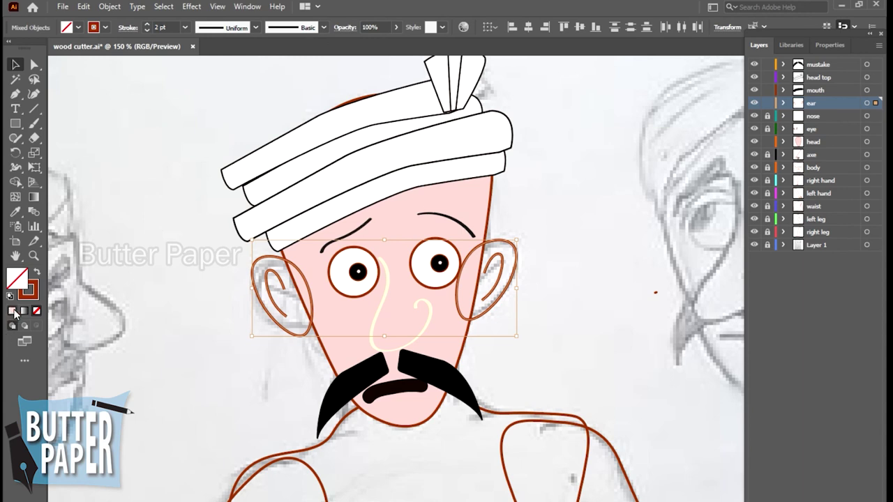
# Step: Eyedropper the face's pale pink onto both ears and move the ear layer above mouth
pyautogui.click(16, 211)
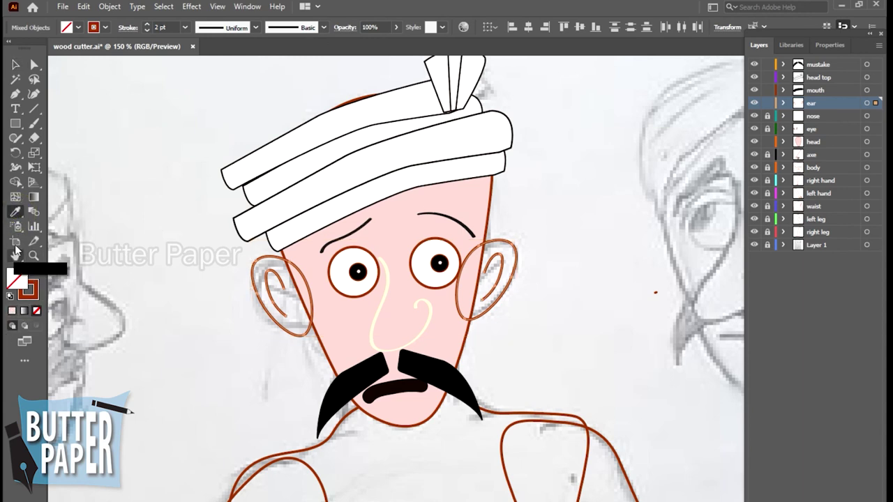
pyautogui.click(16, 276)
pyautogui.click(390, 230)
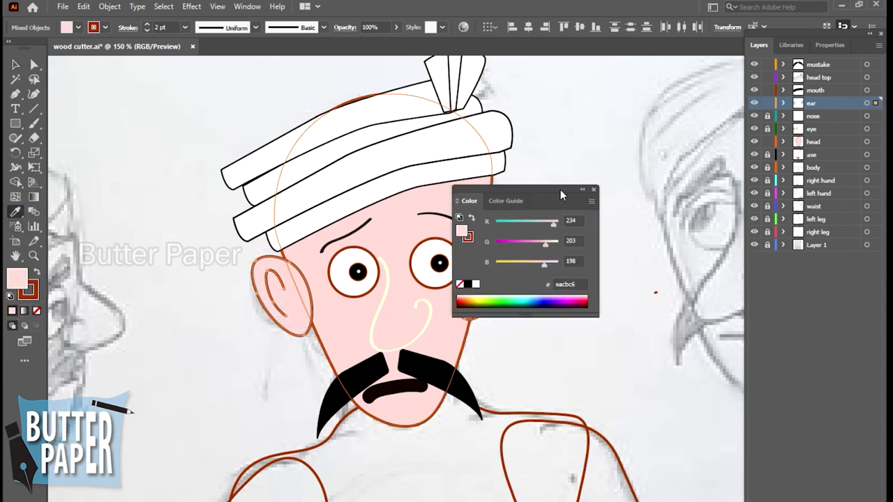
pyautogui.moveTo(570, 195); pyautogui.dragTo(651, 176)
pyautogui.click(406, 218)
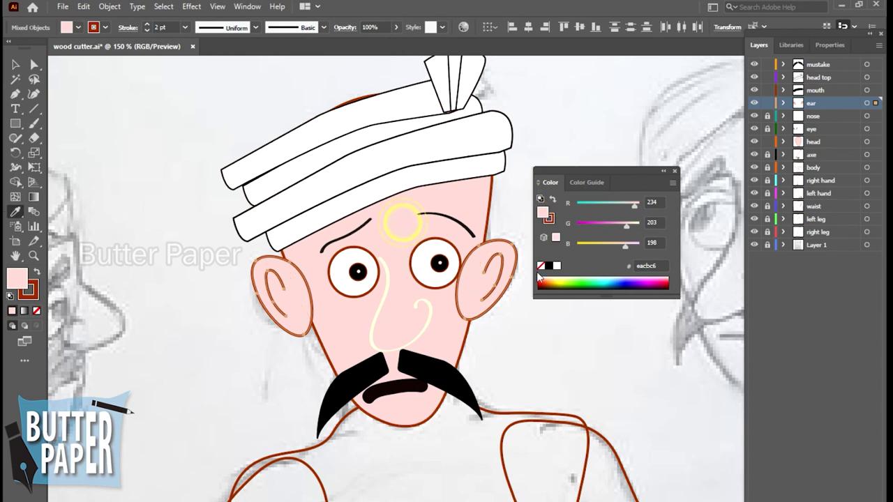
pyautogui.click(675, 172)
pyautogui.click(581, 334)
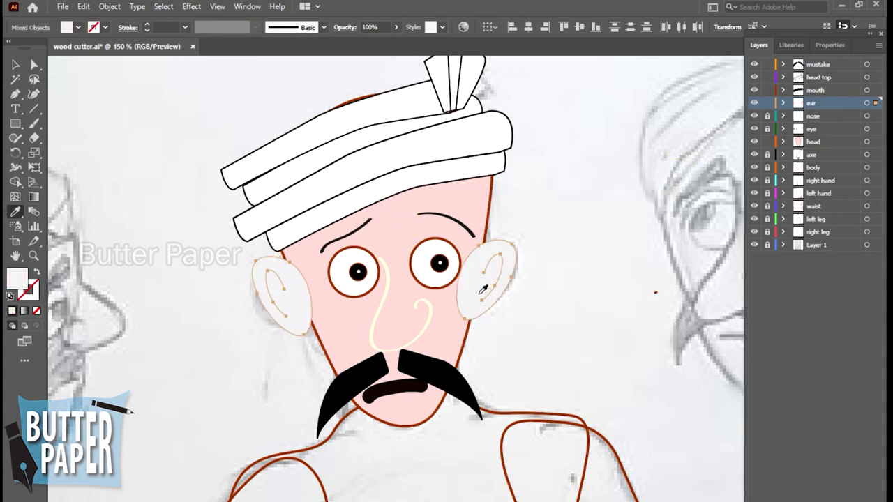
pyautogui.click(398, 214)
pyautogui.click(14, 64)
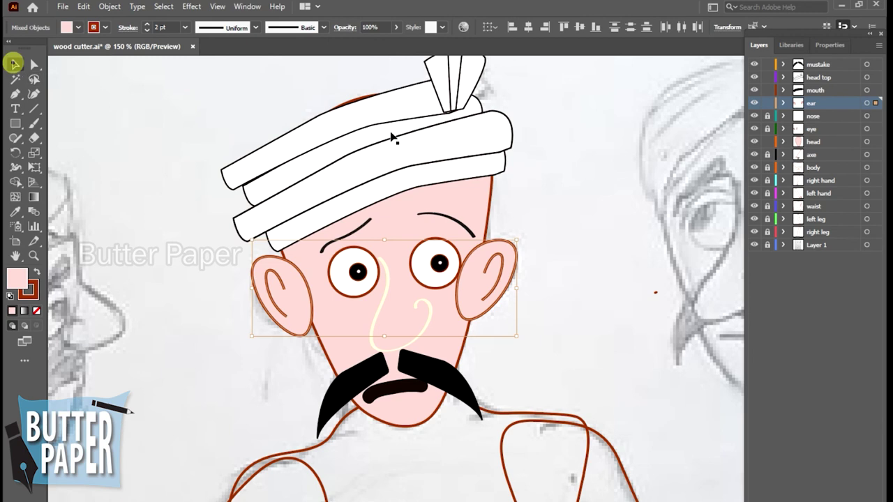
pyautogui.hotkey('ctrl', 'shift', 'a')
pyautogui.moveTo(811, 104); pyautogui.dragTo(811, 89)
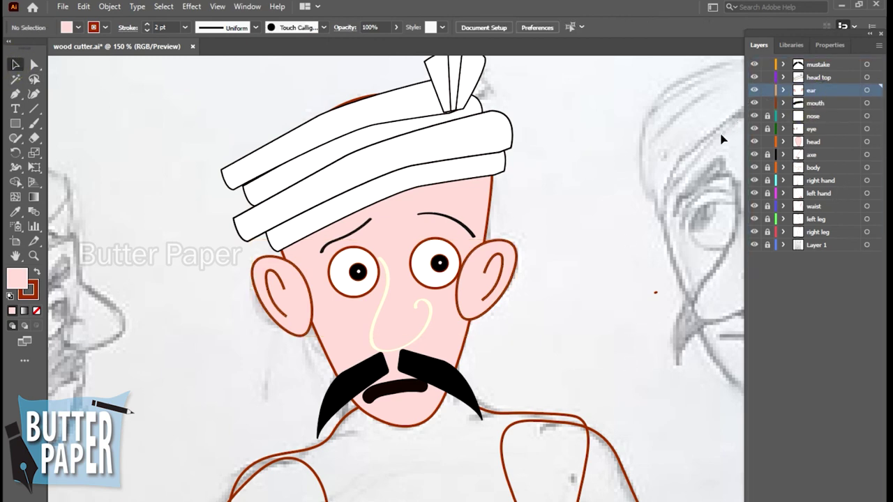
pyautogui.click(462, 352)
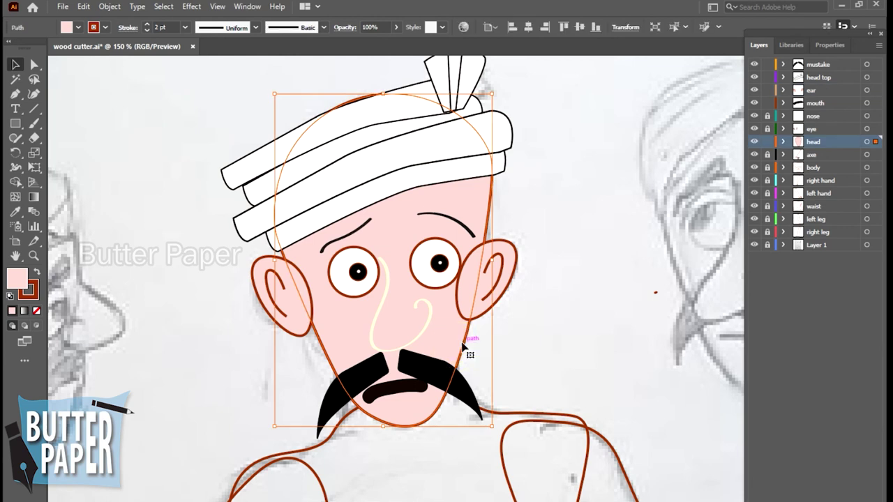
# Step: Send the head backward and stack the nose and eye layers above the head
pyautogui.rightClick(468, 354)
pyautogui.click(594, 363)
pyautogui.moveTo(813, 142); pyautogui.dragTo(817, 92)
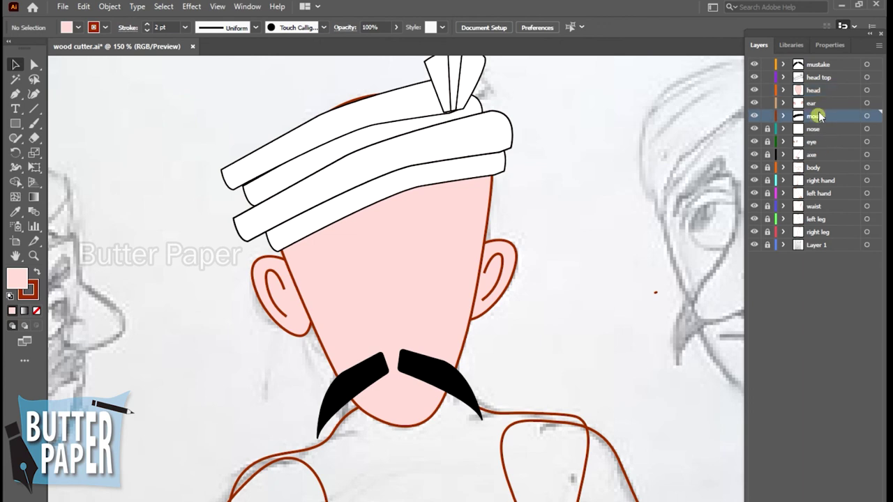
pyautogui.moveTo(820, 131); pyautogui.dragTo(817, 91)
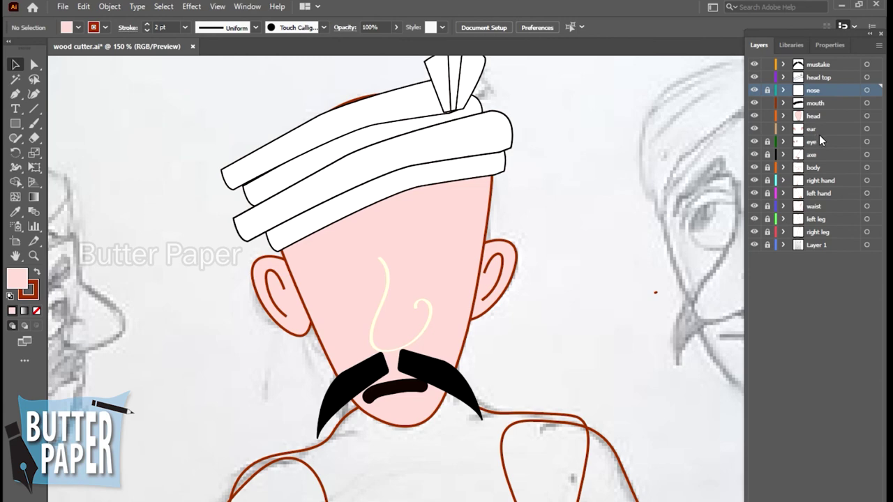
pyautogui.moveTo(811, 145); pyautogui.dragTo(820, 101)
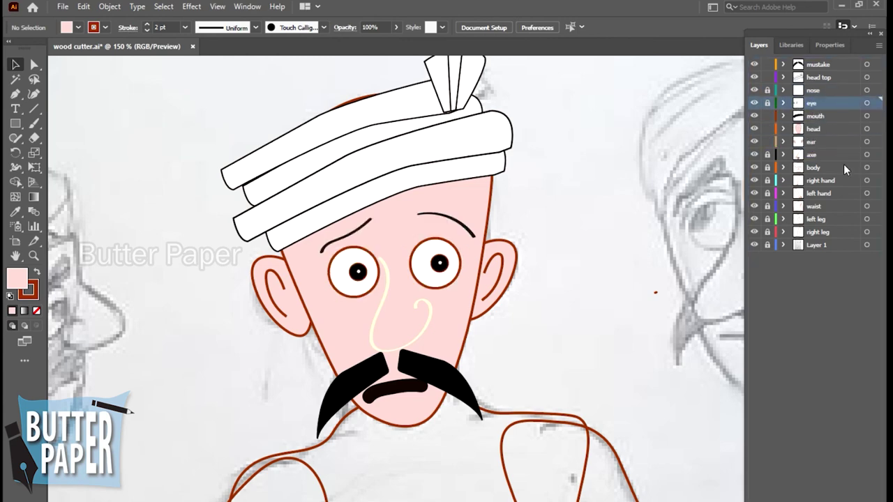
# Step: Zoom out to the whole figure and unlock the axe, body and right hand layers
pyautogui.press('z')
pyautogui.hscroll(5, 558, 314)
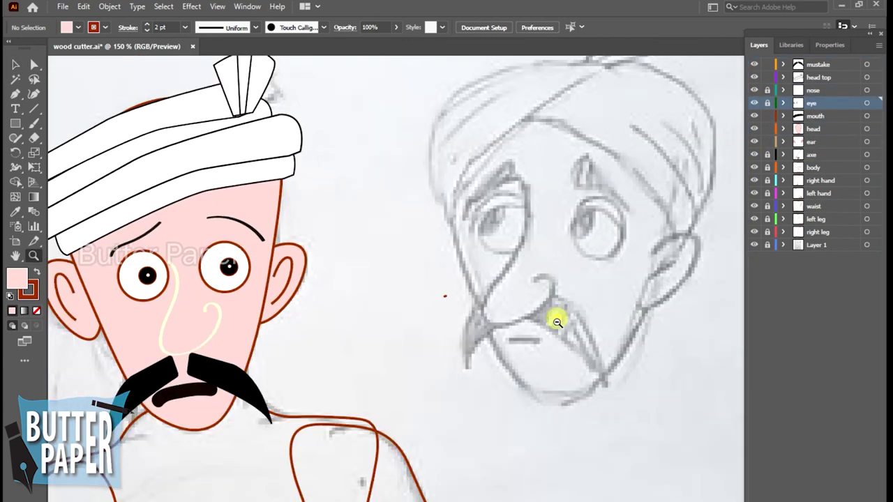
pyautogui.keyDown('alt'); pyautogui.click(554, 319); pyautogui.keyUp('alt')
pyautogui.scroll(-2, 636, 236)
pyautogui.hscroll(3, 574, 203)
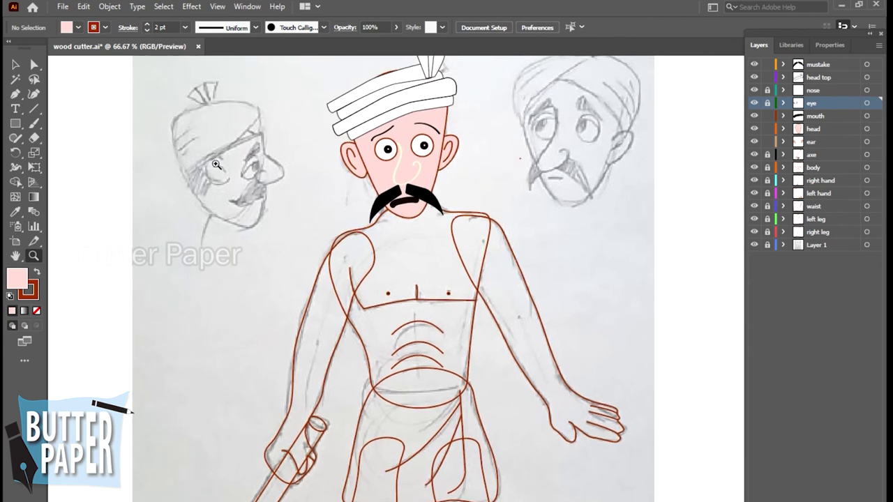
pyautogui.press('v')
pyautogui.click(767, 155)
pyautogui.click(767, 168)
pyautogui.click(767, 180)
pyautogui.click(457, 216)
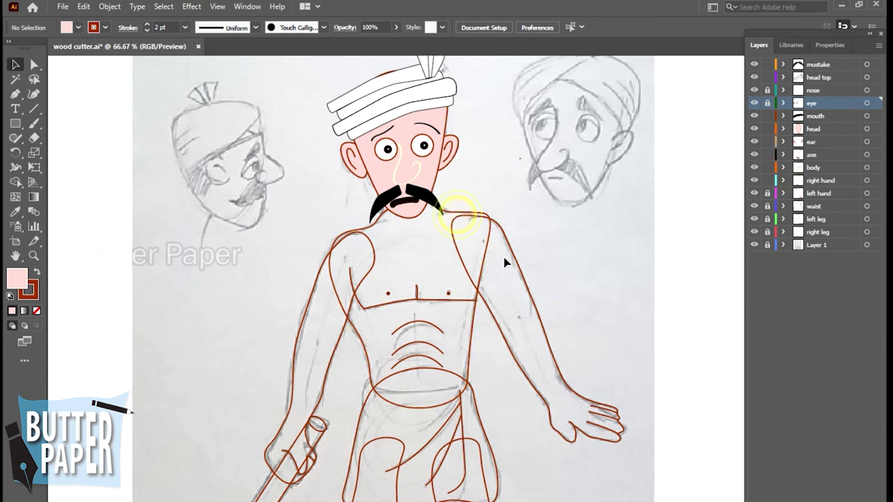
pyautogui.click(470, 308)
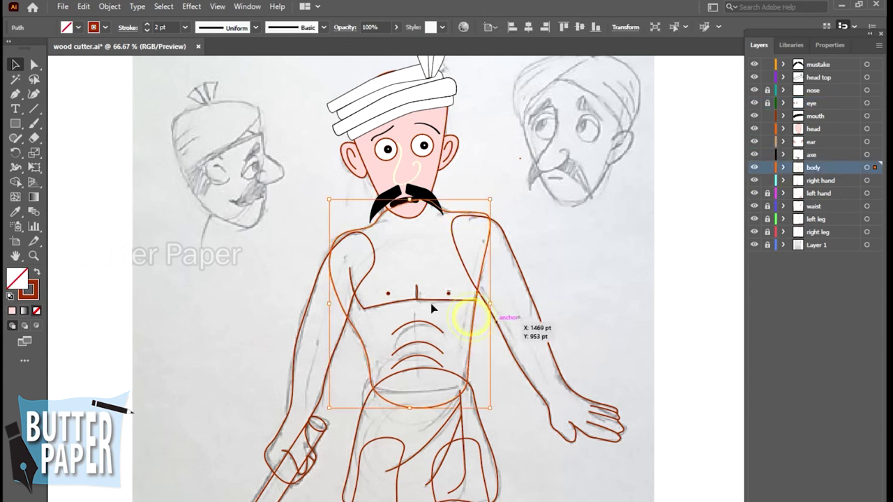
# Step: Eyedropper the face's pink onto the torso and stack the body layer just beneath the head
pyautogui.click(16, 212)
pyautogui.click(367, 159)
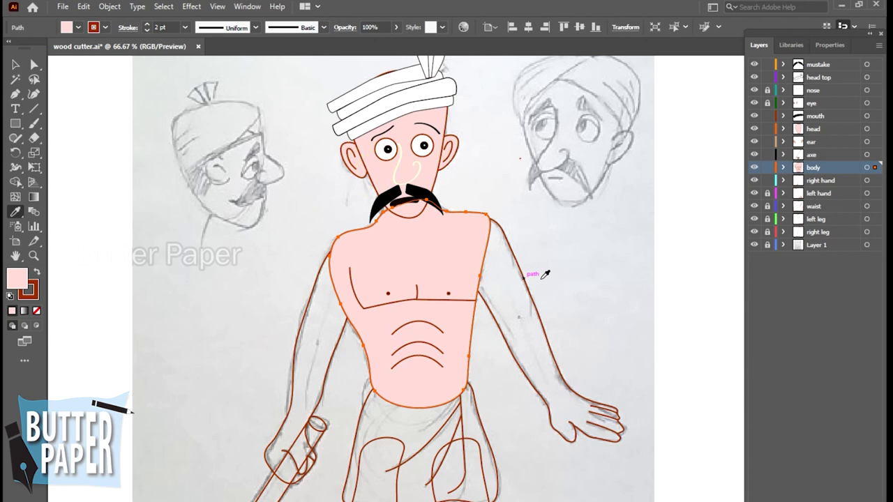
pyautogui.click(15, 64)
pyautogui.moveTo(813, 167); pyautogui.dragTo(818, 129)
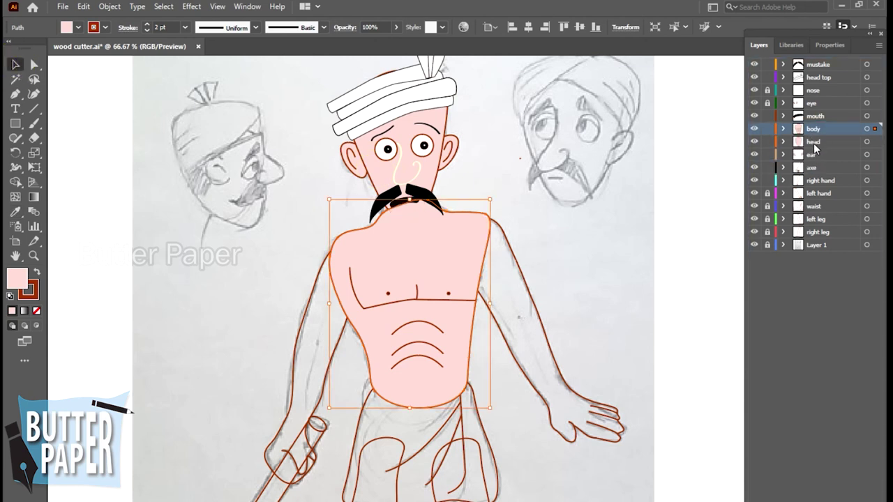
pyautogui.moveTo(813, 143); pyautogui.dragTo(813, 127)
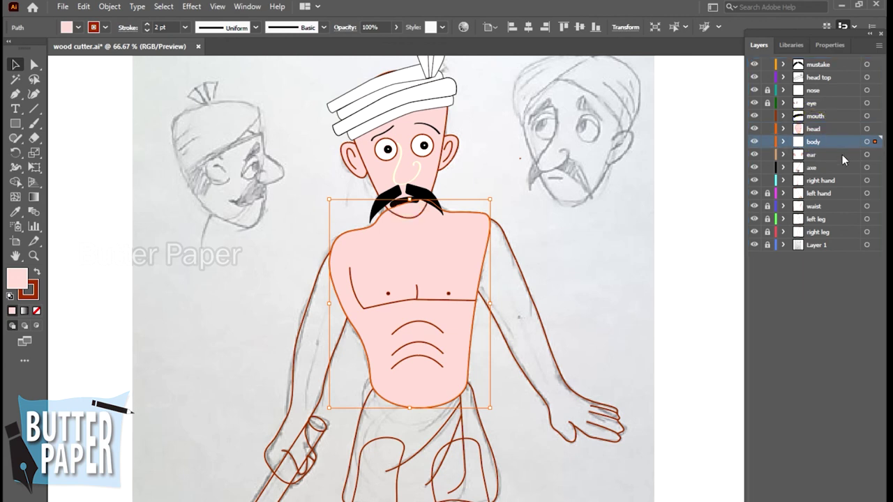
pyautogui.rightClick(449, 236)
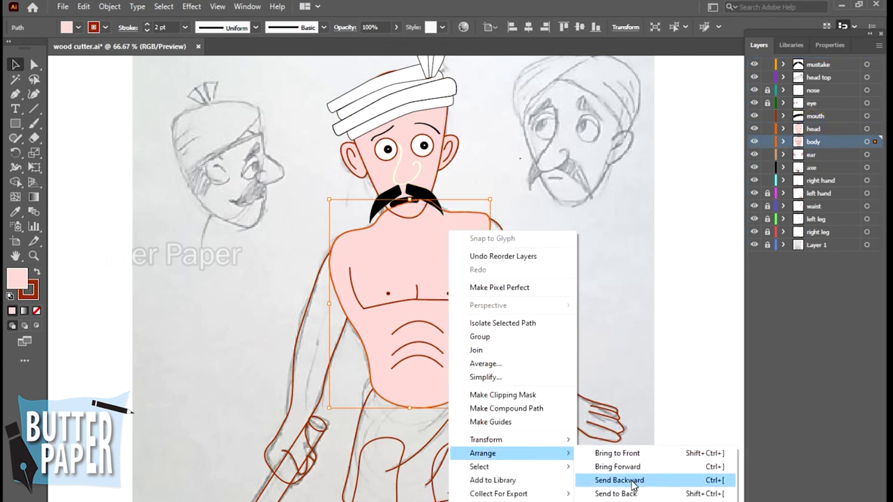
pyautogui.click(680, 479)
pyautogui.click(590, 287)
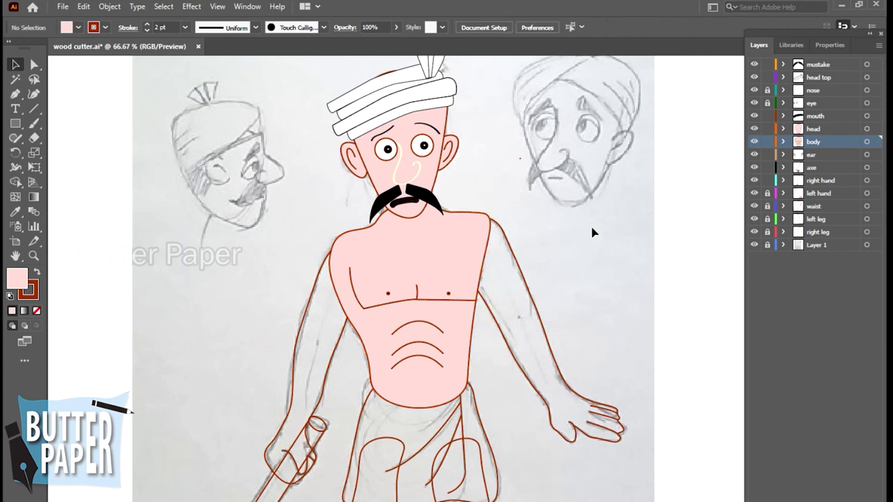
# Step: Unlock the left hand, waist, left leg and right leg layers
pyautogui.click(766, 193)
pyautogui.click(767, 206)
pyautogui.click(766, 219)
pyautogui.click(766, 232)
# Step: Select the right arm and sample the body's pink onto it with the Eyedropper
pyautogui.click(532, 300)
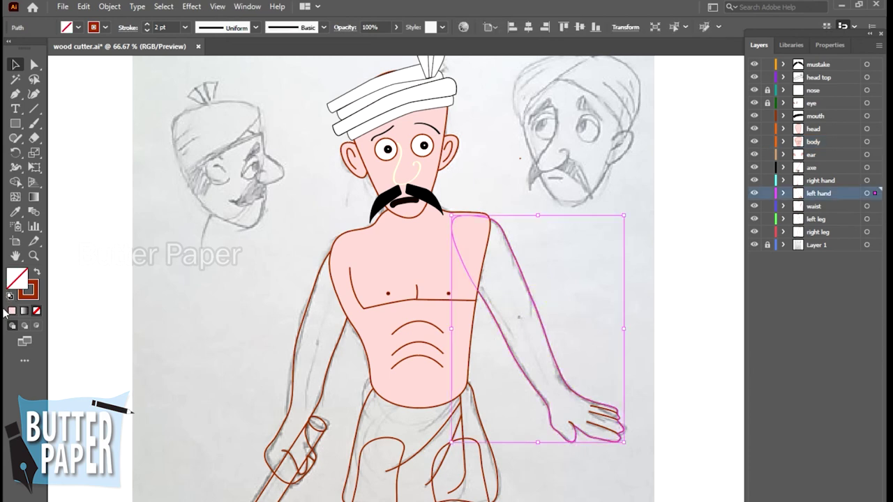
pyautogui.click(16, 212)
pyautogui.click(11, 310)
pyautogui.click(391, 313)
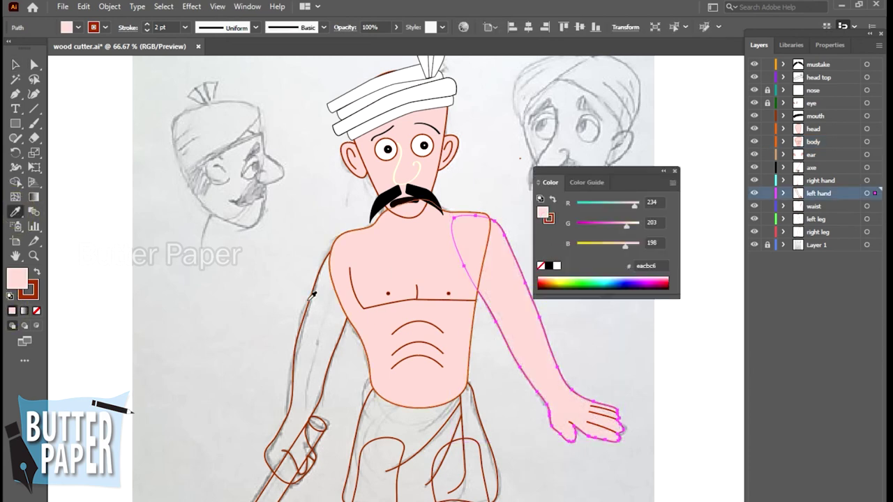
pyautogui.click(313, 319)
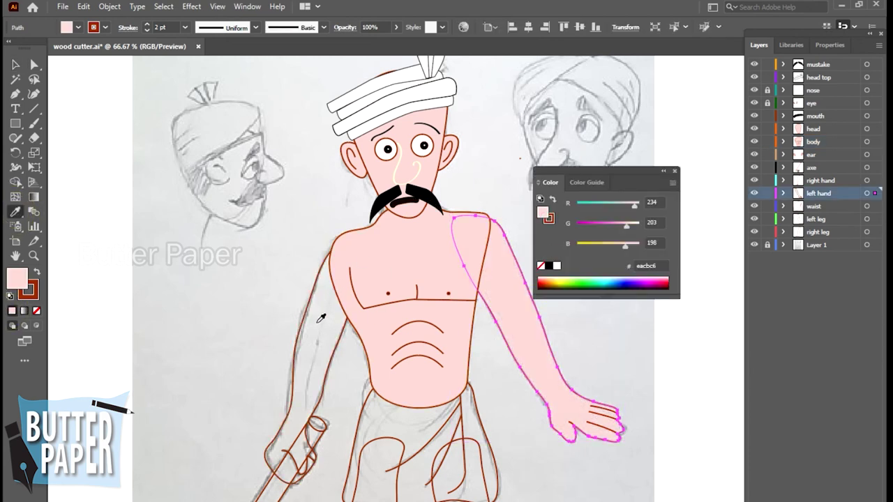
pyautogui.click(674, 171)
pyautogui.click(314, 298)
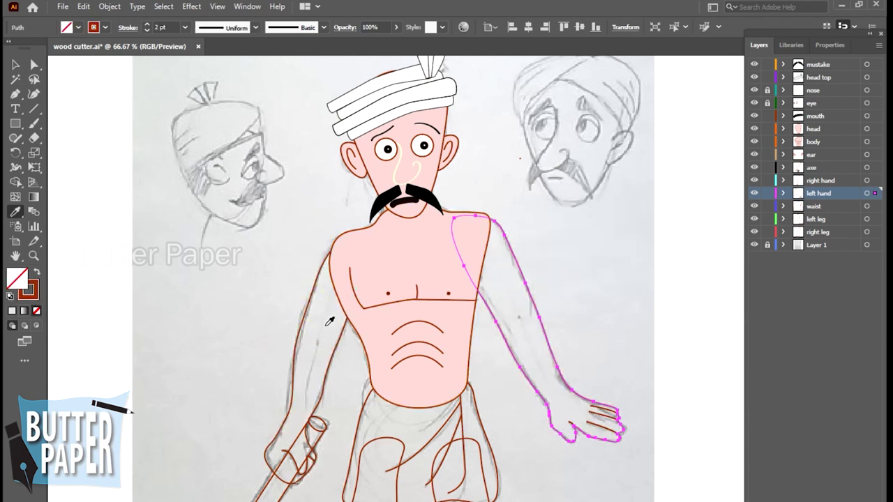
pyautogui.click(400, 268)
pyautogui.click(310, 365)
pyautogui.click(305, 316)
pyautogui.click(307, 312)
# Step: Eyedropper the body's pink onto the left arm and again onto the right arm
pyautogui.click(15, 64)
pyautogui.click(309, 299)
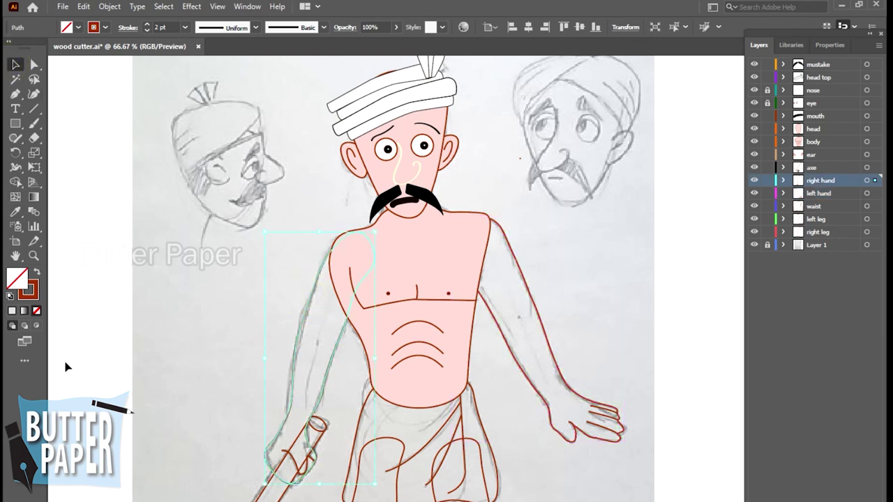
pyautogui.click(17, 212)
pyautogui.click(414, 249)
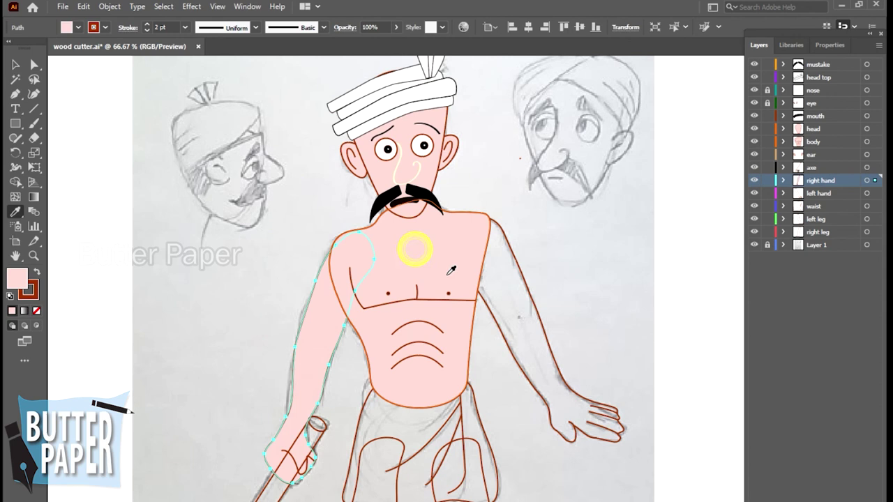
pyautogui.click(15, 65)
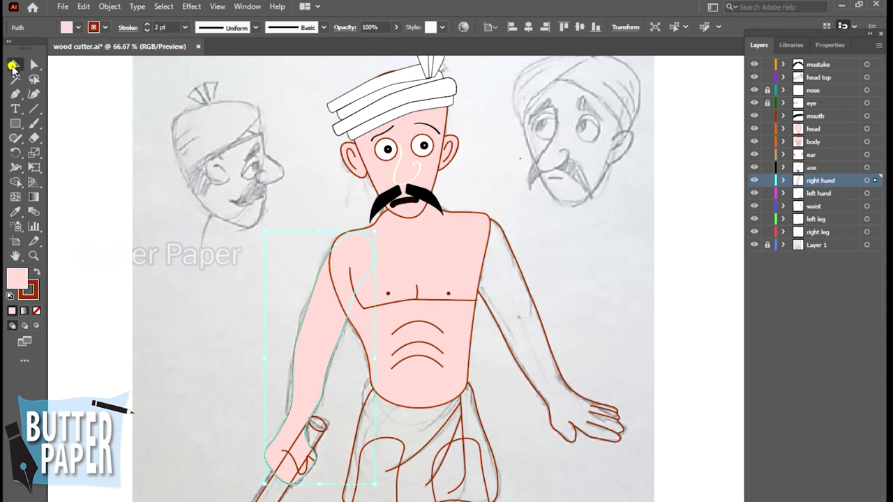
pyautogui.click(519, 273)
pyautogui.click(16, 213)
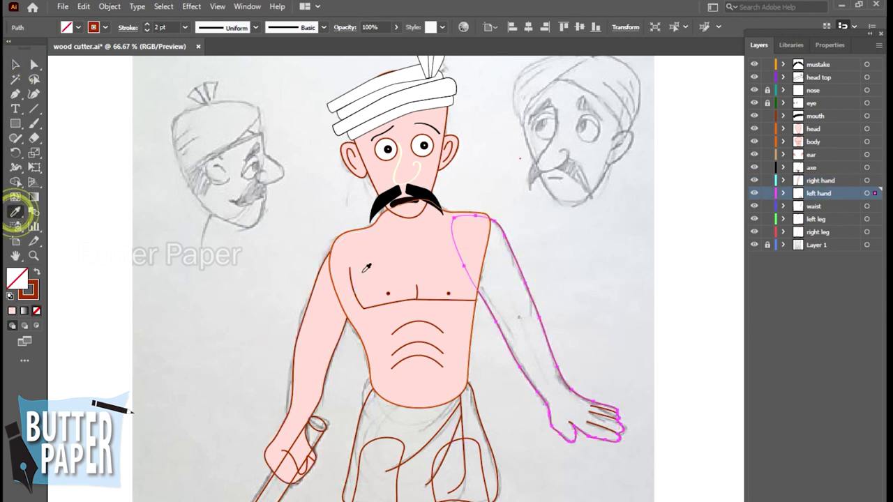
pyautogui.click(404, 255)
pyautogui.click(16, 64)
pyautogui.click(498, 175)
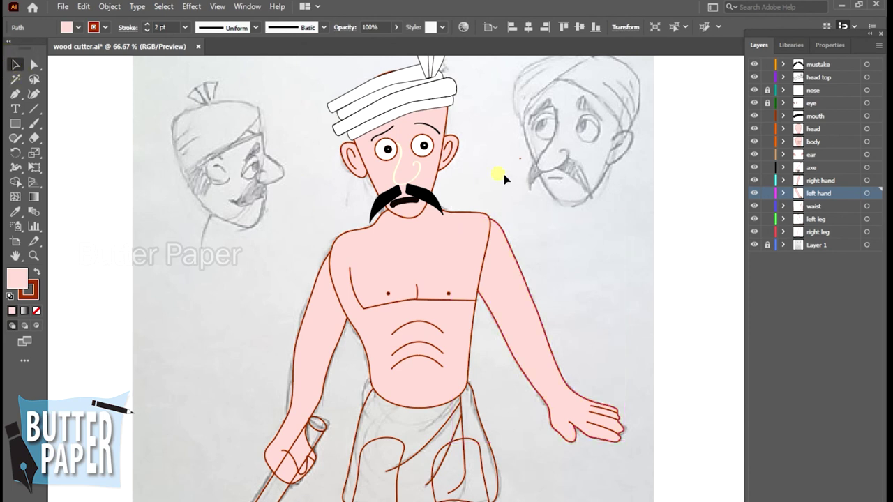
pyautogui.click(496, 474)
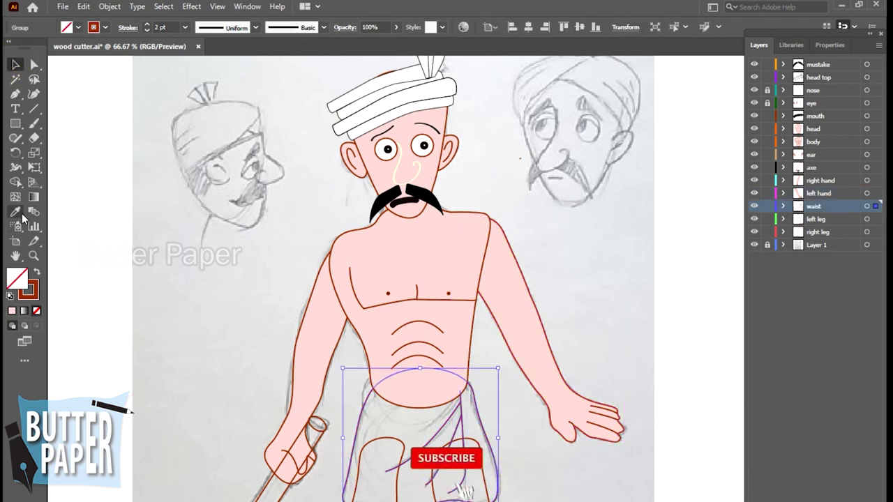
# Step: Fill the waist cloth with white
pyautogui.click(12, 311)
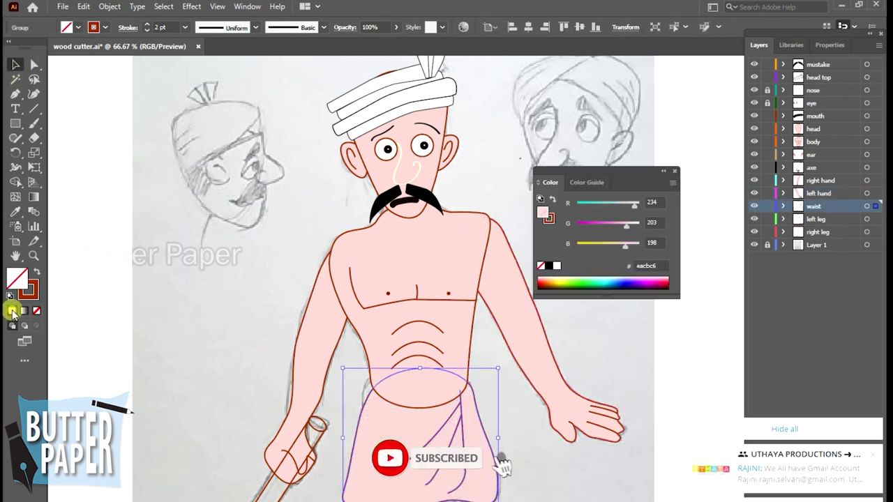
pyautogui.click(556, 266)
pyautogui.click(671, 172)
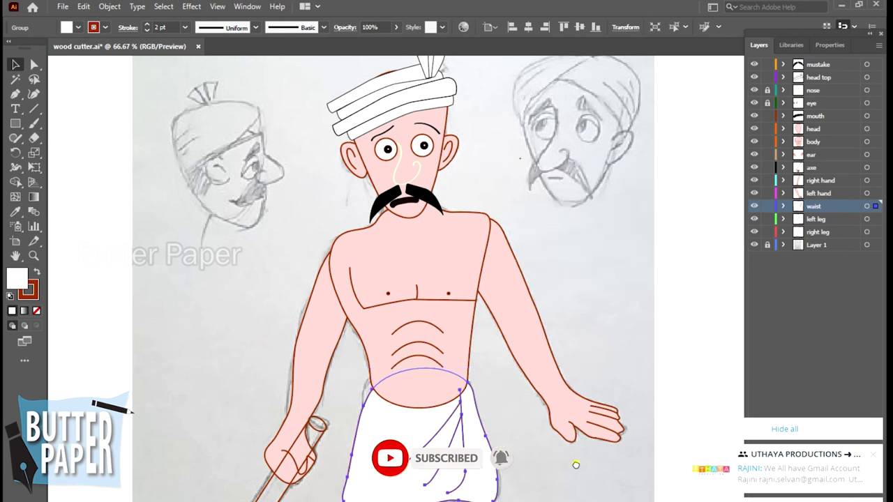
# Step: Eyedropper the body's pink onto the left and right legs
pyautogui.scroll(-5, 564, 199)
pyautogui.click(503, 335)
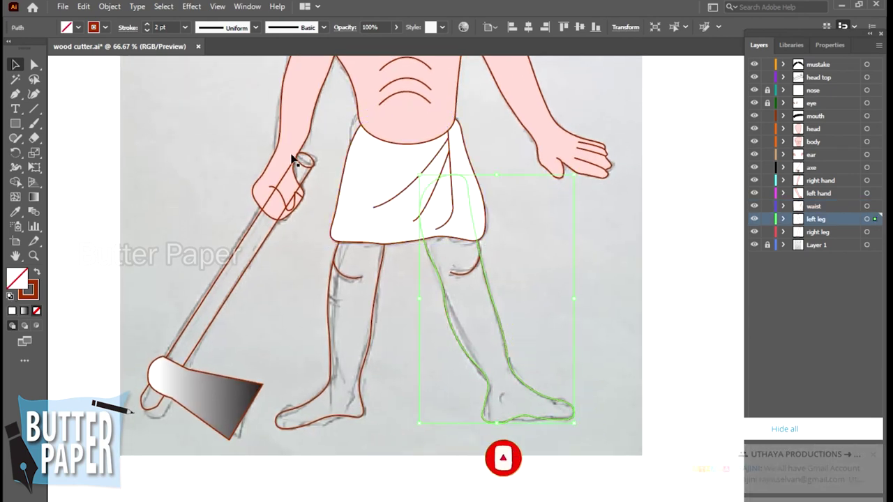
pyautogui.click(16, 211)
pyautogui.click(391, 120)
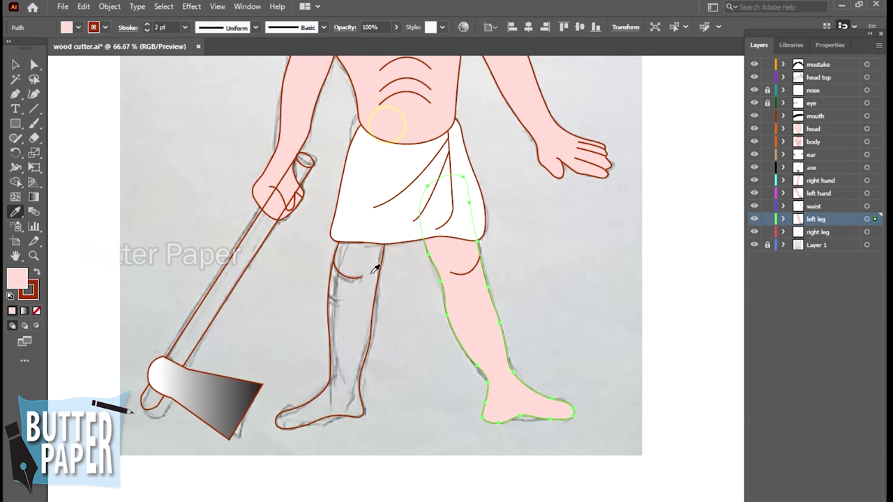
pyautogui.click(14, 65)
pyautogui.click(370, 357)
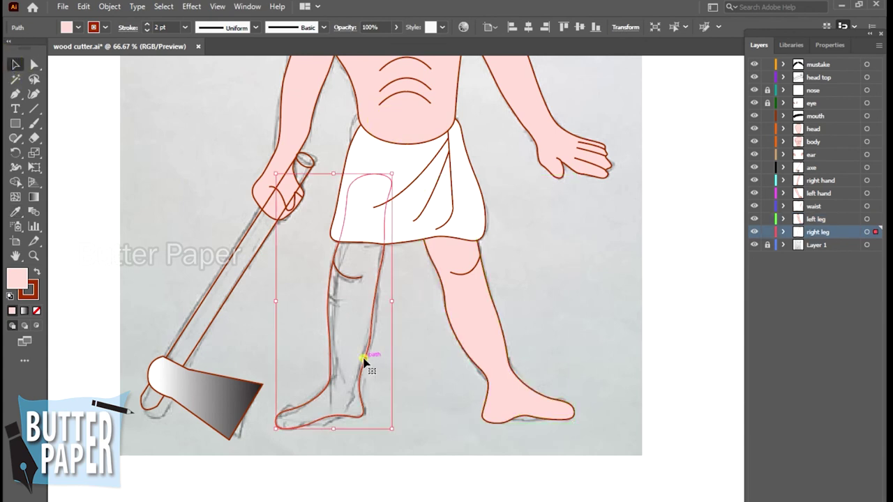
pyautogui.click(16, 211)
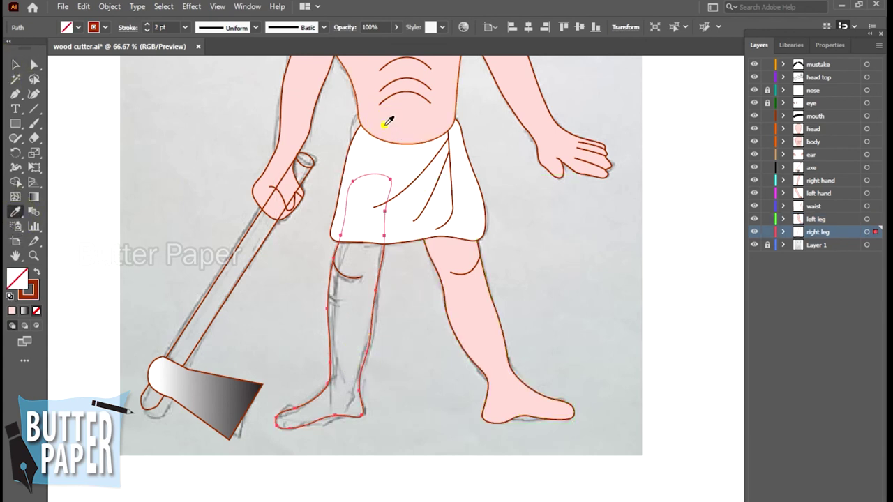
pyautogui.click(391, 123)
pyautogui.click(16, 65)
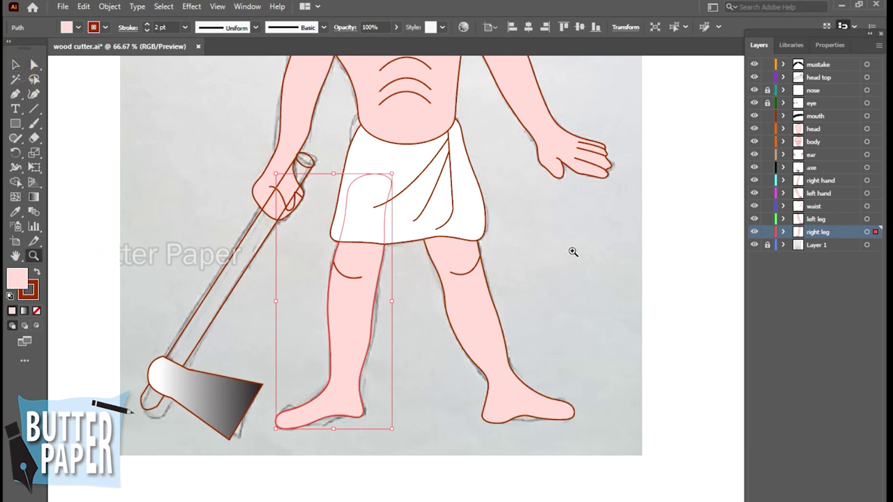
# Step: Zoom to 66.67% around the axe and legs
pyautogui.hotkey('ctrl', '1')
pyautogui.keyDown('alt'); pyautogui.click(502, 309); pyautogui.keyUp('alt')
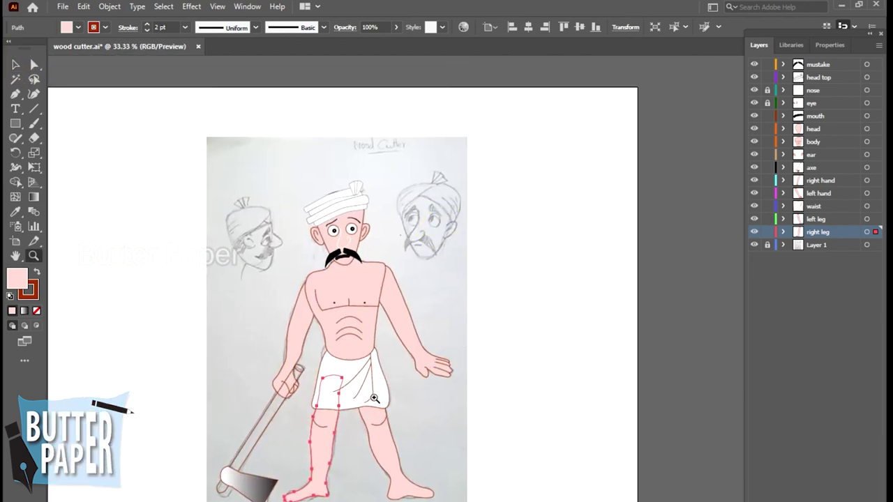
pyautogui.click(296, 420)
pyautogui.moveTo(709, 213); pyautogui.dragTo(580, 283)
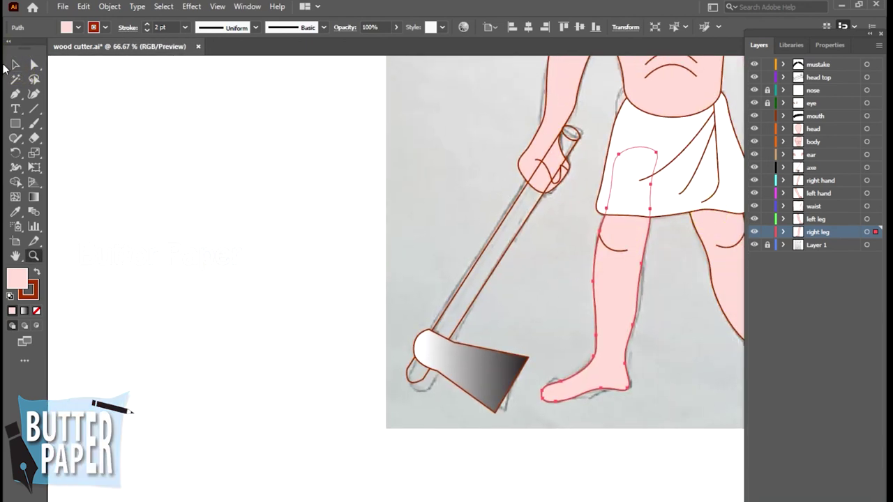
pyautogui.press('v')
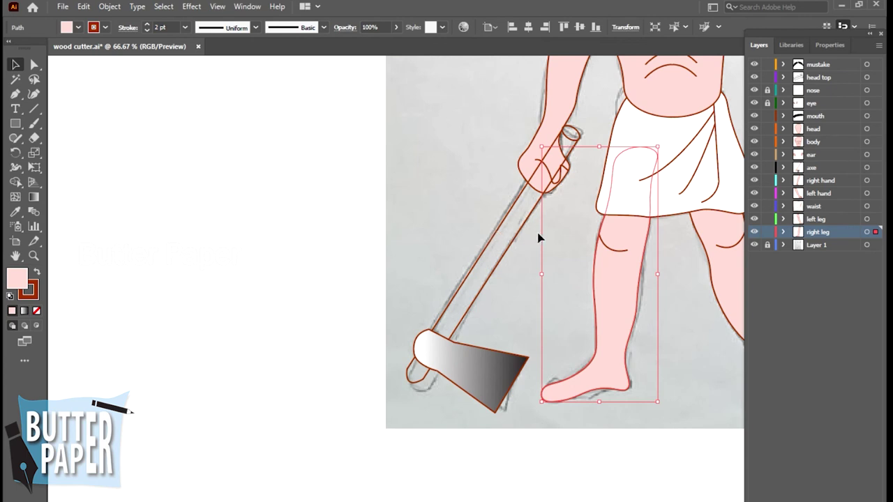
pyautogui.click(484, 285)
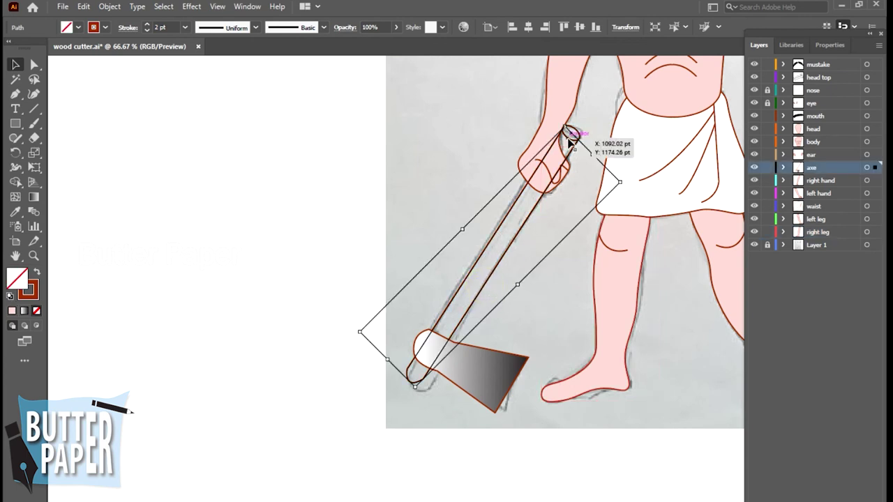
# Step: Fill the axe handle with Art & Illustration brownish grey, R115 G99 B87
pyautogui.moveTo(570, 140); pyautogui.dragTo(570, 138)
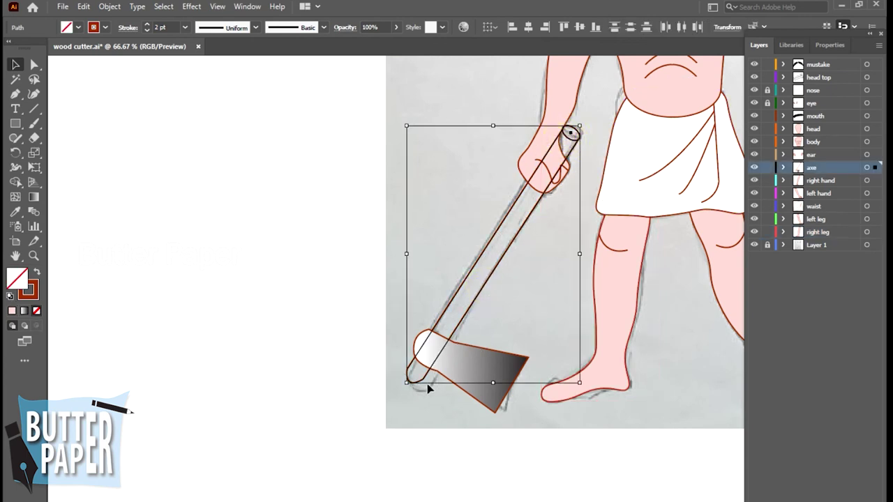
pyautogui.click(12, 310)
pyautogui.click(587, 182)
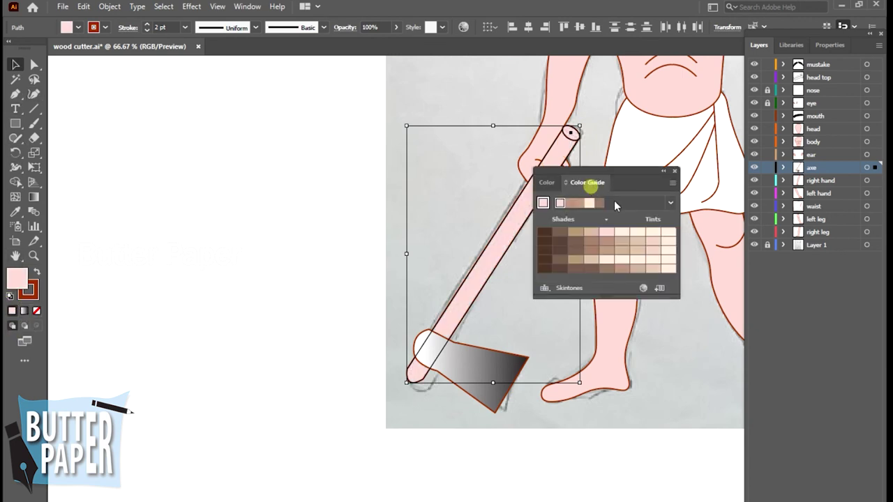
pyautogui.click(545, 289)
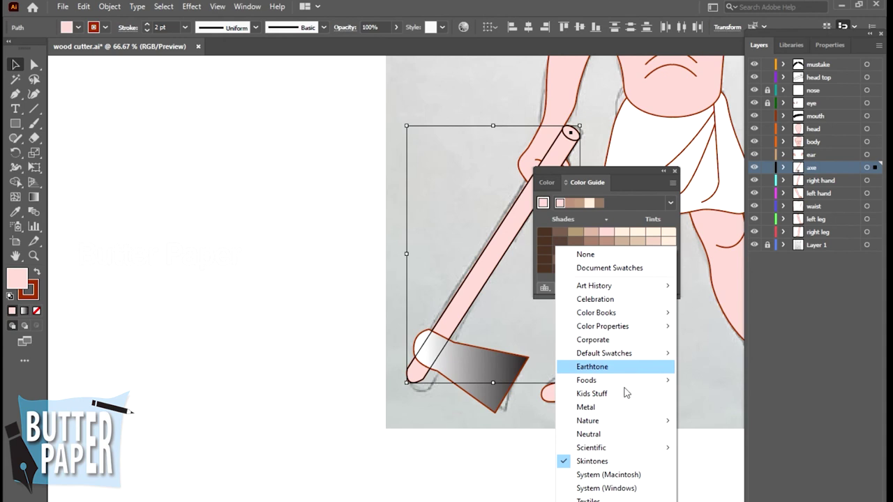
pyautogui.moveTo(604, 353)
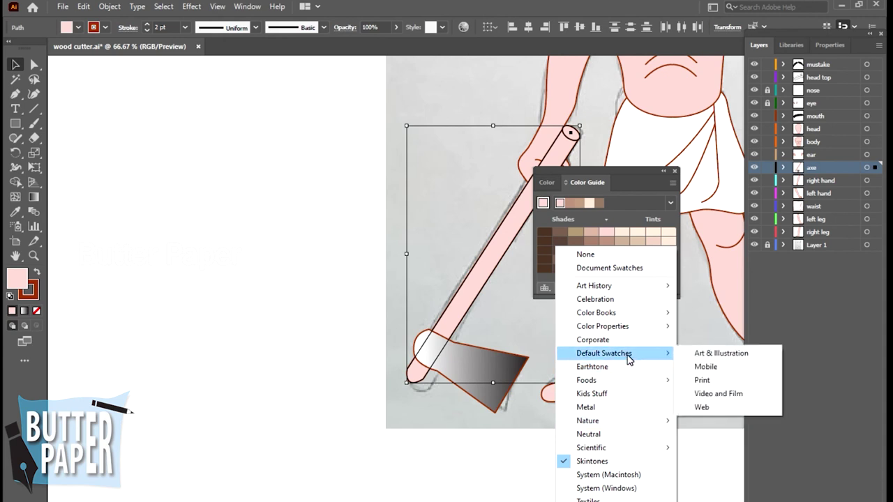
pyautogui.click(721, 355)
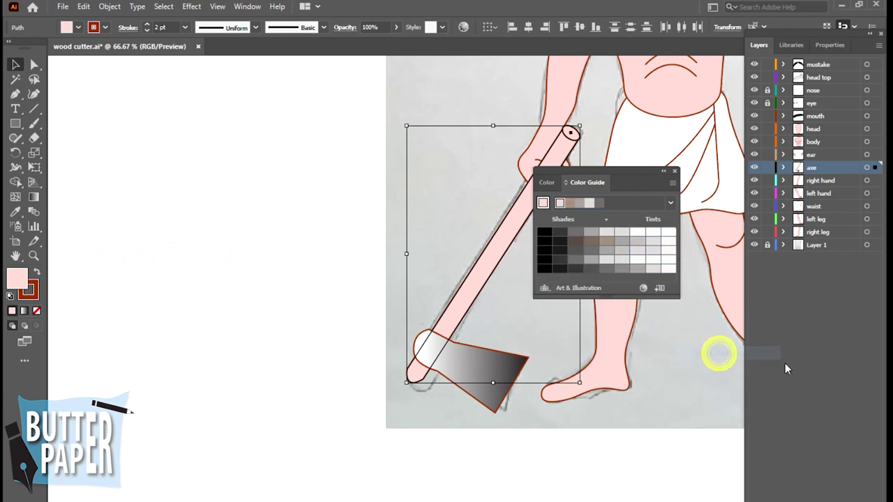
pyautogui.click(570, 202)
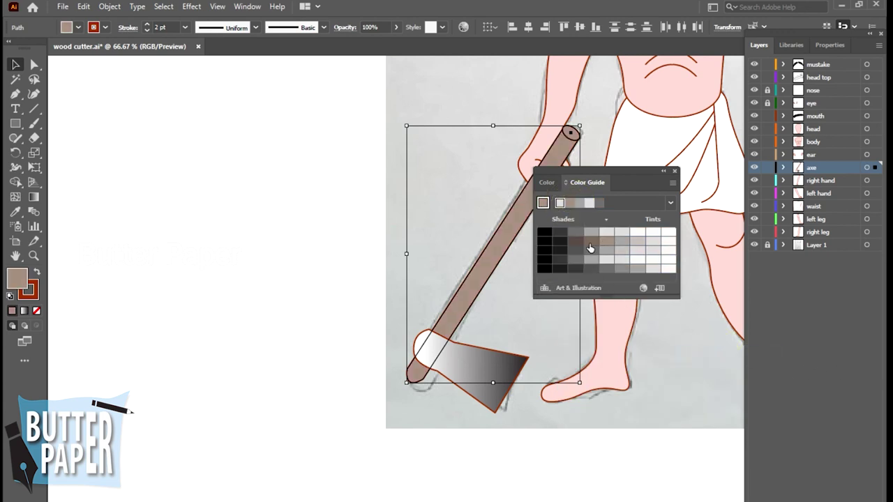
pyautogui.click(590, 245)
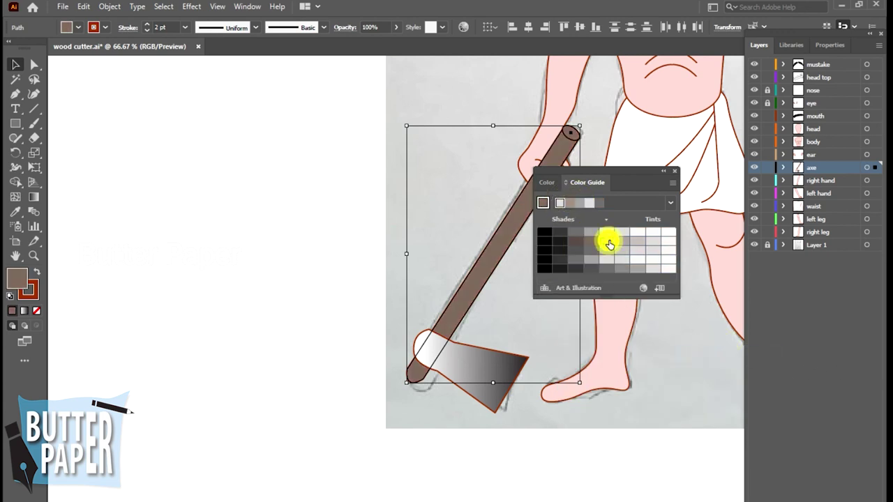
pyautogui.click(574, 242)
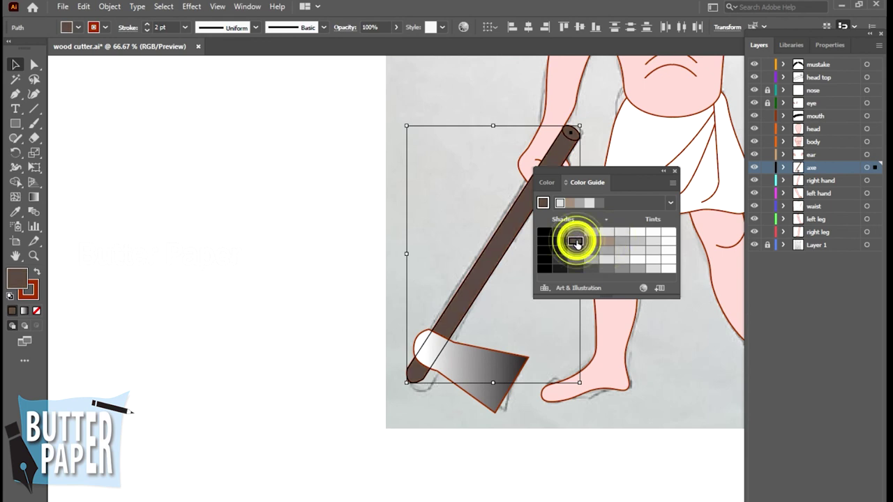
pyautogui.click(591, 240)
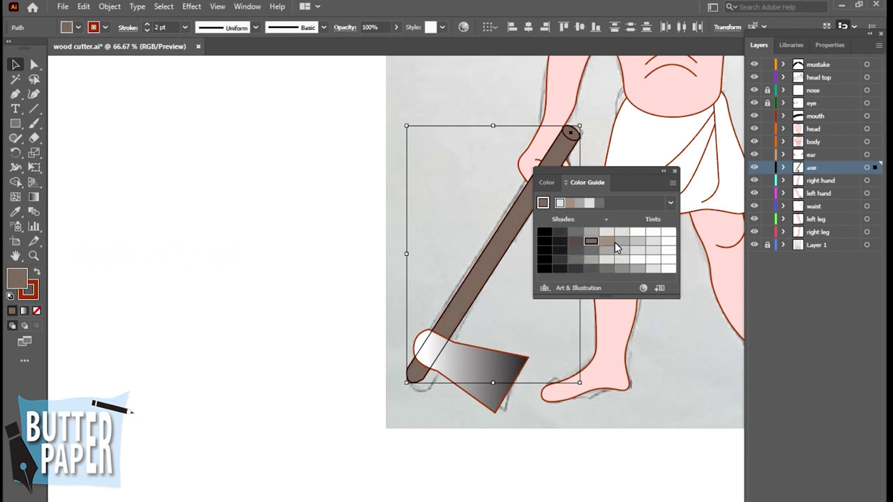
pyautogui.click(546, 182)
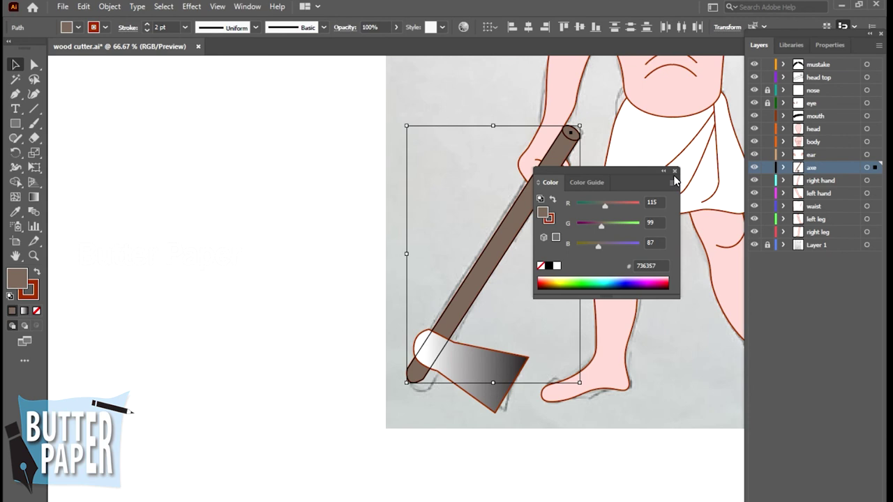
# Step: Give the axe head a solid fill and limit Color Guide suggestions to Metal colours
pyautogui.click(674, 171)
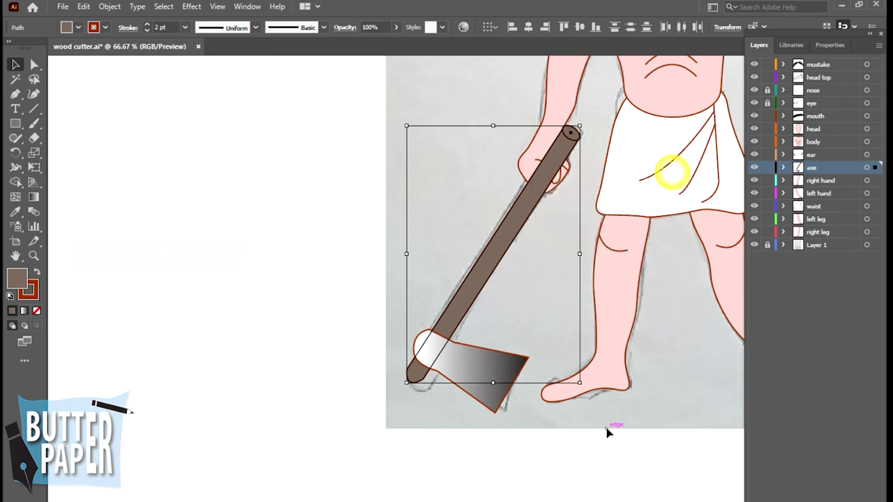
pyautogui.click(605, 425)
pyautogui.click(481, 348)
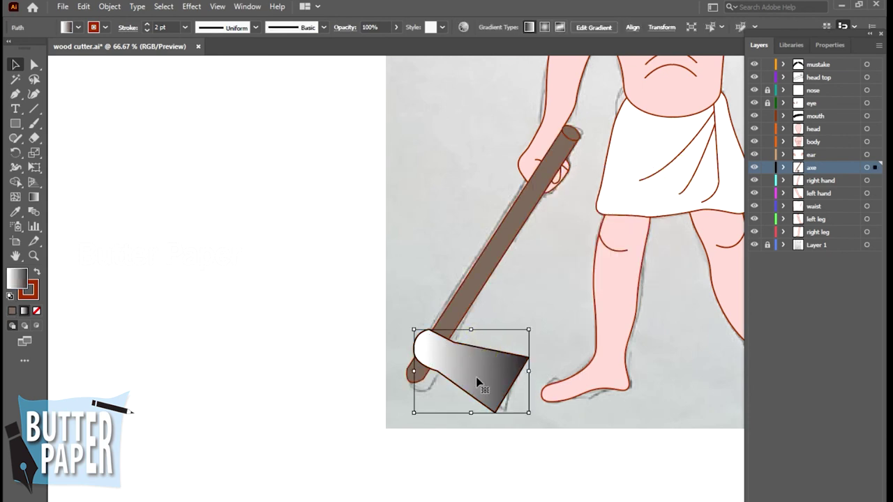
pyautogui.click(12, 312)
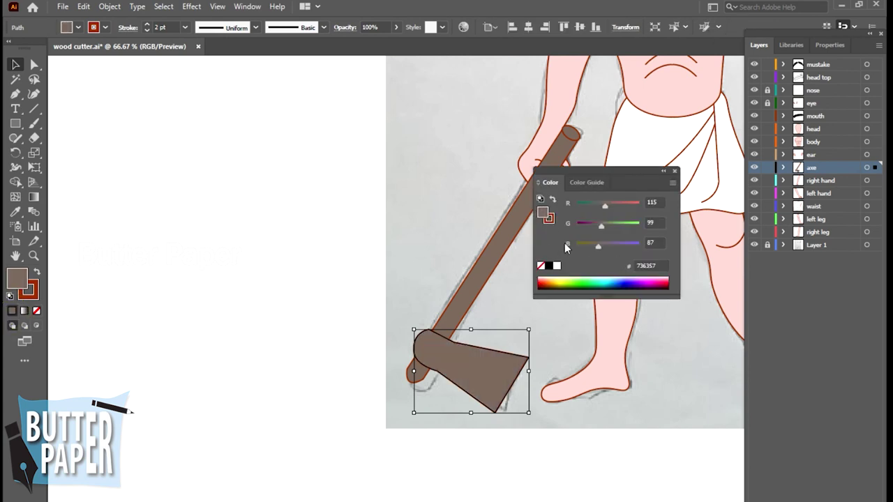
pyautogui.click(587, 183)
pyautogui.click(545, 287)
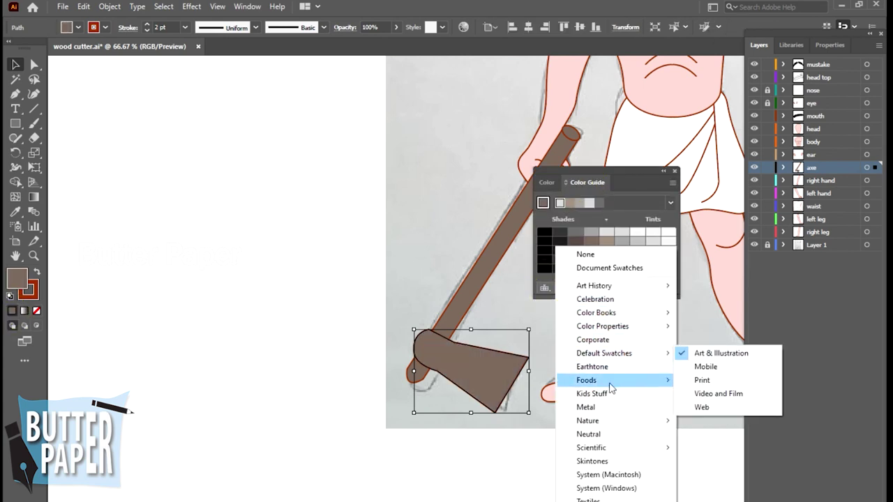
pyautogui.click(612, 407)
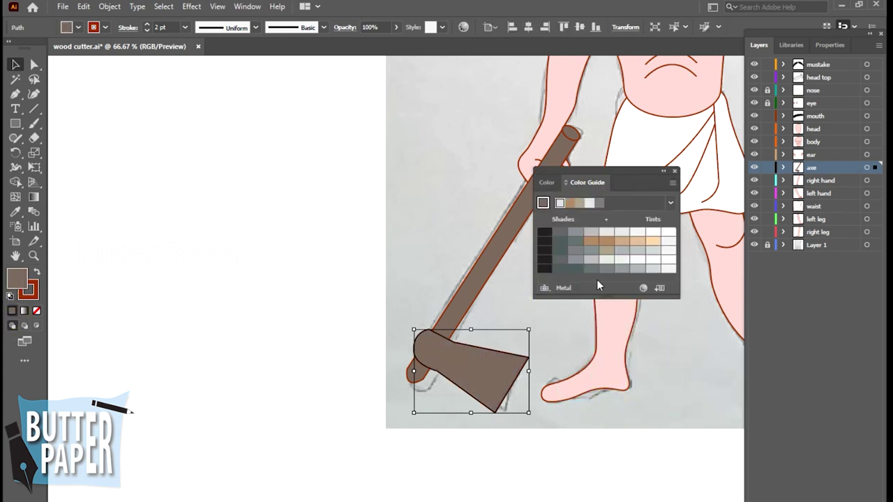
# Step: Try various grey, white, brown and tan Metal shades on the axe head
pyautogui.click(562, 234)
pyautogui.click(577, 232)
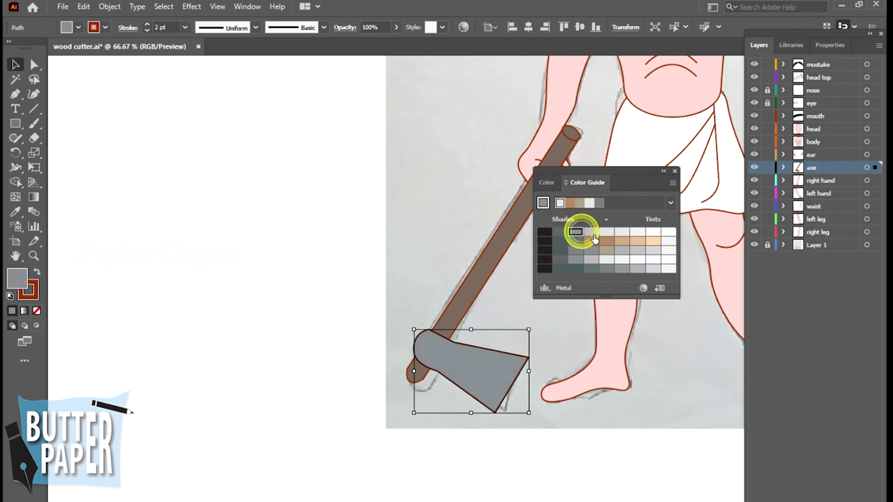
pyautogui.click(591, 234)
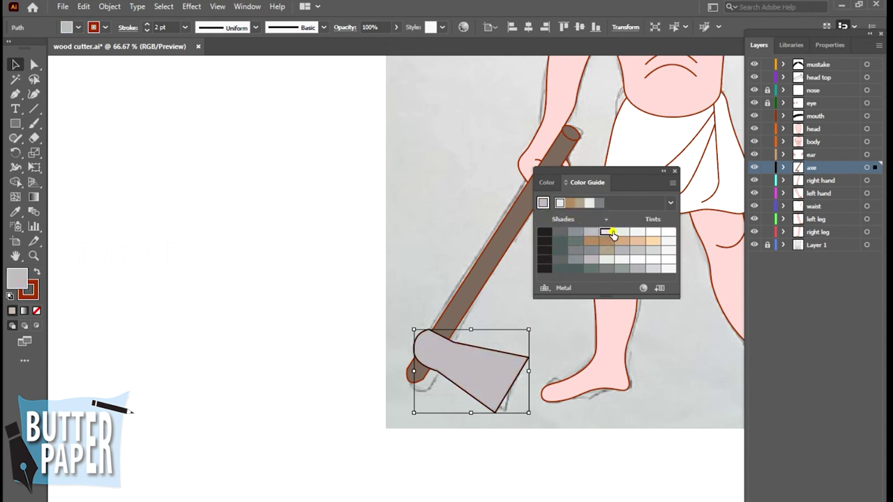
pyautogui.click(611, 233)
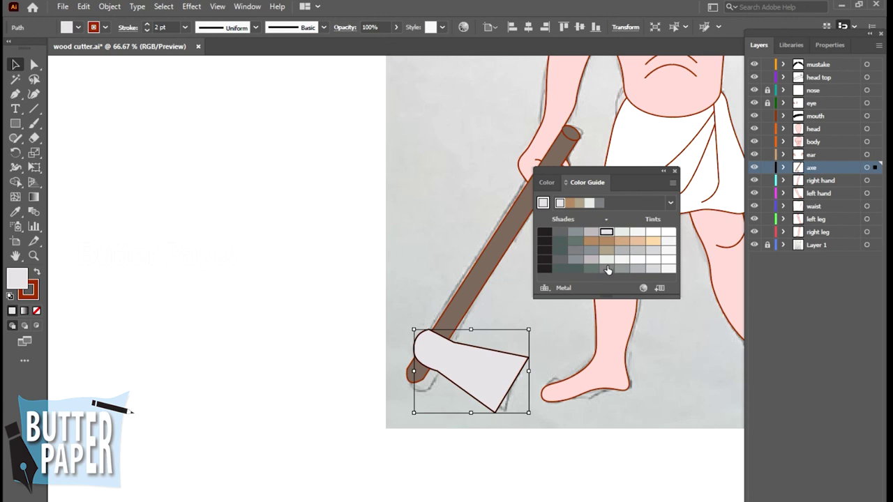
pyautogui.click(570, 203)
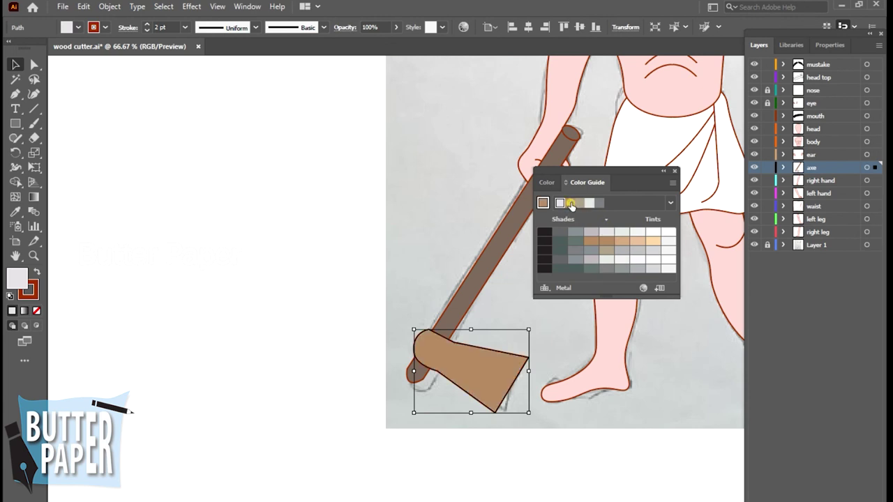
pyautogui.click(586, 202)
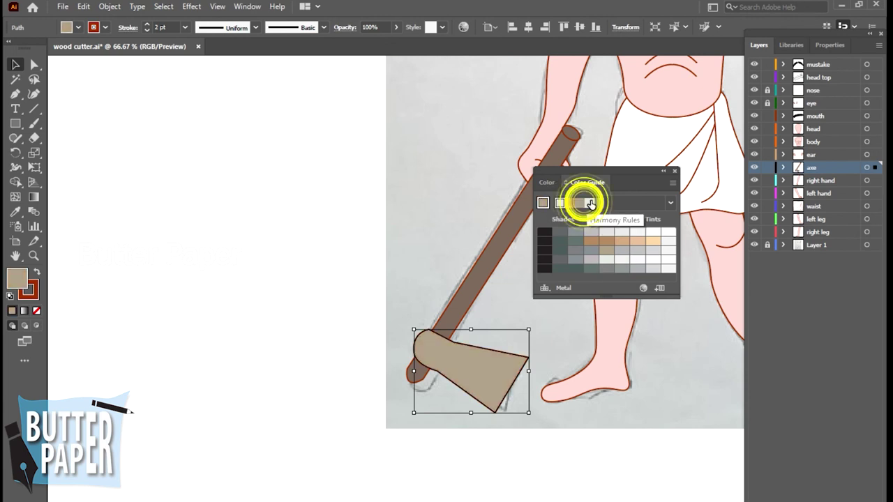
pyautogui.click(598, 203)
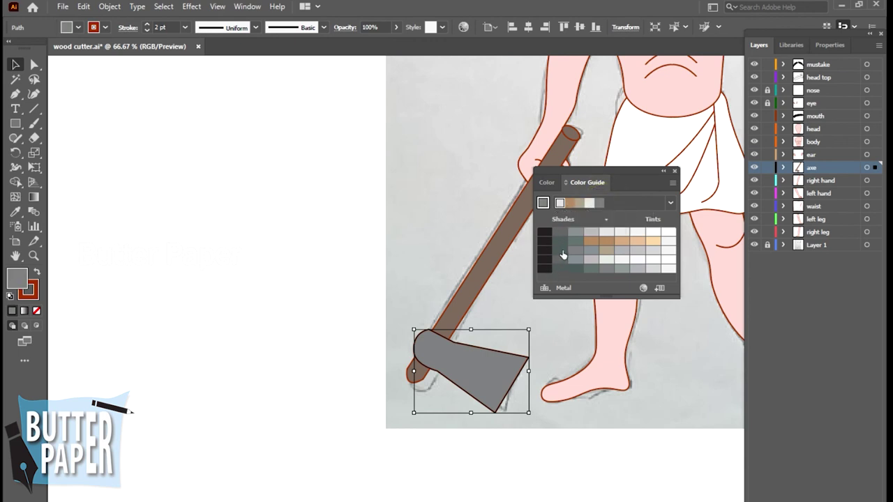
pyautogui.click(561, 241)
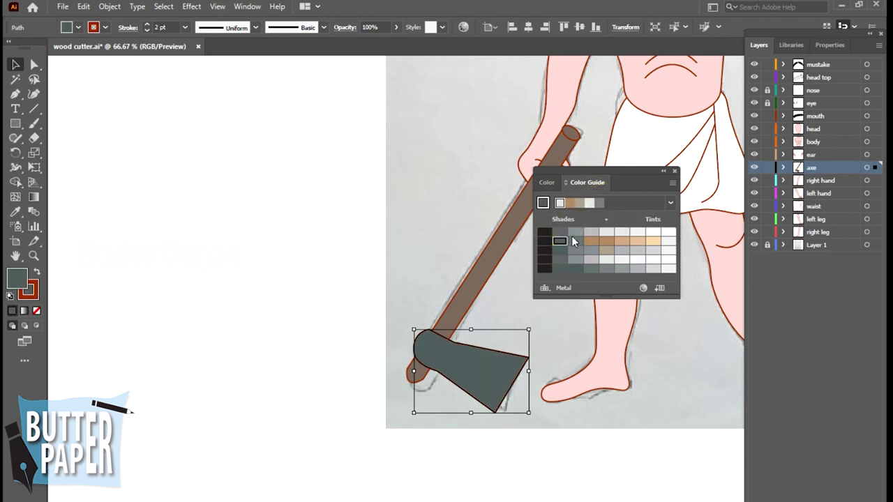
# Step: Settle on a medium grey for the axe head and deselect it
pyautogui.click(576, 260)
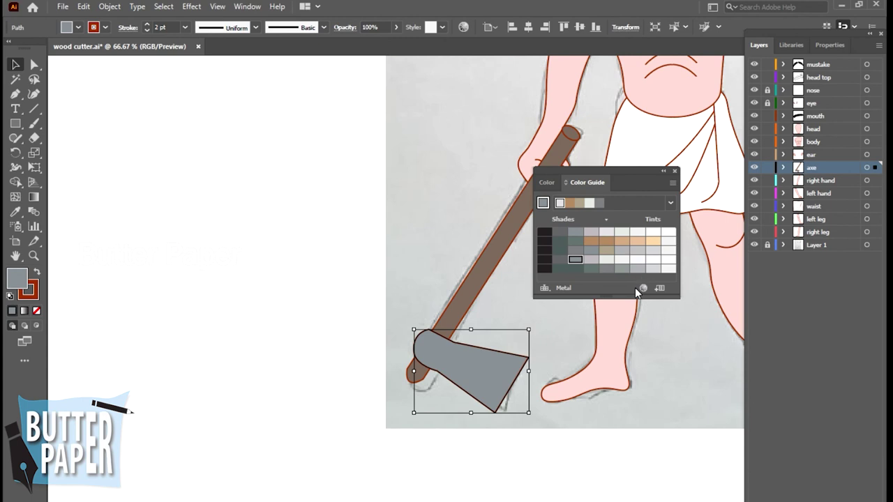
pyautogui.click(591, 259)
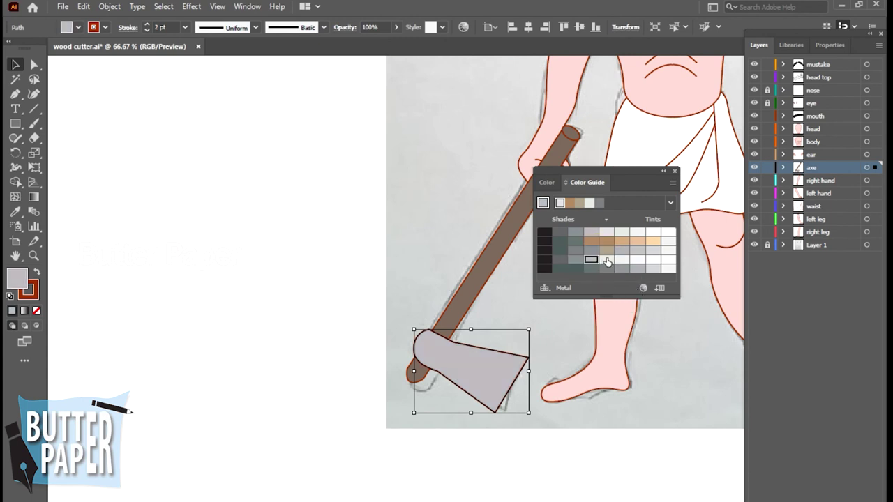
pyautogui.click(606, 259)
pyautogui.click(622, 259)
pyautogui.click(652, 259)
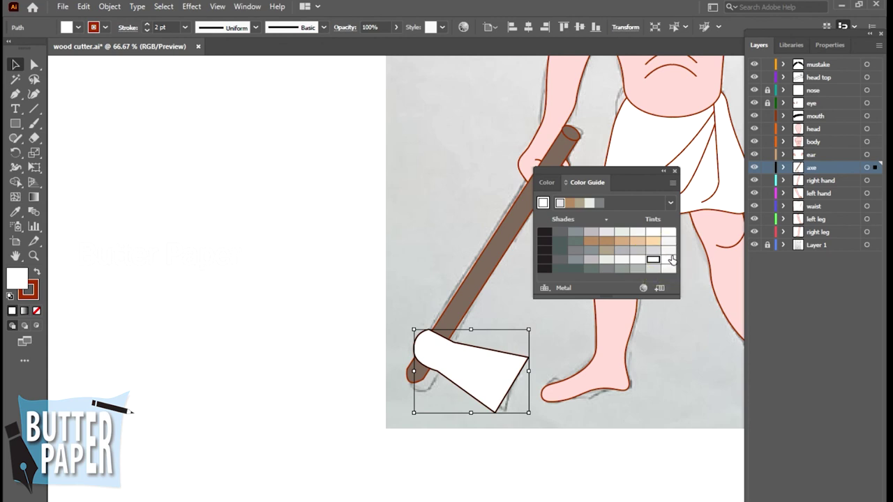
pyautogui.click(667, 268)
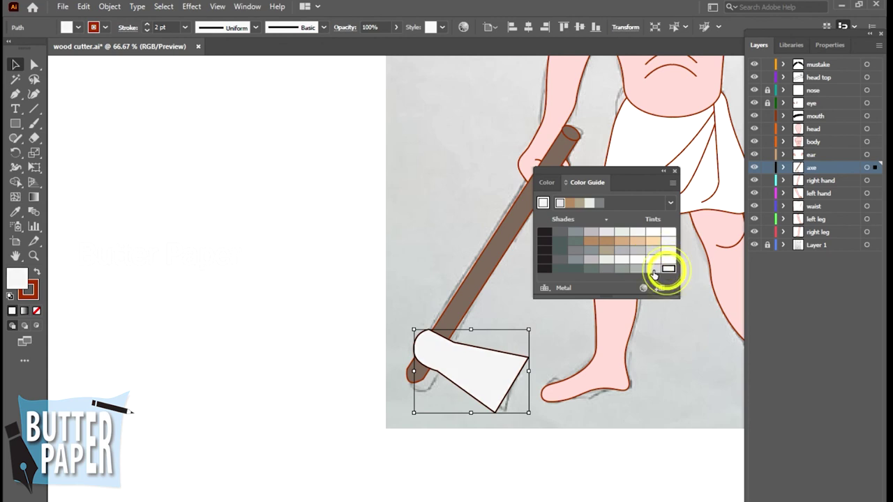
pyautogui.click(652, 268)
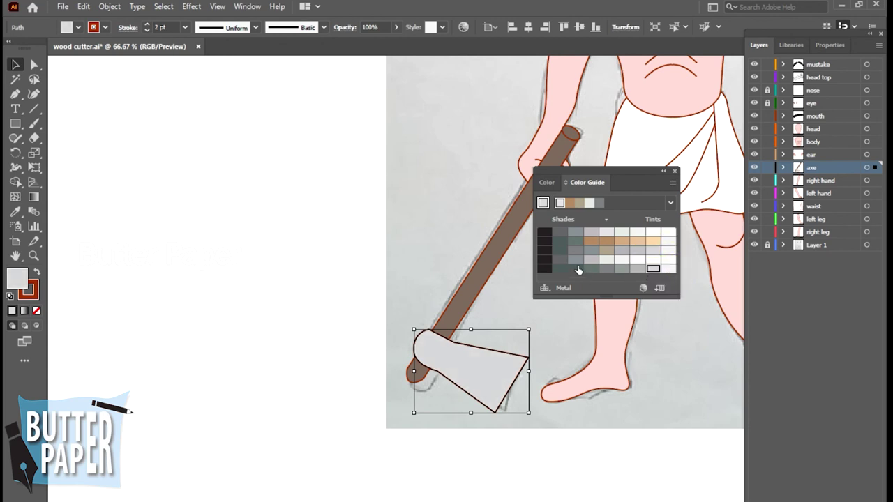
pyautogui.click(575, 260)
pyautogui.click(674, 172)
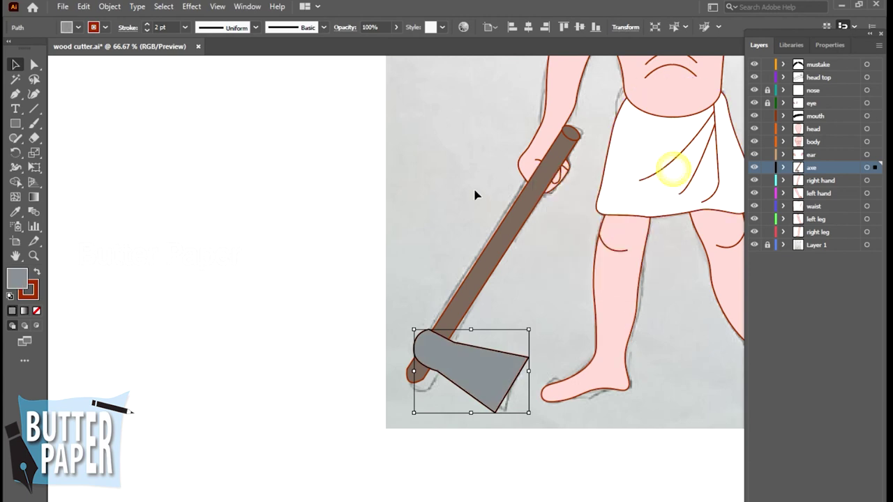
pyautogui.click(454, 184)
# Step: Zoom to 50% on the woodcutter and save the drawing
pyautogui.press('z')
pyautogui.keyDown('alt'); pyautogui.click(523, 295); pyautogui.keyUp('alt')
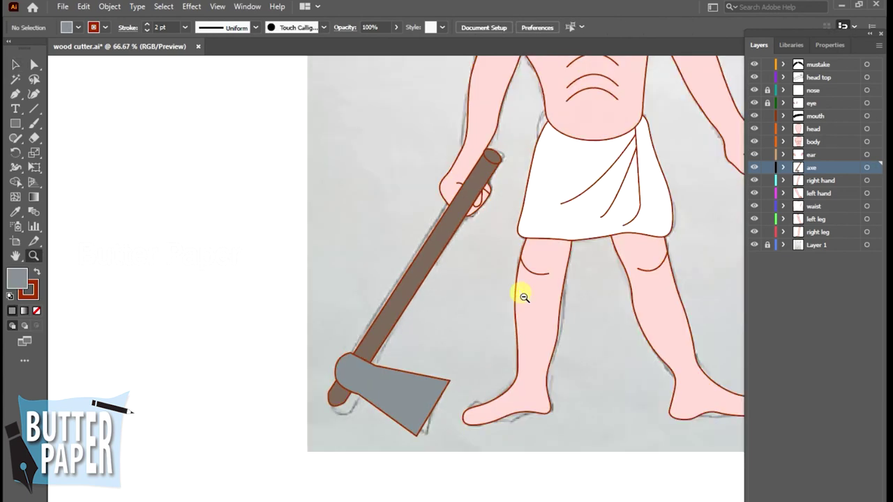
pyautogui.keyDown('alt'); pyautogui.click(524, 299); pyautogui.keyUp('alt')
pyautogui.click(562, 395)
pyautogui.click(558, 393)
pyautogui.moveTo(409, 285); pyautogui.dragTo(555, 424)
pyautogui.click(61, 7)
pyautogui.click(89, 120)
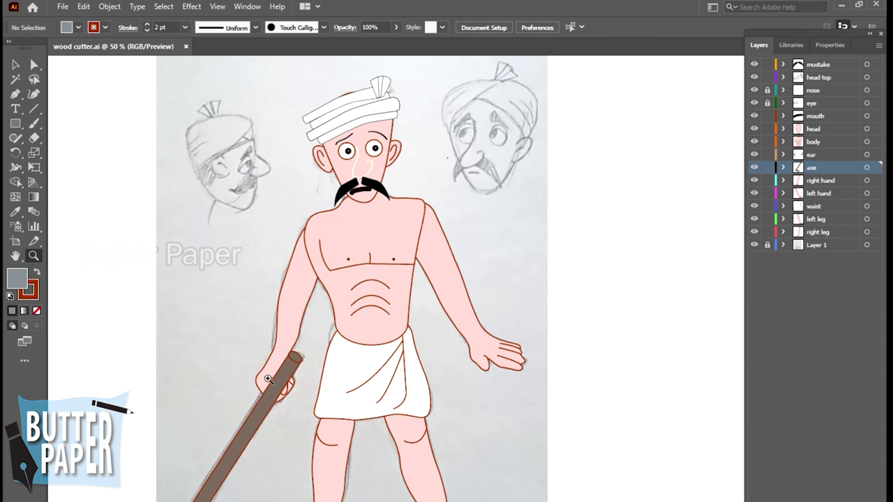
# Step: Bring the finger piece gripping the axe handle to the front
pyautogui.click(14, 65)
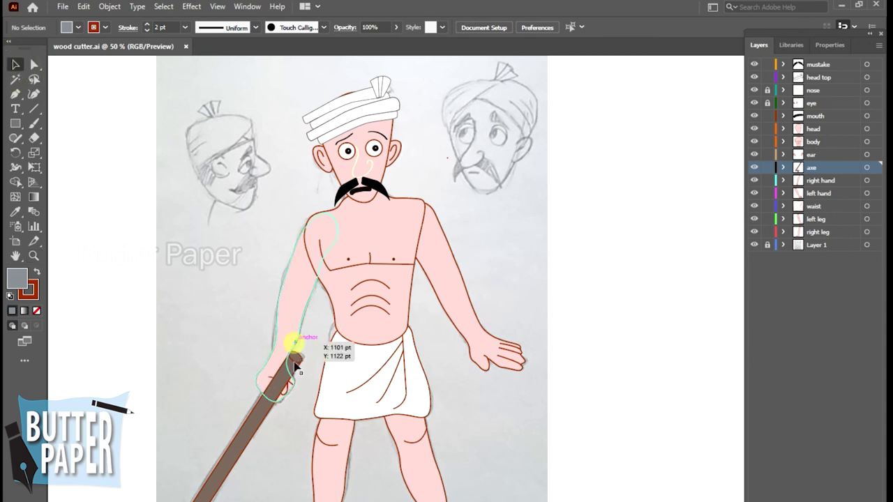
pyautogui.click(270, 378)
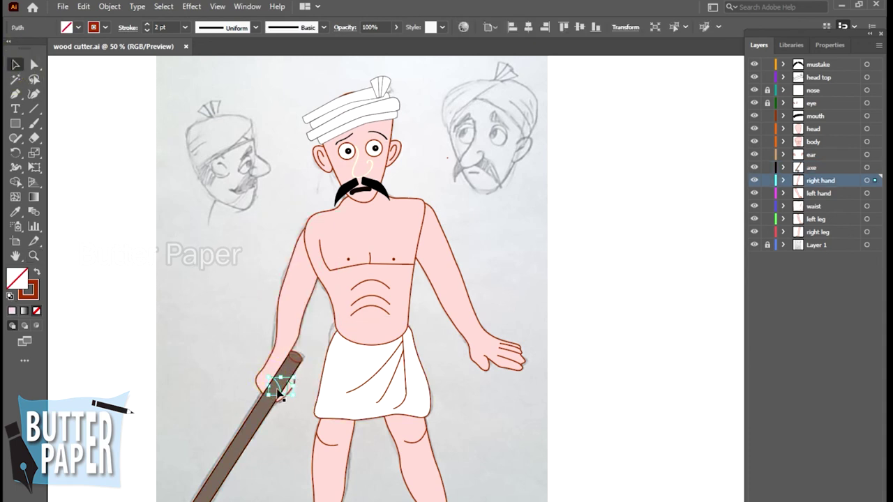
pyautogui.rightClick(279, 394)
pyautogui.click(435, 323)
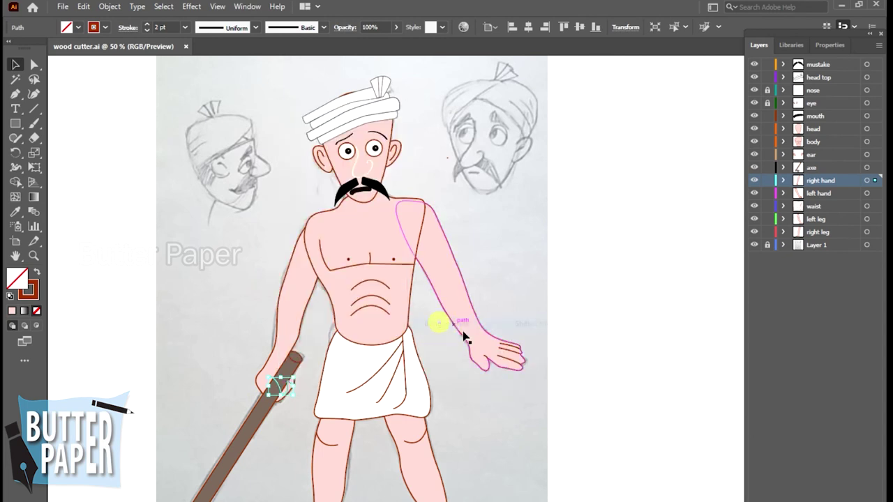
pyautogui.click(512, 269)
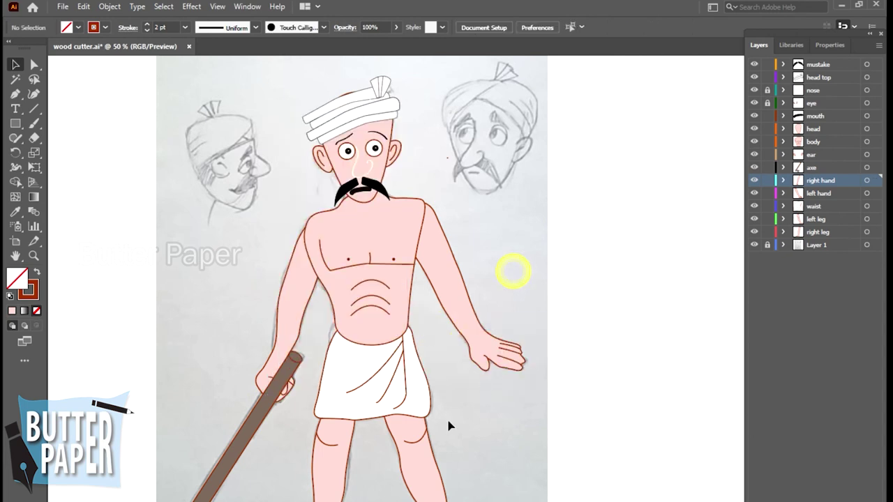
pyautogui.click(295, 361)
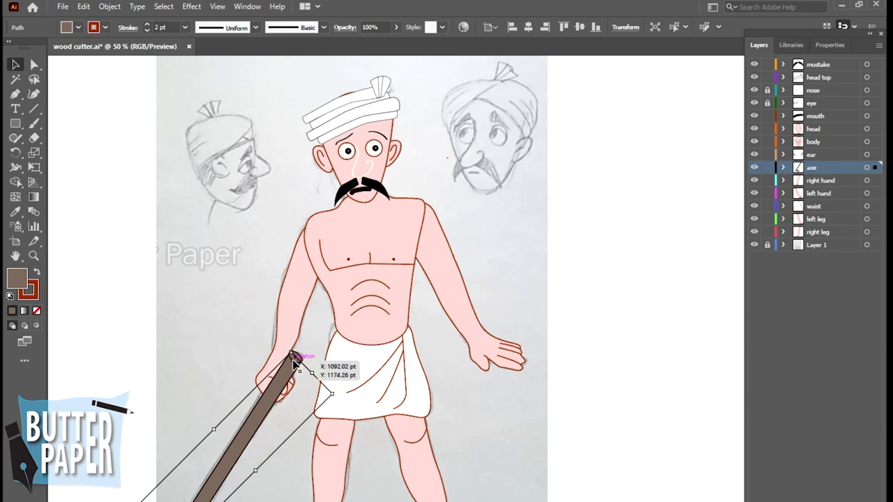
# Step: Send the axe backward and move its layer below the left hand, above the waist cloth
pyautogui.rightClick(249, 447)
pyautogui.moveTo(300, 377)
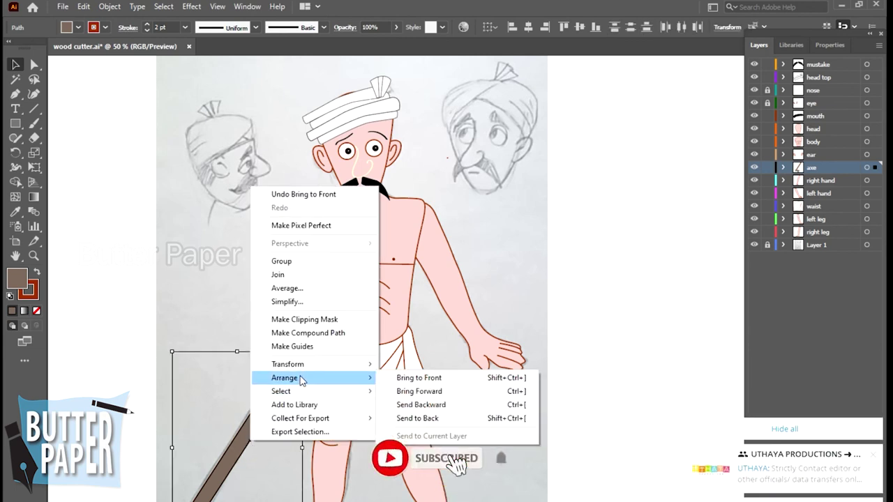
pyautogui.click(421, 410)
pyautogui.click(479, 391)
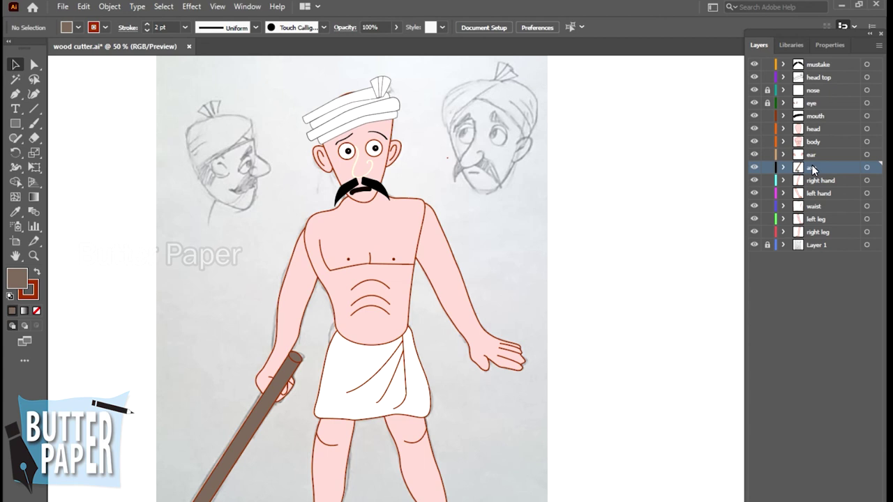
pyautogui.moveTo(812, 167); pyautogui.dragTo(812, 199)
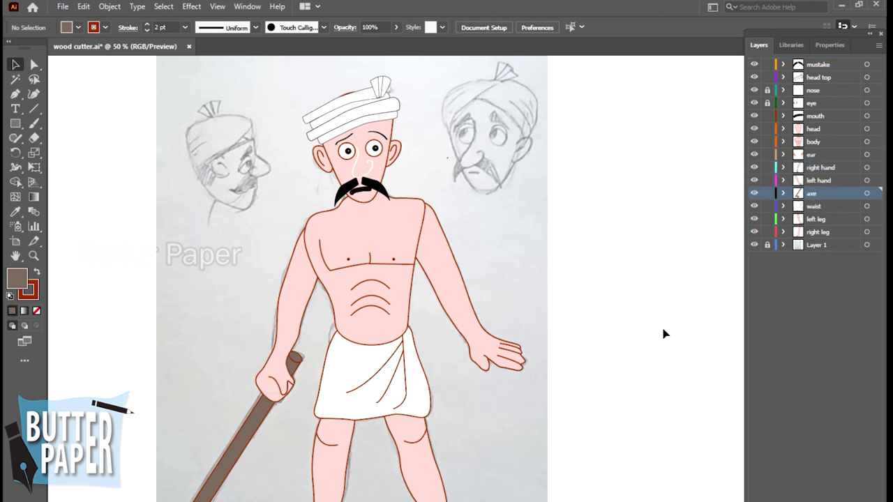
pyautogui.click(507, 397)
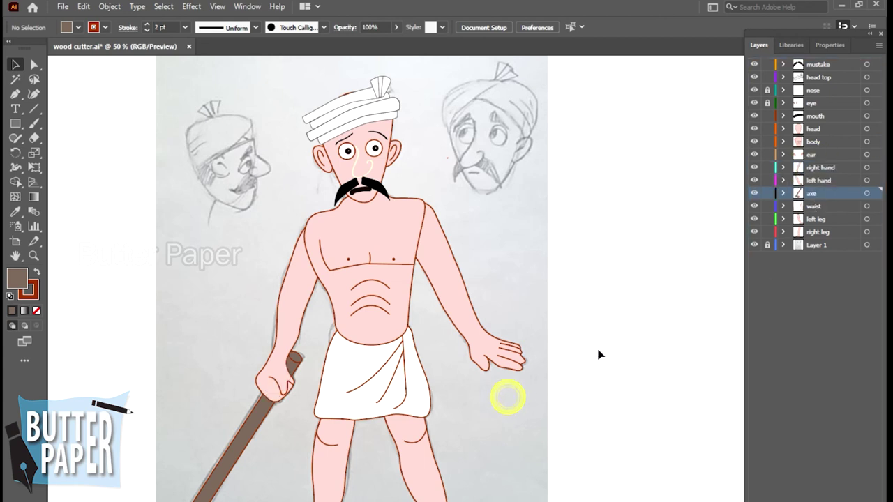
# Step: Bring the axe forward two steps and move its layer above the left hand
pyautogui.click(297, 365)
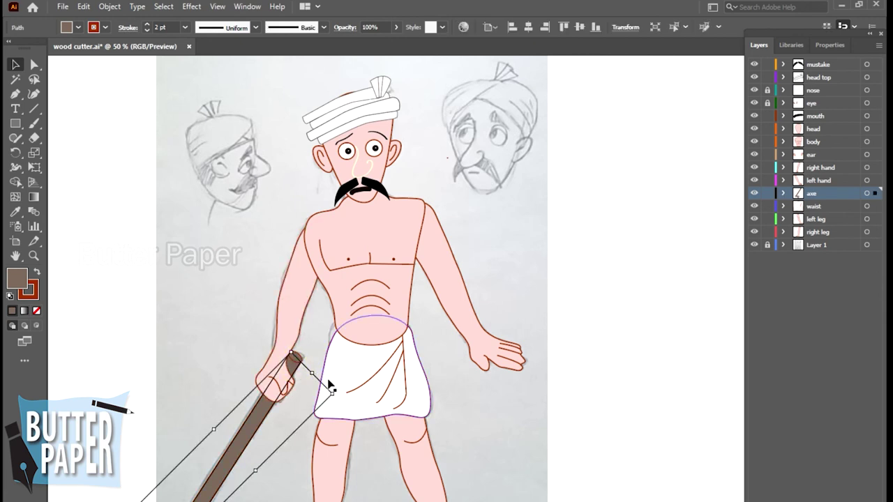
pyautogui.click(295, 365)
pyautogui.rightClick(256, 428)
pyautogui.moveTo(289, 362)
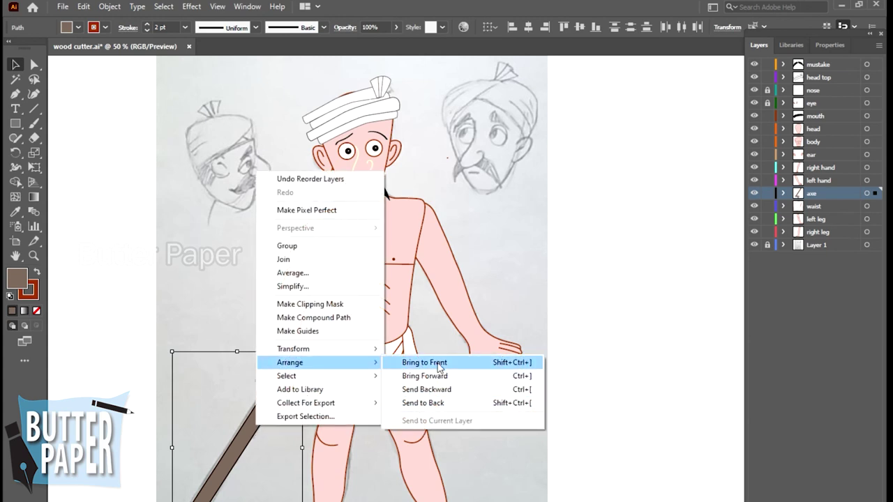
pyautogui.click(424, 376)
pyautogui.click(516, 282)
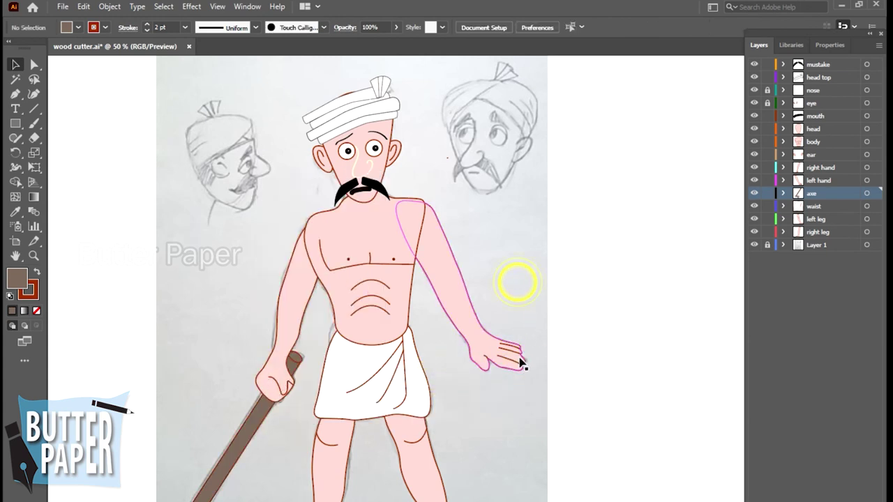
pyautogui.click(257, 425)
pyautogui.rightClick(257, 425)
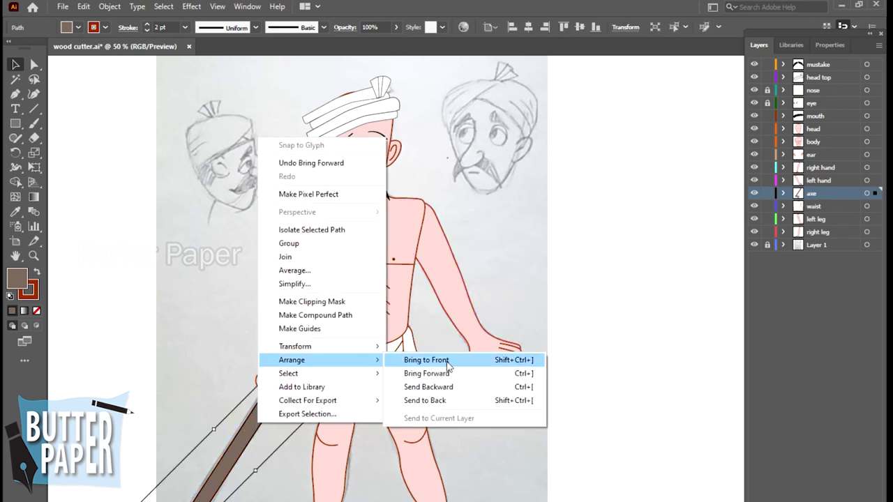
pyautogui.click(441, 373)
pyautogui.click(510, 263)
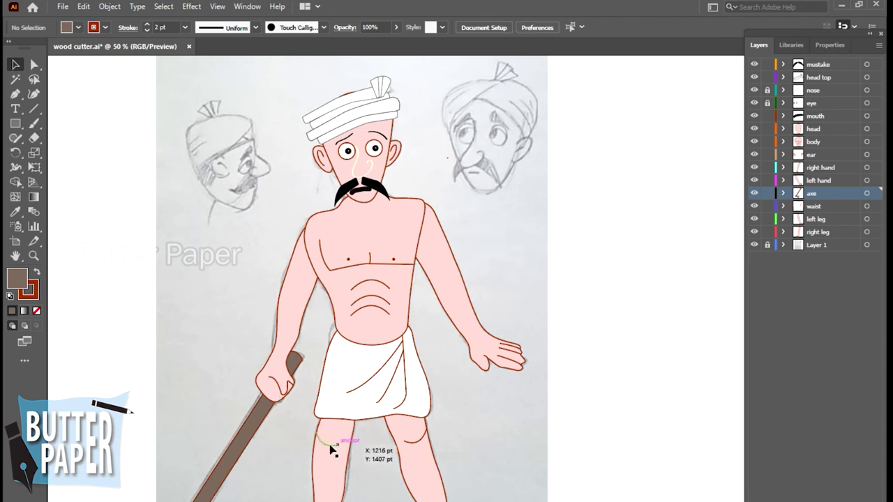
pyautogui.moveTo(814, 197); pyautogui.dragTo(812, 168)
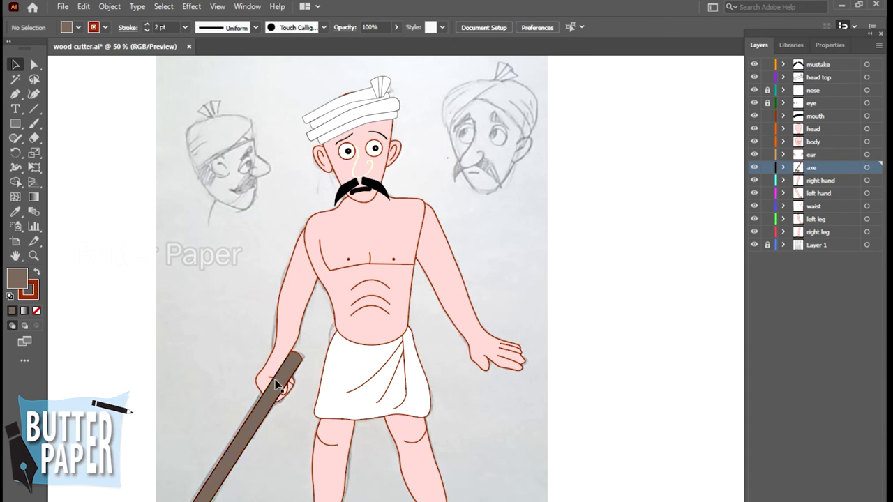
# Step: Check the right-hand finger piece's stacking against the axe handle
pyautogui.click(280, 385)
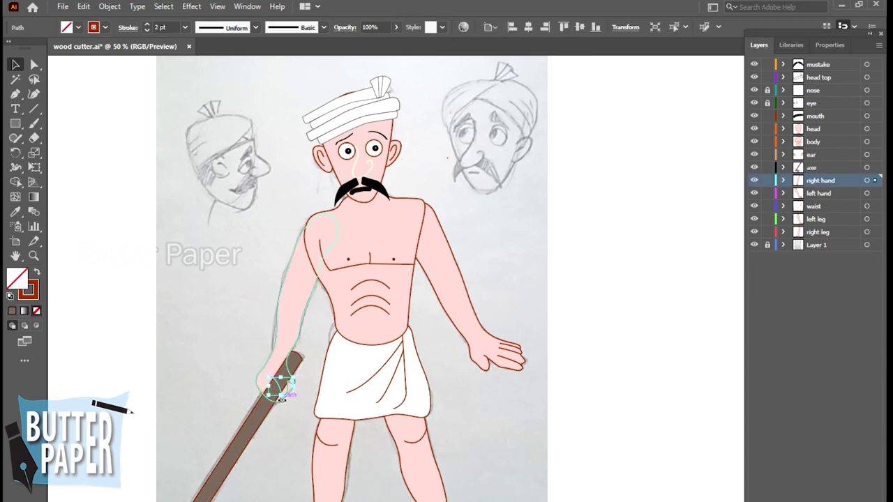
pyautogui.click(233, 313)
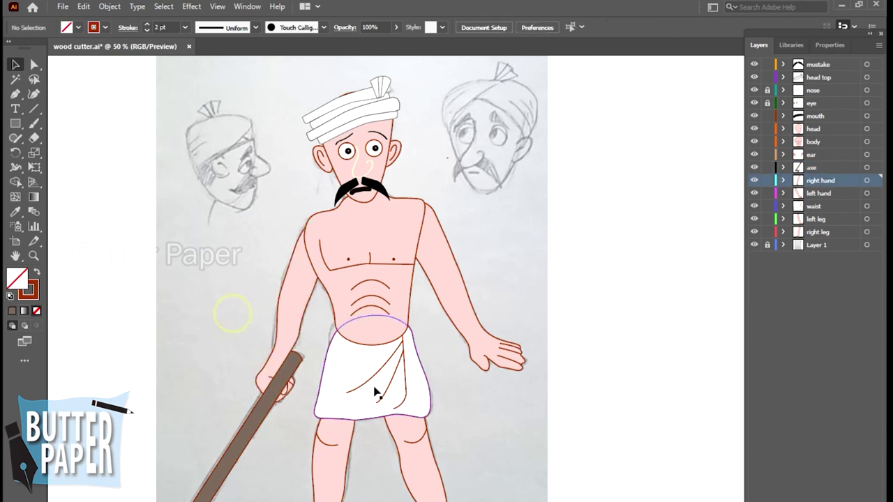
pyautogui.click(284, 395)
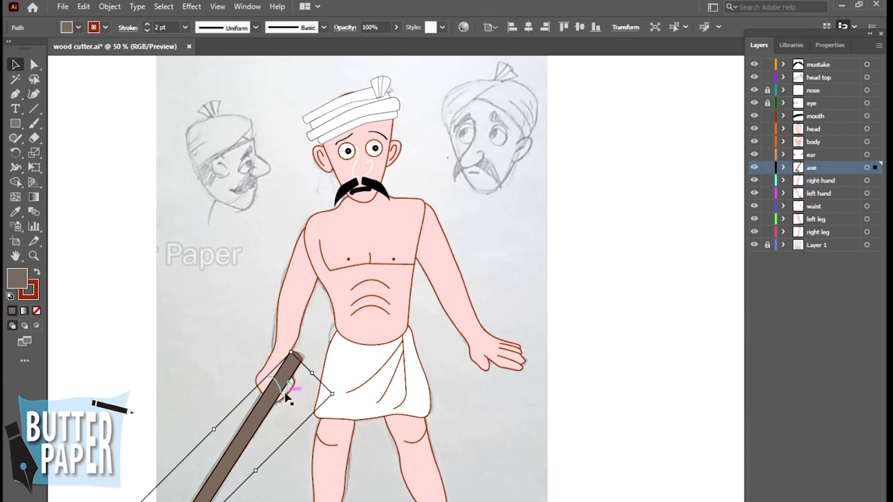
pyautogui.click(283, 390)
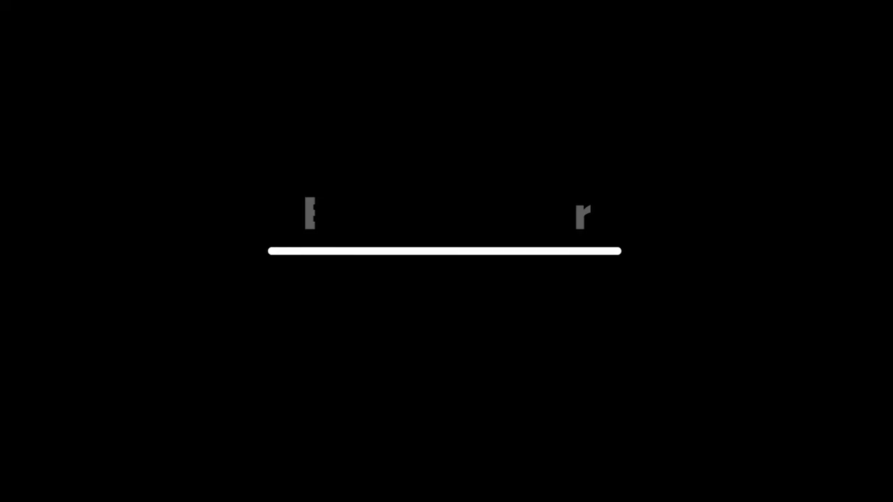